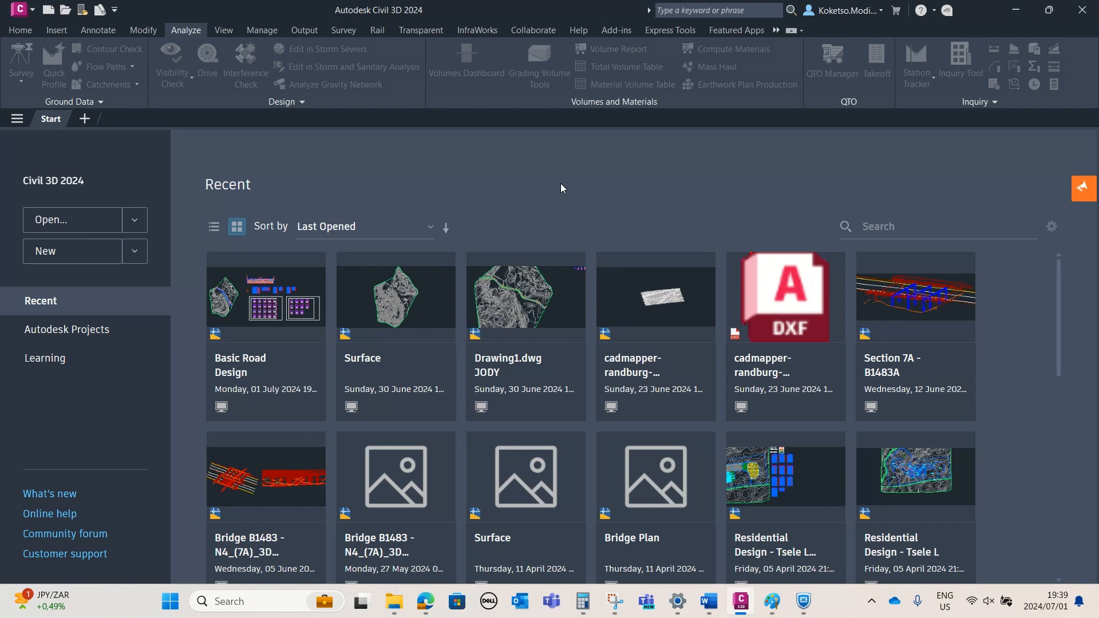
# Create a new drawing from the _Autodesk Civil 3D (Metric) NCS.dwt template
pyautogui.click(135, 253)
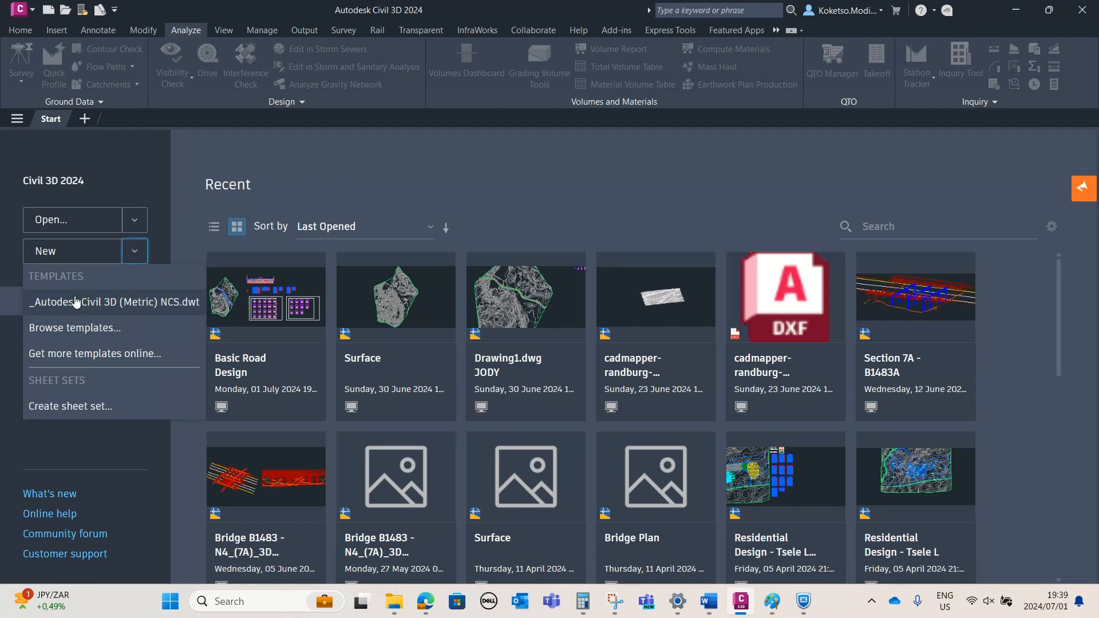
pyautogui.click(103, 305)
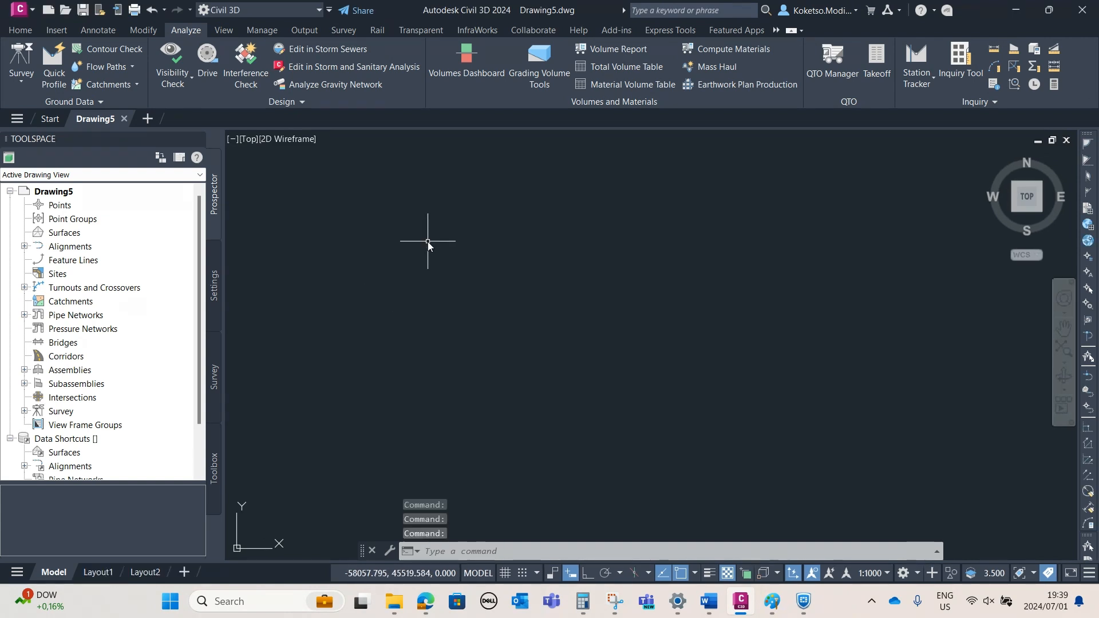
pyautogui.click(20, 30)
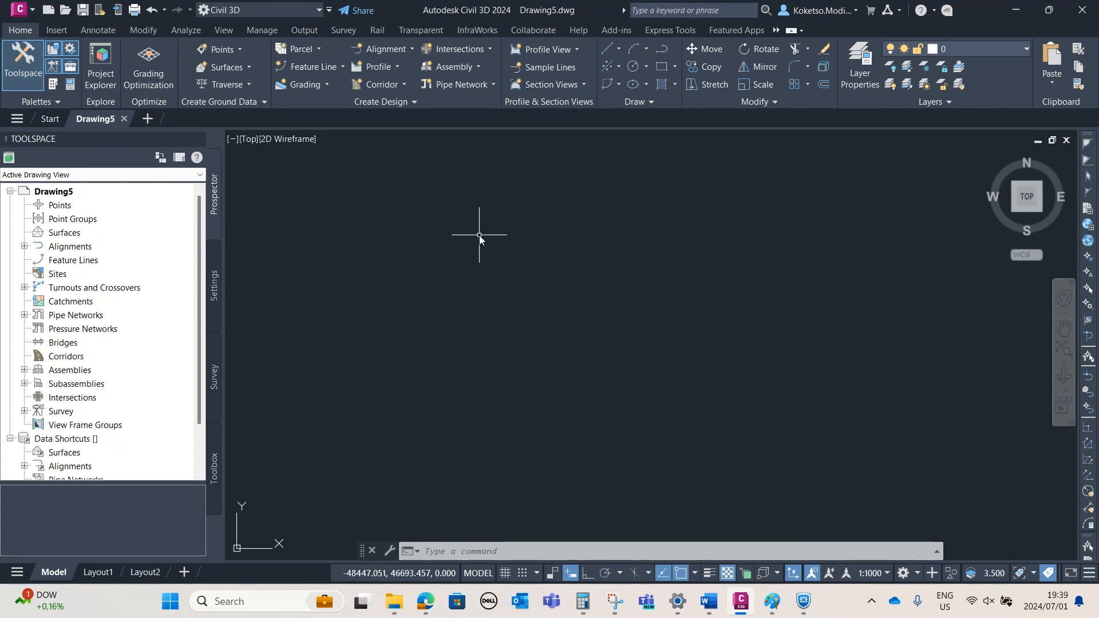
# Switch to the Planning and Analysis workspace and search the Coordinate System Library for "lo31"
pyautogui.click(266, 8)
pyautogui.click(242, 75)
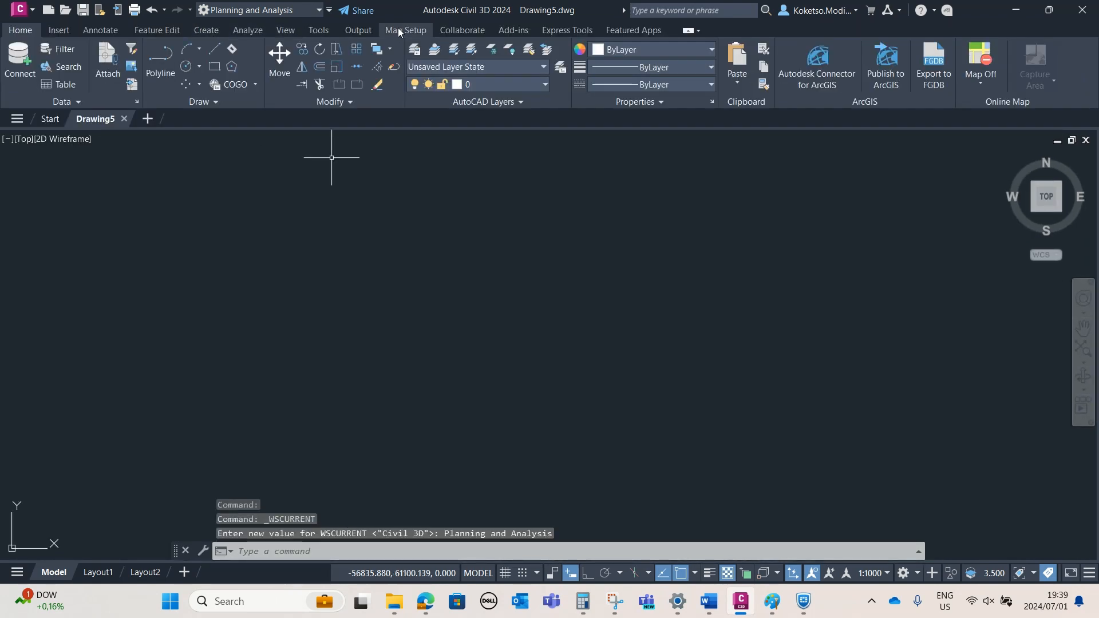
pyautogui.click(394, 32)
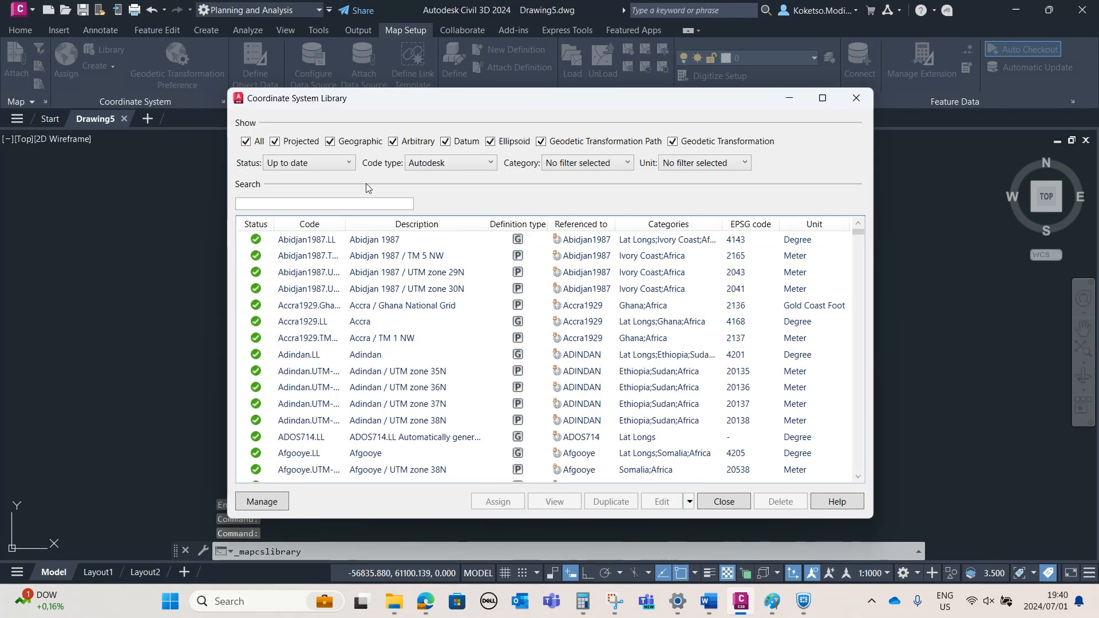
pyautogui.click(365, 204)
pyautogui.write('lo')
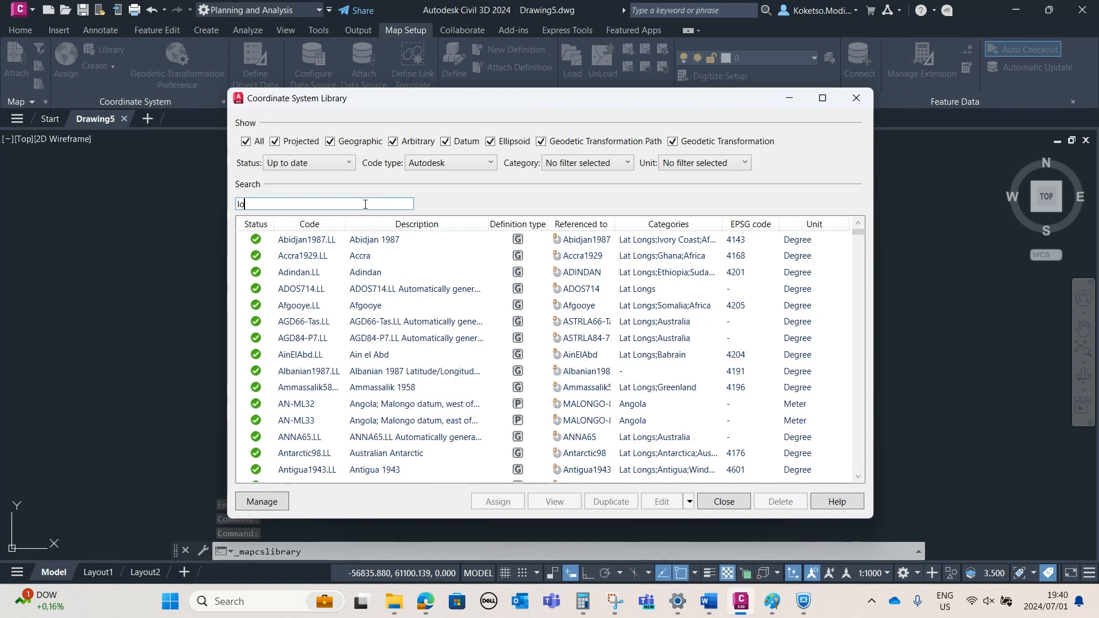
pyautogui.write('31')
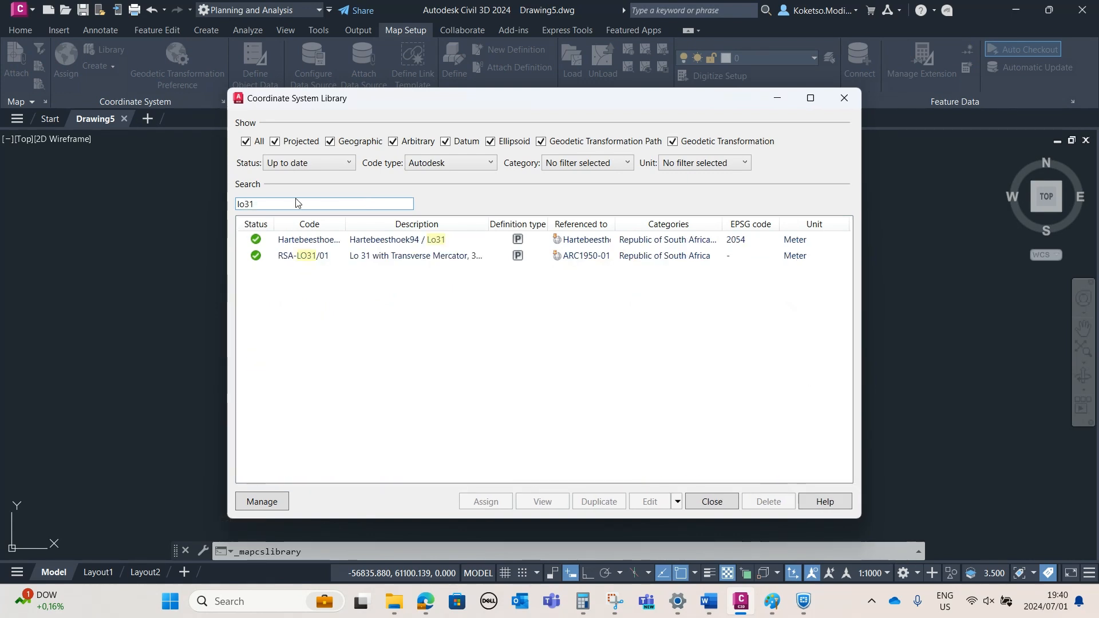
# Search the Coordinate System Library for "lo27" instead, and close the library without assigning a system
pyautogui.press('BackSpace')
pyautogui.press('BackSpace')
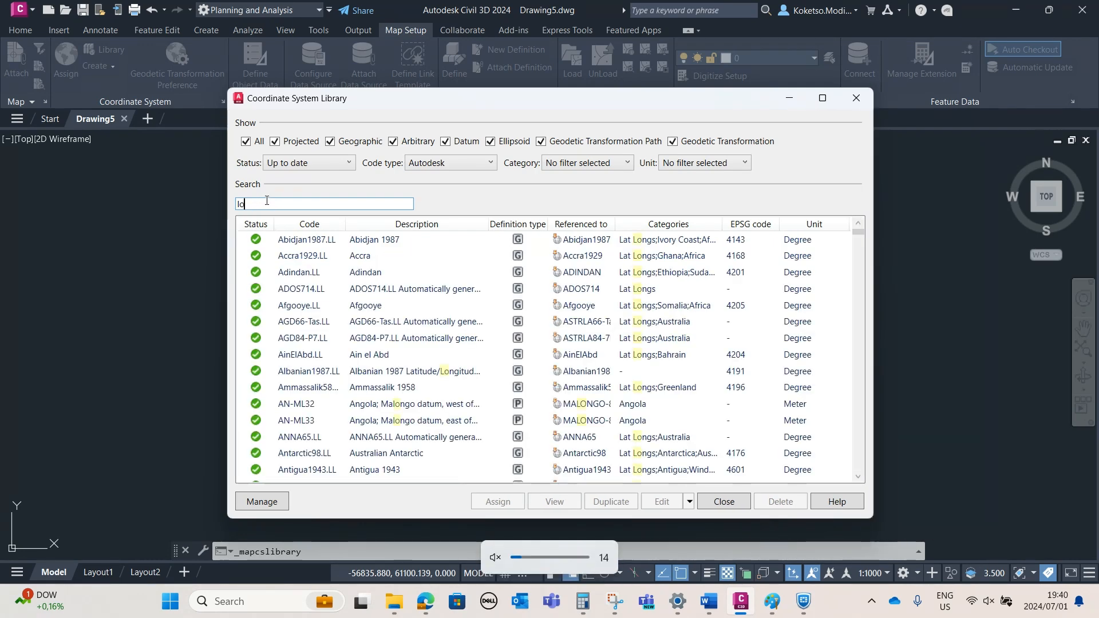
pyautogui.write('2')
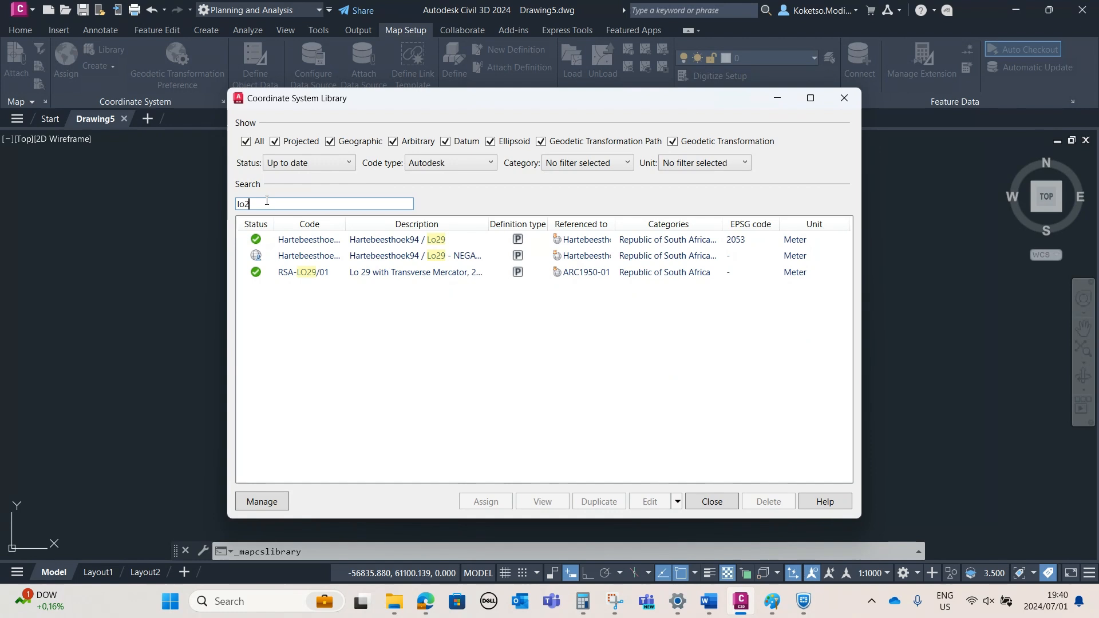
pyautogui.write('7')
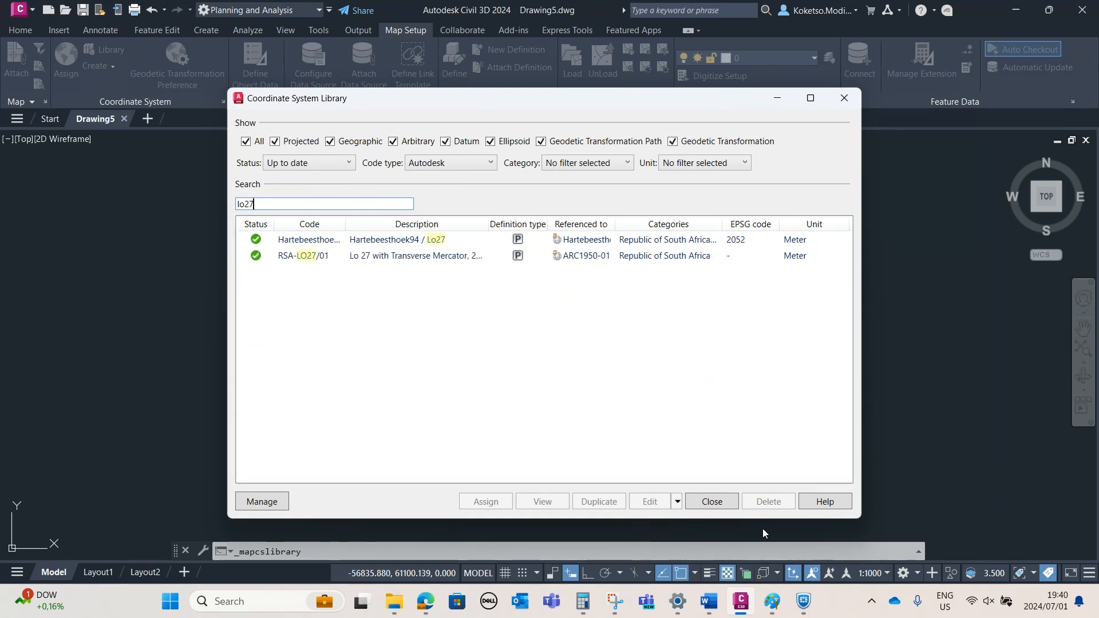
pyautogui.click(710, 501)
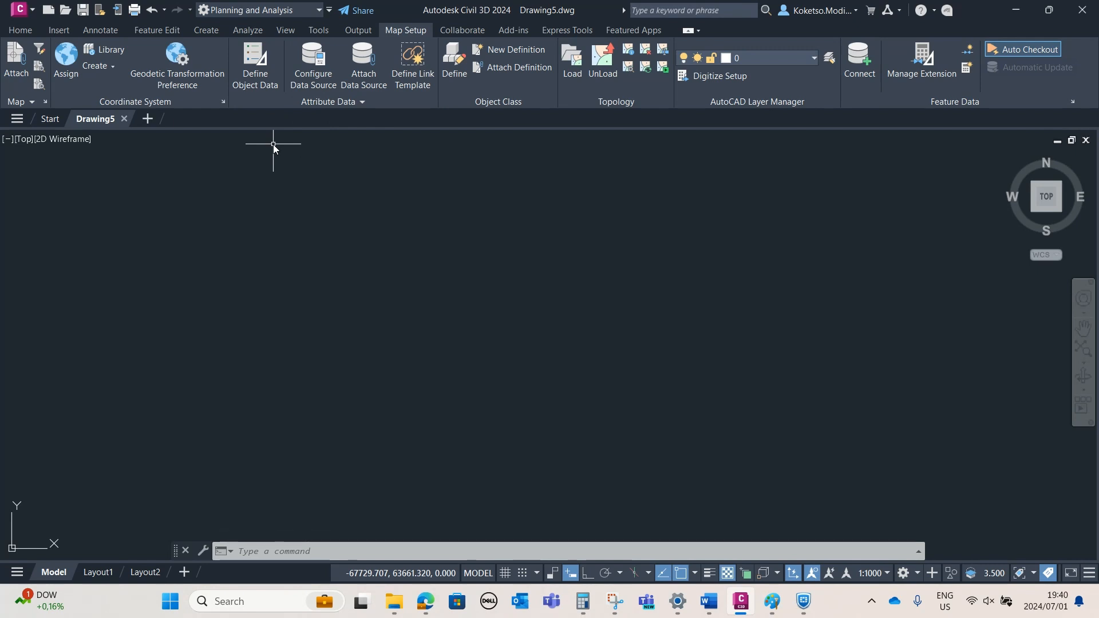
# Return to the Civil 3D workspace and import the LandXML file Surface.xml from the Road Design folder with all its data
pyautogui.click(238, 11)
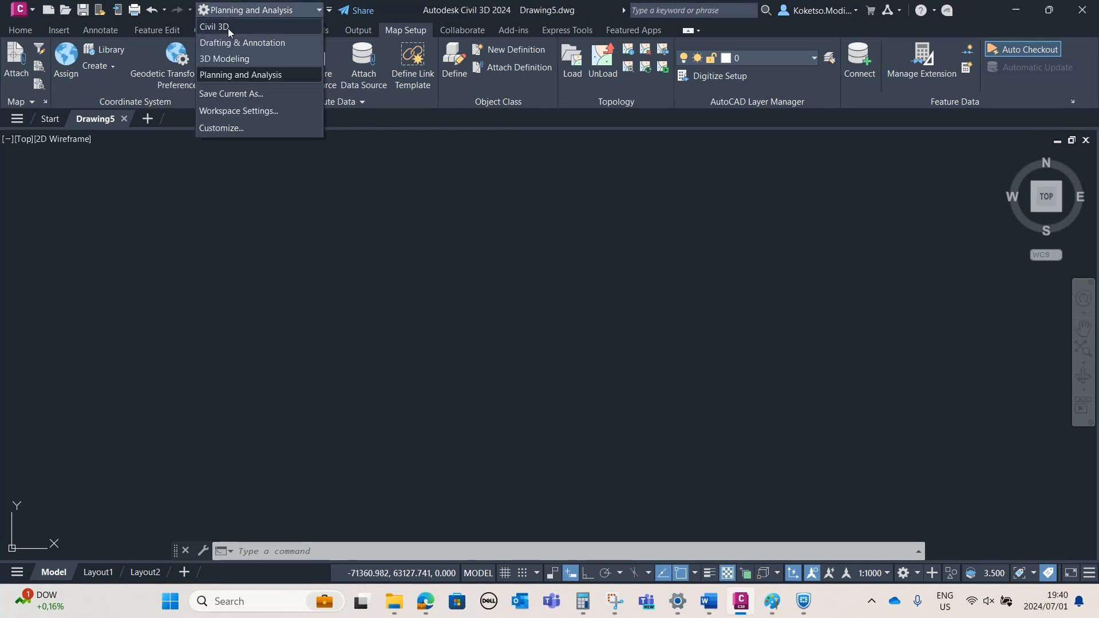
pyautogui.click(228, 28)
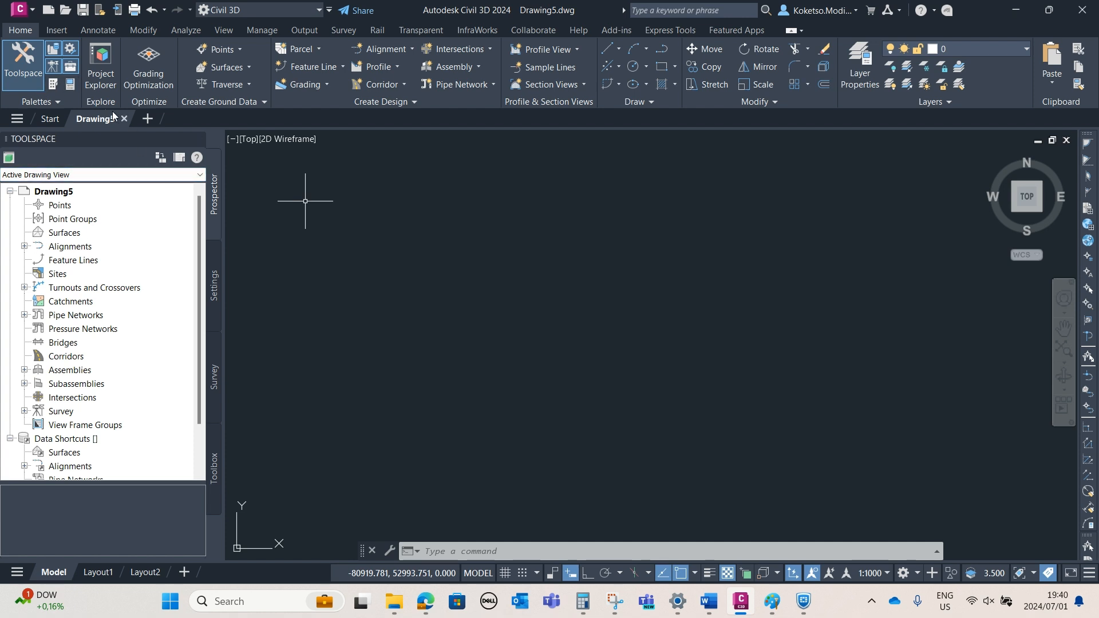
pyautogui.click(56, 30)
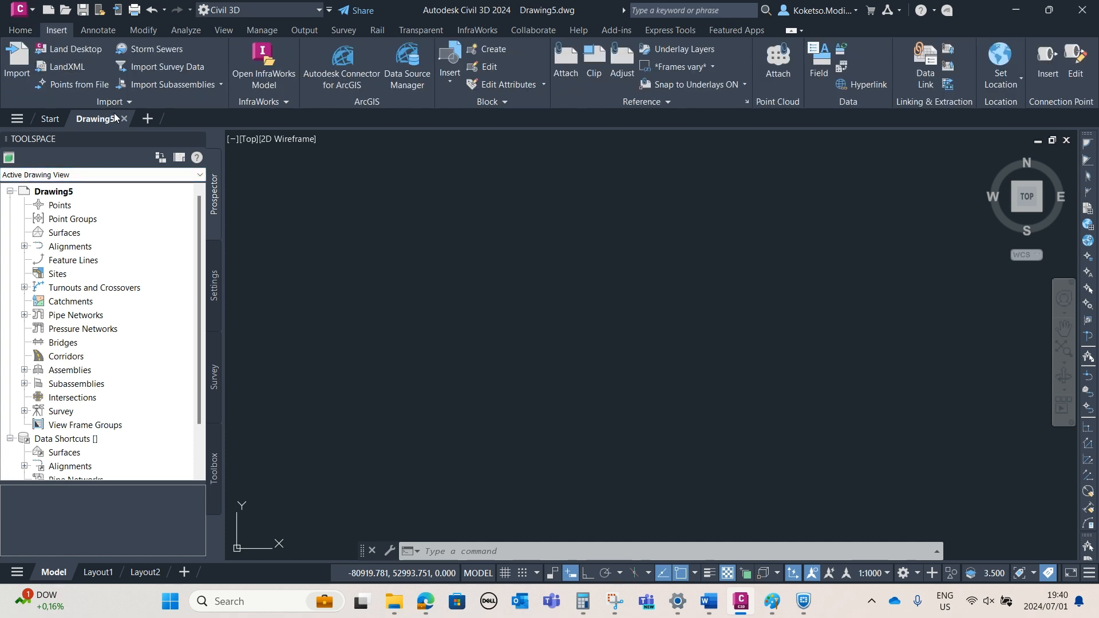
pyautogui.click(63, 69)
pyautogui.click(488, 228)
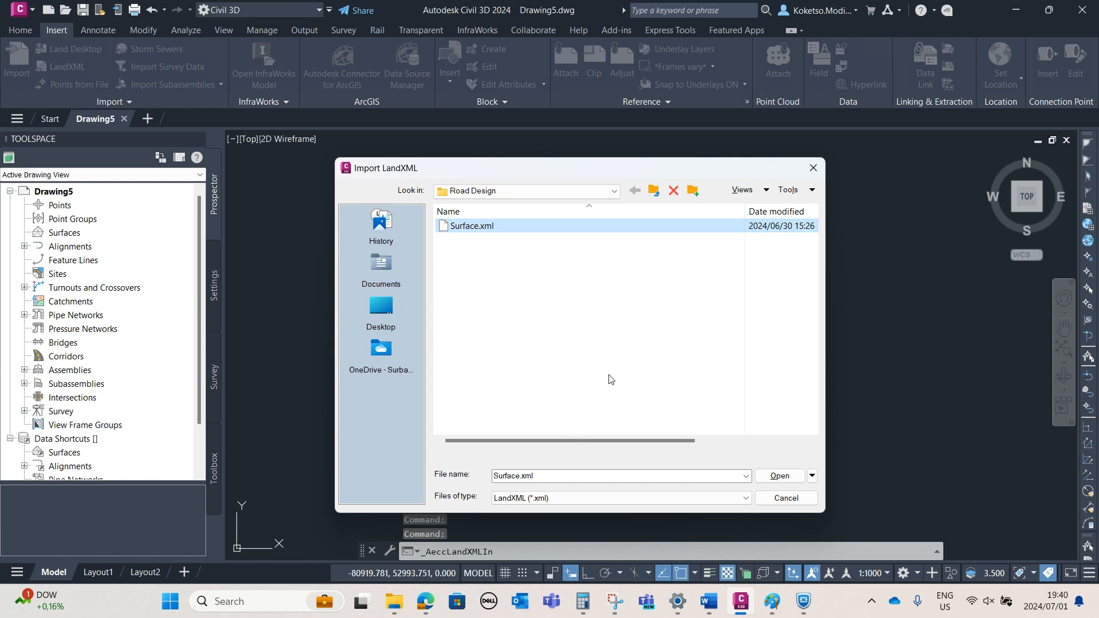
pyautogui.click(779, 475)
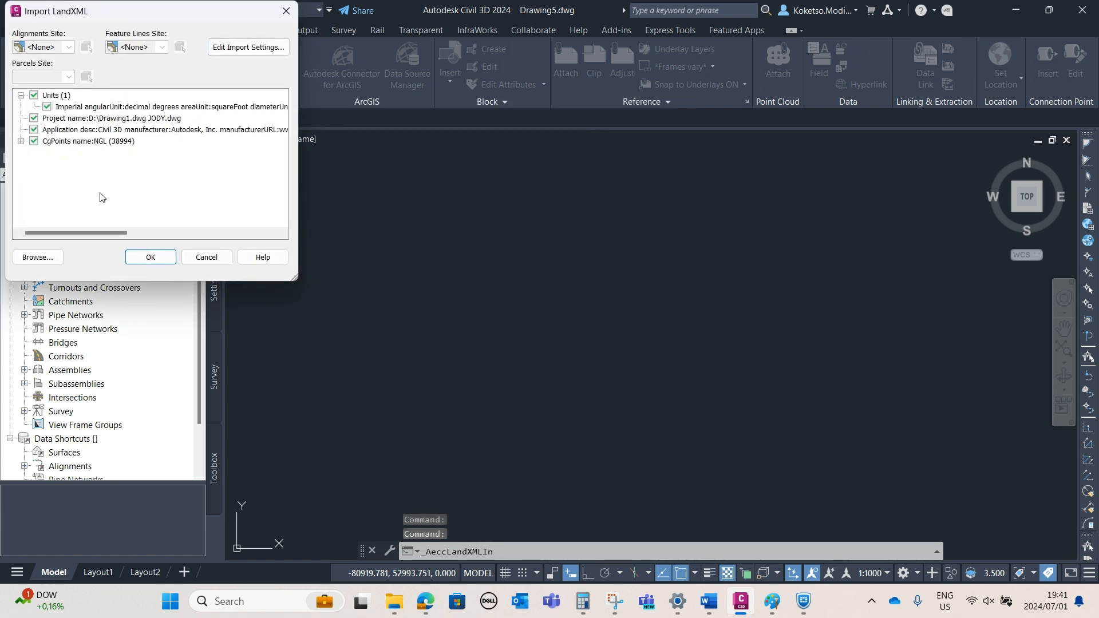
pyautogui.click(146, 260)
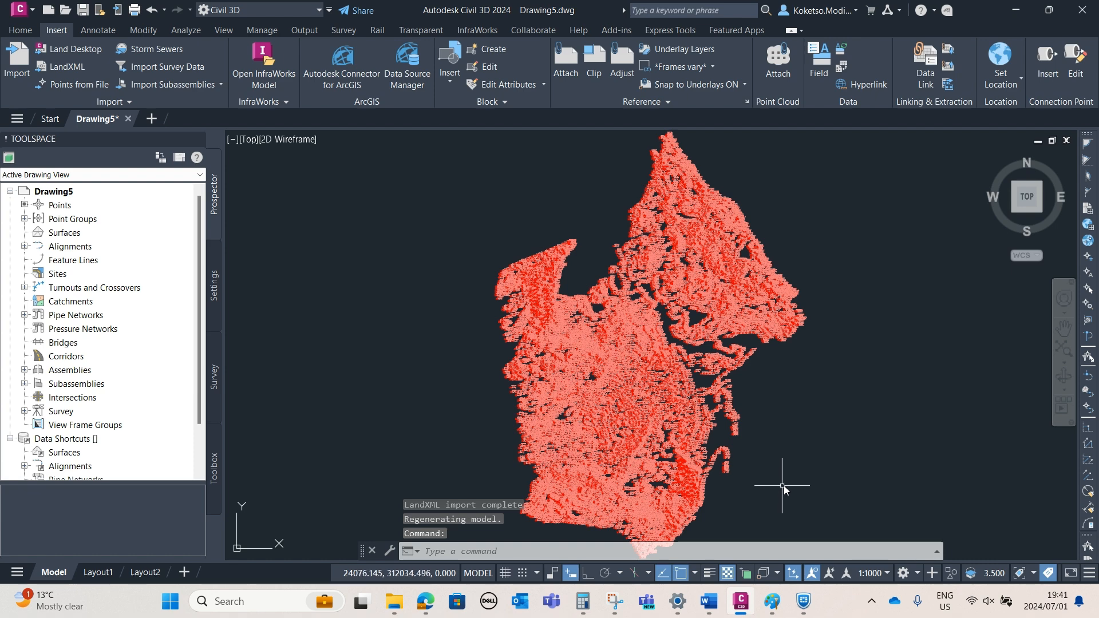
# Open the properties of the NGL point group
pyautogui.moveTo(814, 431); pyautogui.dragTo(790, 421, button='middle')
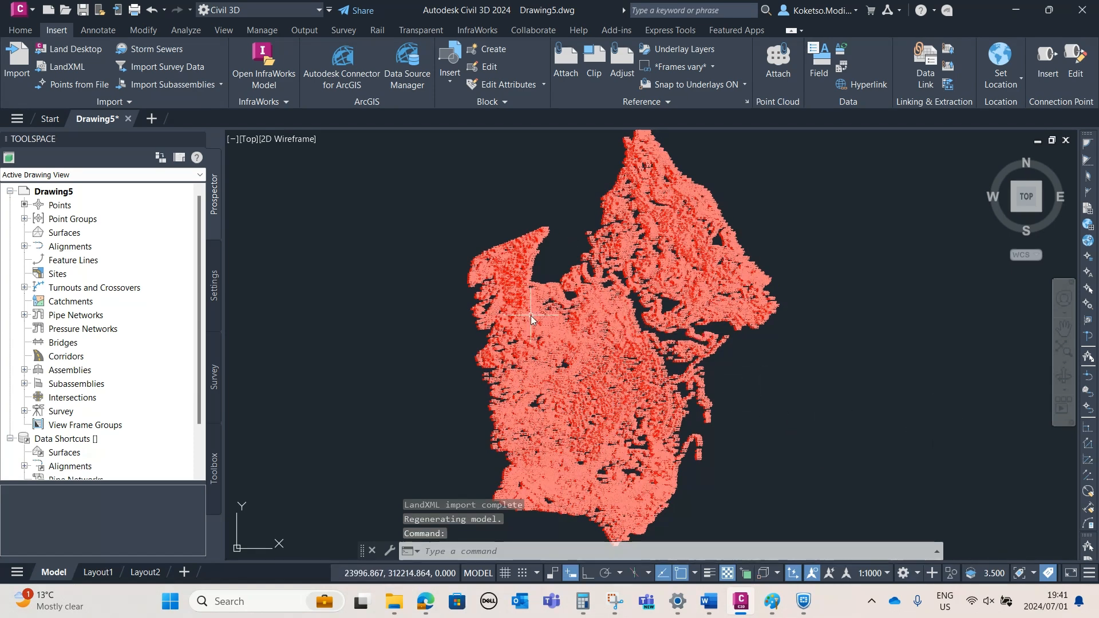
pyautogui.click(25, 219)
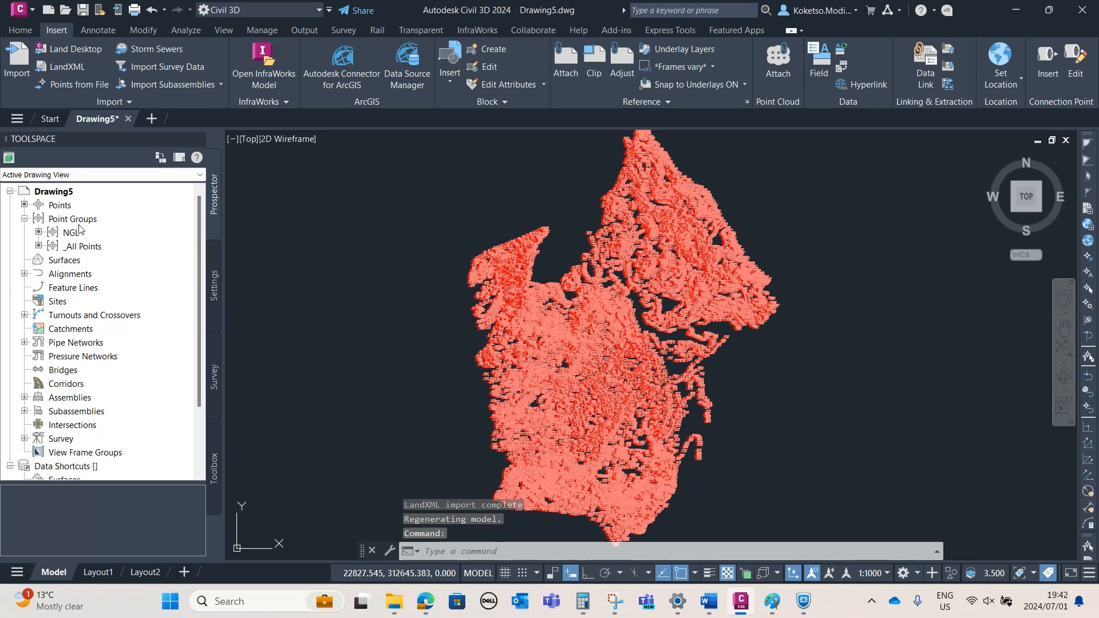
pyautogui.moveTo(64, 252)
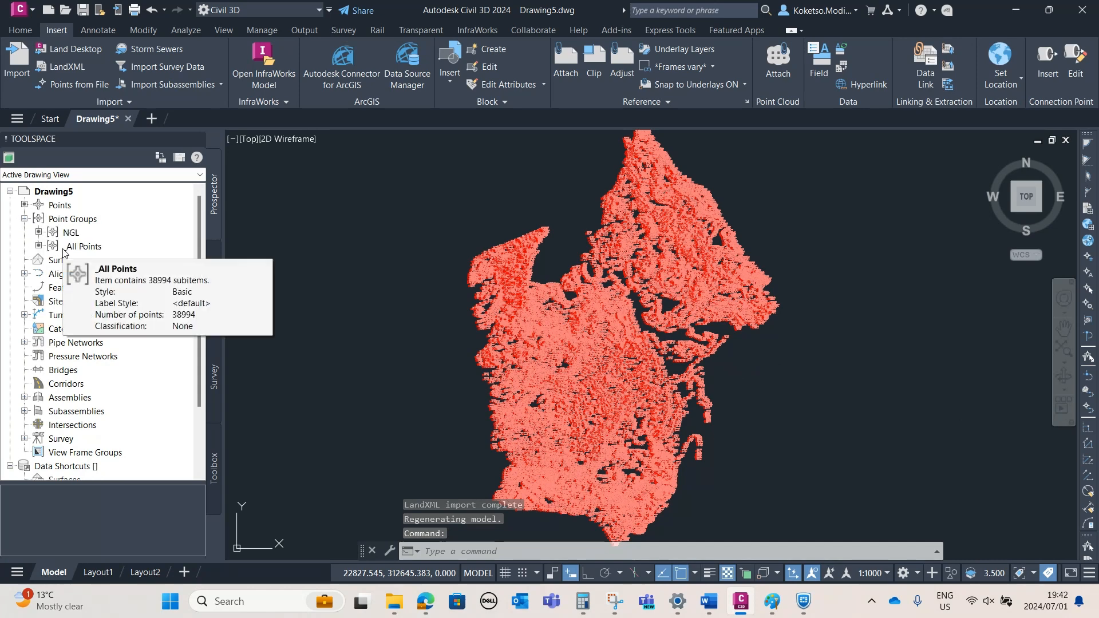
pyautogui.click(74, 234)
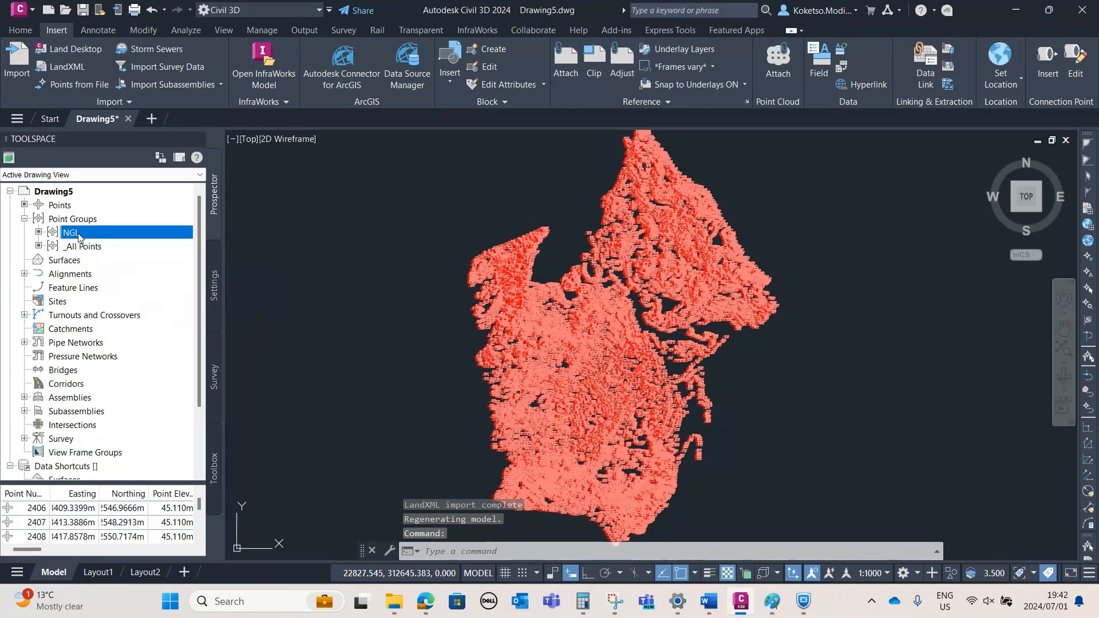
pyautogui.rightClick(79, 236)
pyautogui.click(152, 240)
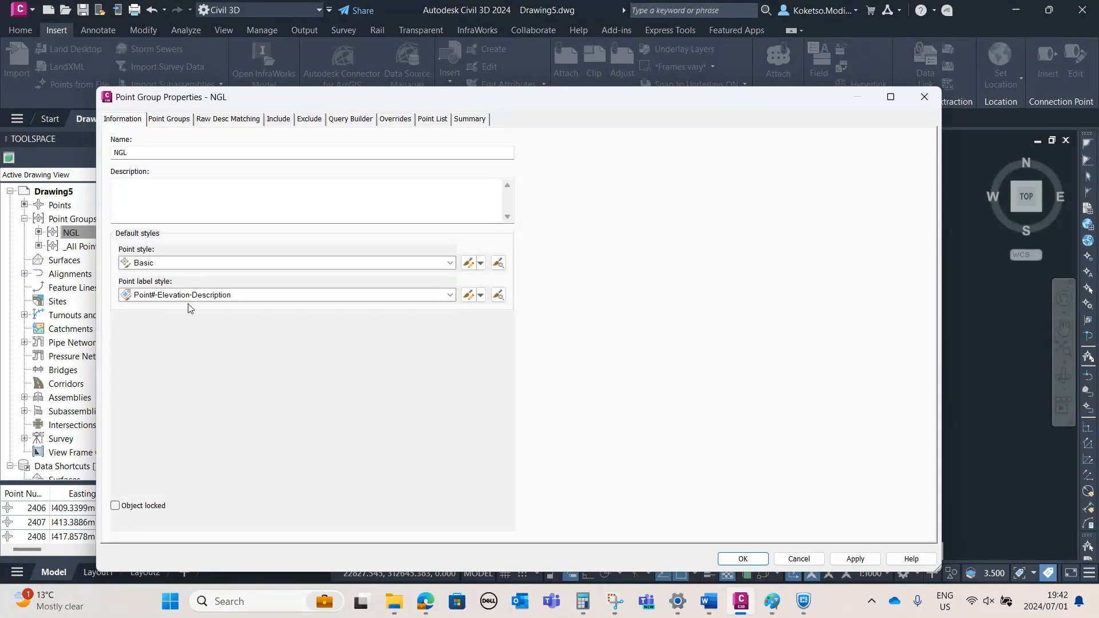
# Edit the Basic point style of the group, adding the circle to the custom marker and setting the marker size to 0.25 mm
pyautogui.click(469, 263)
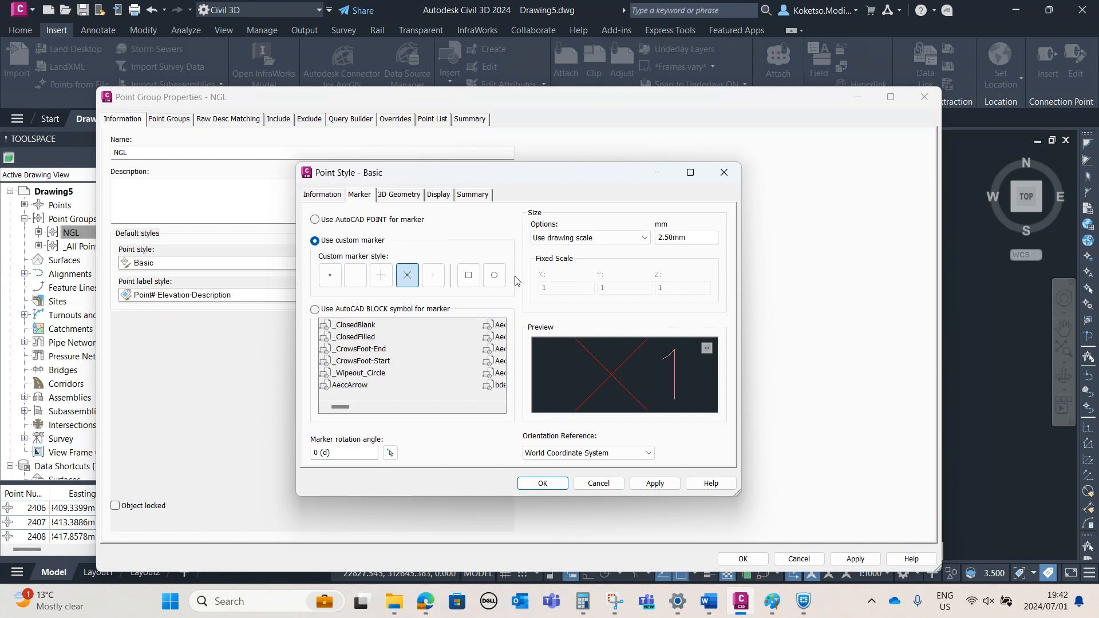
pyautogui.click(495, 277)
pyautogui.click(689, 236)
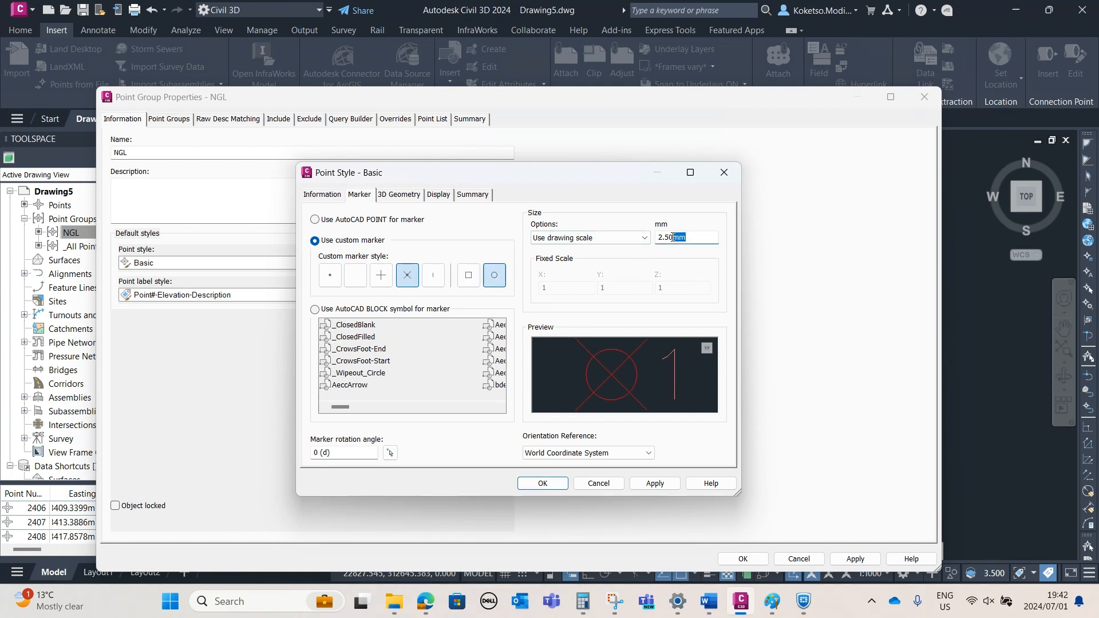
pyautogui.write('0.2')
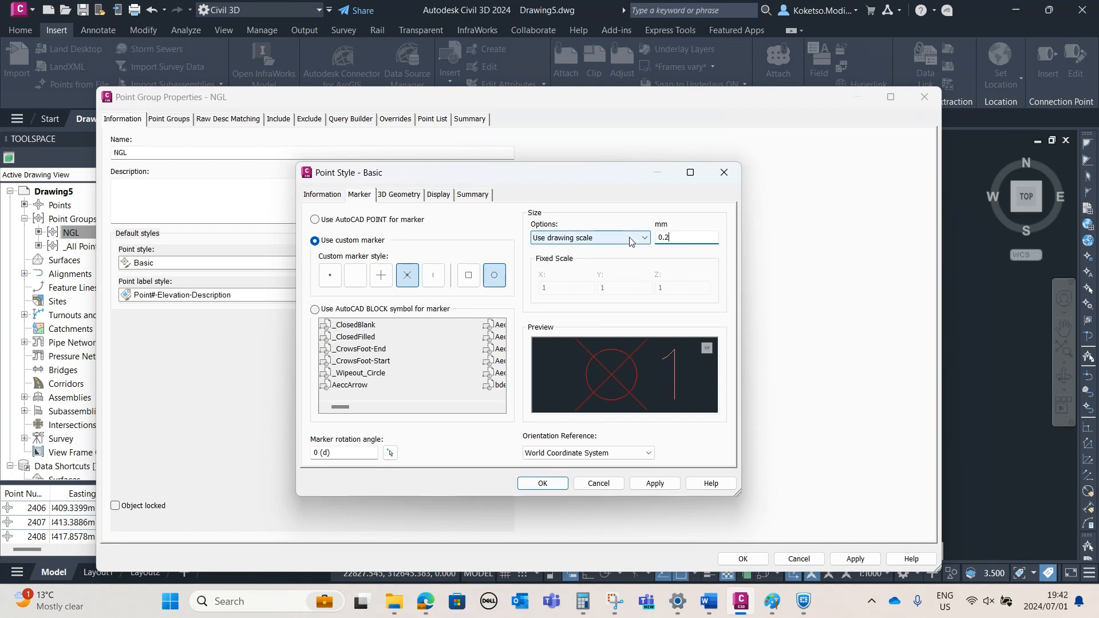
pyautogui.write('5')
pyautogui.click(655, 483)
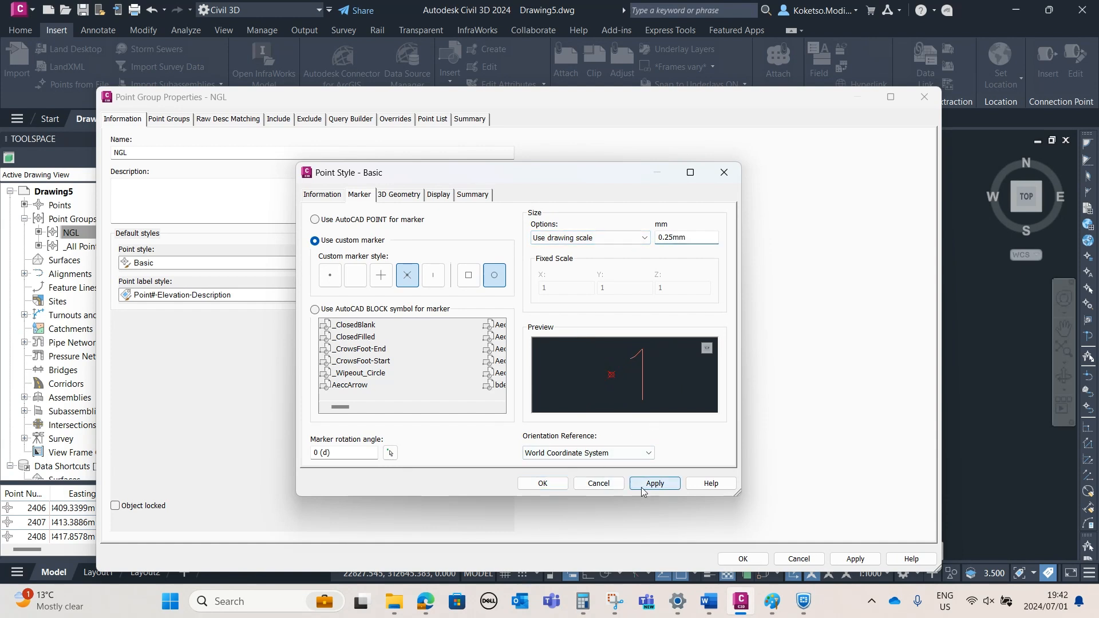
pyautogui.click(551, 482)
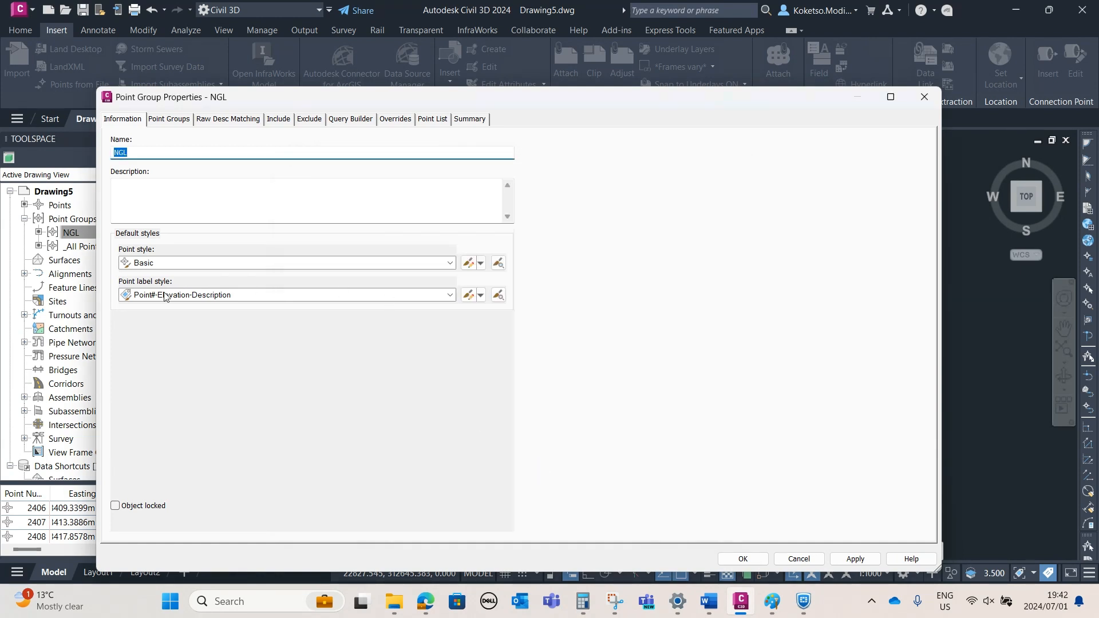
# In the layout of the Point#-Elevation-Description label style, set the Point Description component's text height to 0.25 mm
pyautogui.click(469, 295)
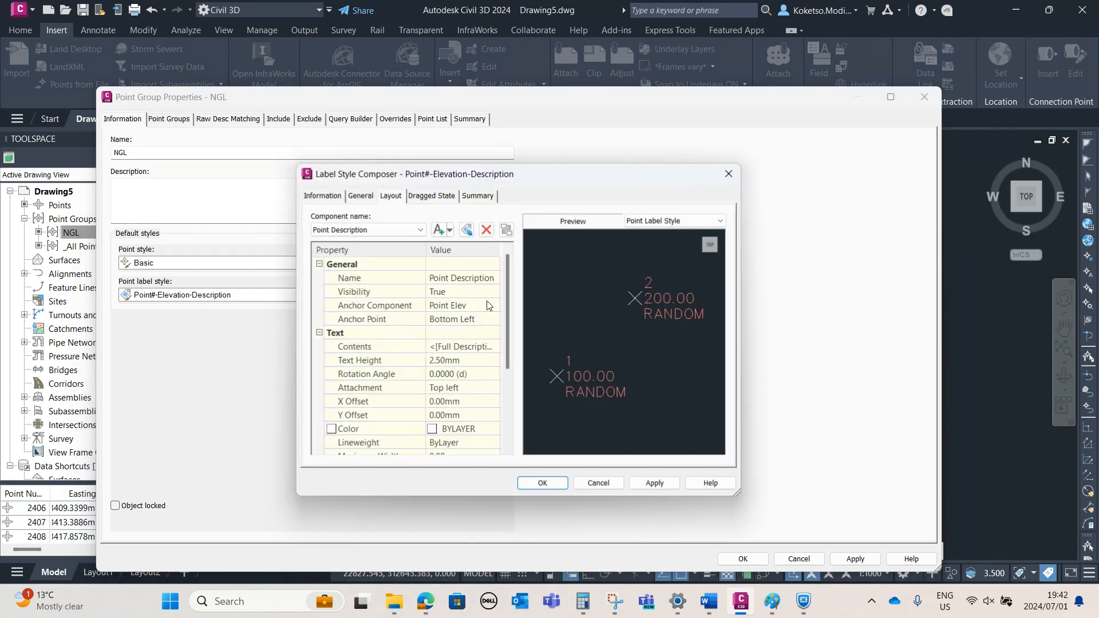
pyautogui.click(385, 230)
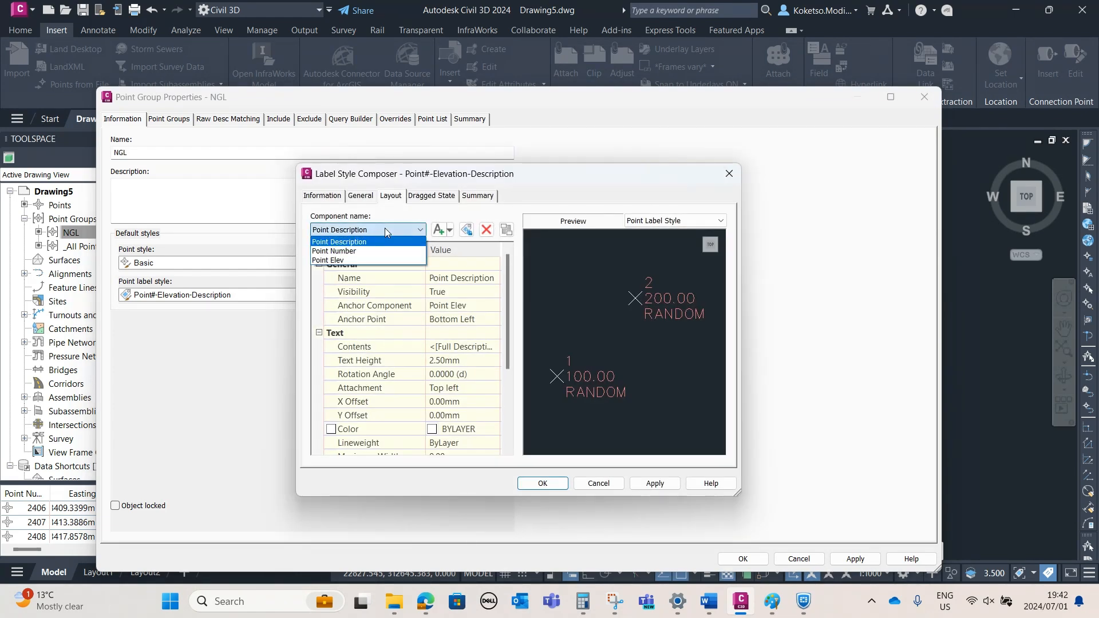
pyautogui.click(350, 242)
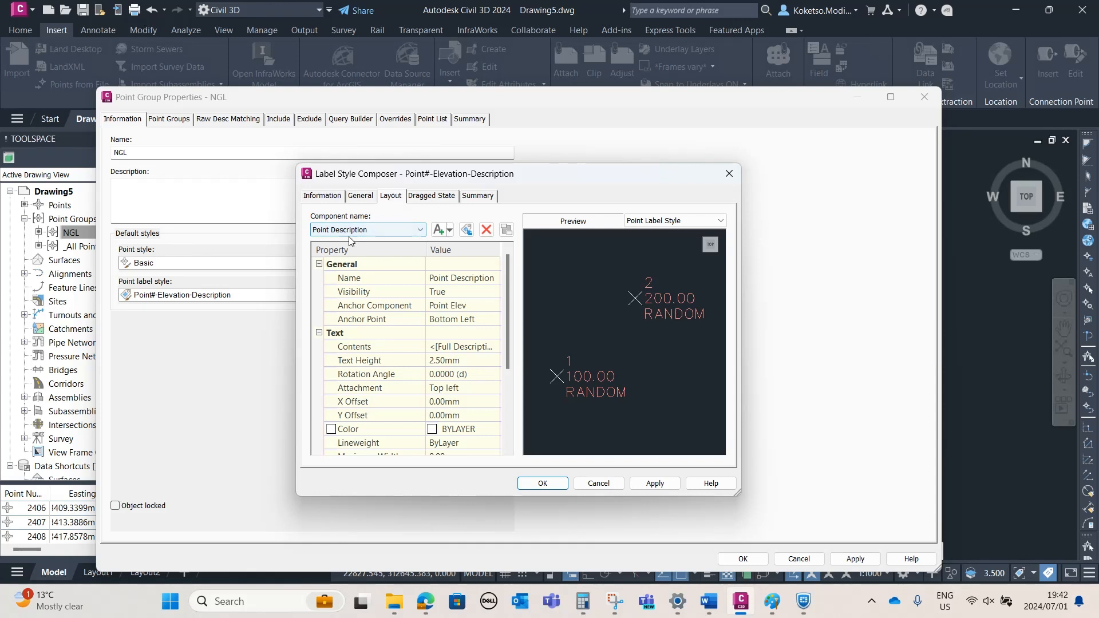
pyautogui.click(461, 361)
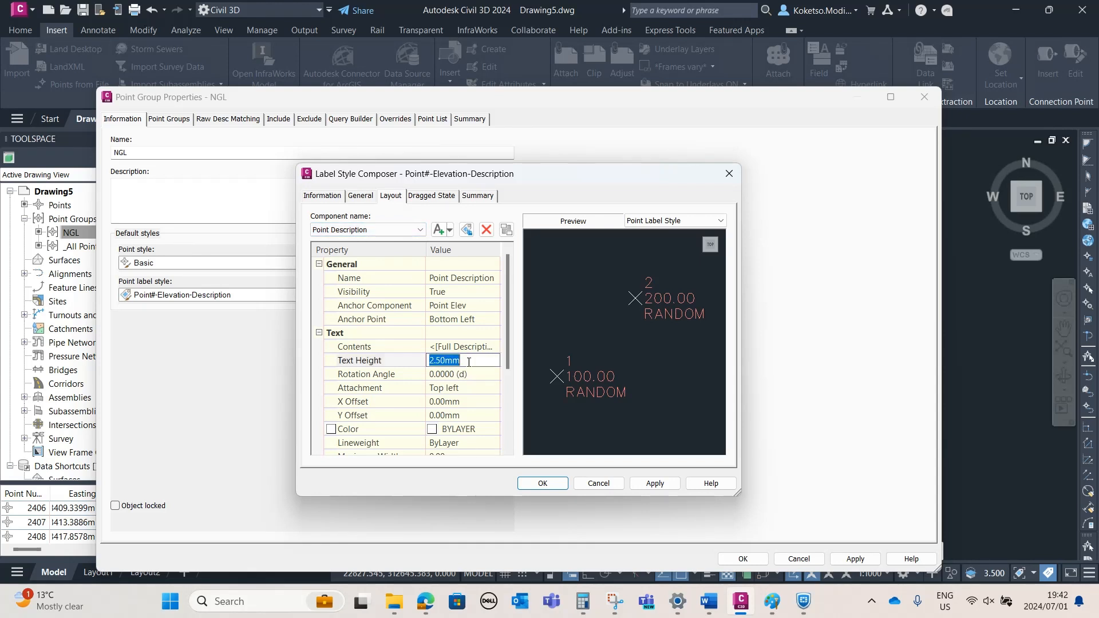
pyautogui.write('0.25')
# Set the text height of the Point Number and Point Elev label components to 0.25 mm each
pyautogui.click(366, 229)
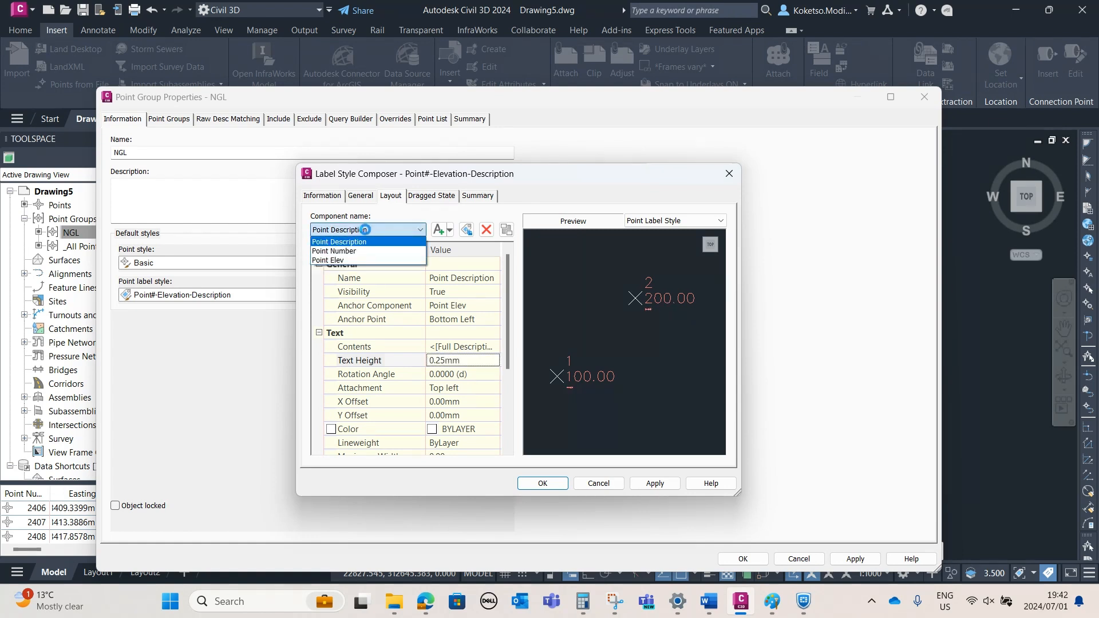
pyautogui.click(342, 254)
pyautogui.click(460, 360)
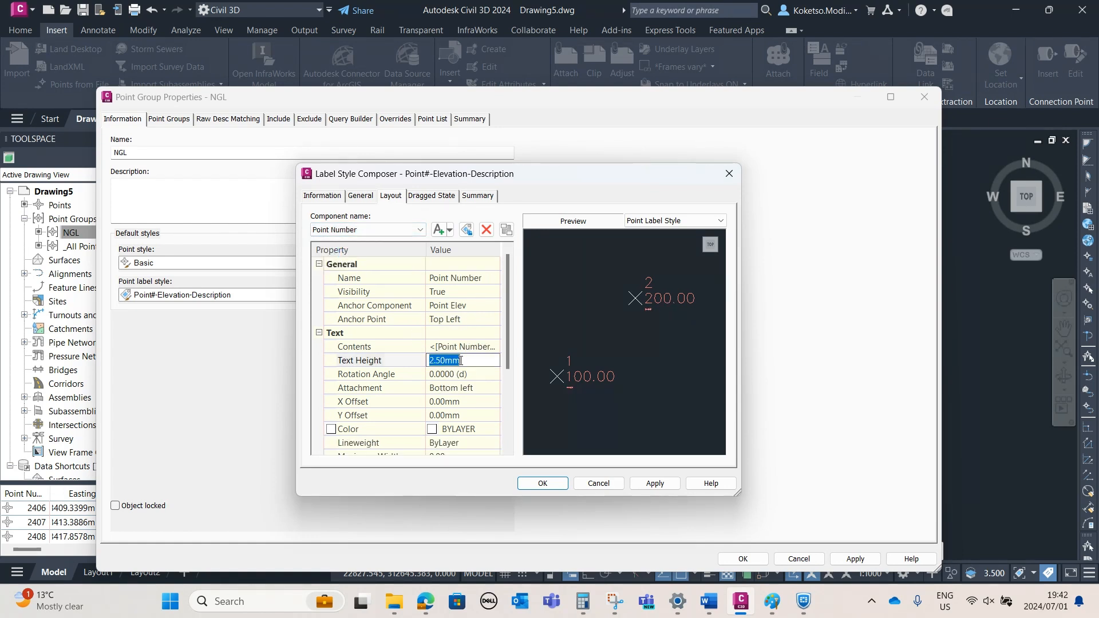
pyautogui.write('o0')
pyautogui.click(367, 230)
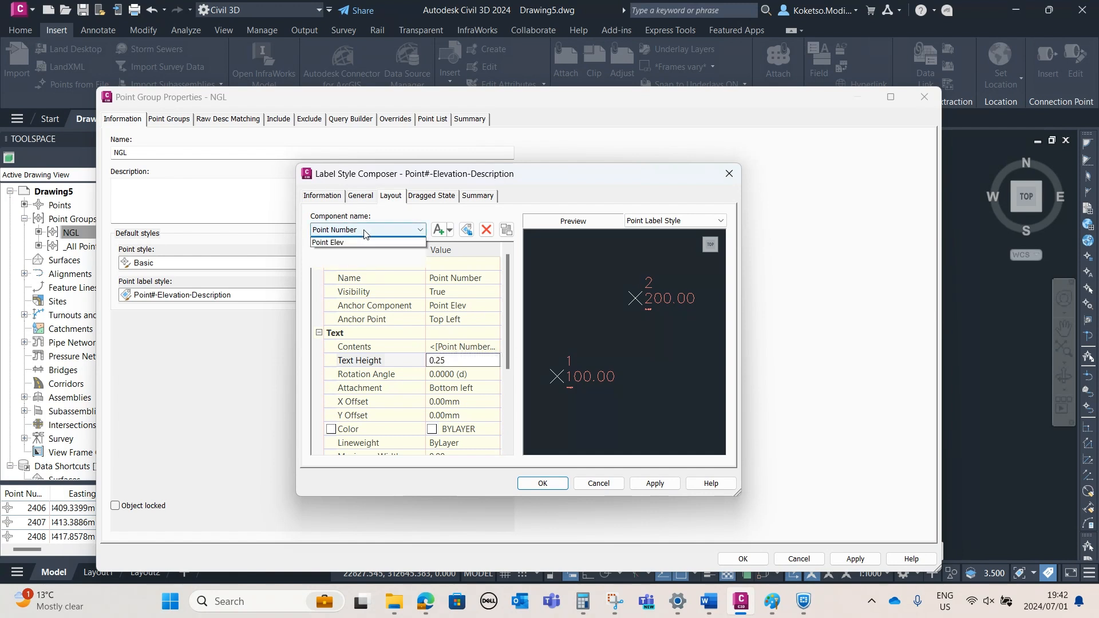
pyautogui.click(342, 258)
pyautogui.click(458, 361)
pyautogui.write('0.25mm')
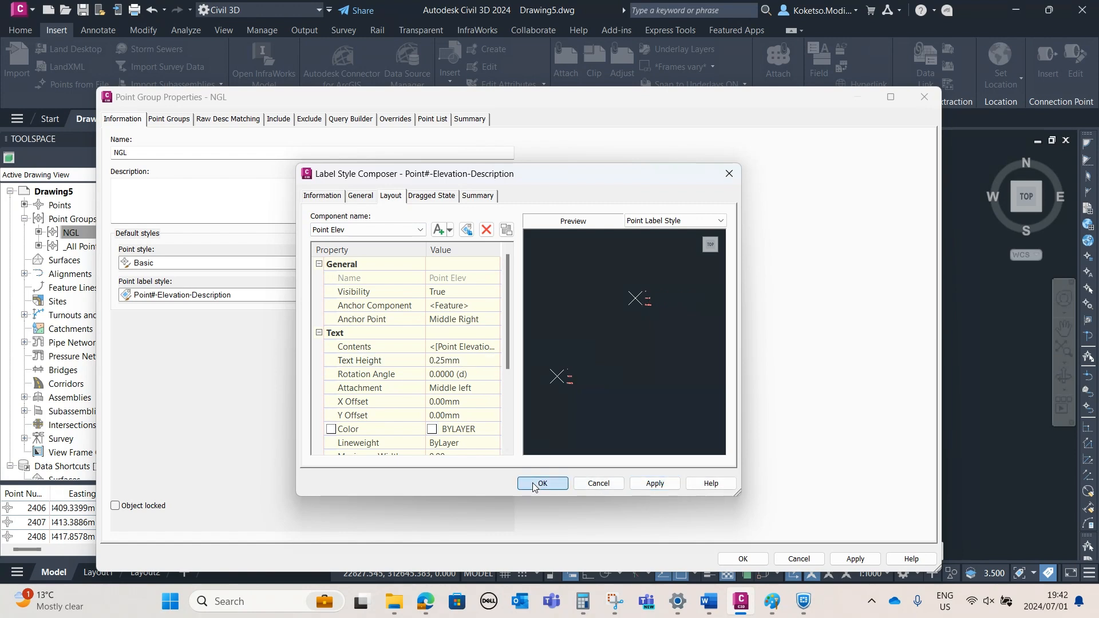
# Confirm the label style edits, apply the NGL point group properties and inspect the resized points in the drawing
pyautogui.click(538, 483)
pyautogui.click(844, 559)
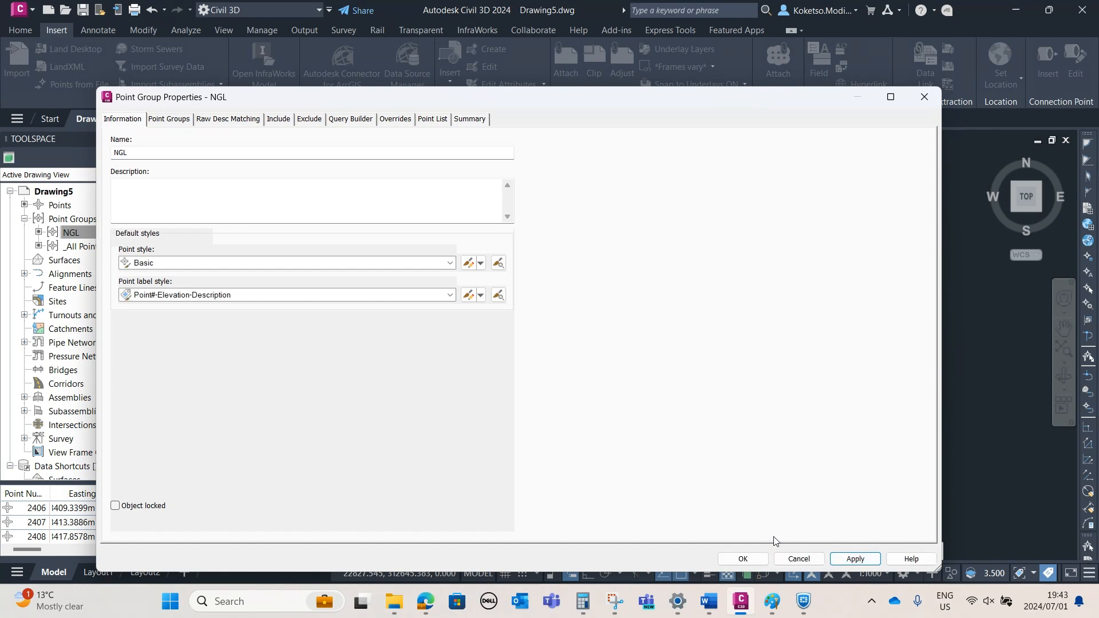
pyautogui.click(761, 558)
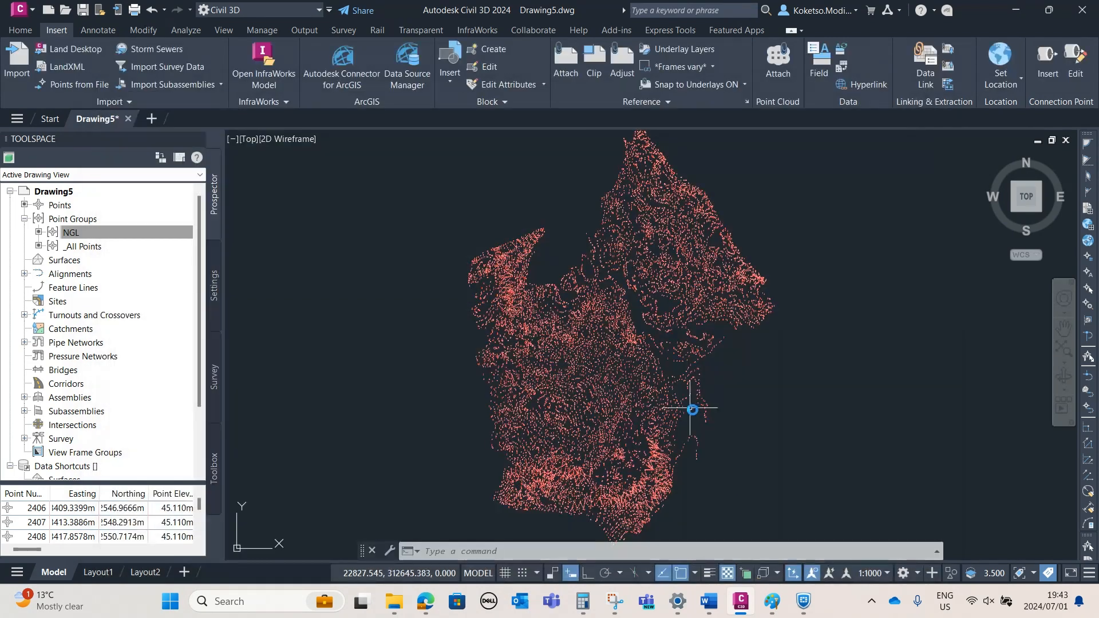
pyautogui.scroll(4, 631, 324)
pyautogui.scroll(4, 631, 325)
pyautogui.scroll(-3, 601, 336)
pyautogui.scroll(3, 626, 319)
pyautogui.scroll(-6, 621, 343)
# Change the point label style of the NGL point group to Description Only and apply it
pyautogui.click(71, 231)
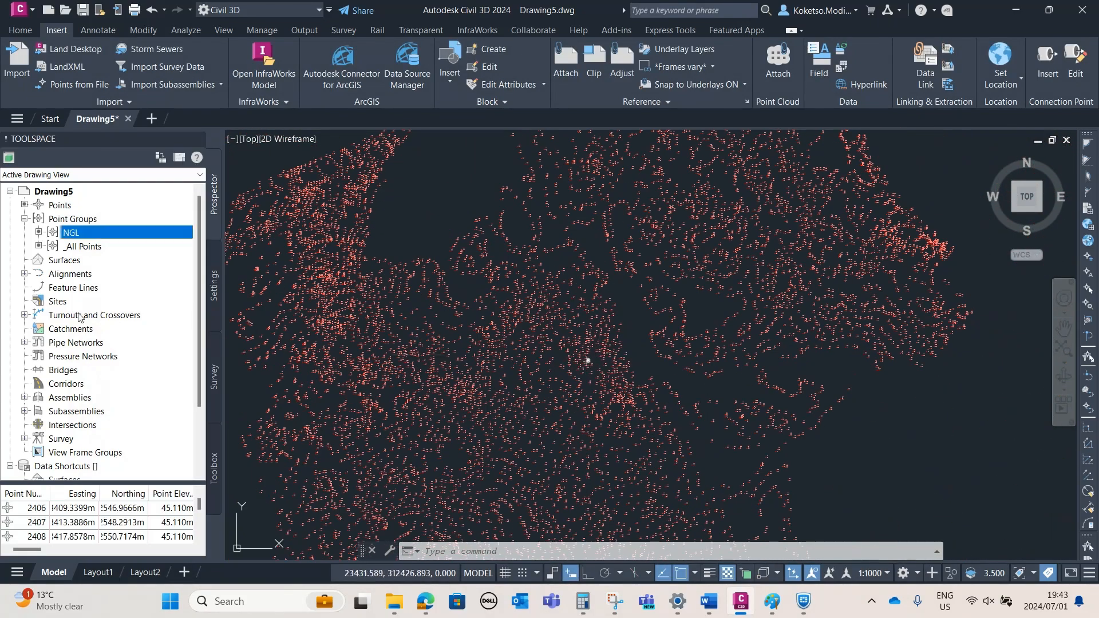
pyautogui.rightClick(81, 235)
pyautogui.click(118, 238)
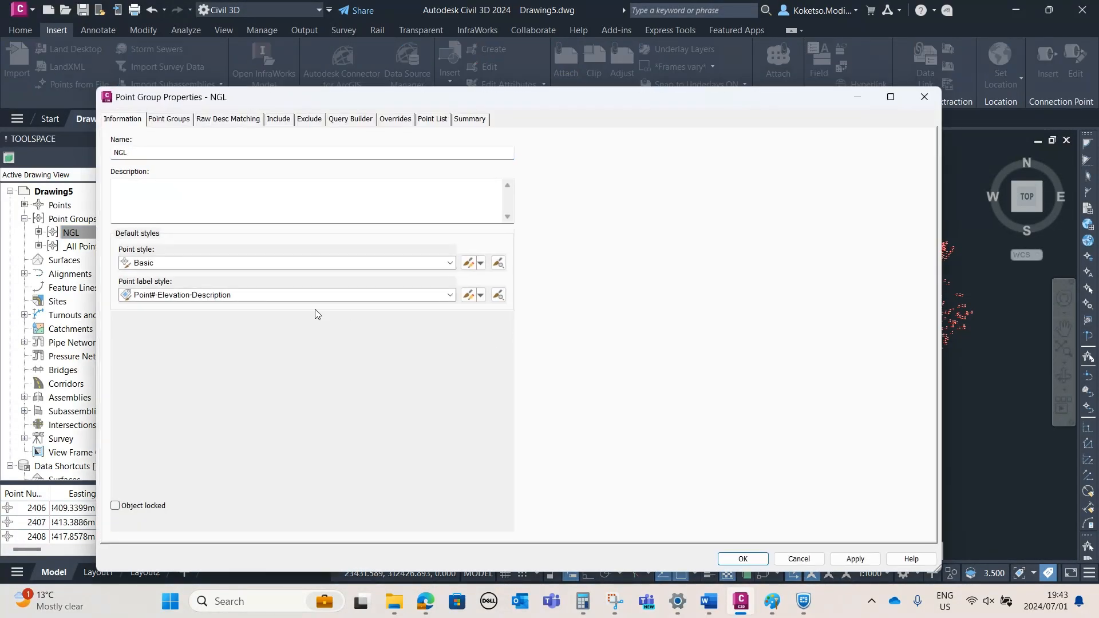
pyautogui.click(306, 292)
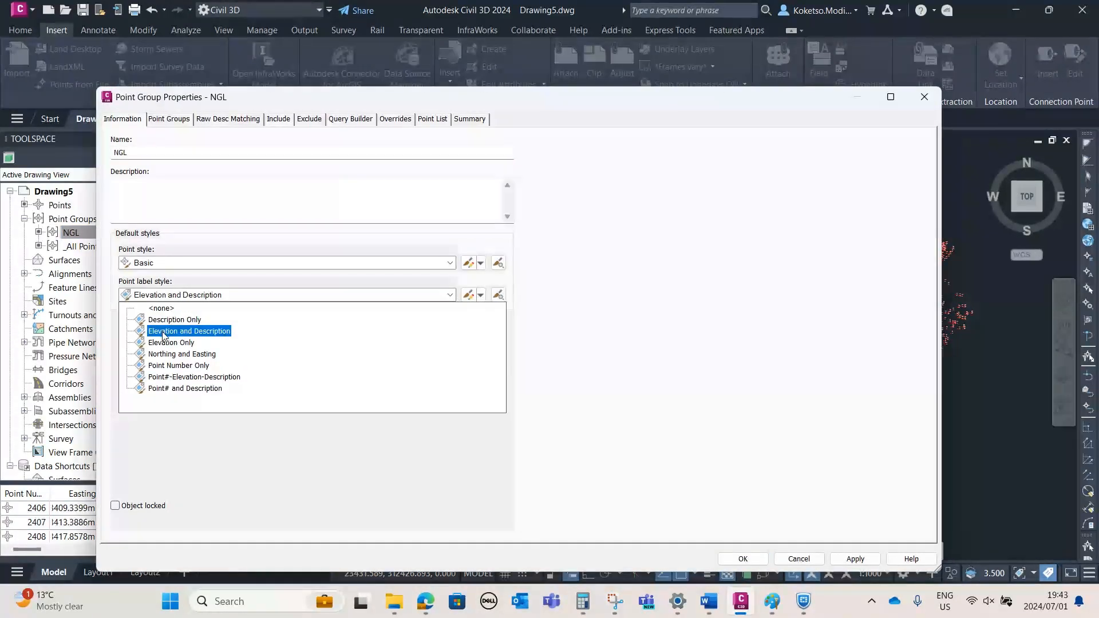
pyautogui.click(173, 321)
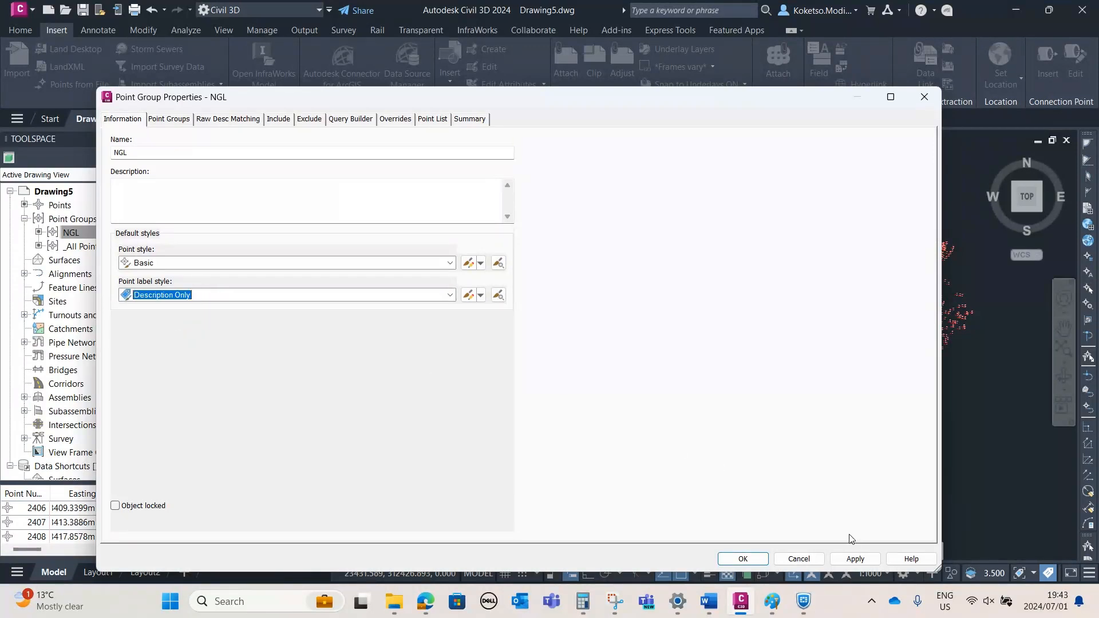
pyautogui.click(855, 559)
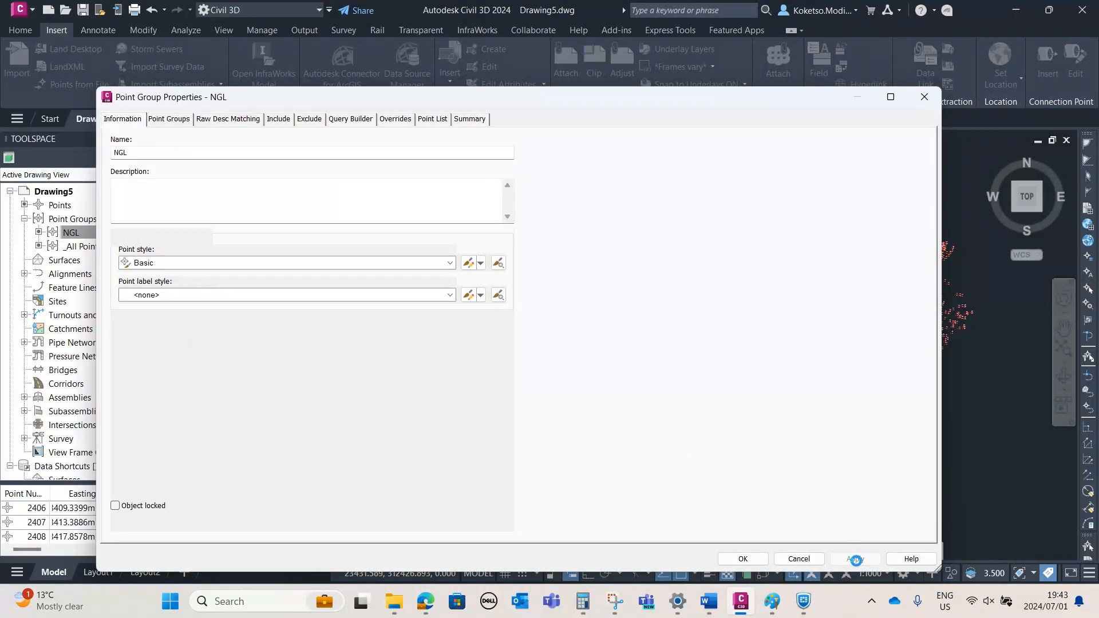
pyautogui.click(740, 559)
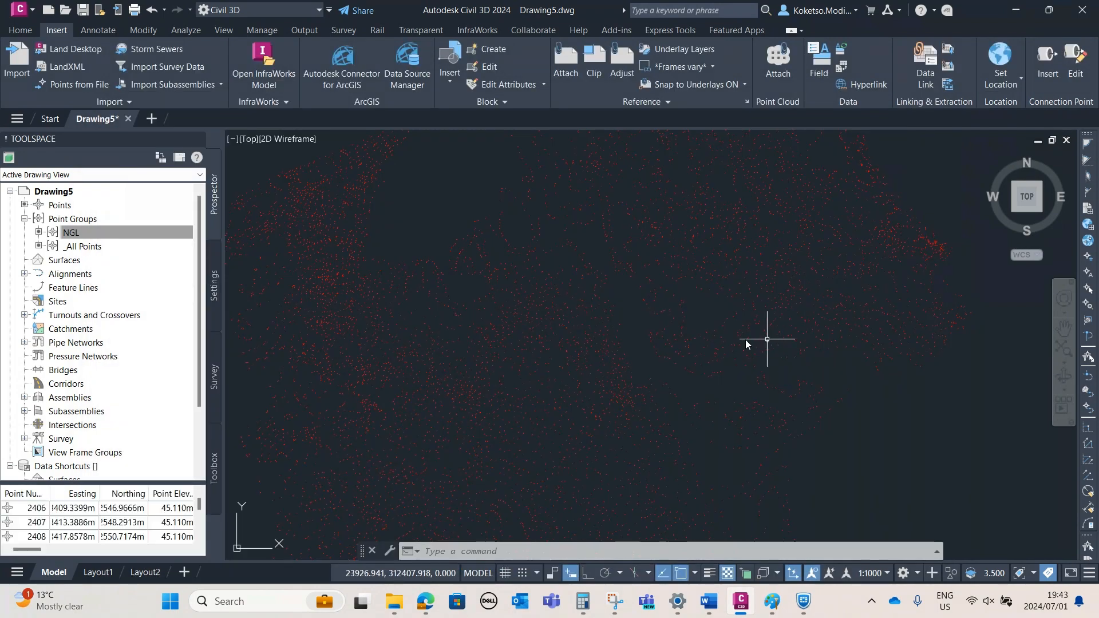
pyautogui.scroll(-6, 610, 331)
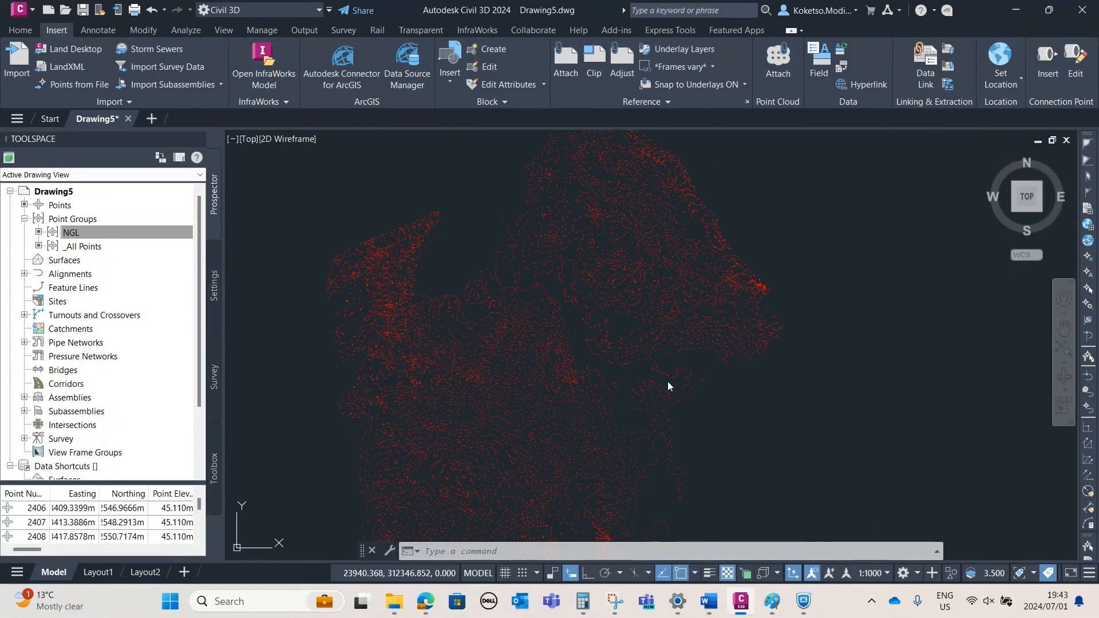
pyautogui.scroll(5, 620, 428)
pyautogui.scroll(-7, 655, 420)
pyautogui.moveTo(658, 420)
pyautogui.mouseDown(button='middle')
pyautogui.moveTo(750, 366)
pyautogui.moveTo(570, 375)
pyautogui.mouseUp(button='middle')
pyautogui.scroll(-2, 747, 352)
pyautogui.scroll(2, 563, 371)
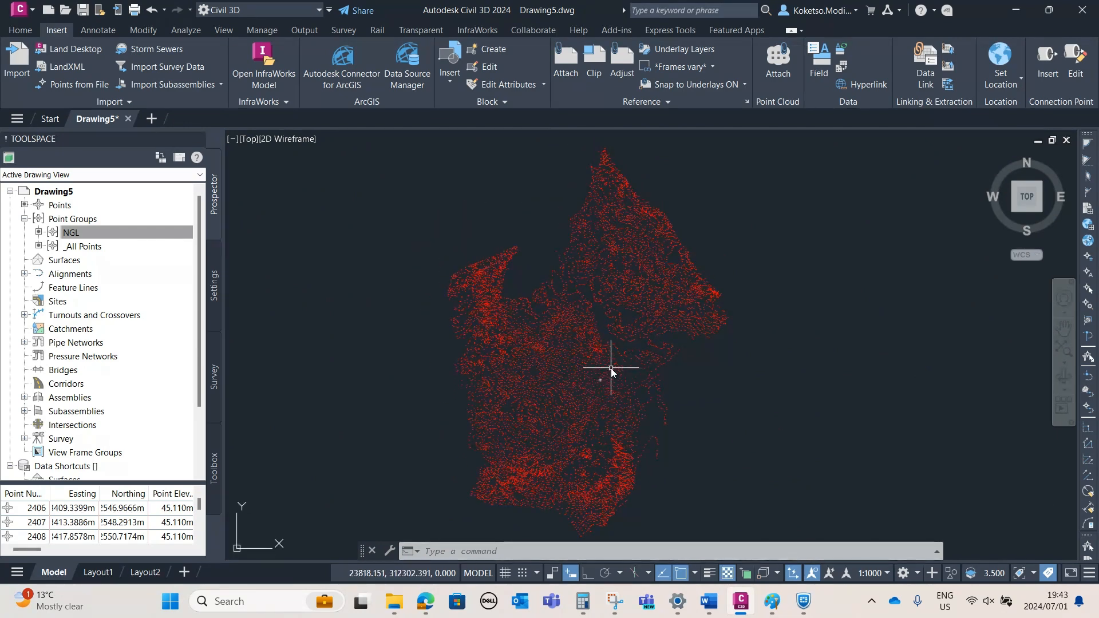
# Create a new TIN surface named SURFACE-1 with the Contours 2m and 10m (Background) style
pyautogui.click(25, 219)
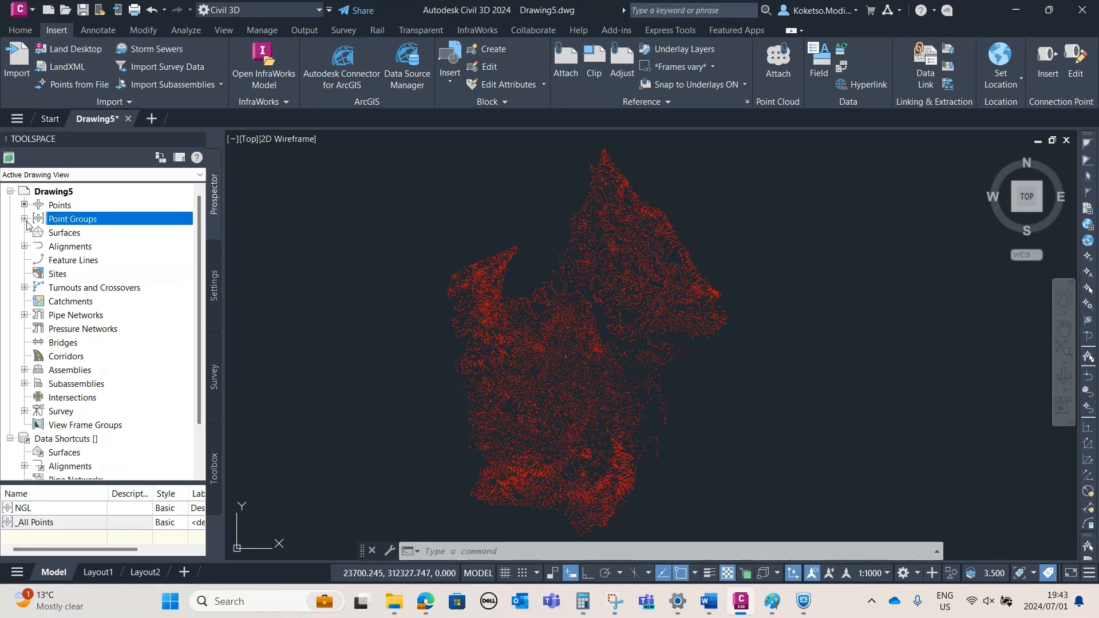
pyautogui.click(67, 236)
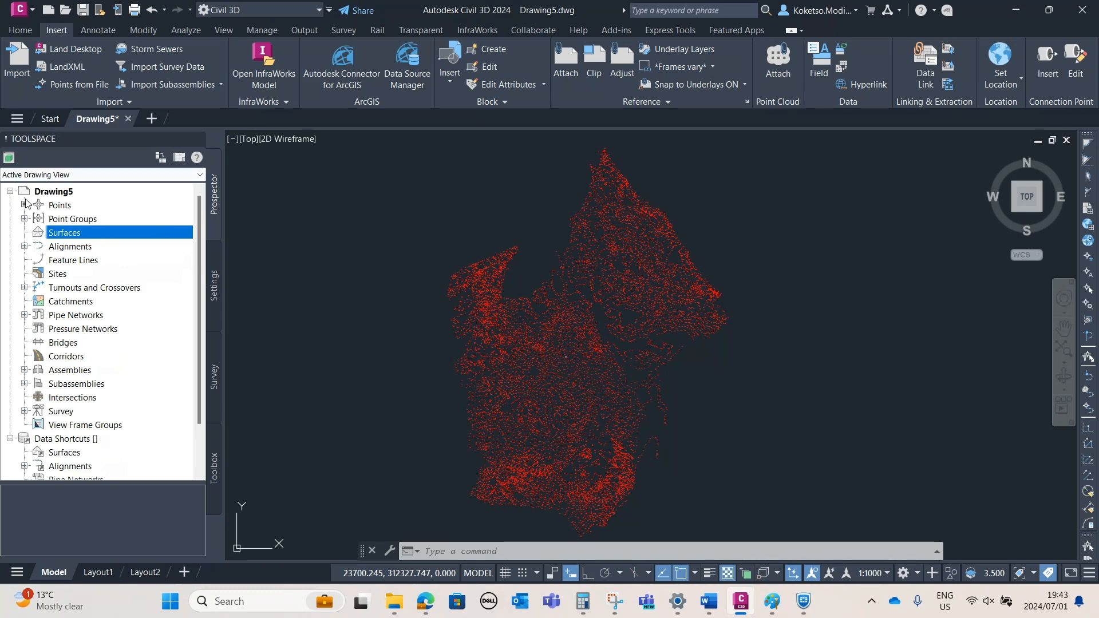
pyautogui.rightClick(65, 234)
pyautogui.click(113, 240)
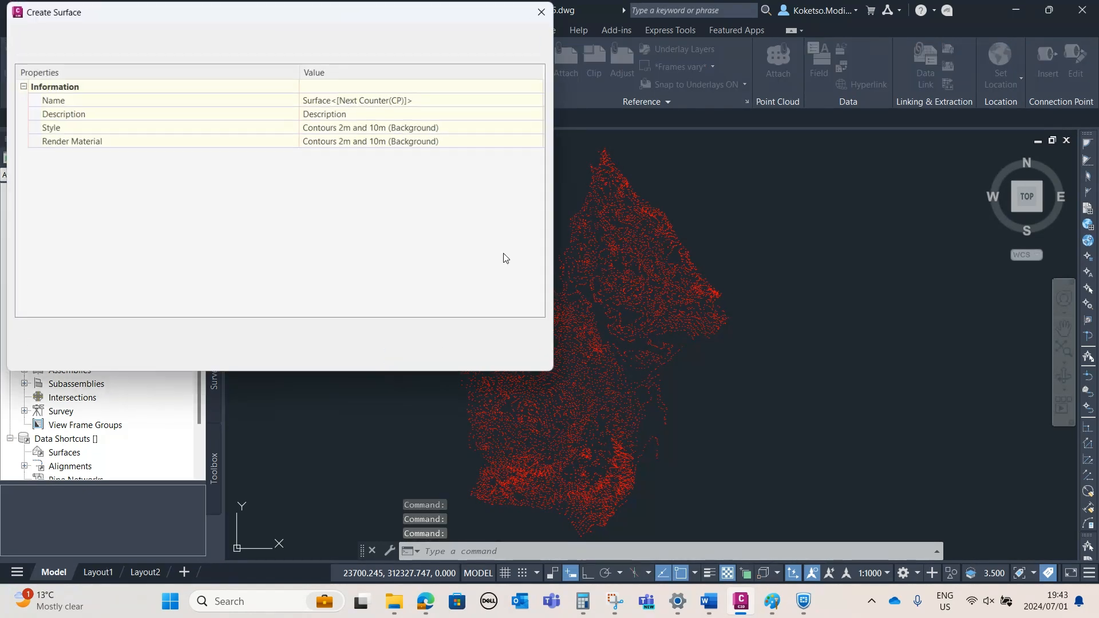
pyautogui.click(383, 102)
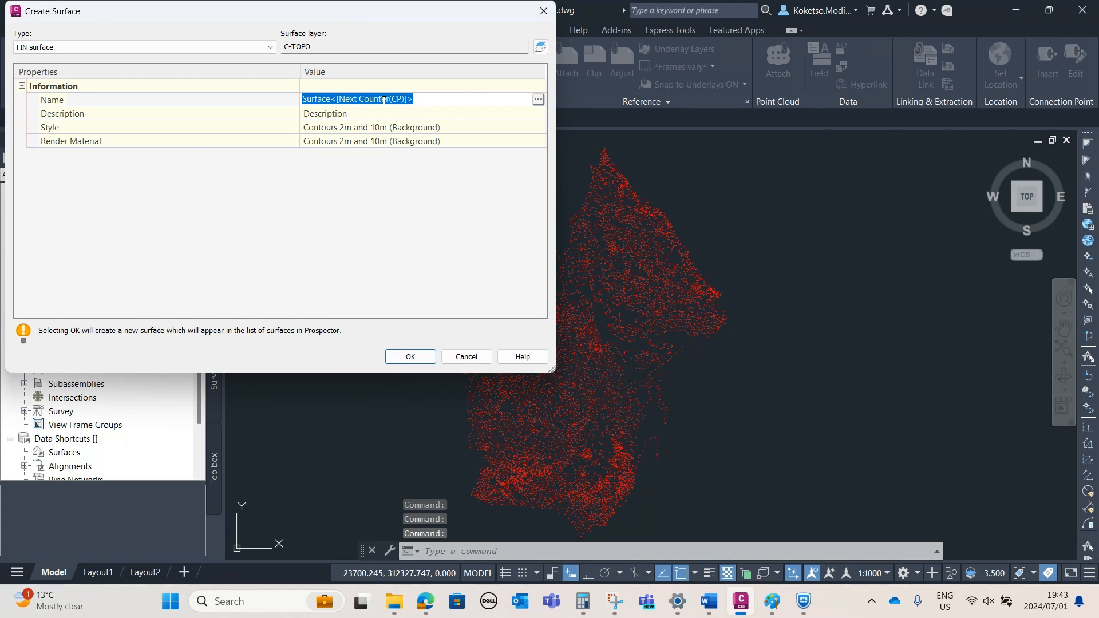
pyautogui.write('SURFACE-1')
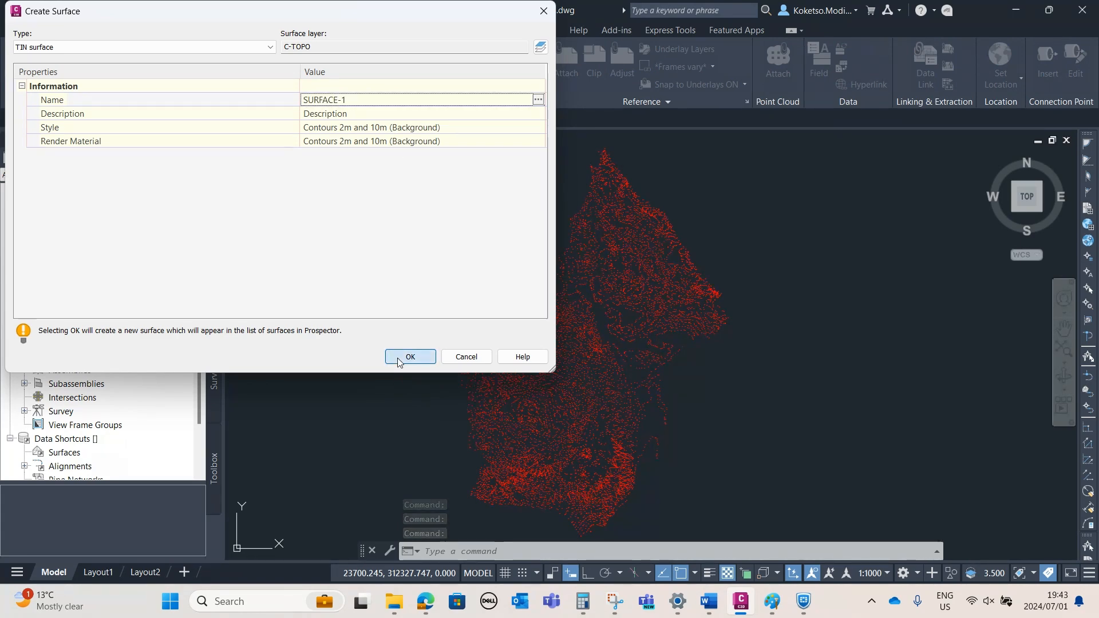
pyautogui.click(410, 357)
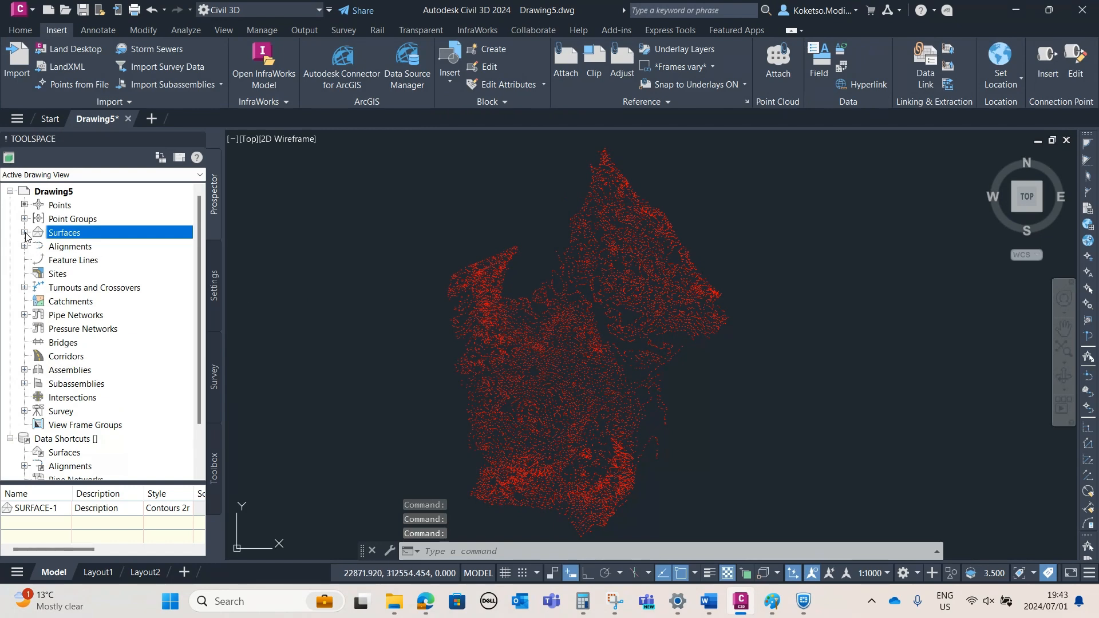
# Add the NGL point group to the definition of SURFACE-1
pyautogui.click(24, 232)
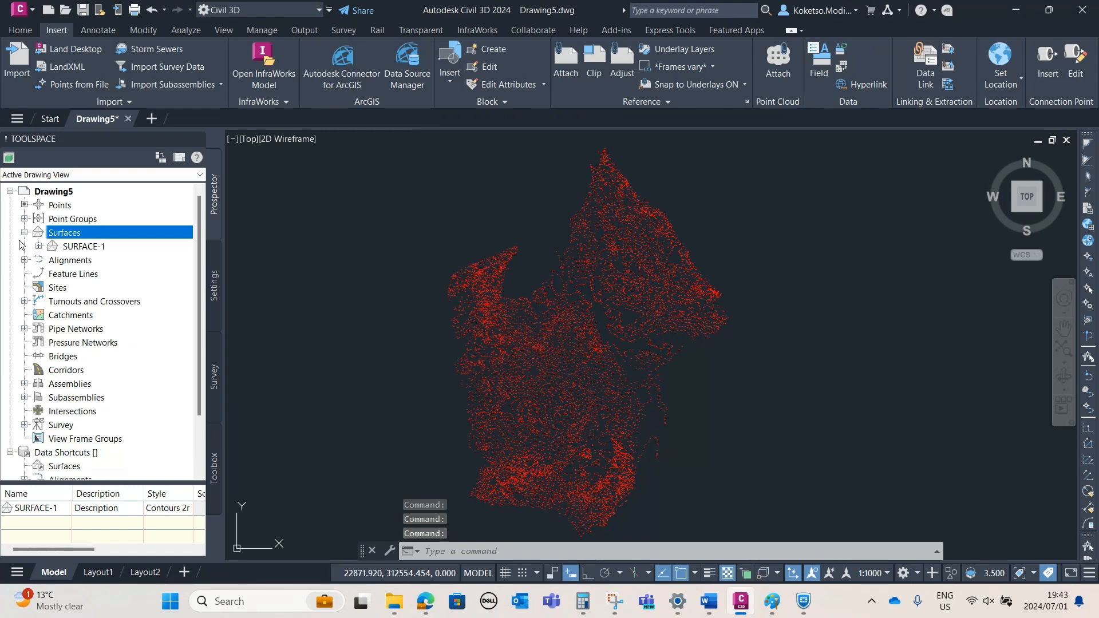
pyautogui.click(39, 246)
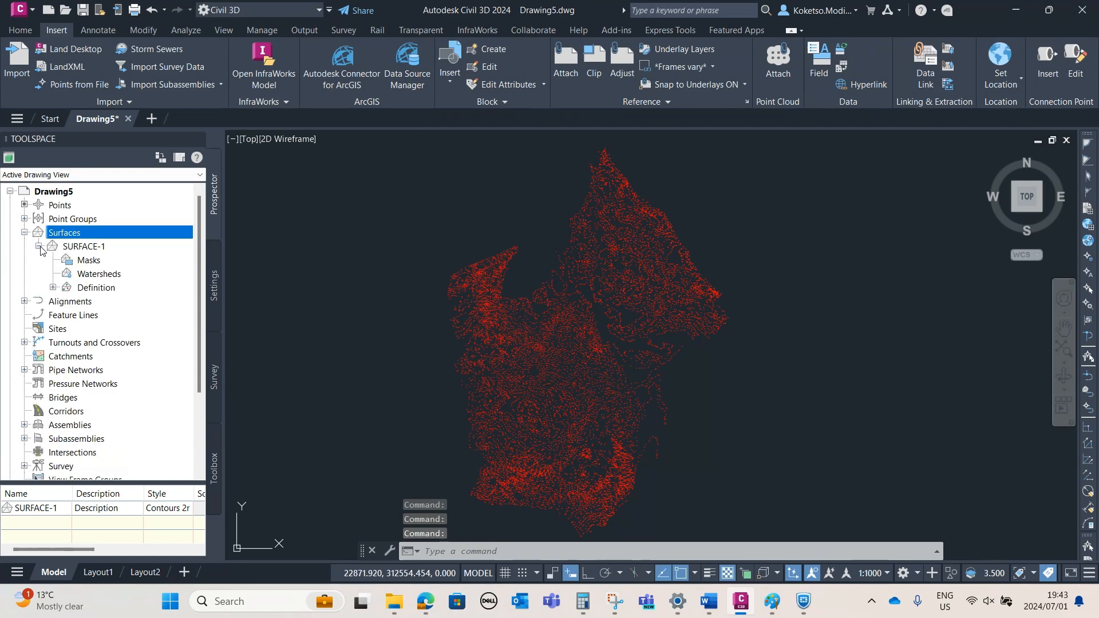
pyautogui.click(54, 287)
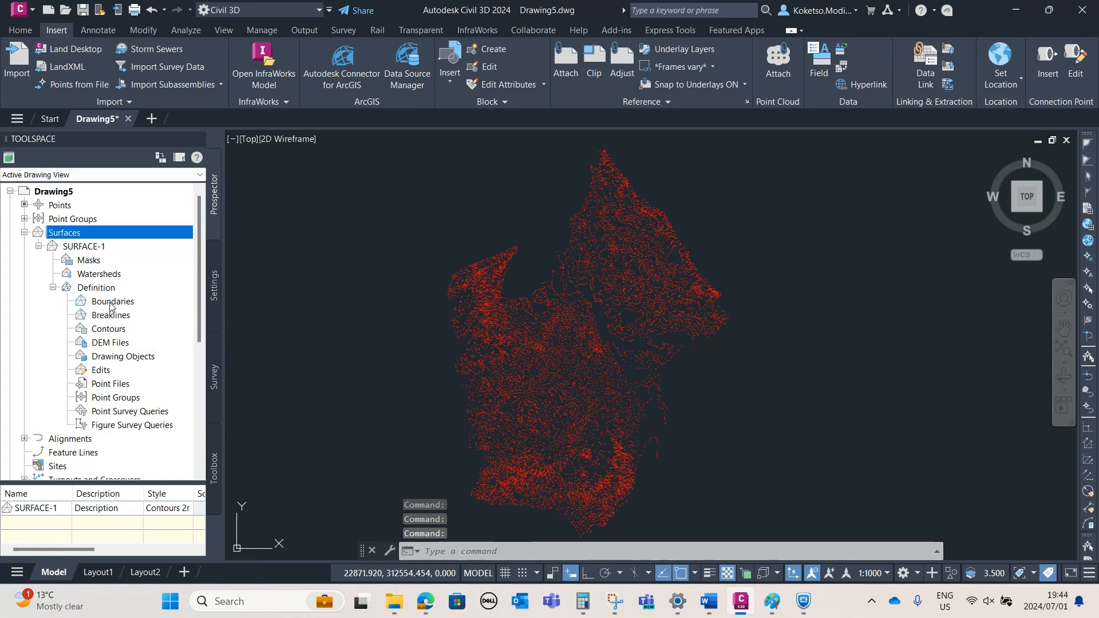
pyautogui.click(102, 398)
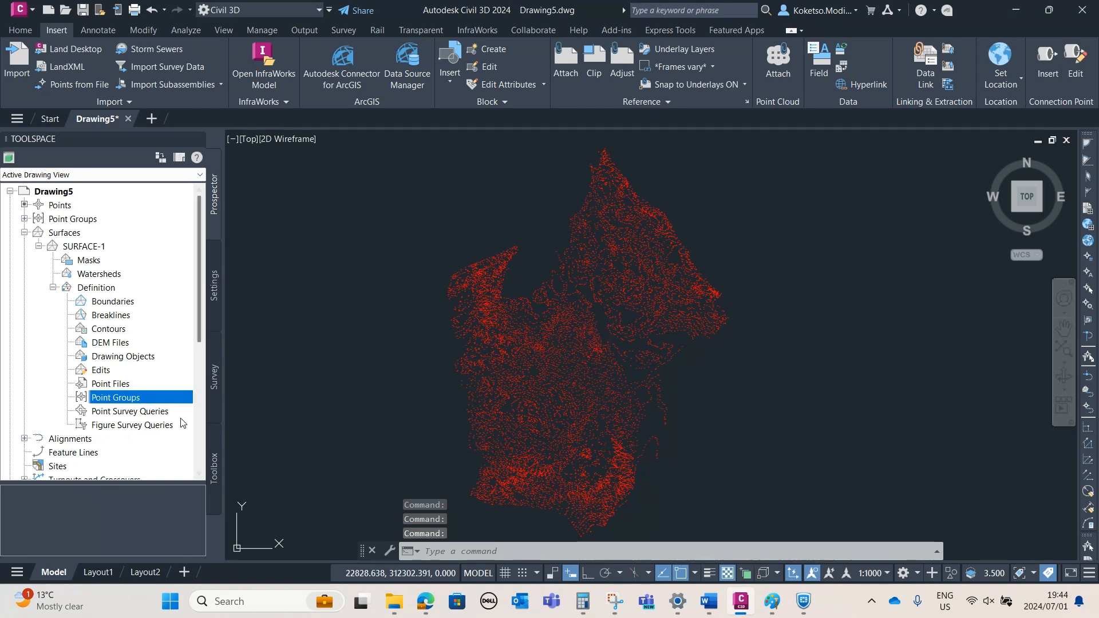
pyautogui.rightClick(112, 400)
pyautogui.click(144, 407)
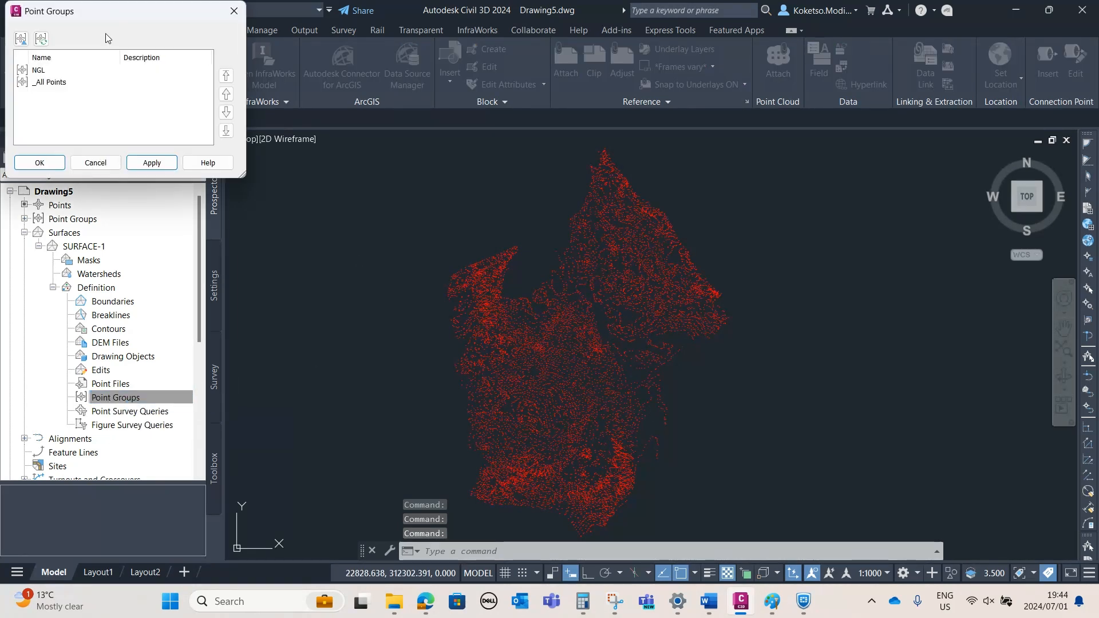
pyautogui.click(37, 70)
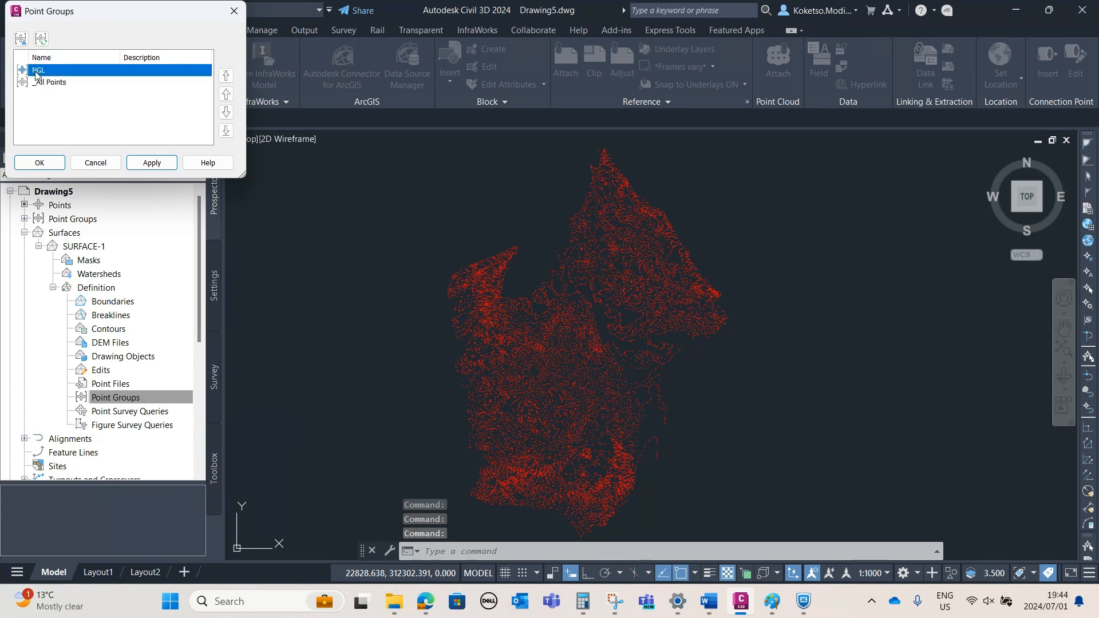
pyautogui.click(150, 162)
pyautogui.click(40, 162)
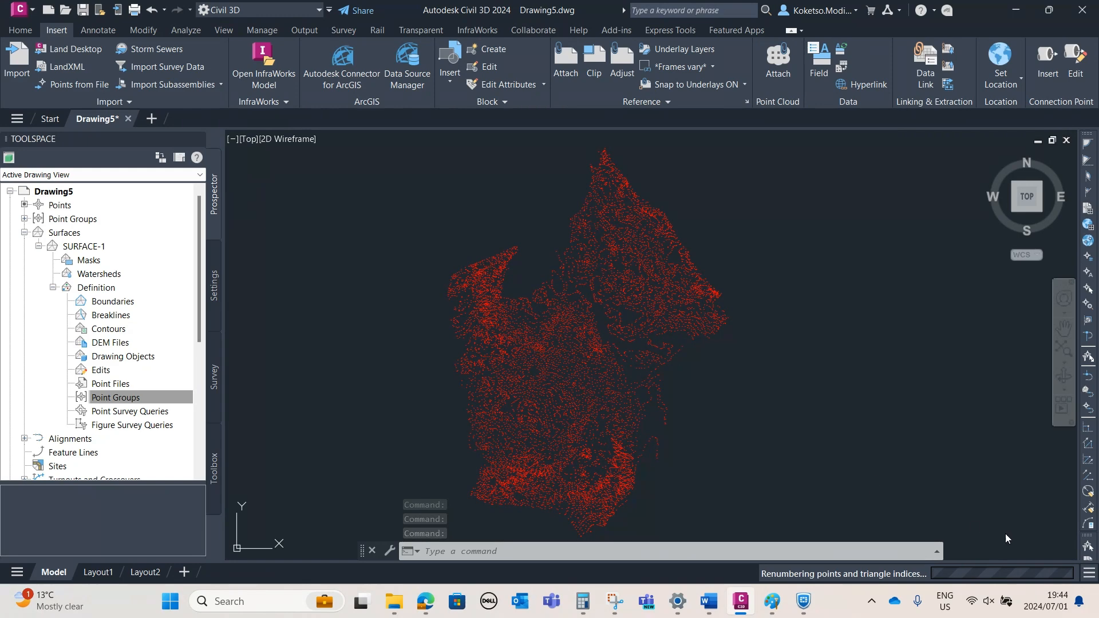
pyautogui.click(128, 393)
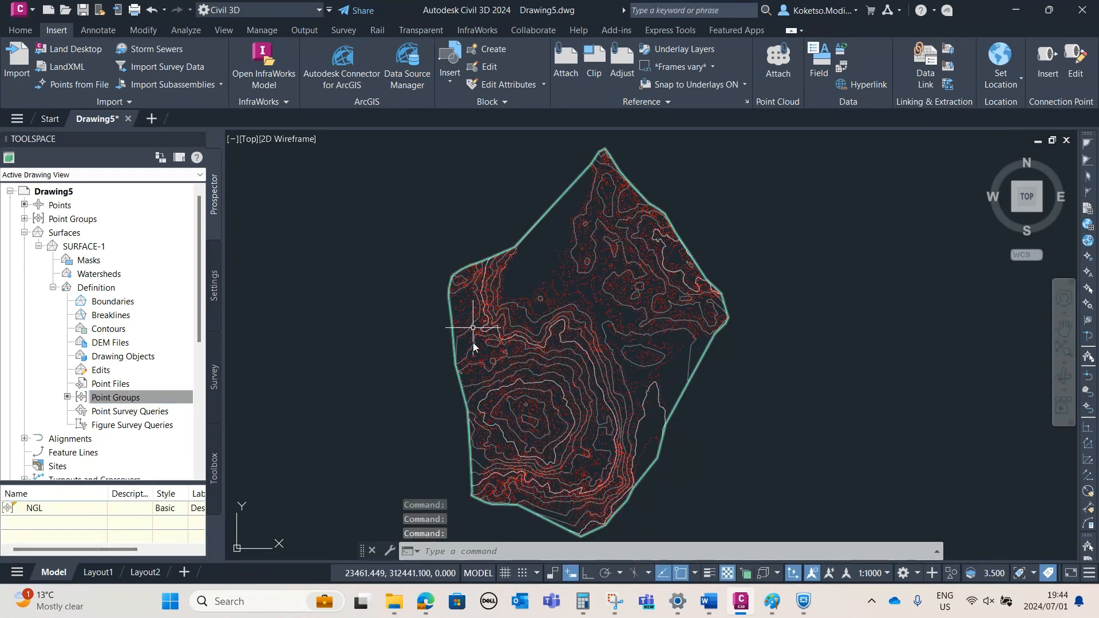
# Set both the point style and the point label style of the NGL point group to <none> and apply the changes
pyautogui.click(25, 232)
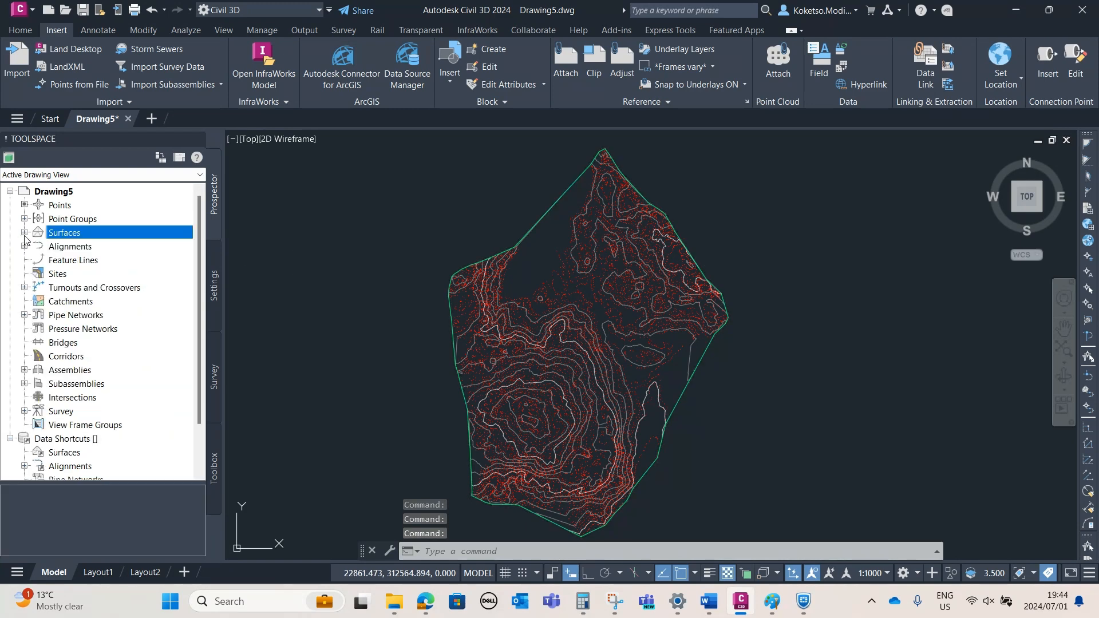
pyautogui.click(25, 218)
pyautogui.click(83, 232)
pyautogui.rightClick(85, 233)
pyautogui.click(129, 237)
pyautogui.click(252, 265)
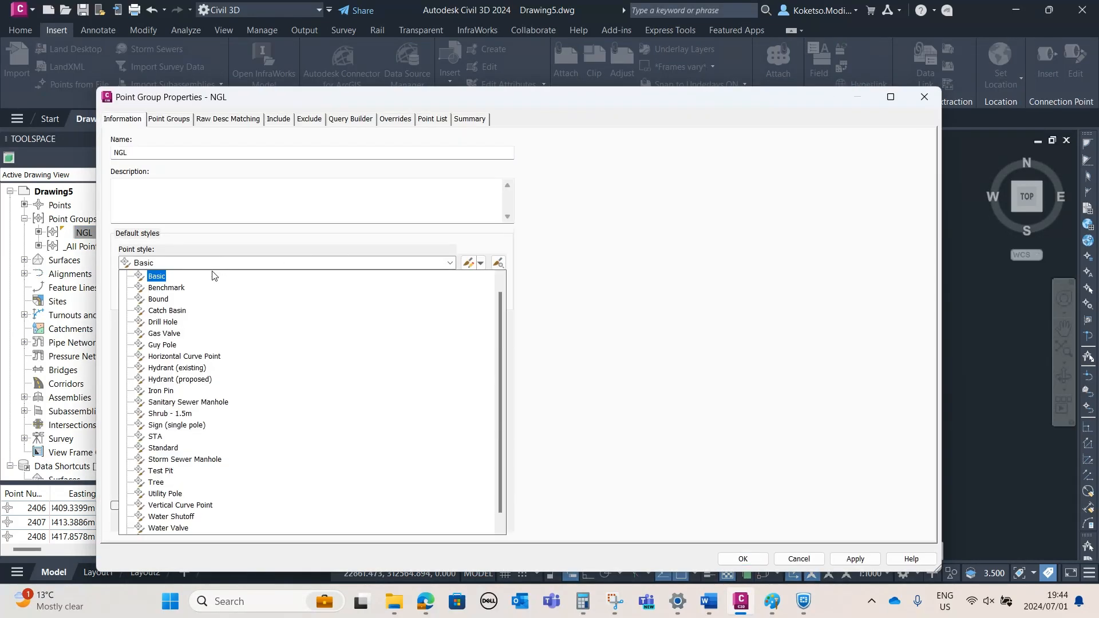
pyautogui.scroll(1, 160, 276)
pyautogui.click(160, 277)
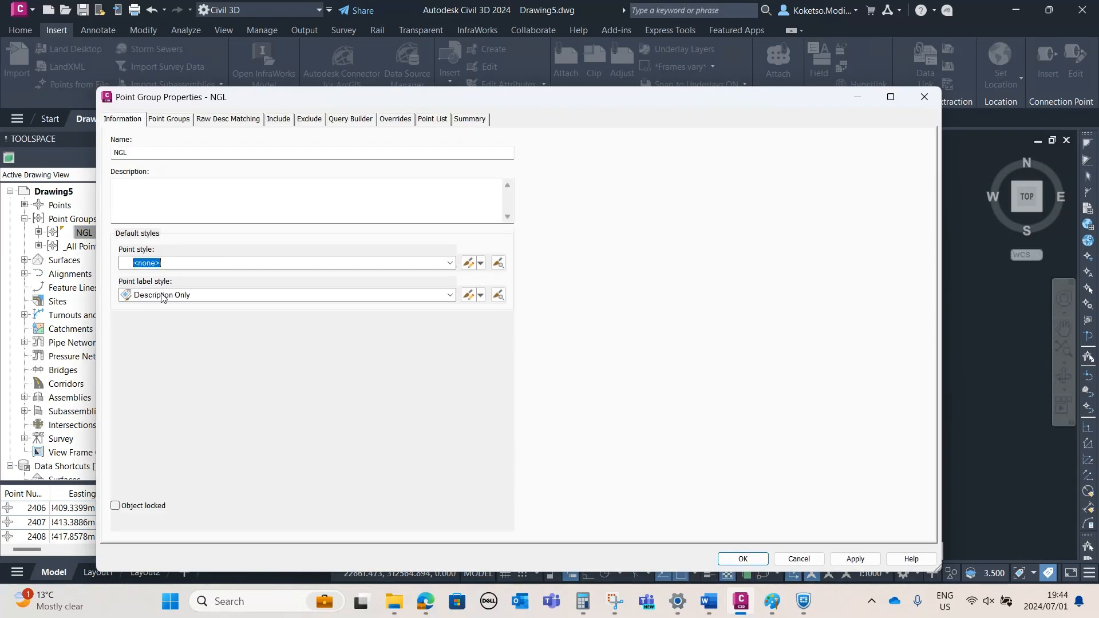
pyautogui.click(162, 295)
pyautogui.click(162, 309)
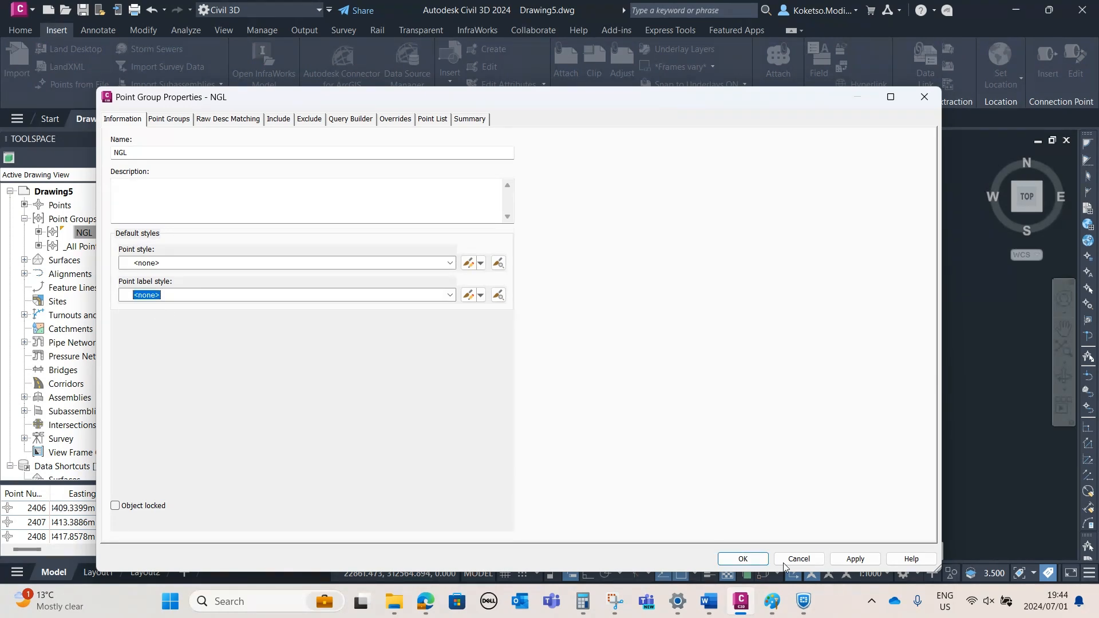
pyautogui.click(853, 559)
pyautogui.click(742, 559)
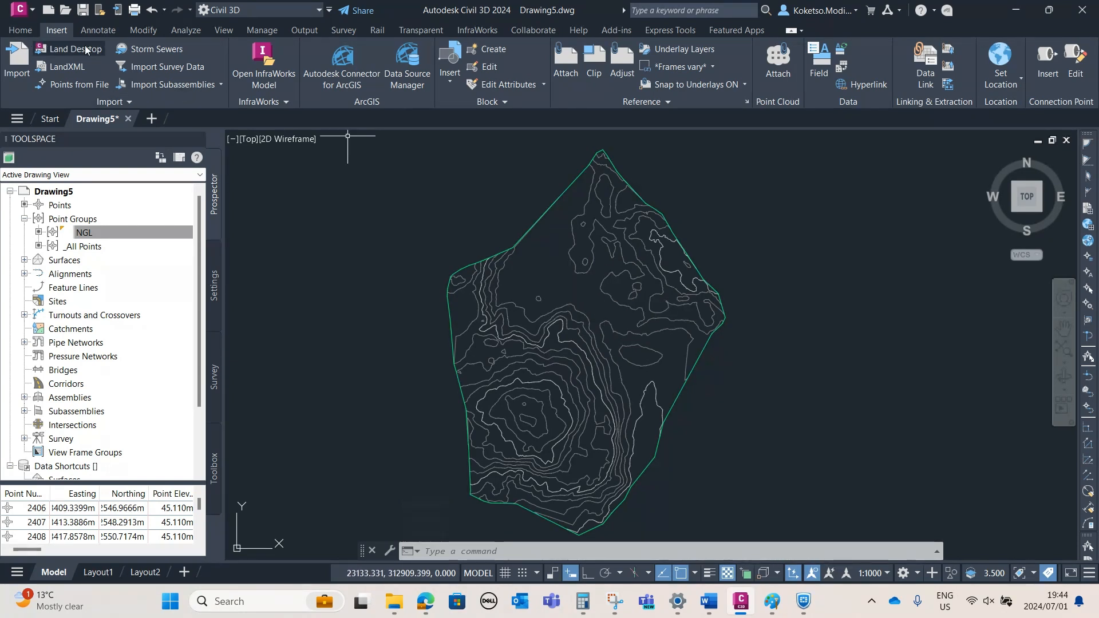
# Start a new alignment by layout, naming it VDC and keeping Centerline as its type
pyautogui.click(20, 30)
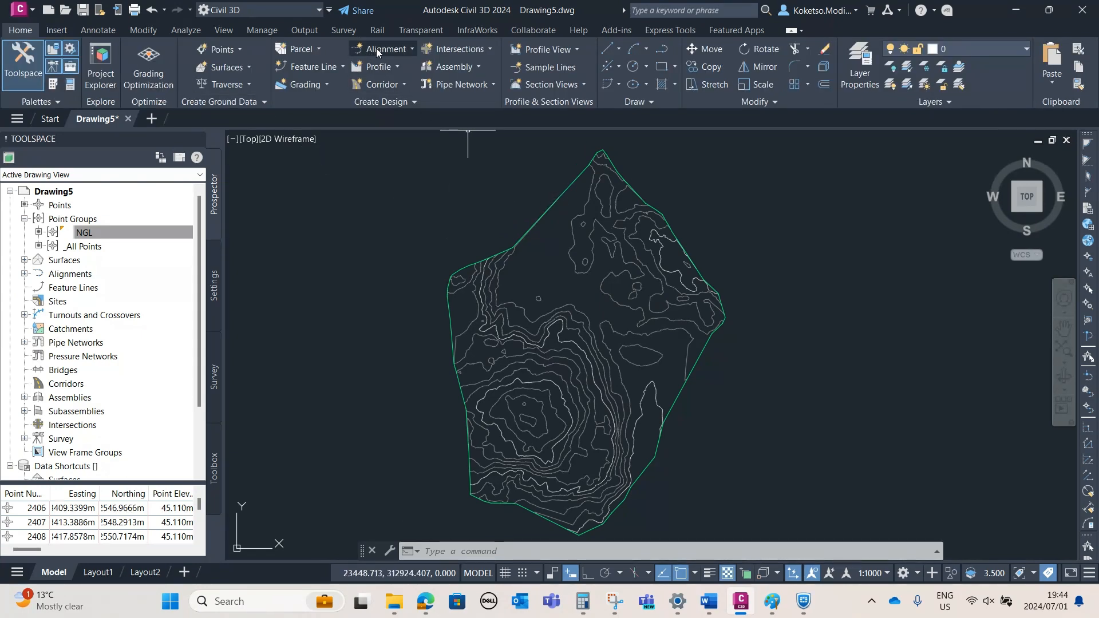
pyautogui.click(392, 49)
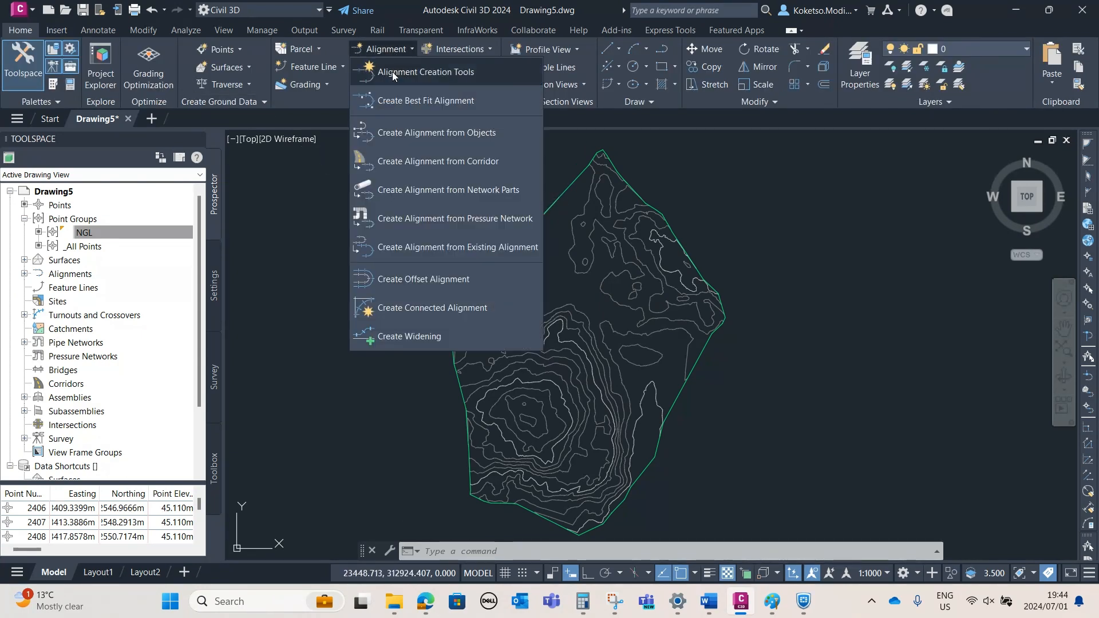
pyautogui.click(391, 75)
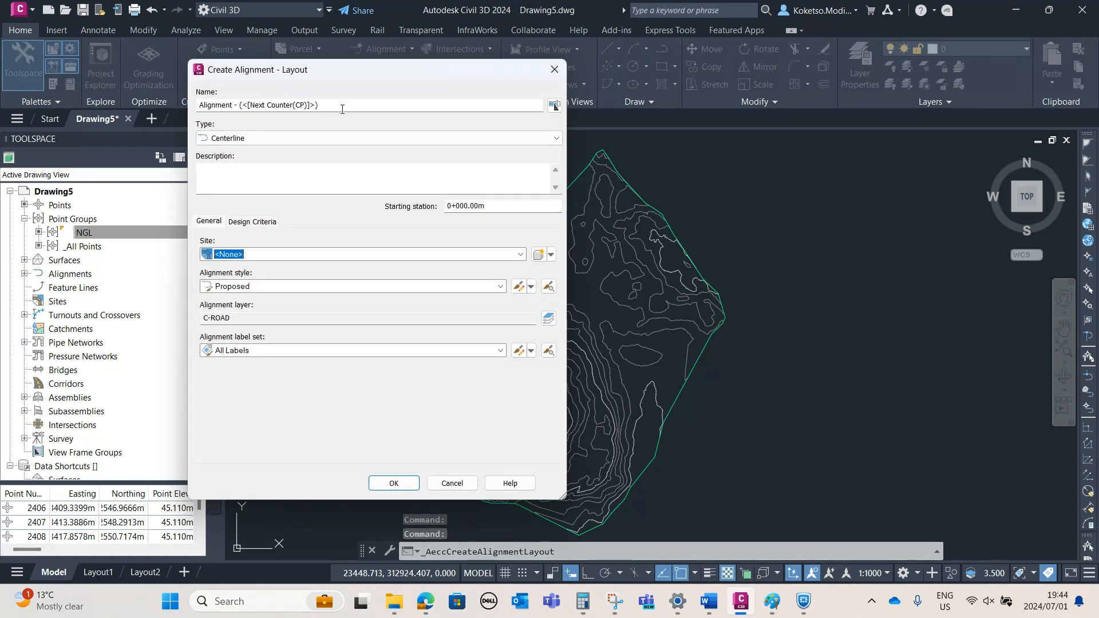
pyautogui.click(337, 108)
pyautogui.doubleClick(337, 108)
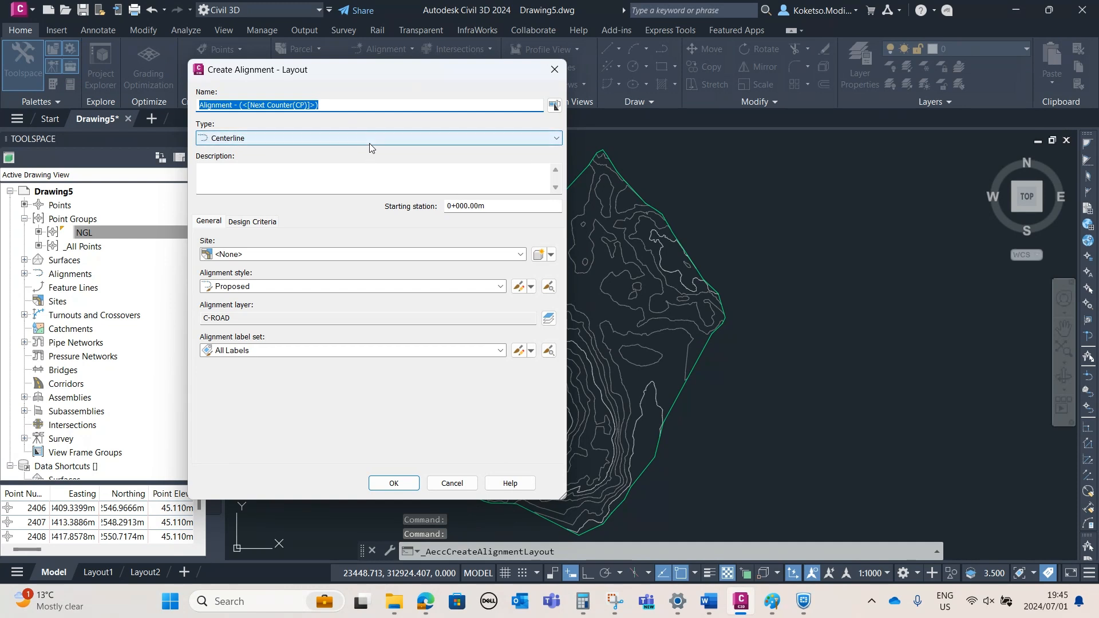
pyautogui.write('VDC')
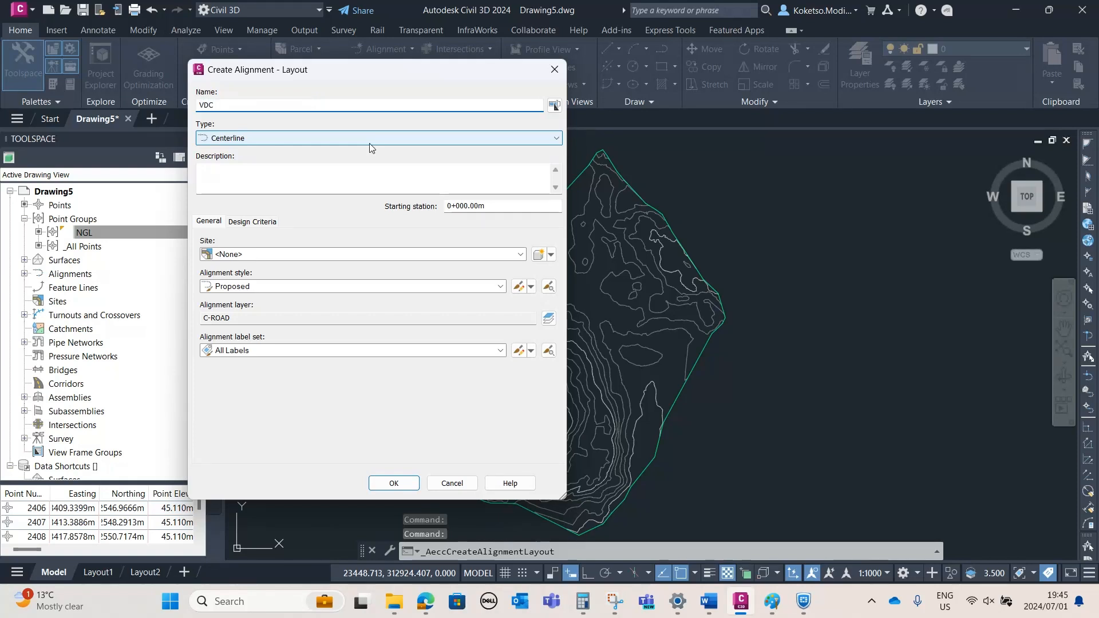
pyautogui.click(238, 139)
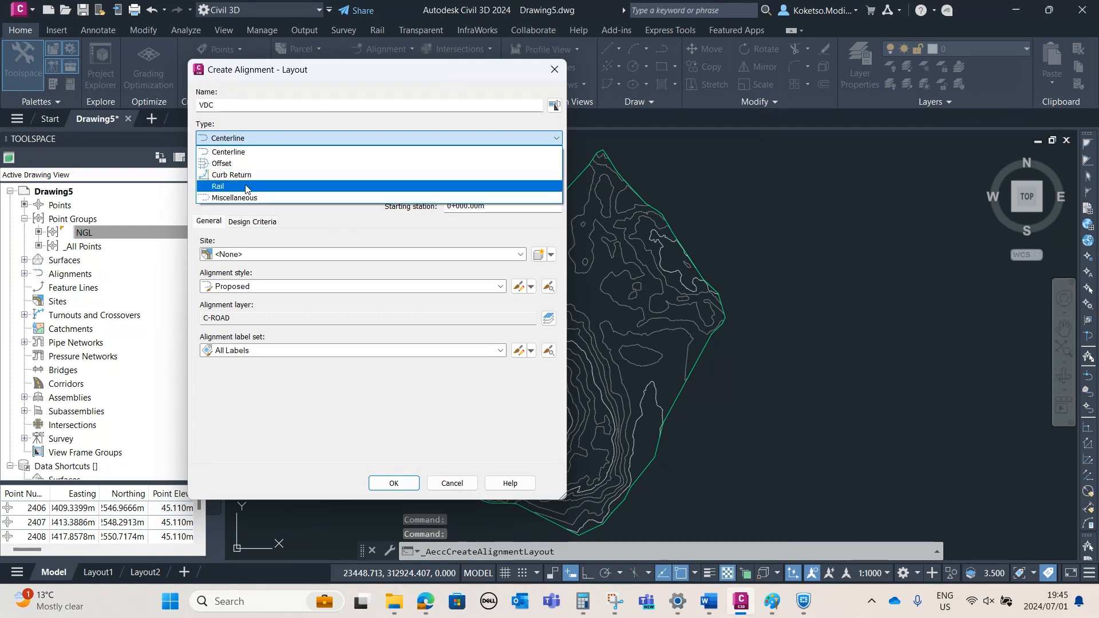
pyautogui.click(250, 140)
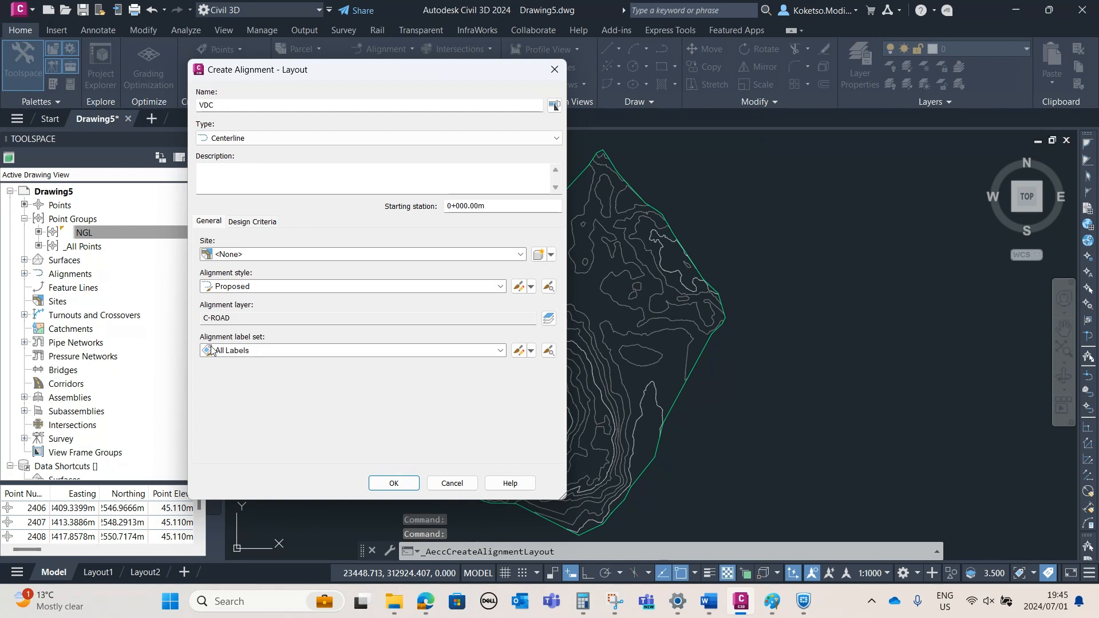
# Try criteria-based design with the AASHTO 2011 Metric eMax 4%, 2 Lane and AASHTO 2011 Crowned Roadway options, and switch it off again
pyautogui.click(246, 229)
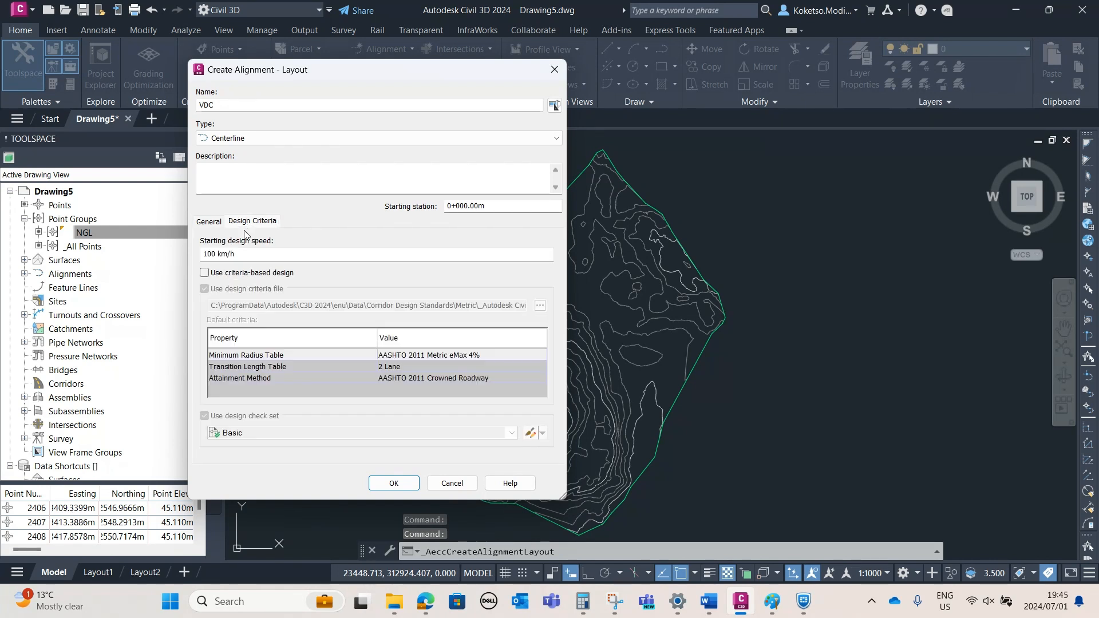
pyautogui.click(204, 273)
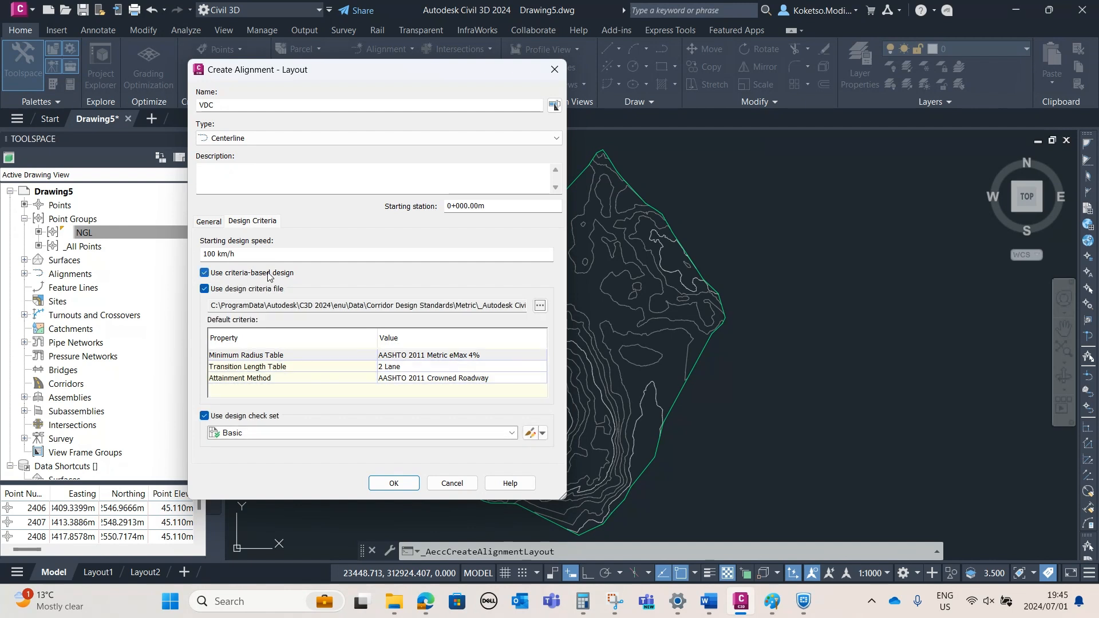
pyautogui.click(468, 359)
pyautogui.click(467, 356)
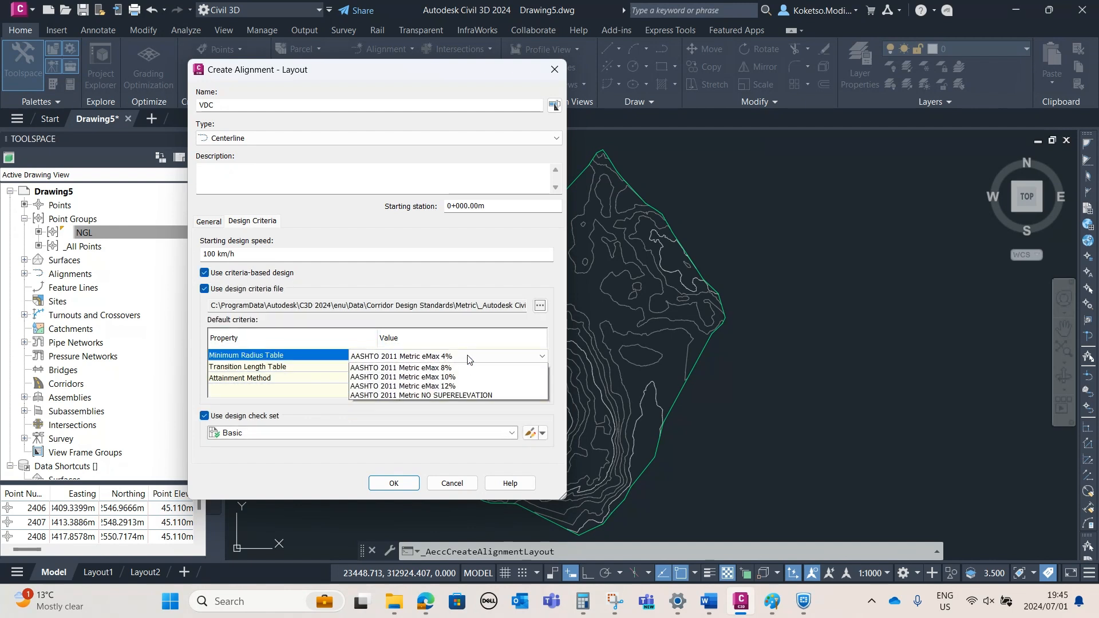
pyautogui.click(305, 360)
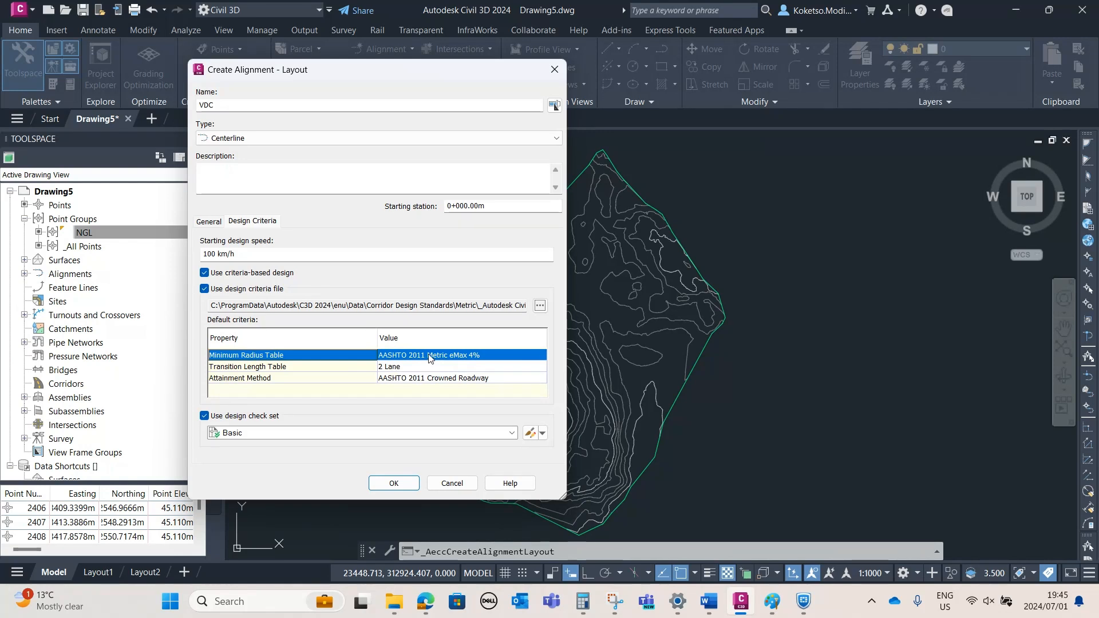
pyautogui.click(473, 356)
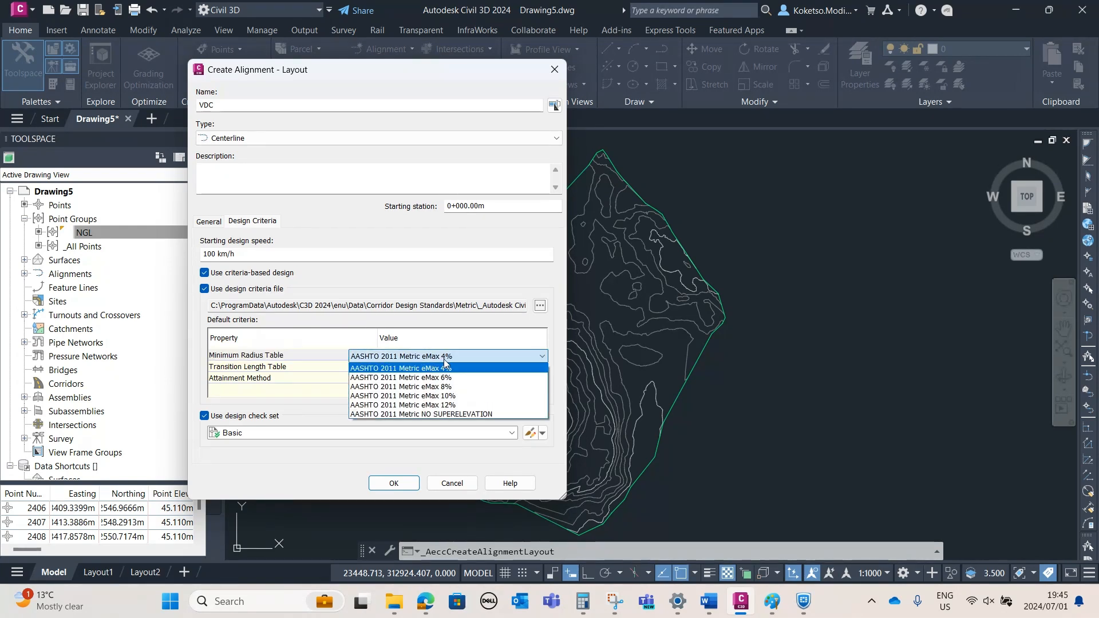
pyautogui.click(407, 369)
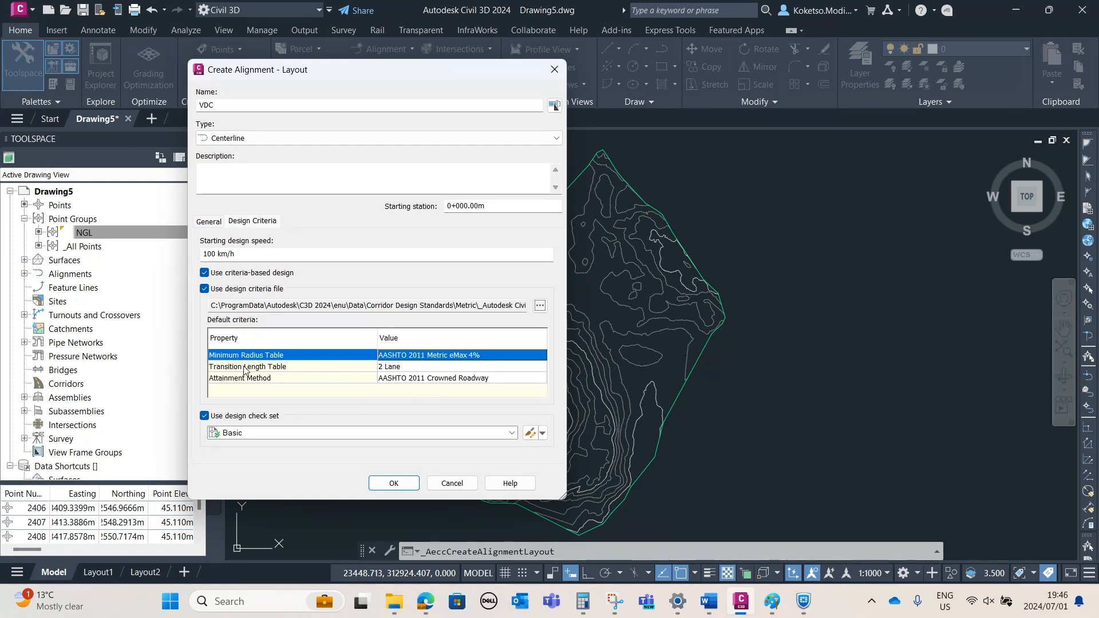
pyautogui.click(402, 367)
pyautogui.click(402, 367)
pyautogui.click(402, 367)
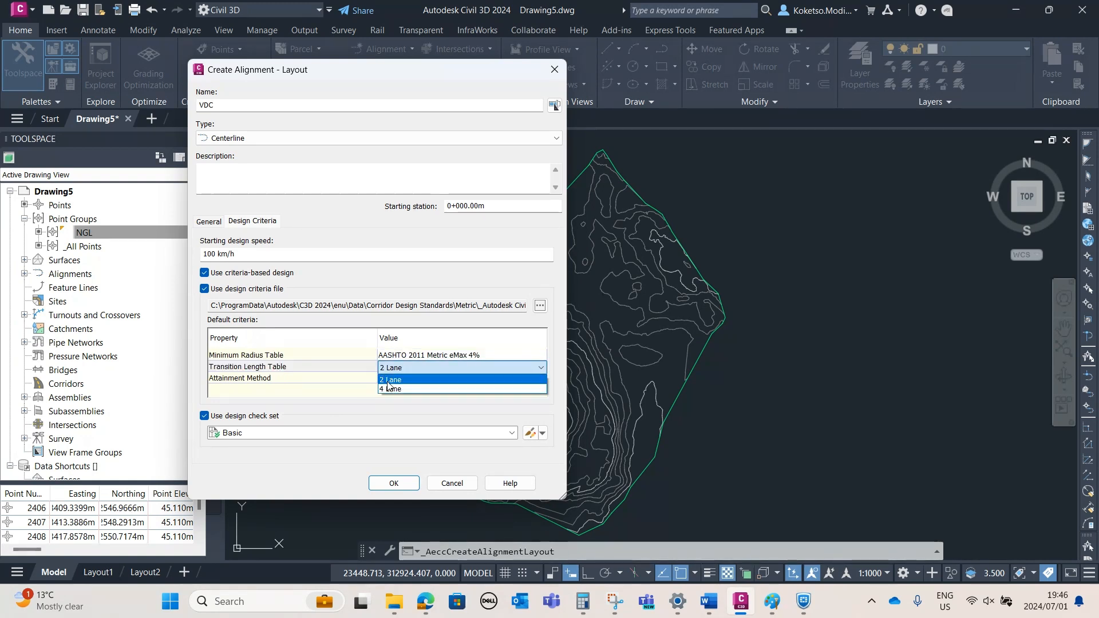
pyautogui.click(399, 379)
pyautogui.click(421, 378)
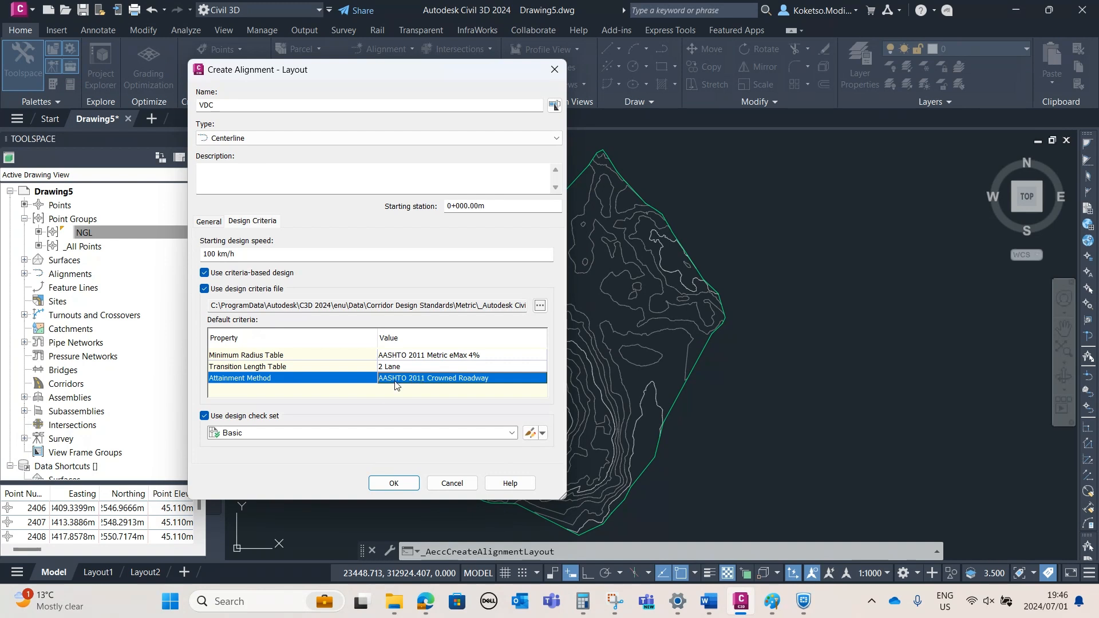
pyautogui.click(420, 379)
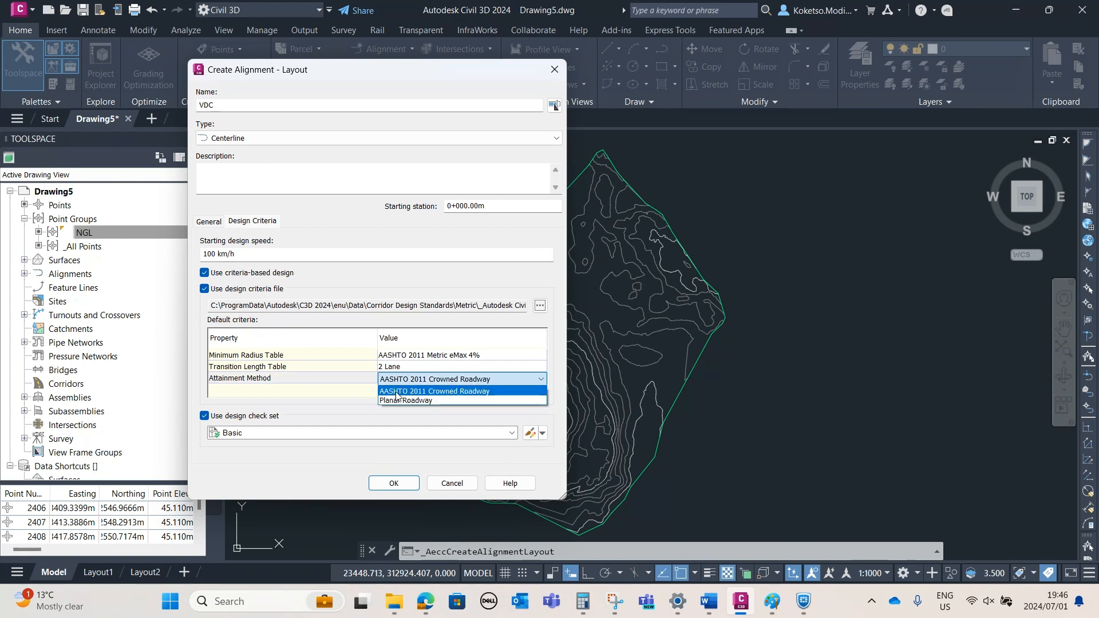
pyautogui.click(359, 396)
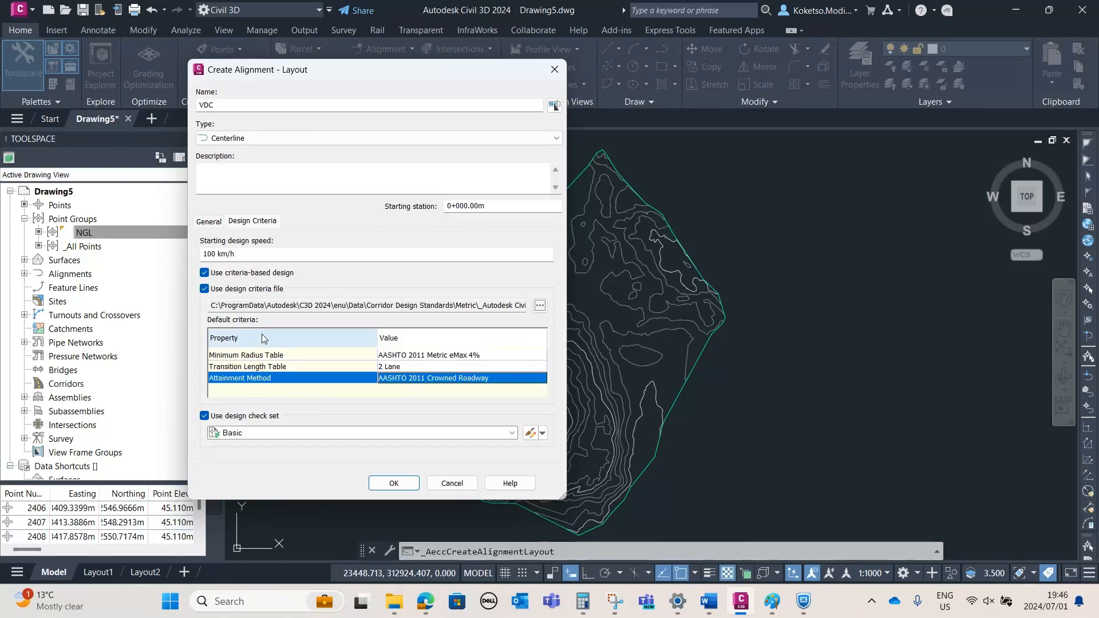
pyautogui.click(219, 274)
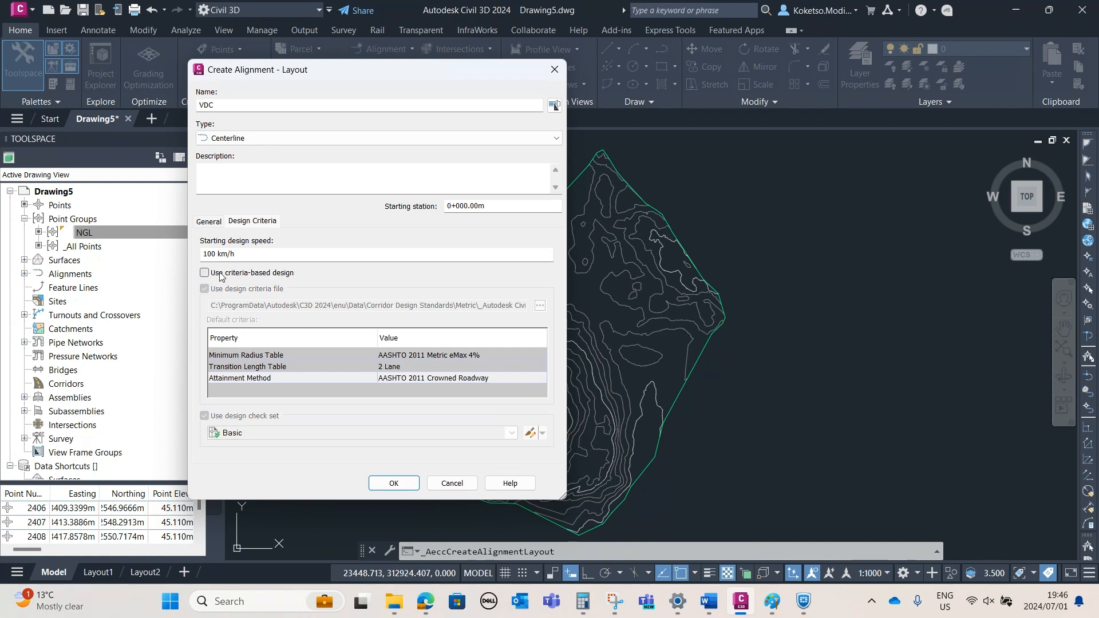
# Create the VDC alignment with no site, the Proposed style, layer C-ROAD and the All Labels label set
pyautogui.click(209, 223)
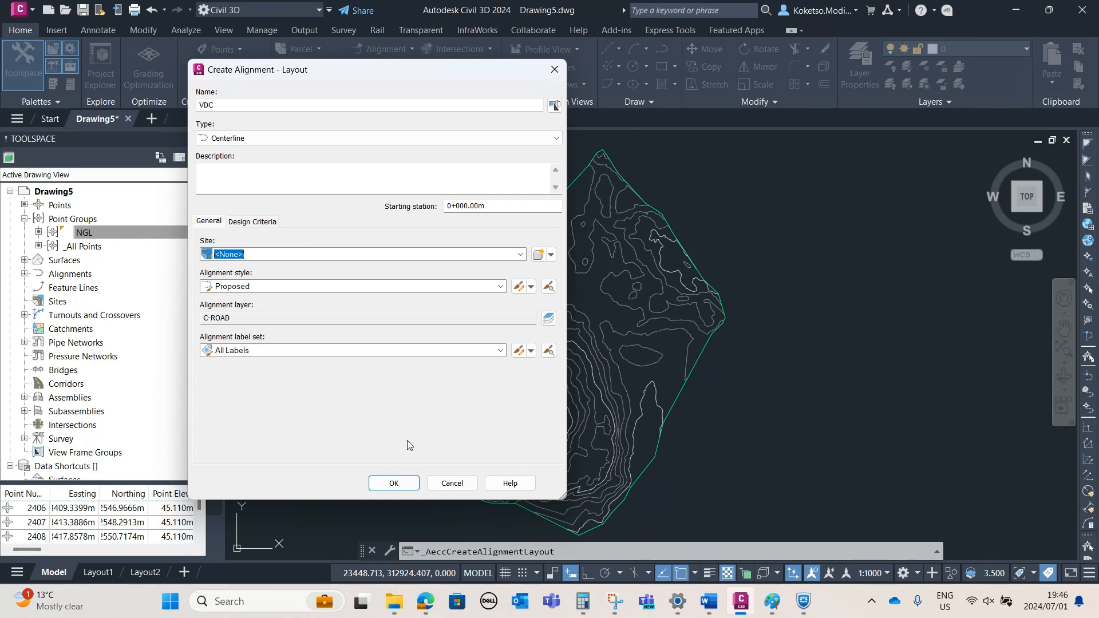
pyautogui.click(408, 487)
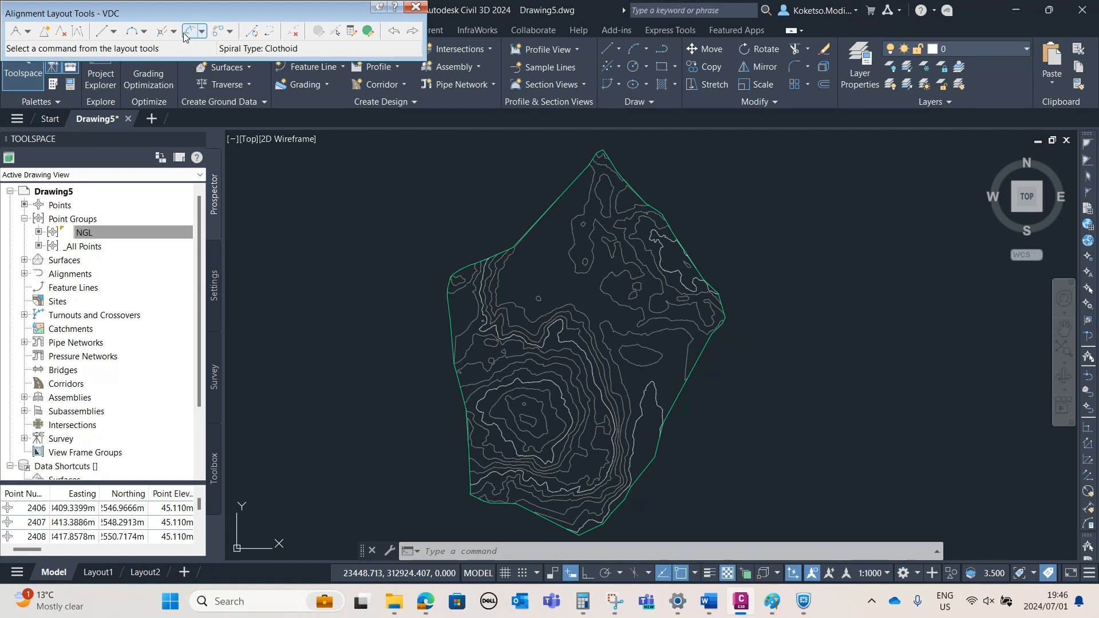
# Check the default curve and spiral settings for the alignment layout without changing them
pyautogui.click(30, 32)
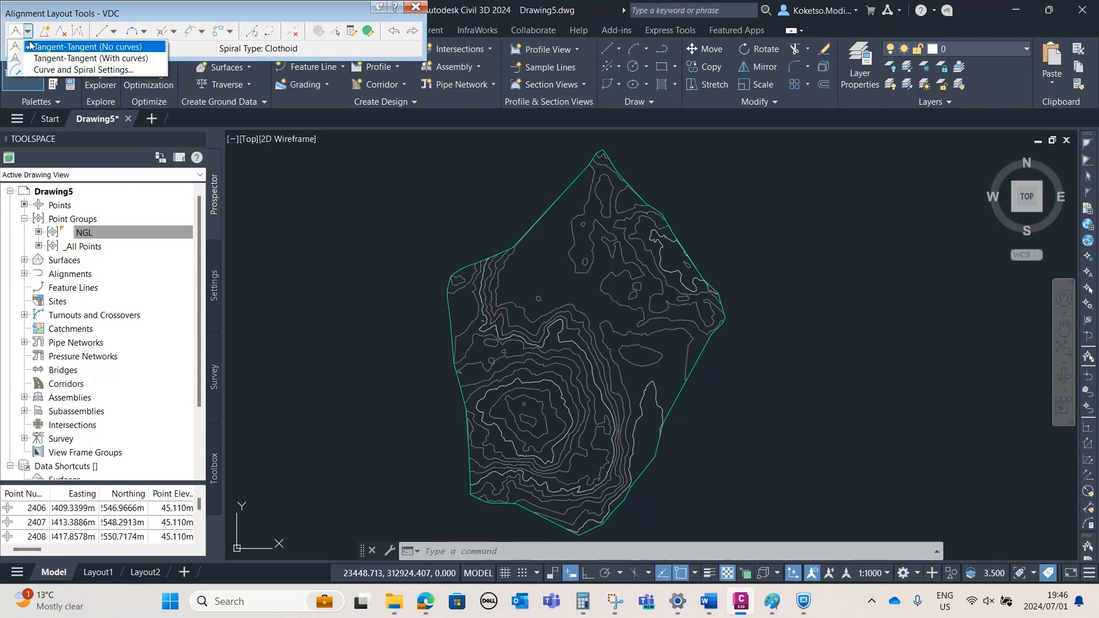
pyautogui.click(68, 70)
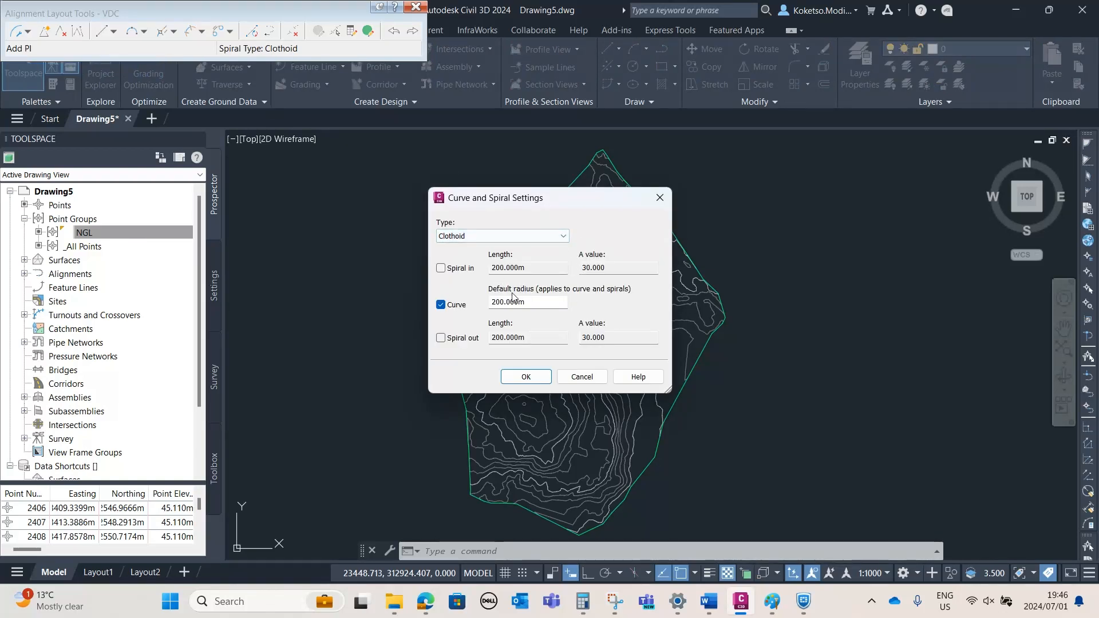
pyautogui.click(659, 197)
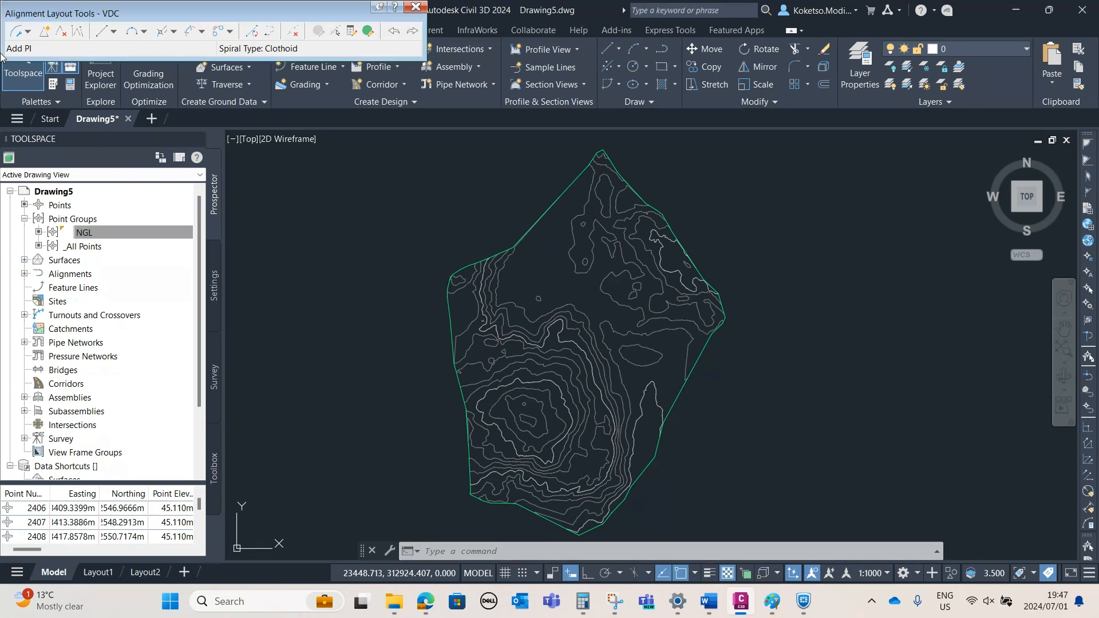
# Lay out the VDC alignment as tangents with curves from the surface's northwest boundary corner through two intermediate points to the southeast boundary vertex
pyautogui.click(27, 31)
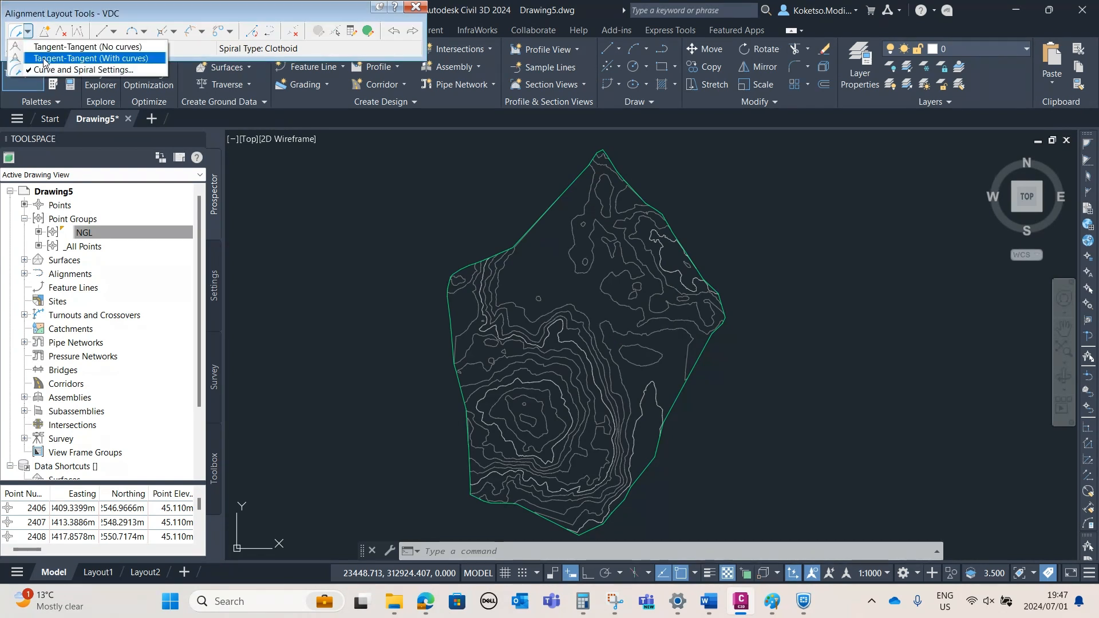
pyautogui.click(44, 59)
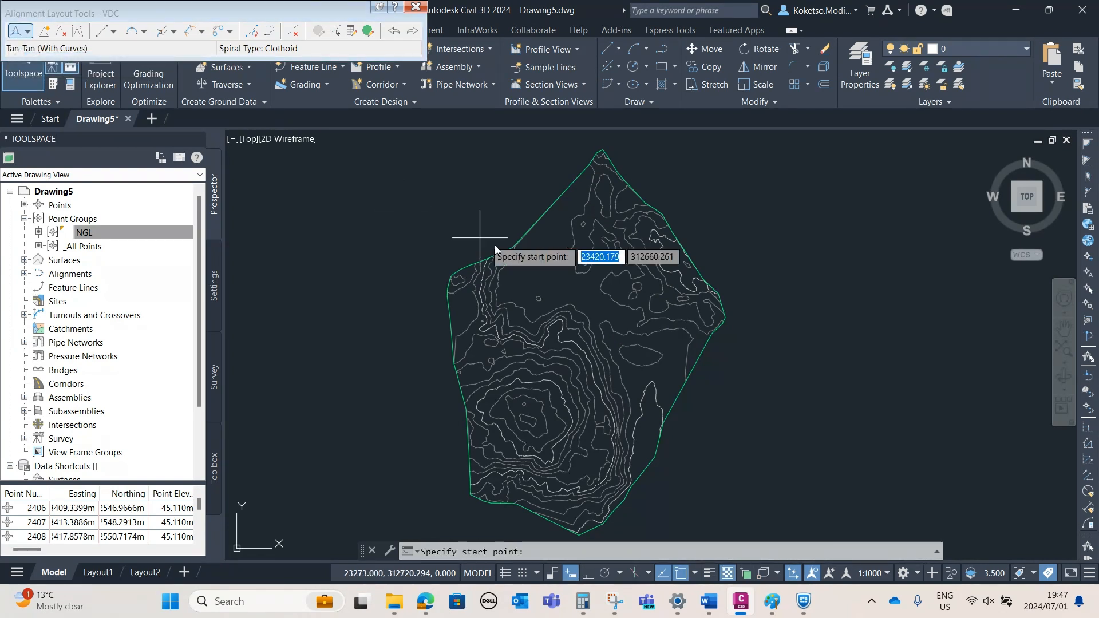
pyautogui.scroll(5, 523, 259)
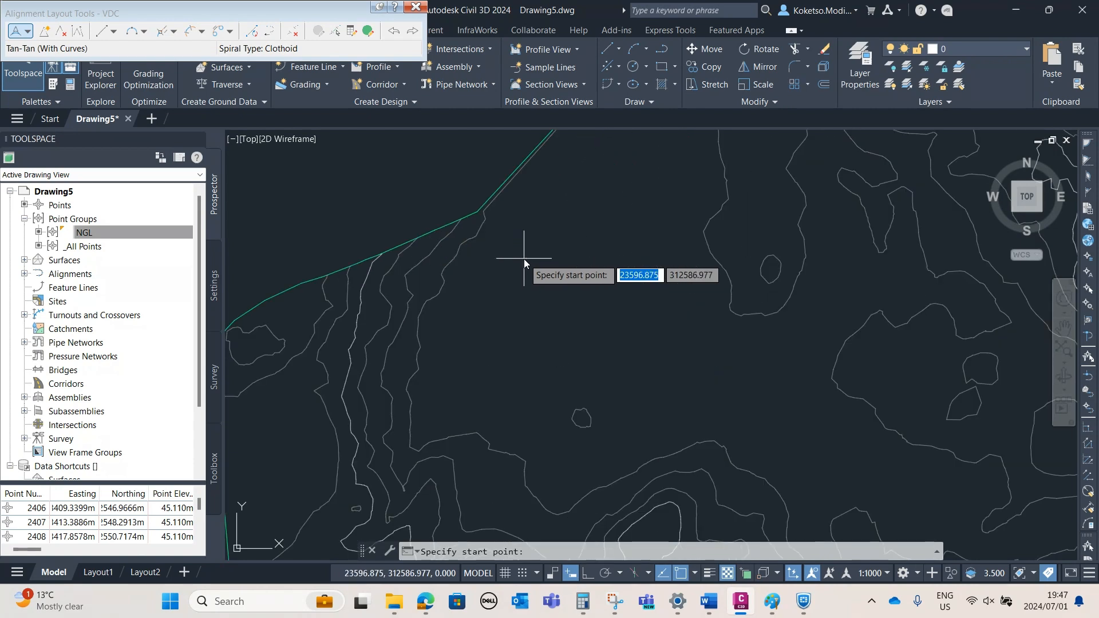
pyautogui.scroll(-5, 515, 240)
pyautogui.scroll(7, 501, 214)
pyautogui.click(436, 307)
pyautogui.scroll(-3, 393, 257)
pyautogui.scroll(-5, 435, 281)
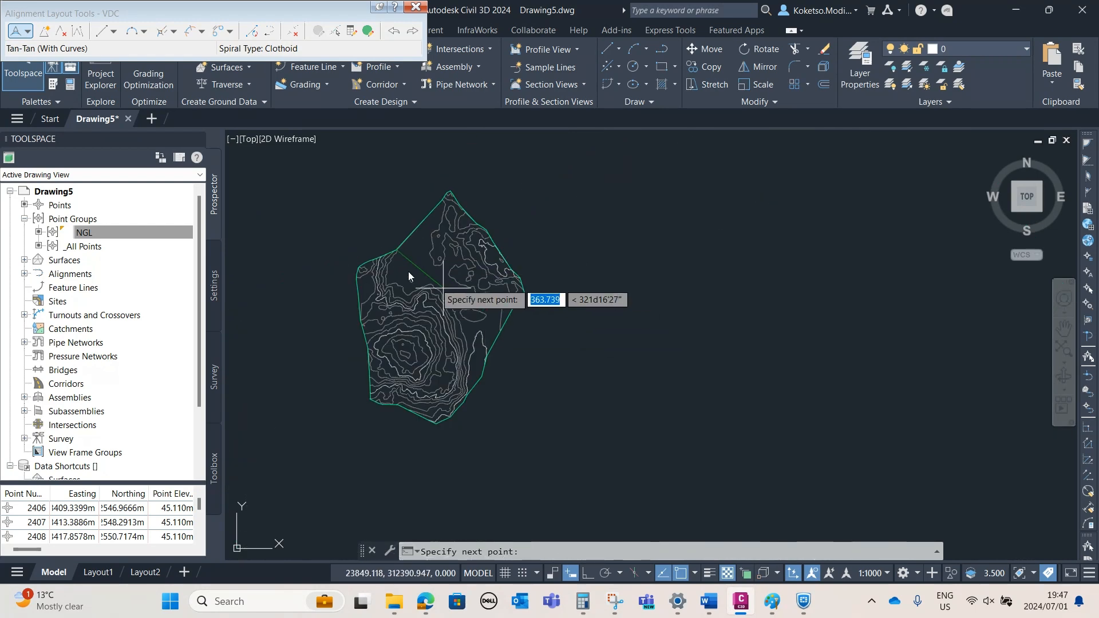
pyautogui.scroll(4, 479, 293)
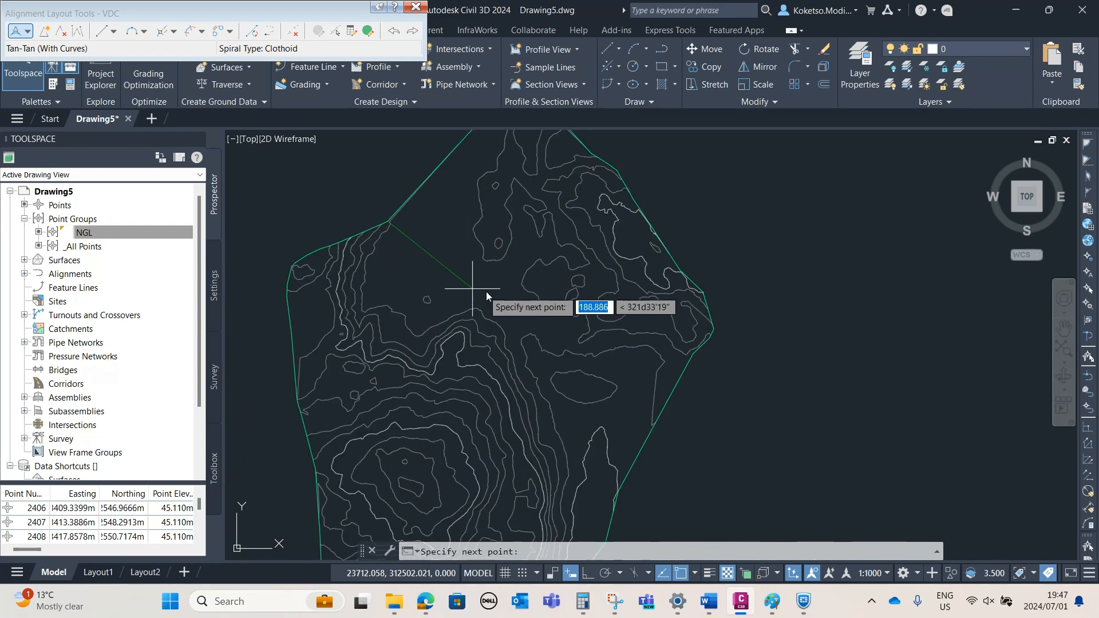
pyautogui.click(512, 304)
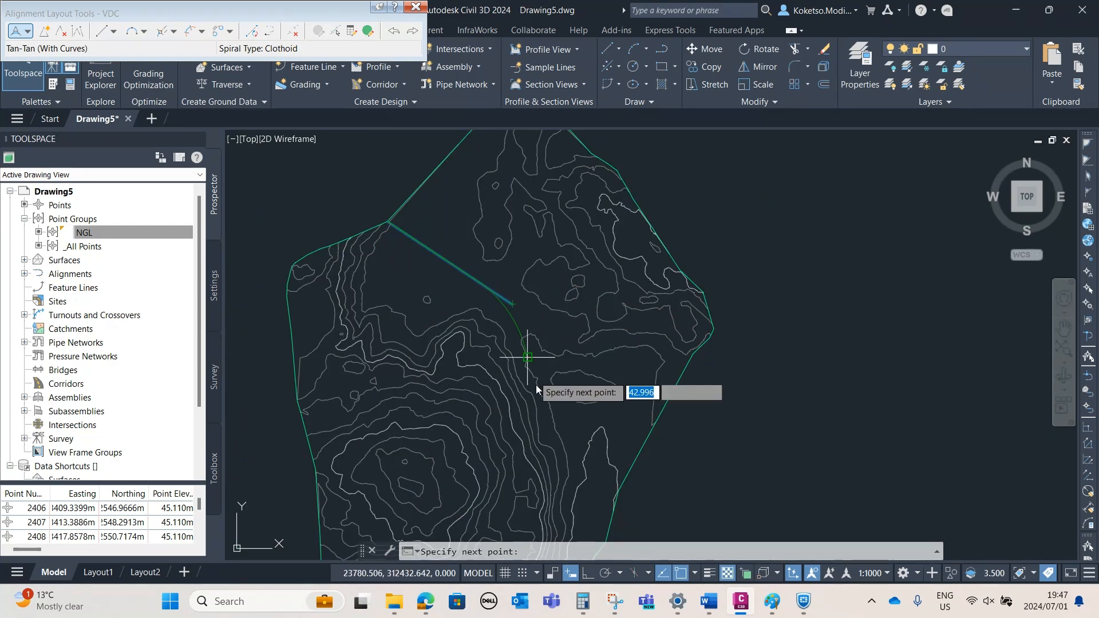
pyautogui.moveTo(554, 434); pyautogui.dragTo(537, 350, button='middle')
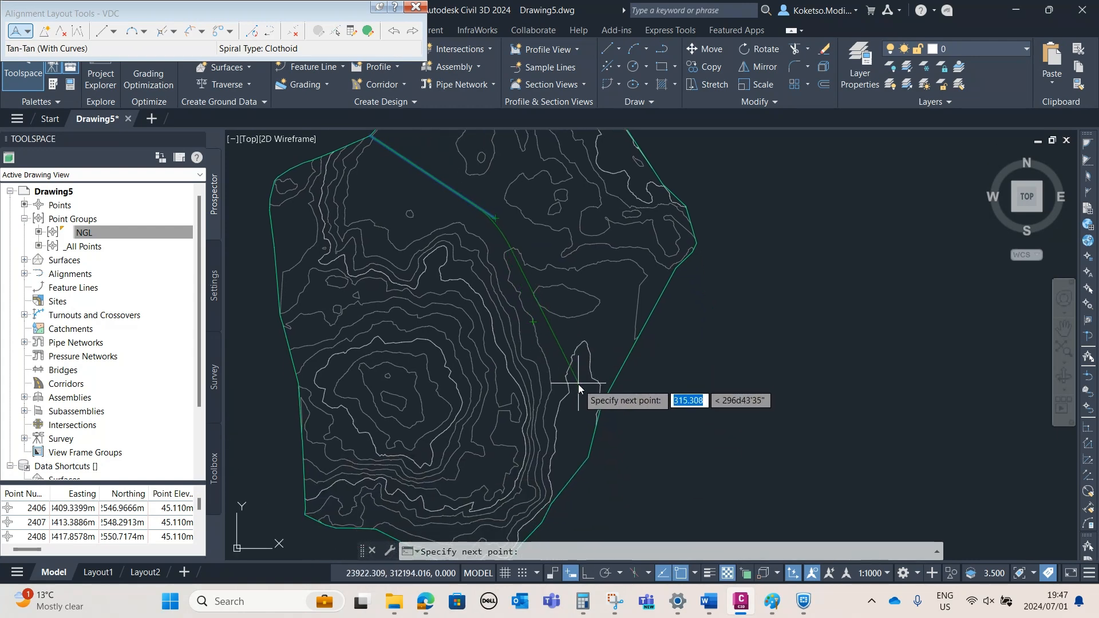
pyautogui.click(559, 363)
pyautogui.scroll(6, 568, 372)
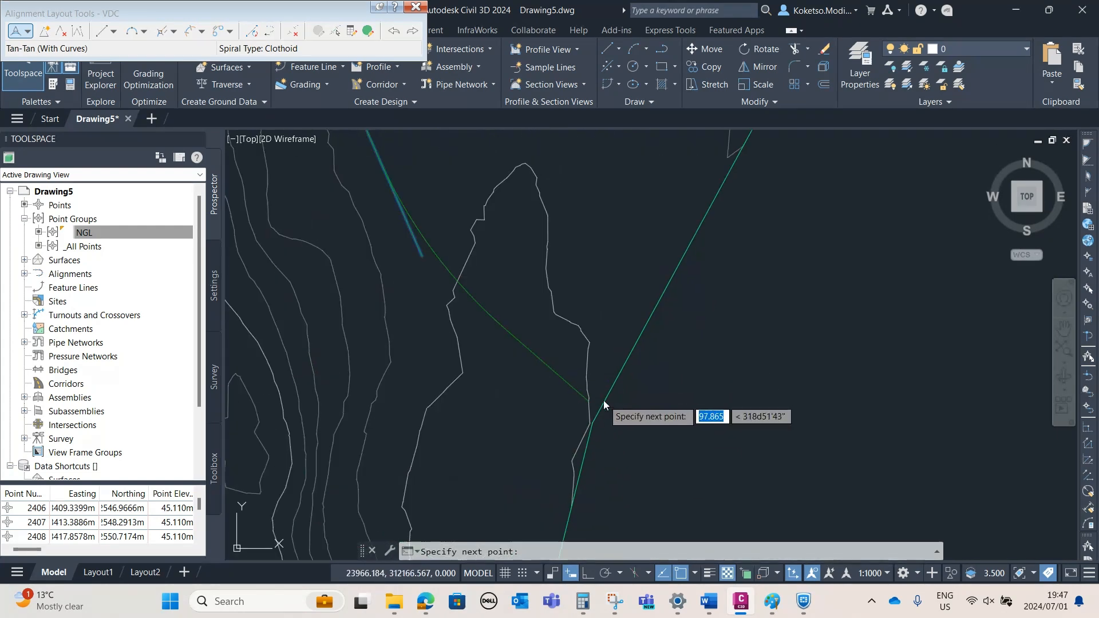
pyautogui.click(586, 439)
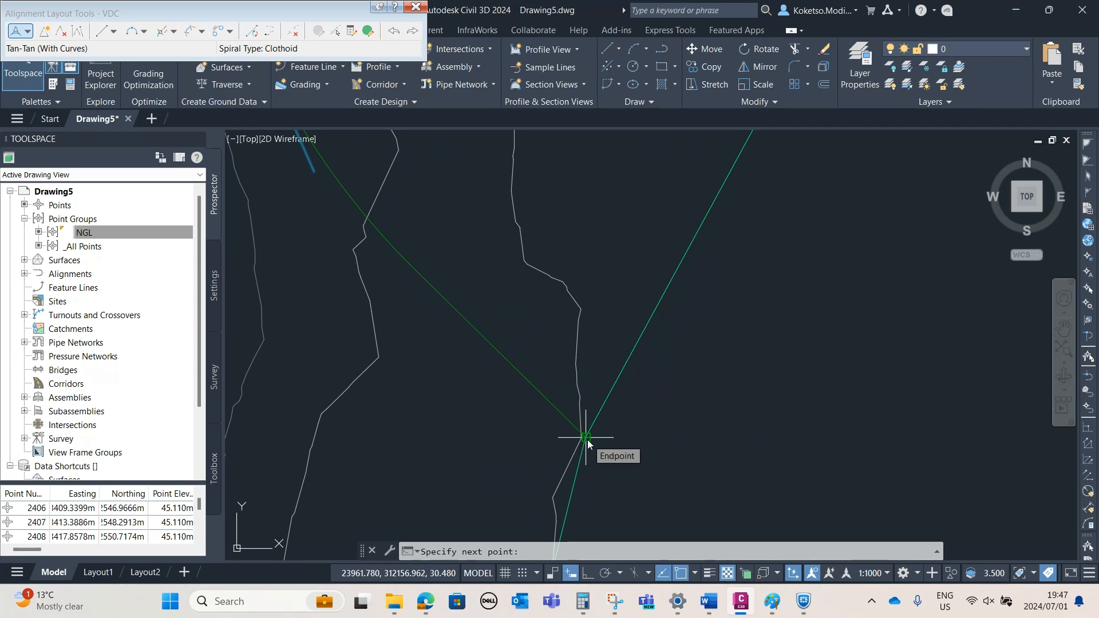
pyautogui.press('Return')
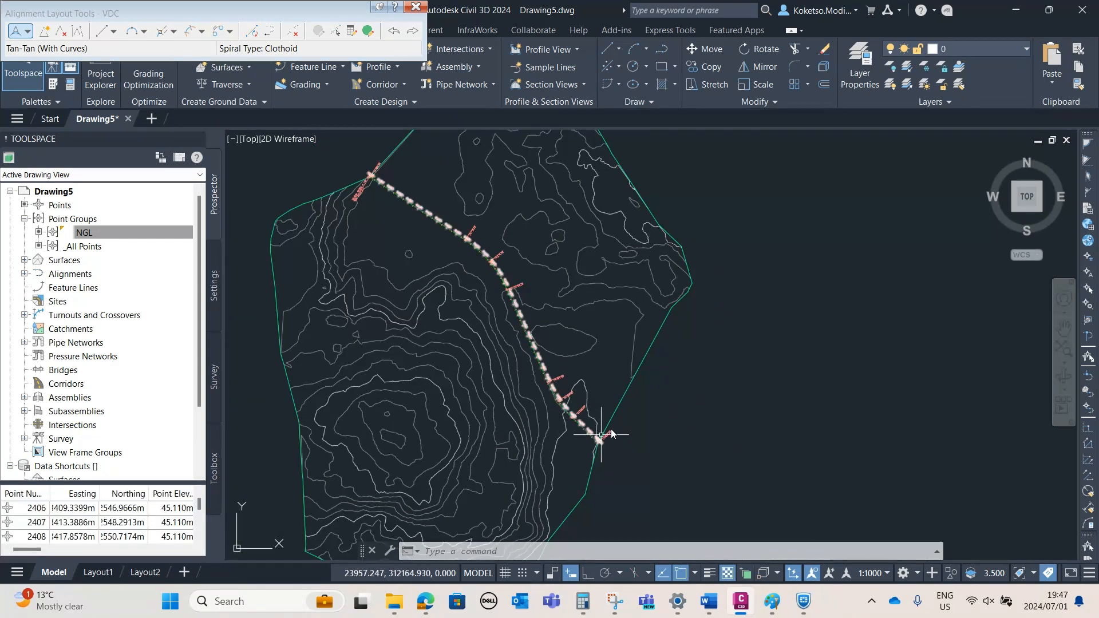
# Inspect the station and geometry point labels along the VDC alignment's first curve
pyautogui.scroll(3, 595, 438)
pyautogui.scroll(2, 448, 225)
pyautogui.scroll(2, 447, 222)
pyautogui.moveTo(437, 181); pyautogui.dragTo(492, 317, button='middle')
pyautogui.scroll(-4, 493, 316)
pyautogui.scroll(4, 492, 252)
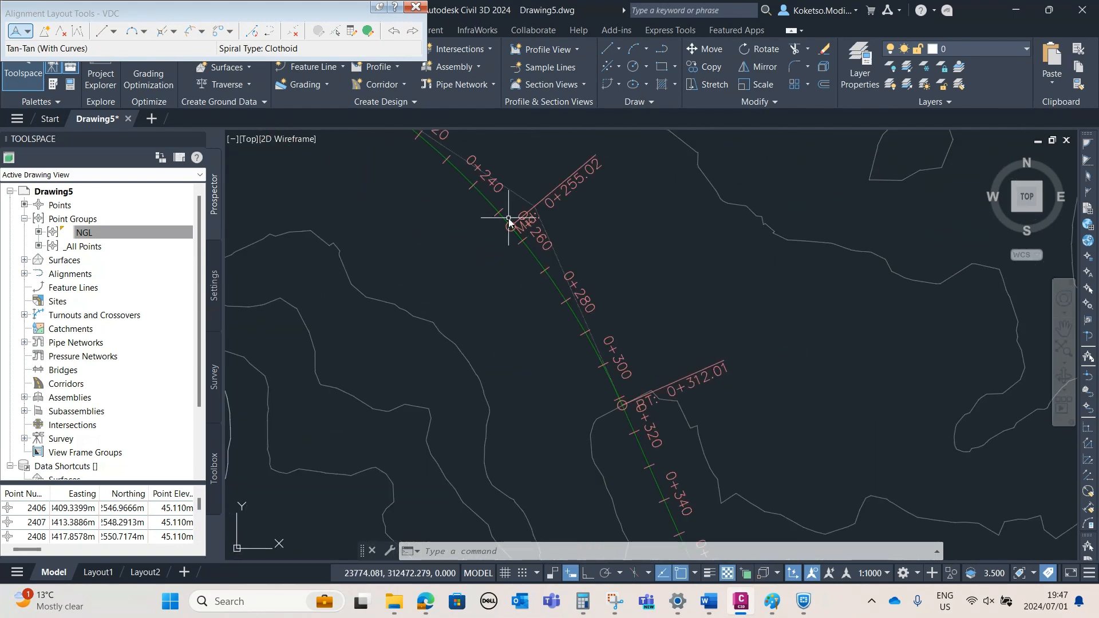
pyautogui.scroll(-2, 502, 225)
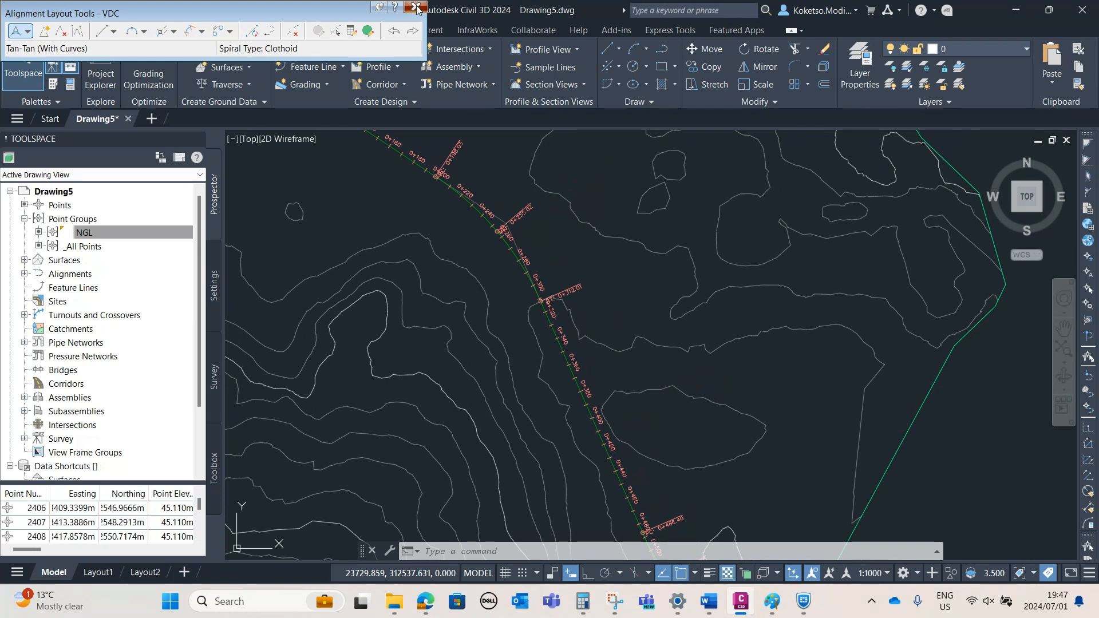
# End the VDC alignment layout
pyautogui.press('Escape')
pyautogui.press('Escape')
pyautogui.press('Escape')
# Sample SURFACE-1 along the full station range of the VDC alignment as a surface profile
pyautogui.scroll(-4, 499, 307)
pyautogui.moveTo(501, 311); pyautogui.dragTo(517, 335, button='middle')
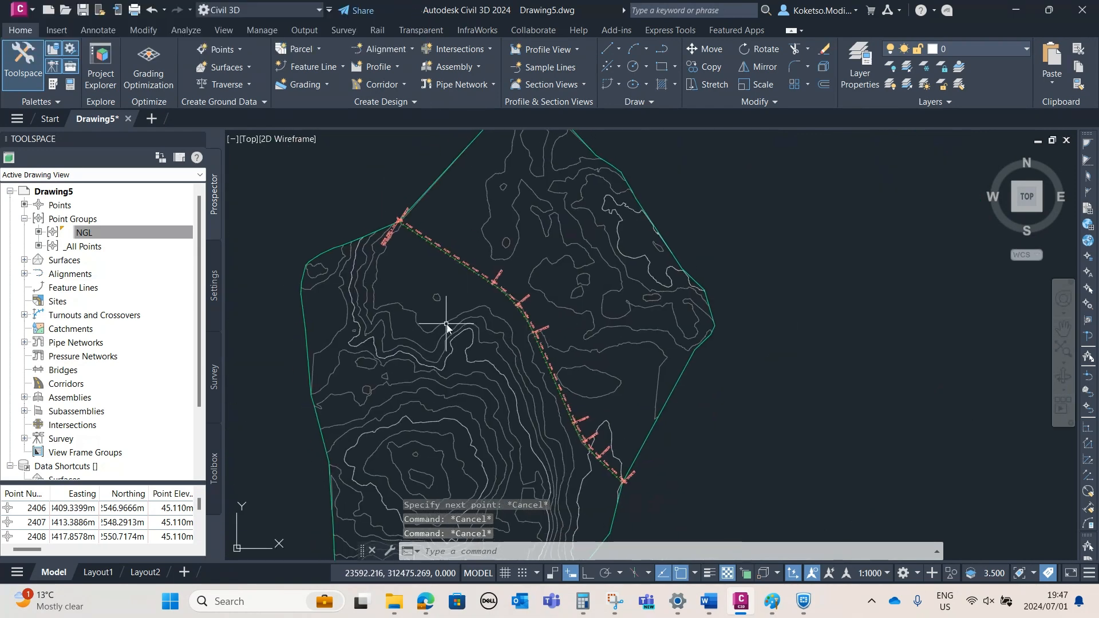
pyautogui.scroll(-1, 468, 286)
pyautogui.scroll(-1, 538, 337)
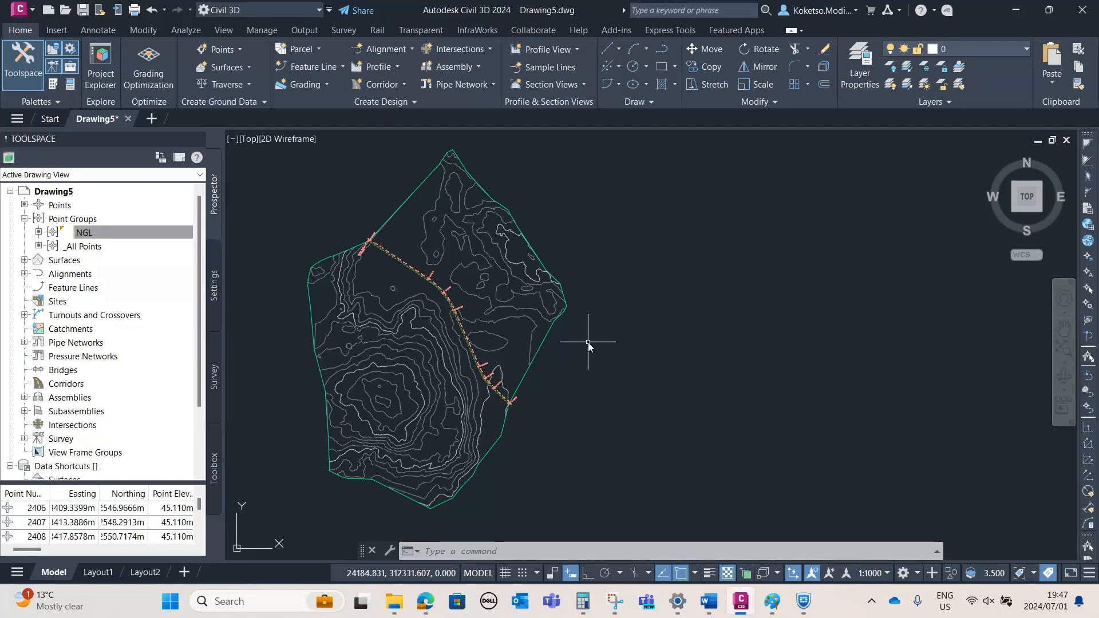
pyautogui.click(400, 63)
pyautogui.click(403, 95)
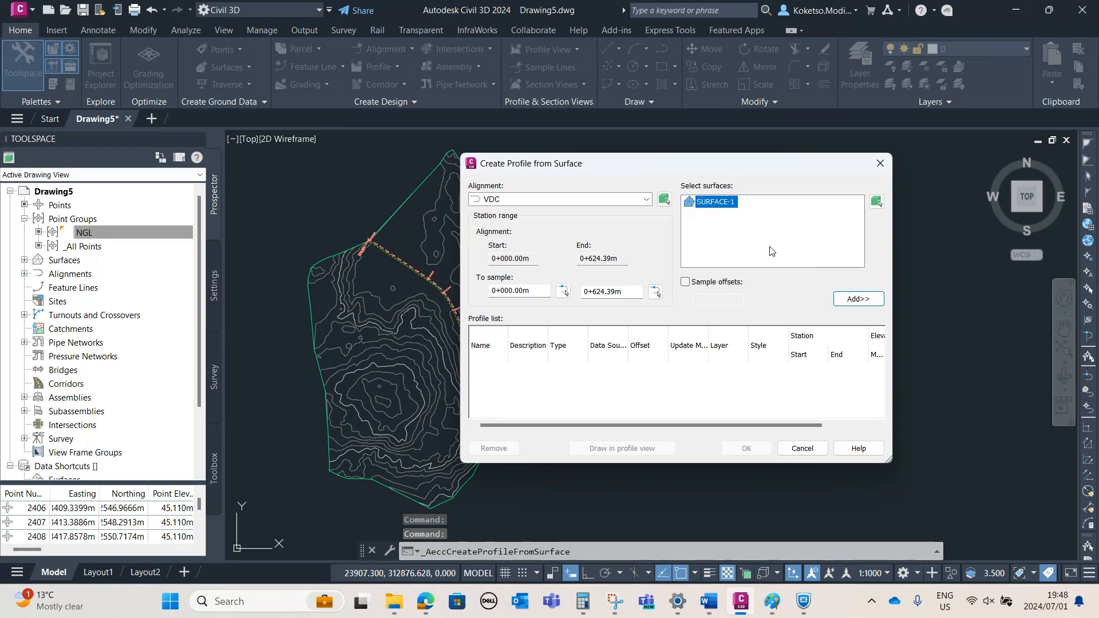
pyautogui.click(854, 300)
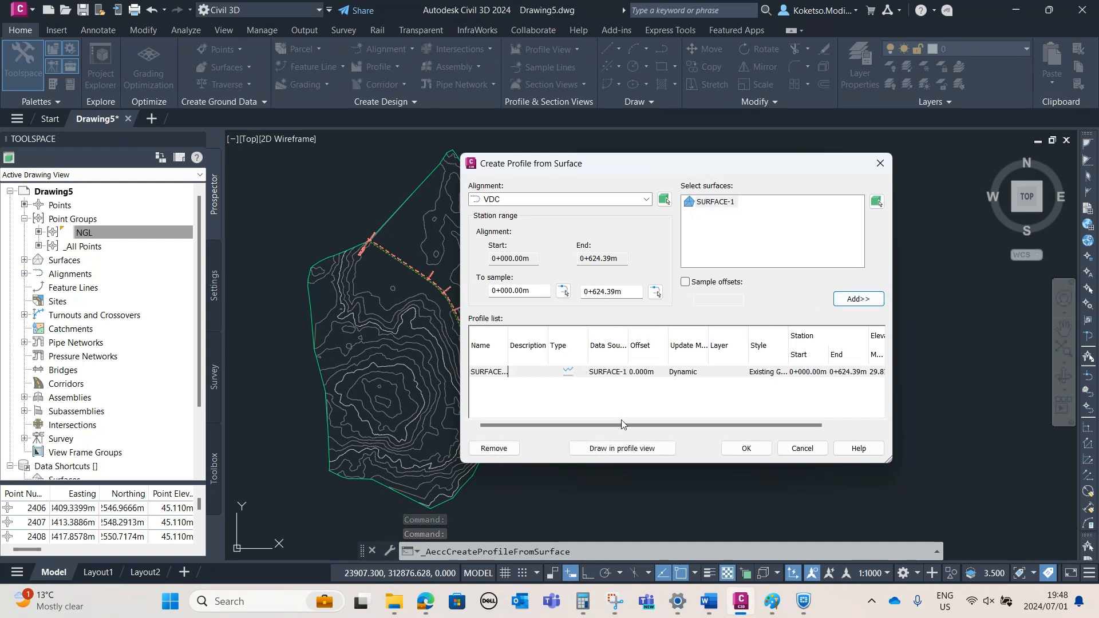
# Start drawing the surface profile in a profile view named VDC SPACE with the Profile View style
pyautogui.click(622, 447)
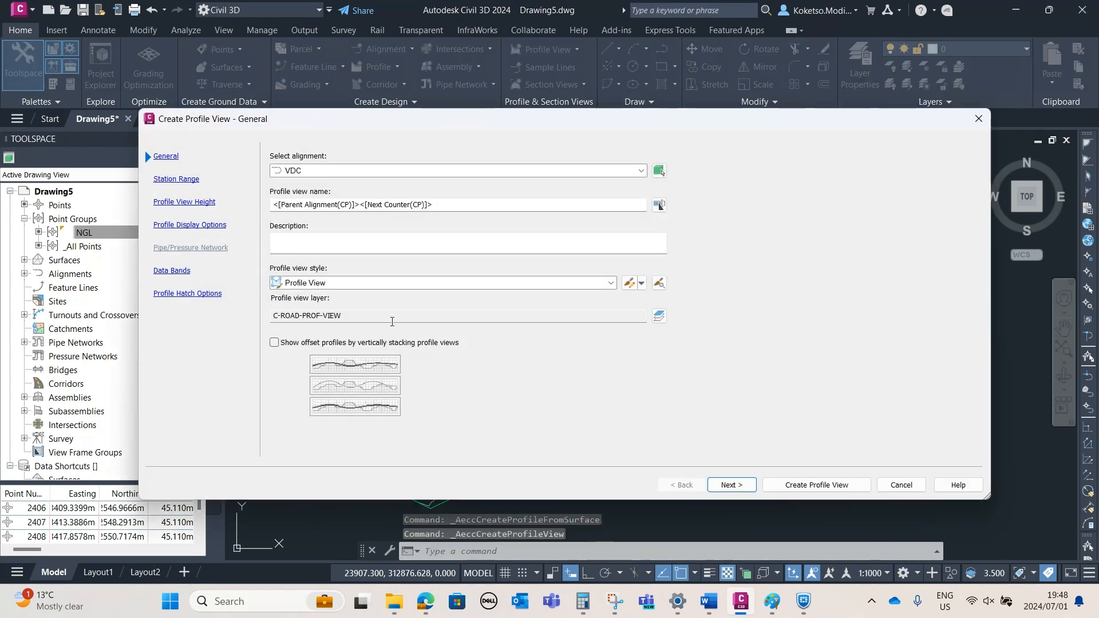
pyautogui.moveTo(442, 205); pyautogui.dragTo(220, 205)
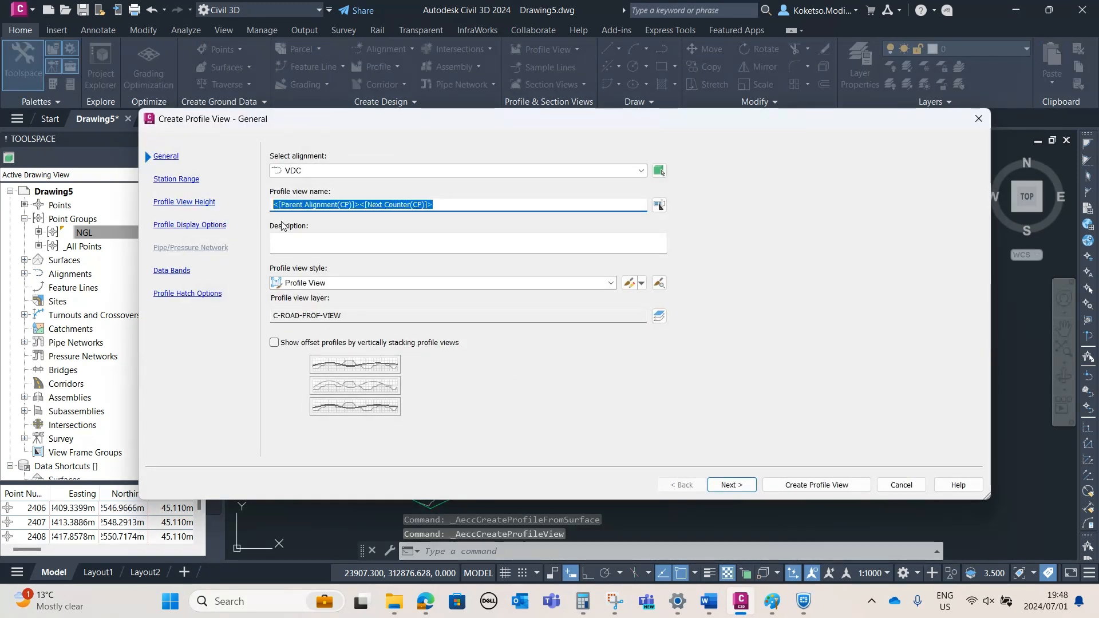
pyautogui.write('VDC SPACE')
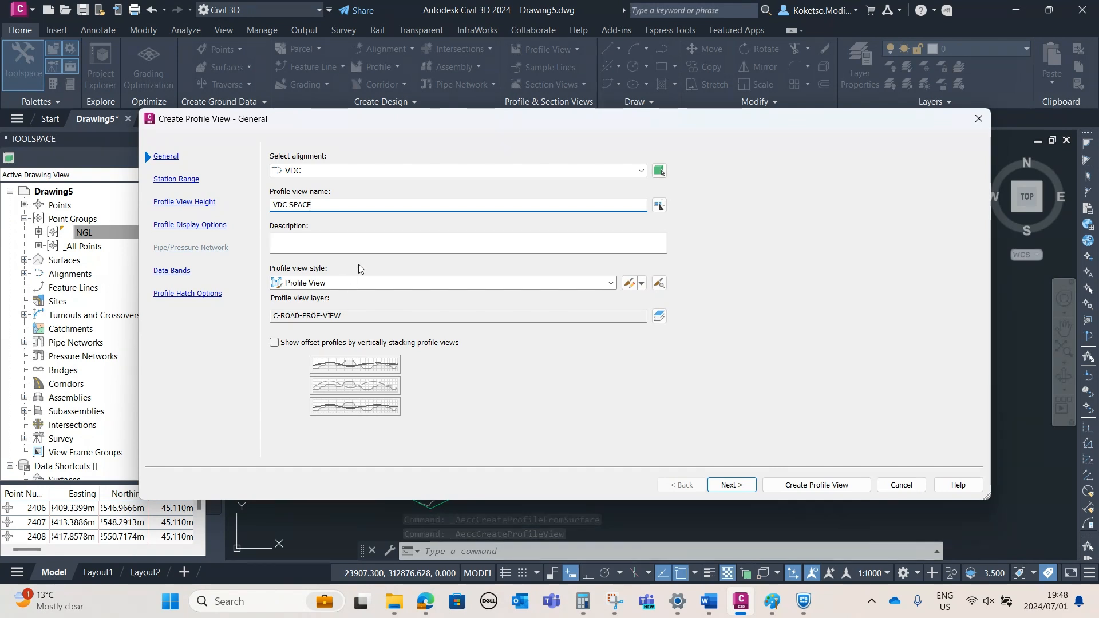
pyautogui.click(316, 284)
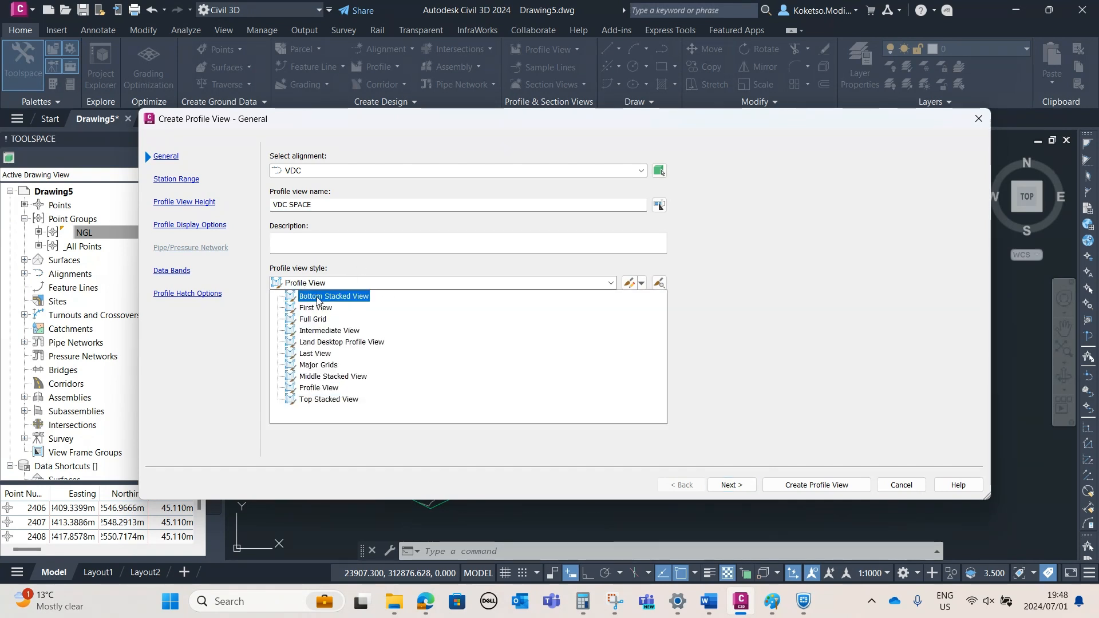
pyautogui.click(880, 342)
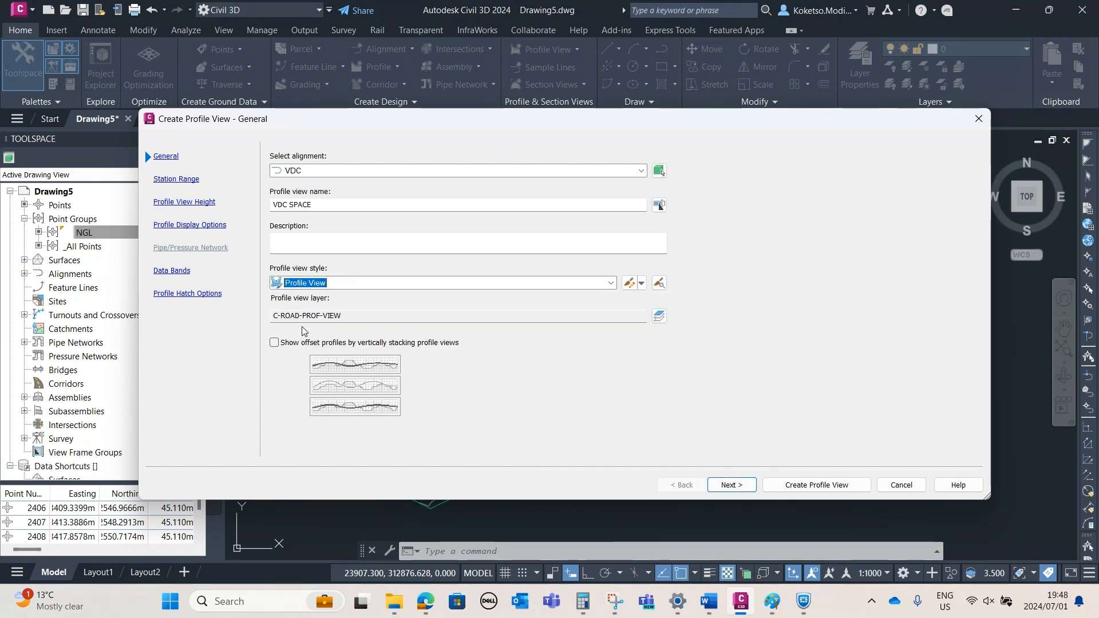
pyautogui.click(732, 484)
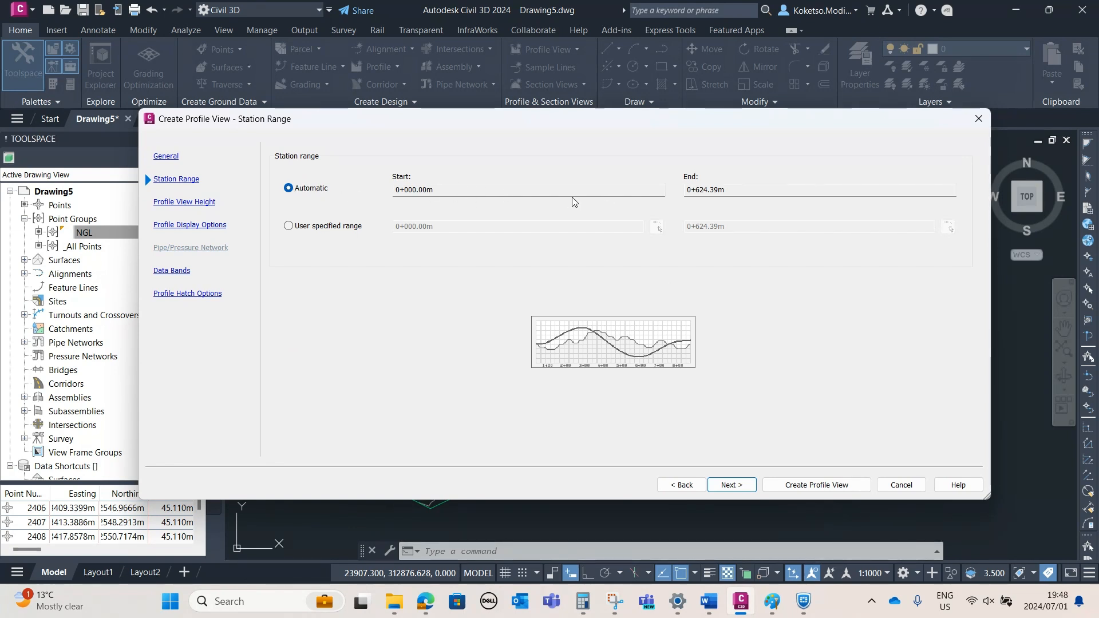
# Use Automatic for the profile view's station range and height, and accept the default profile display options
pyautogui.click(289, 226)
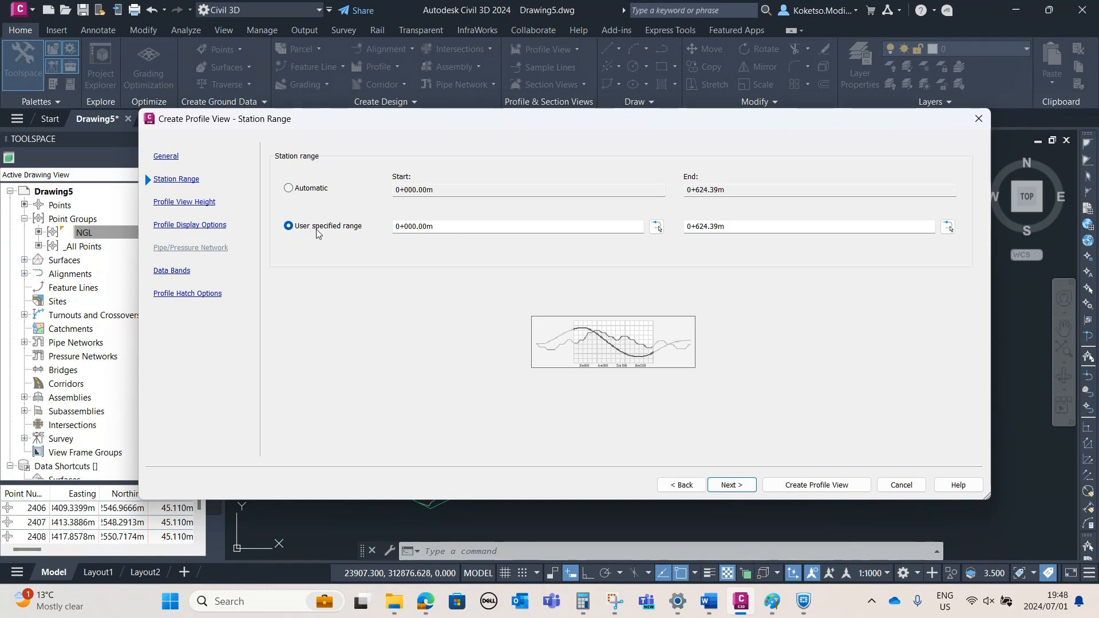
pyautogui.click(289, 188)
pyautogui.click(728, 486)
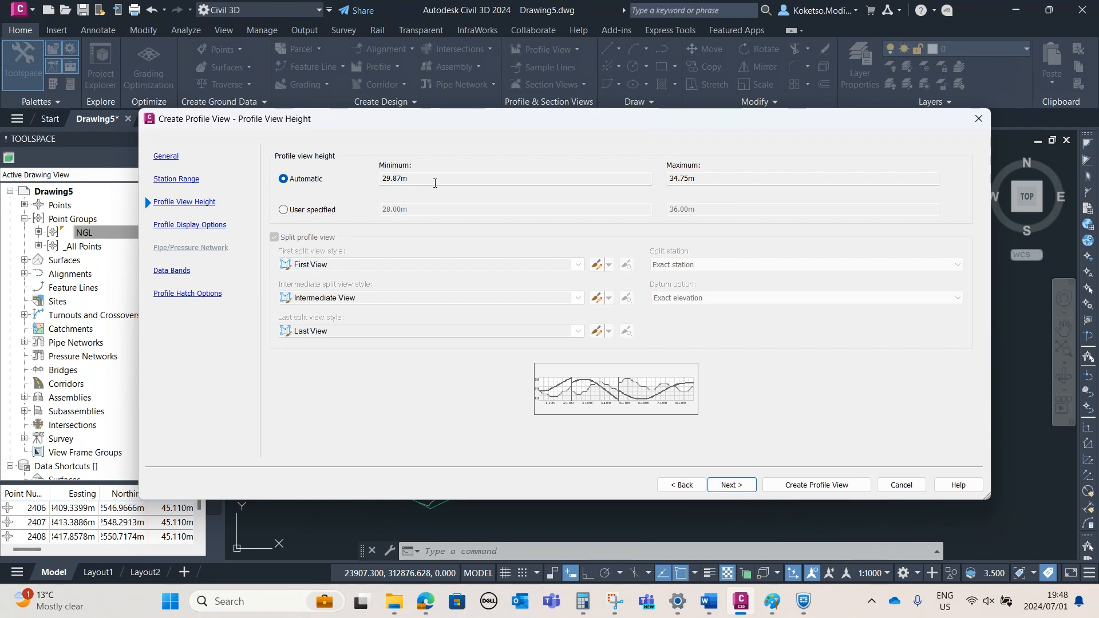
pyautogui.click(283, 210)
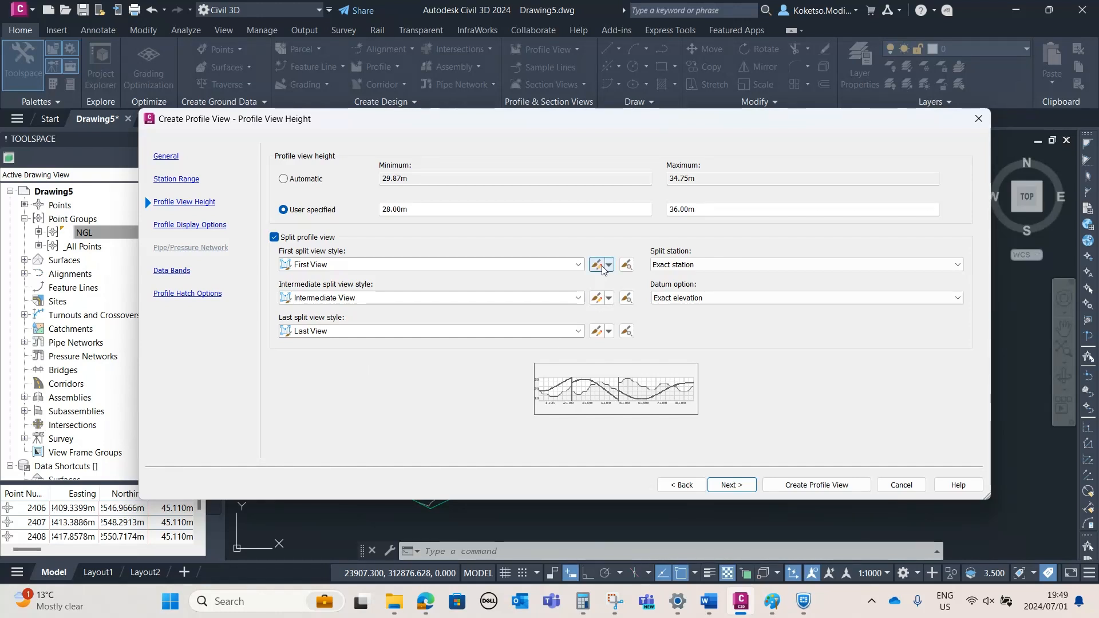
pyautogui.click(284, 179)
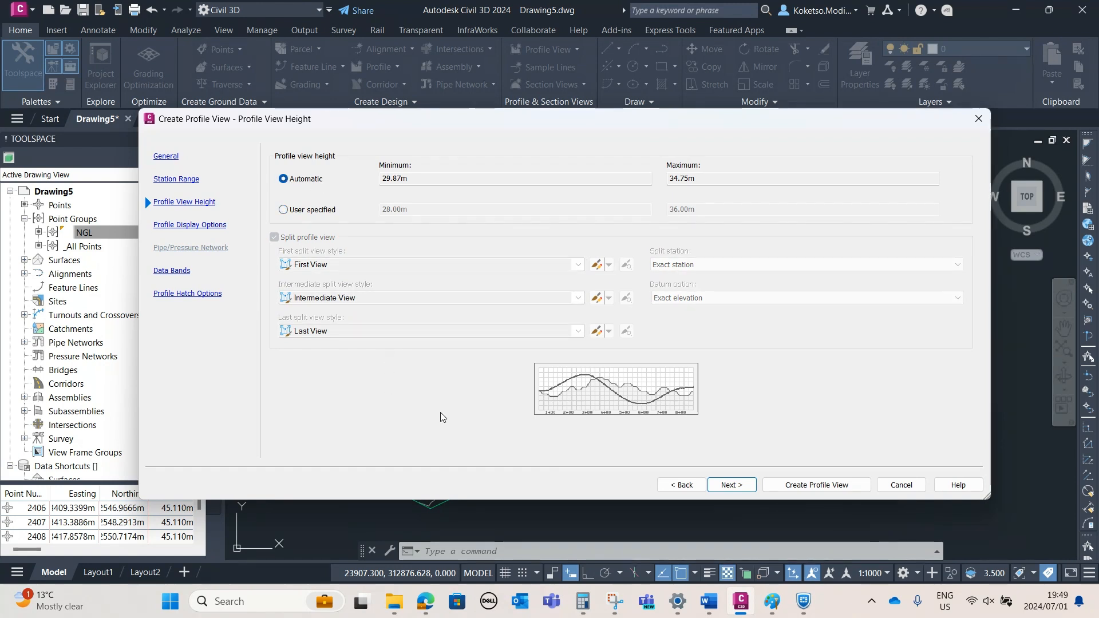
pyautogui.click(724, 488)
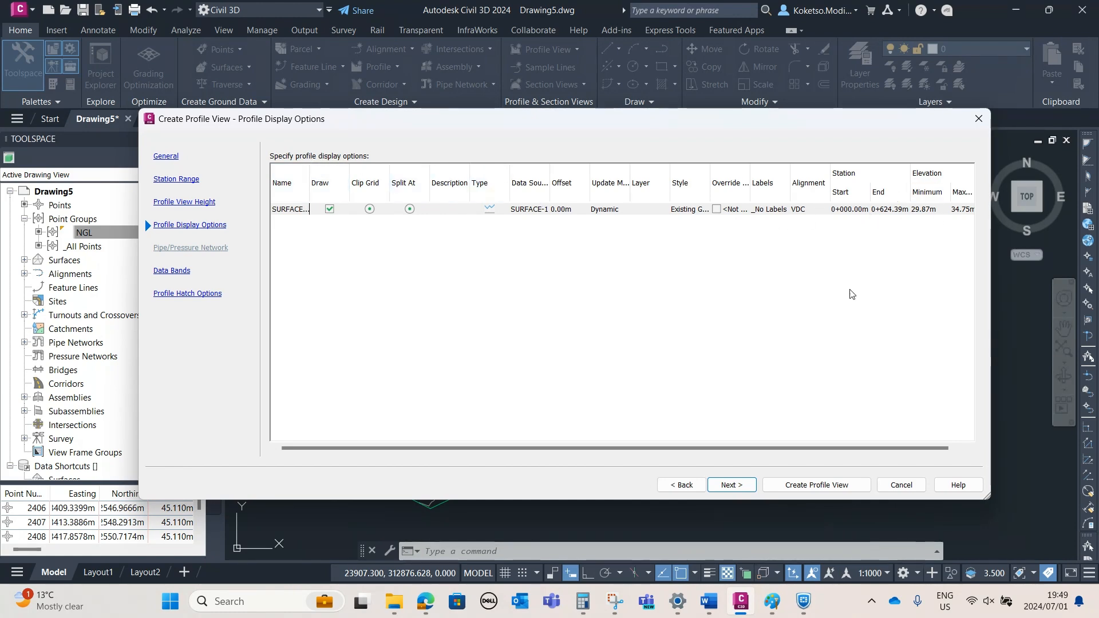
pyautogui.click(727, 487)
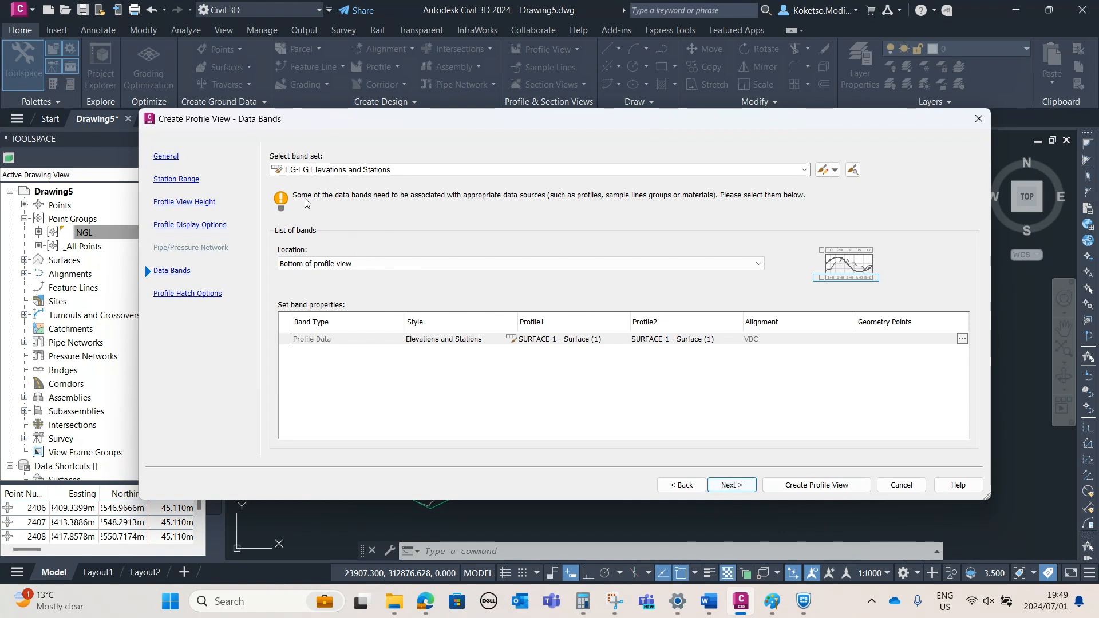
# Use the EG-FG Elevations and Stations band set, located at the bottom of the profile view
pyautogui.click(376, 170)
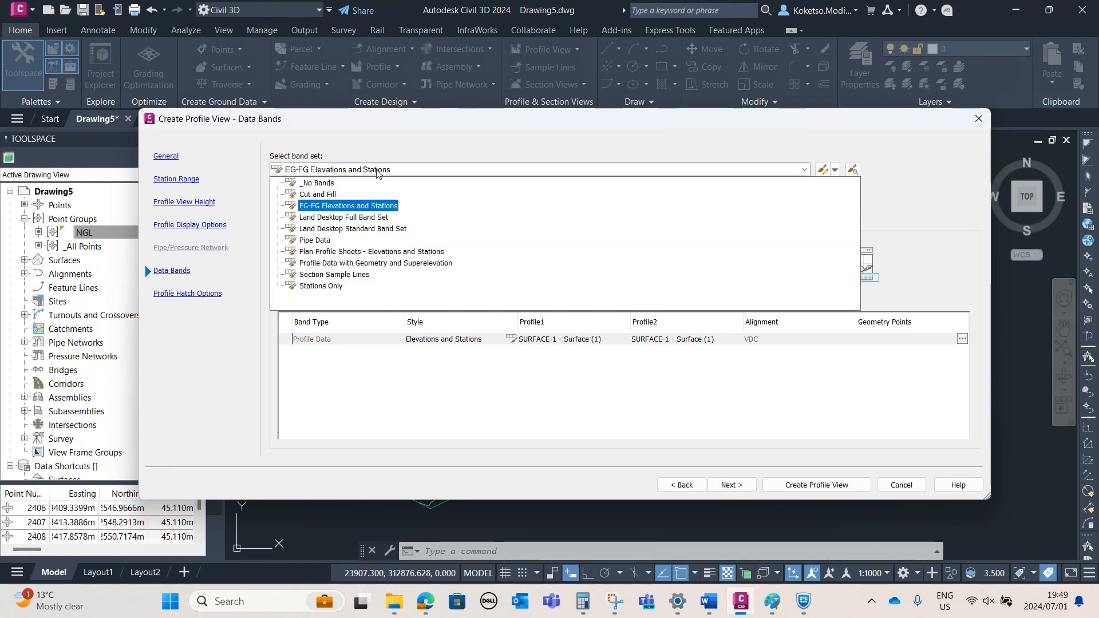
pyautogui.click(376, 170)
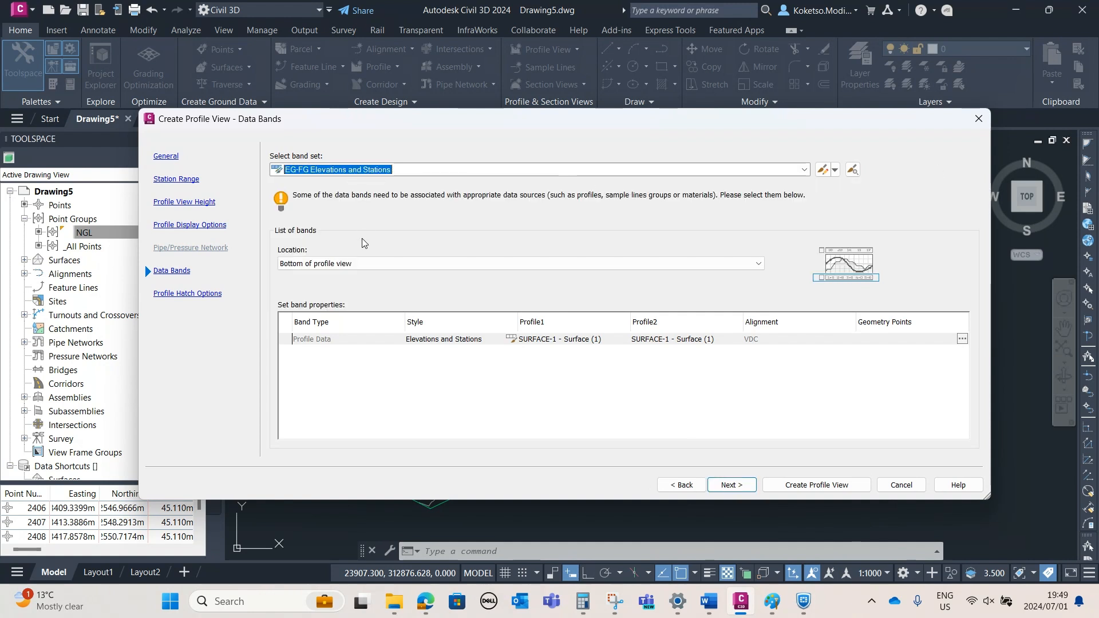
pyautogui.click(344, 267)
pyautogui.click(343, 268)
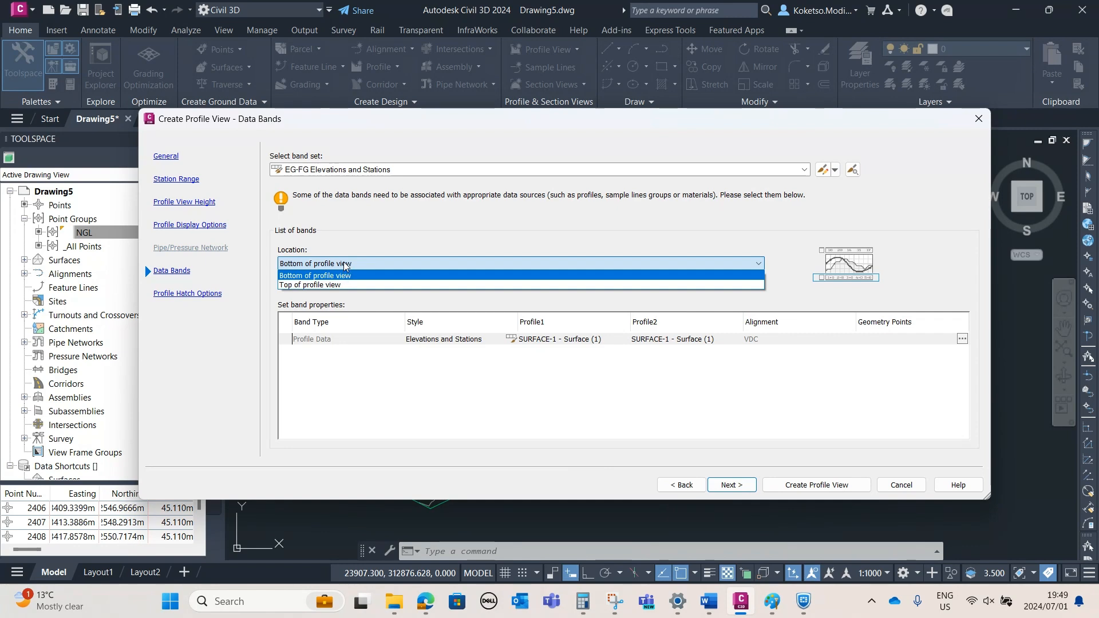
pyautogui.click(316, 278)
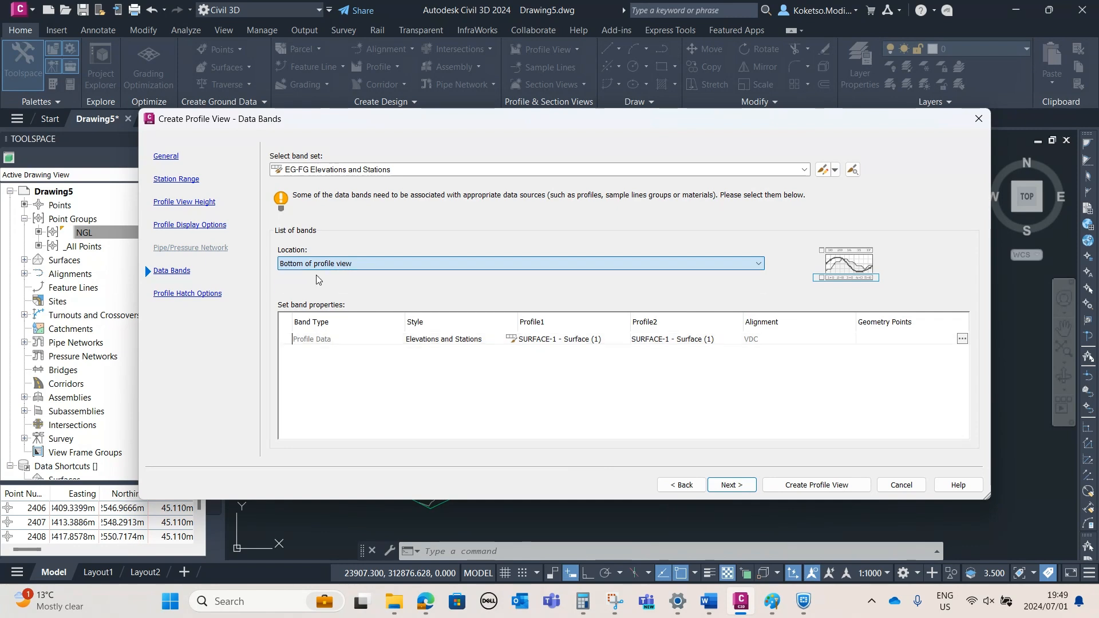
pyautogui.click(322, 265)
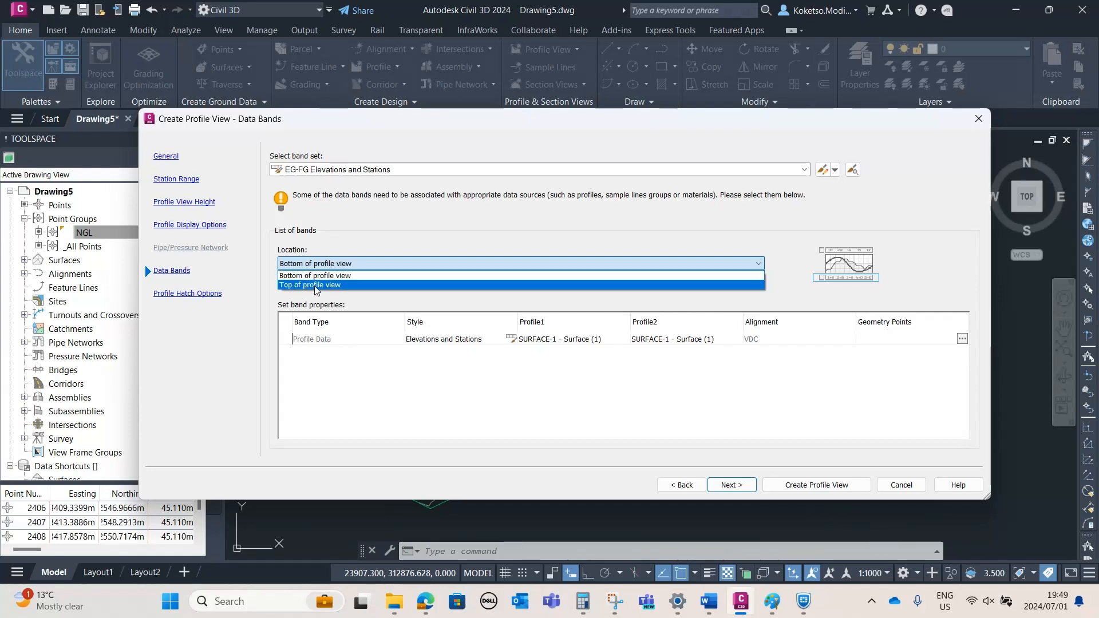
pyautogui.click(319, 277)
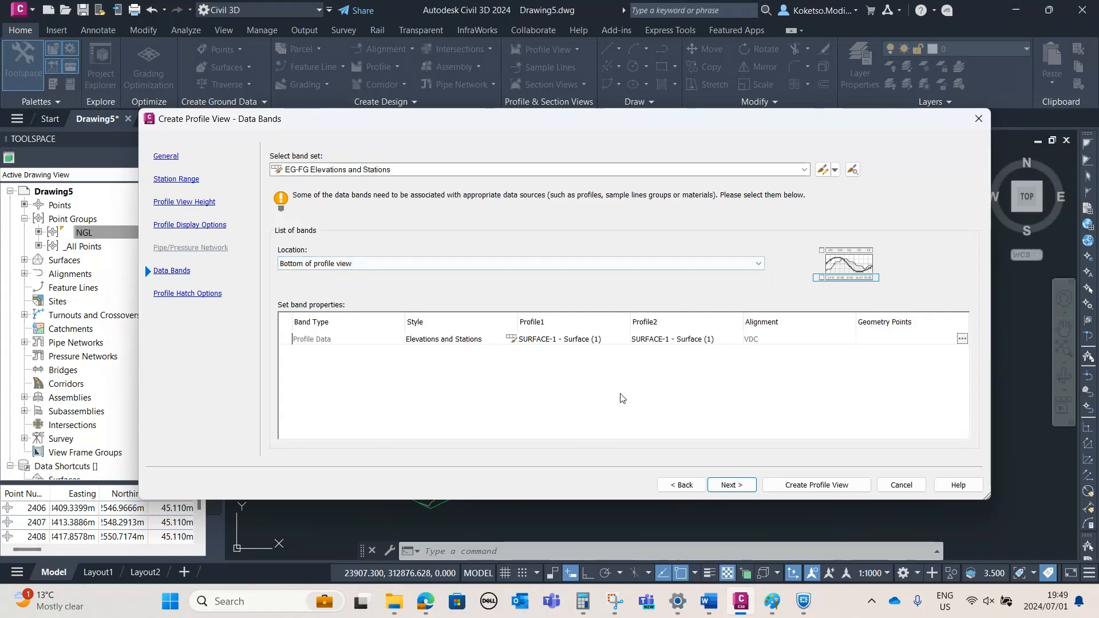
pyautogui.click(731, 485)
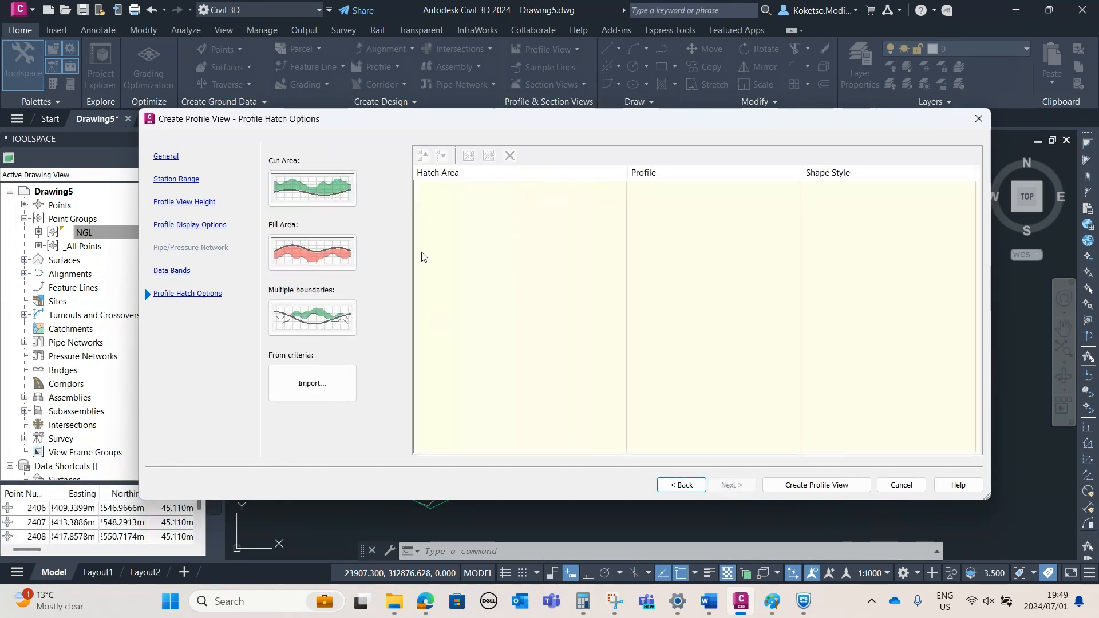
# Create the profile view without hatching and place it in the empty area northeast of the surface
pyautogui.click(783, 486)
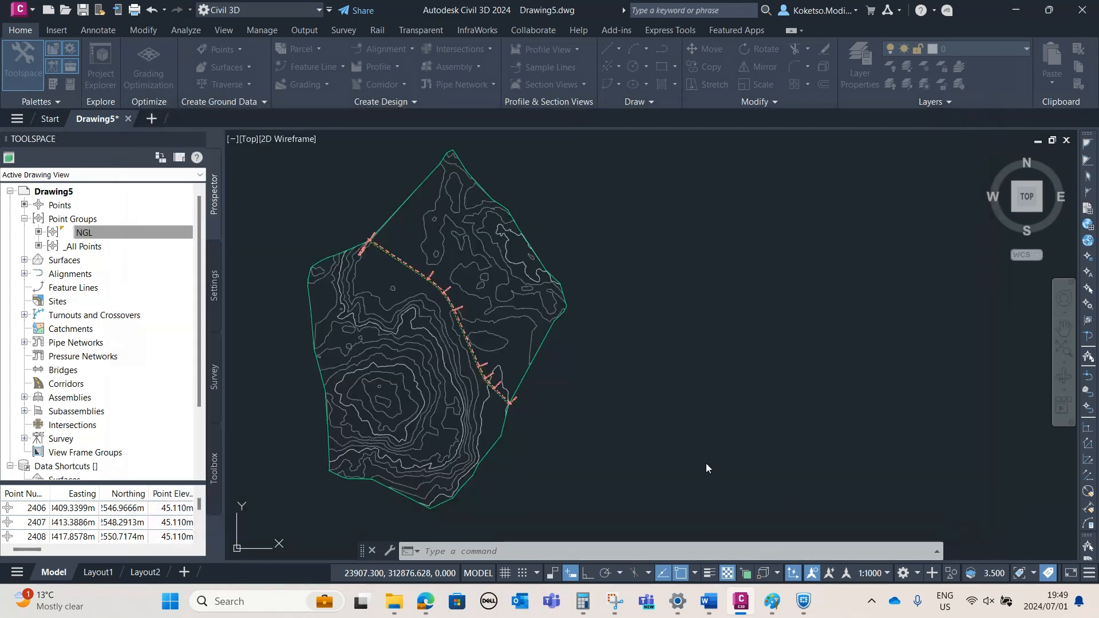
pyautogui.moveTo(617, 286); pyautogui.dragTo(518, 296, button='middle')
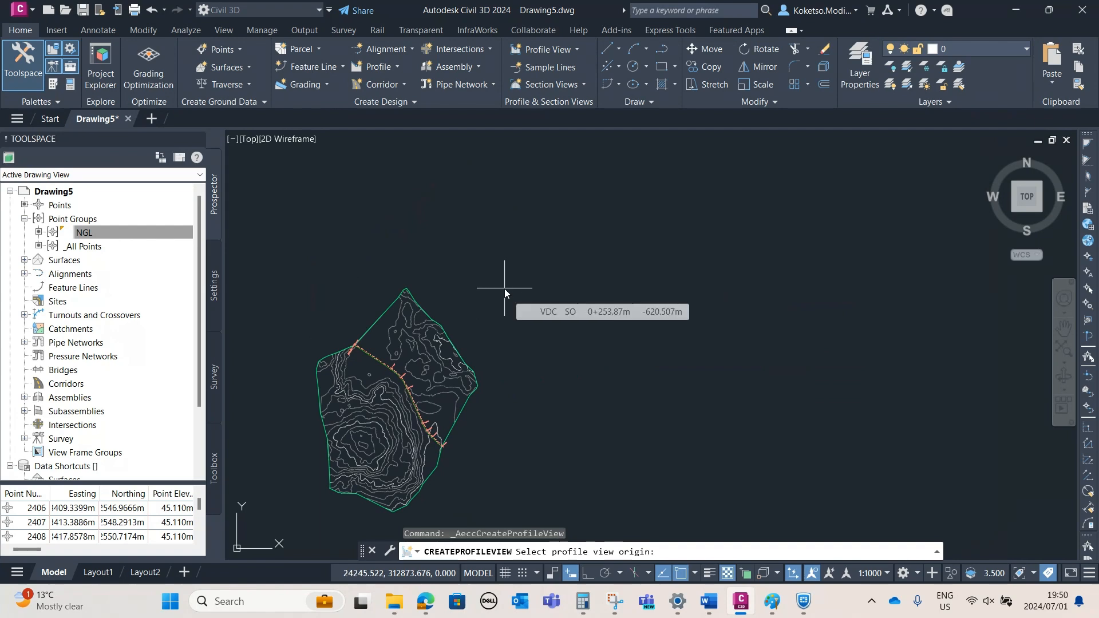
pyautogui.click(509, 289)
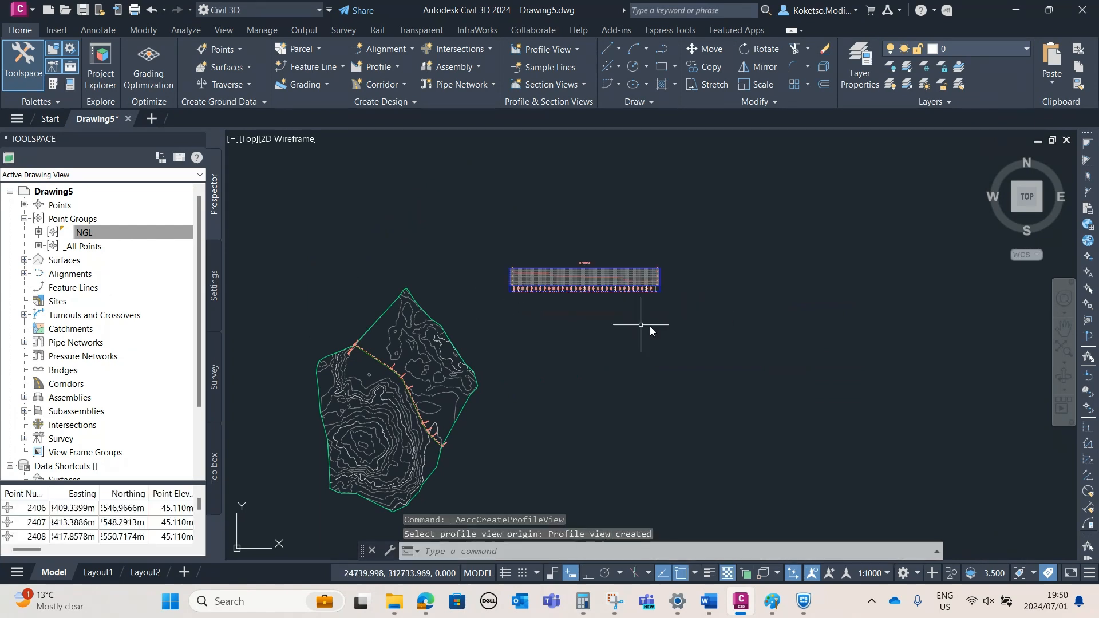
# Examine the ground line, grid and data band labels across the full length of the VDC profile view
pyautogui.scroll(4, 624, 272)
pyautogui.scroll(3, 695, 287)
pyautogui.scroll(-1, 656, 330)
pyautogui.scroll(-2, 789, 333)
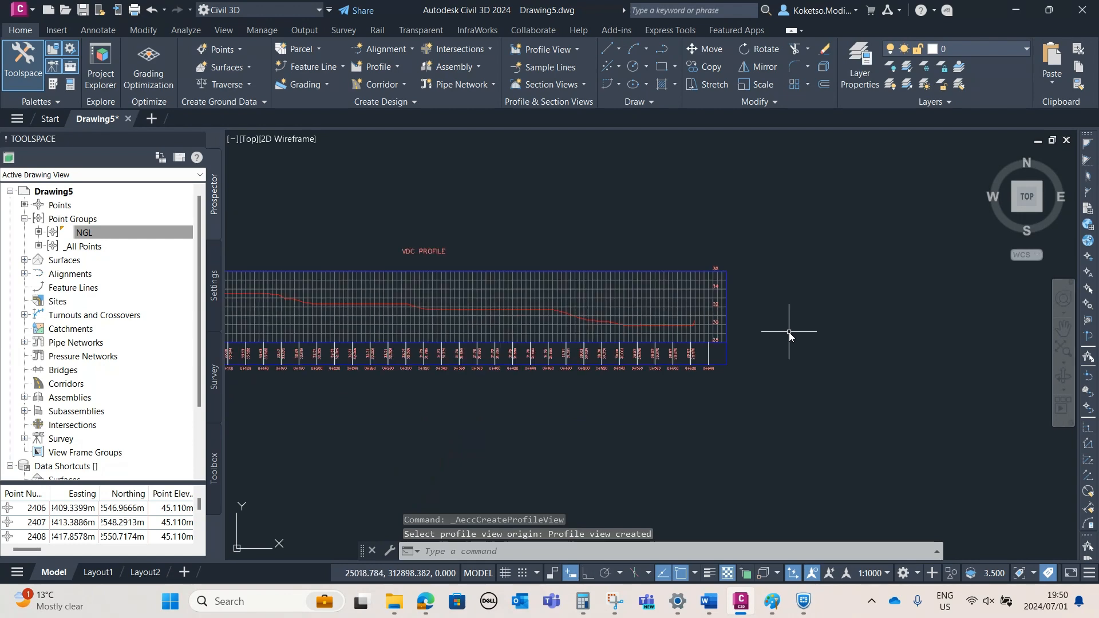
pyautogui.scroll(1, 584, 317)
pyautogui.moveTo(584, 317); pyautogui.dragTo(656, 323, button='middle')
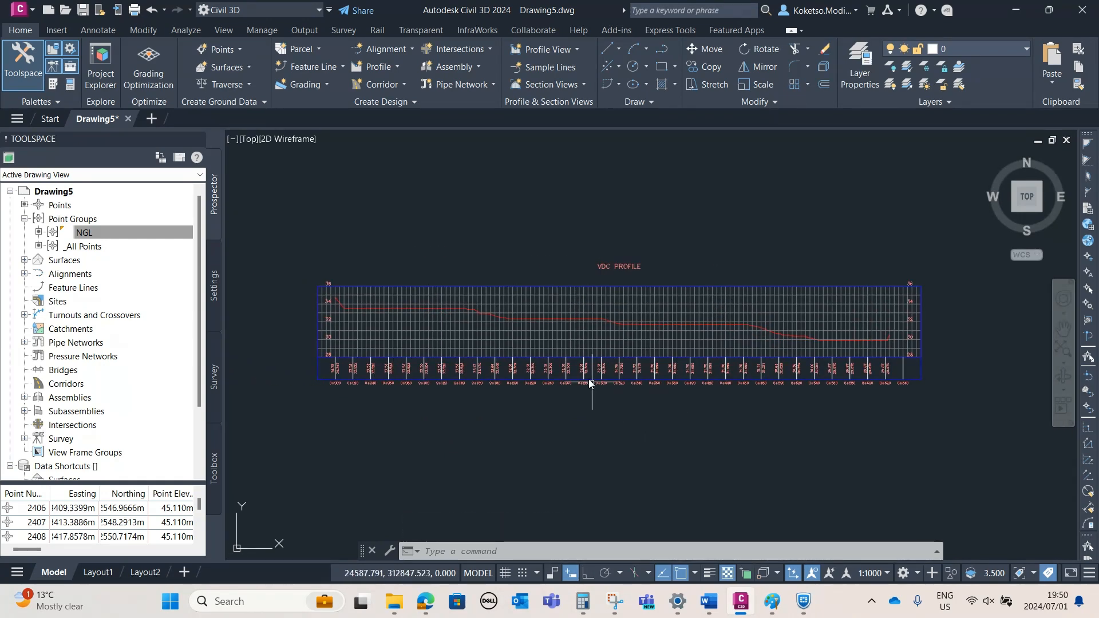
pyautogui.moveTo(549, 354); pyautogui.dragTo(517, 362, button='middle')
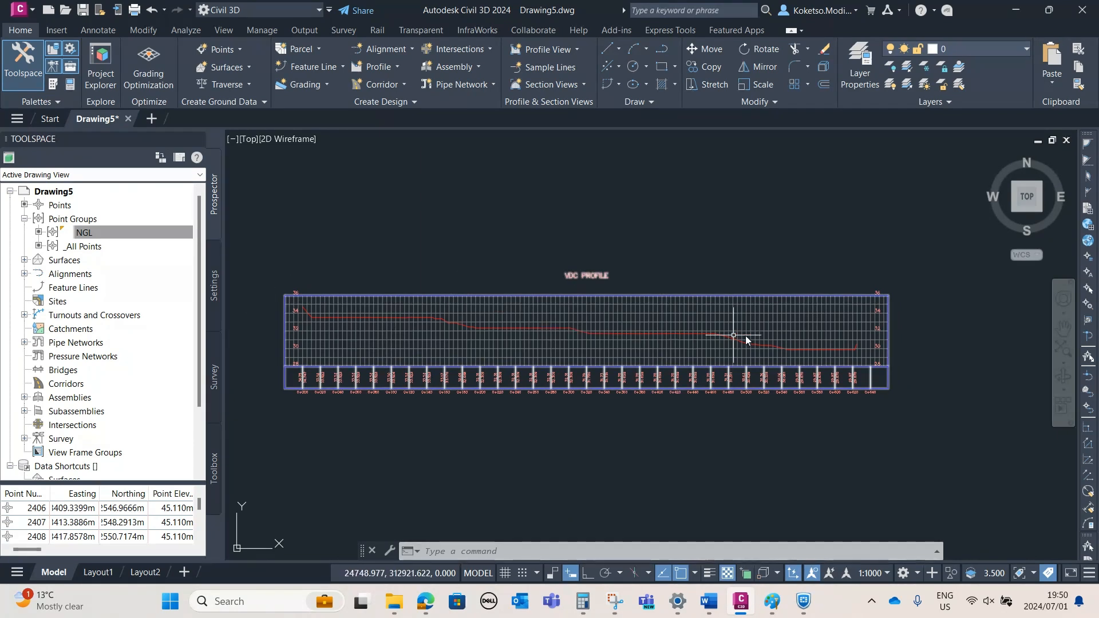
# Start a new layout profile from the VDC profile view, name it VDC-VA and use the Design Profile style
pyautogui.click(294, 319)
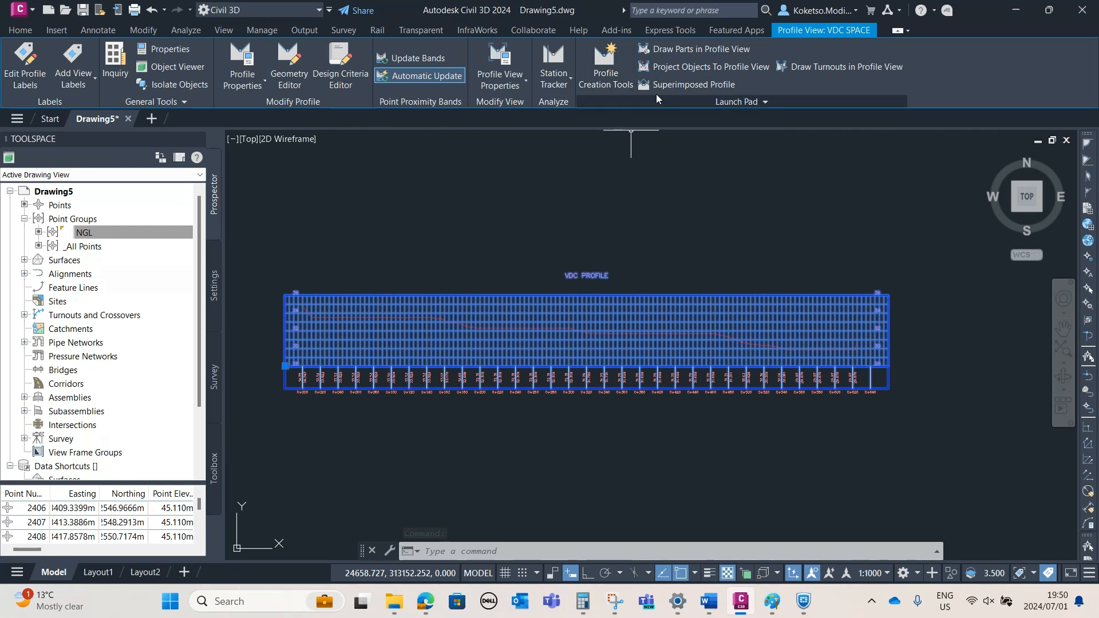
pyautogui.click(613, 63)
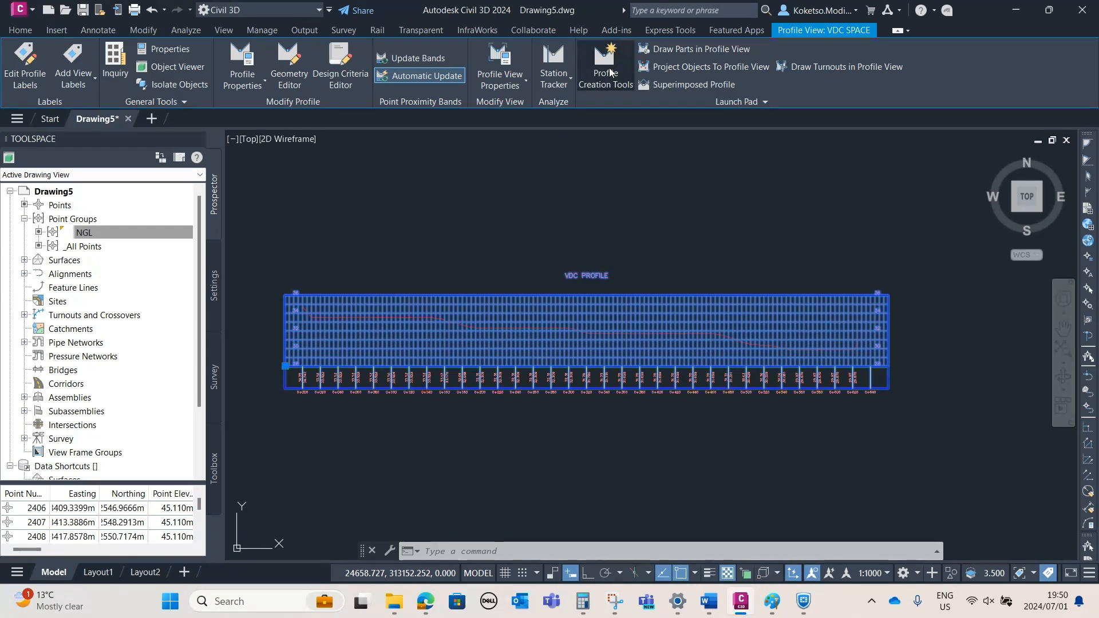
pyautogui.moveTo(580, 174); pyautogui.dragTo(368, 155)
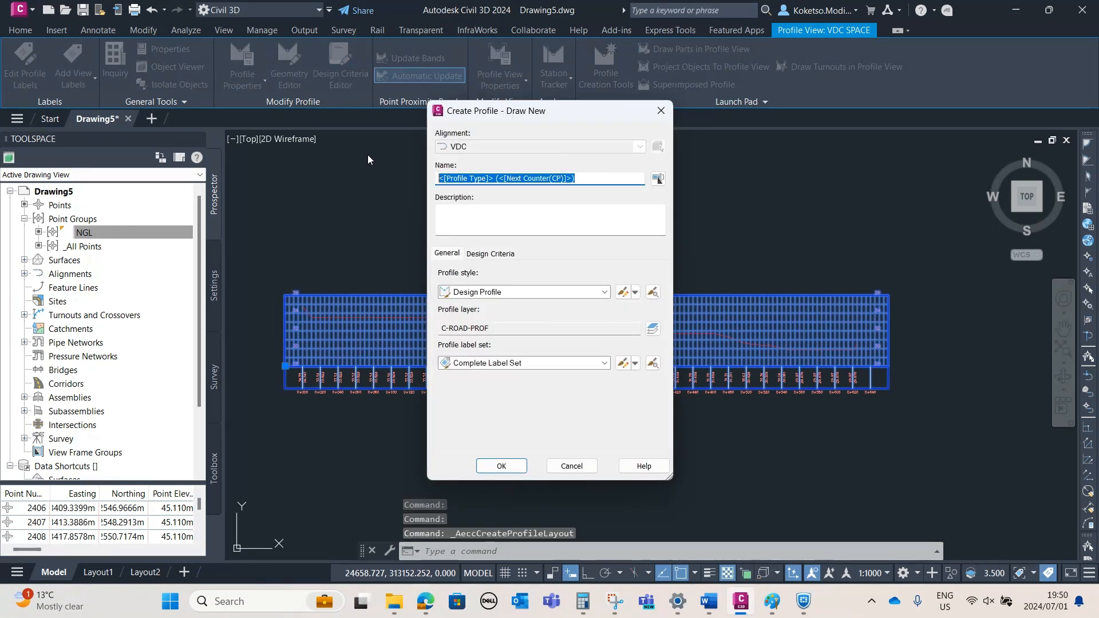
pyautogui.write('VDC')
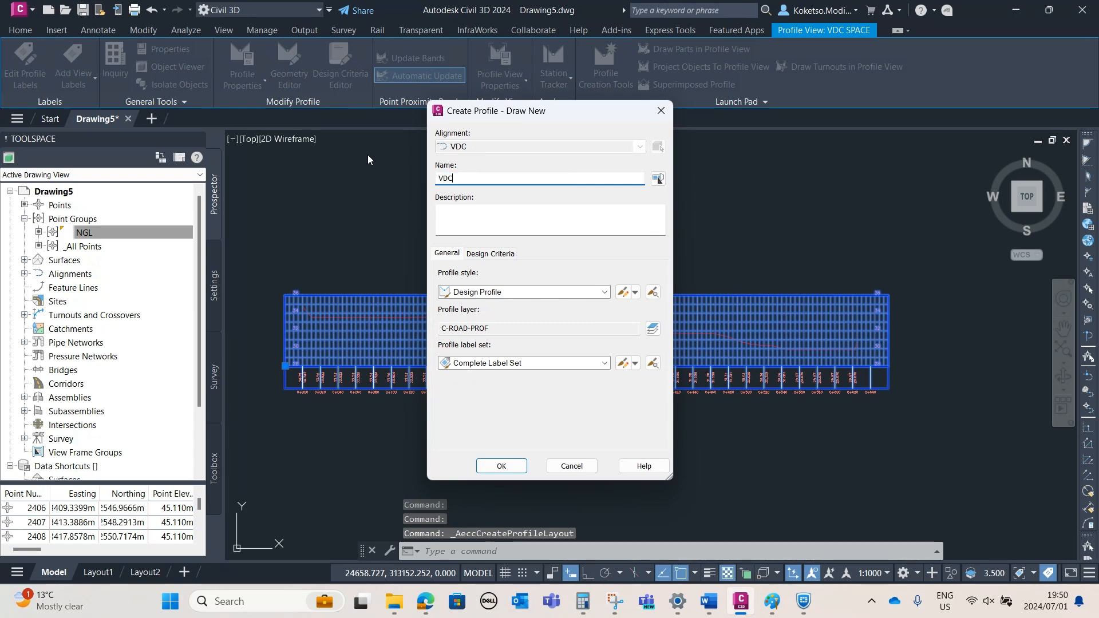
pyautogui.write('-VA')
pyautogui.click(479, 293)
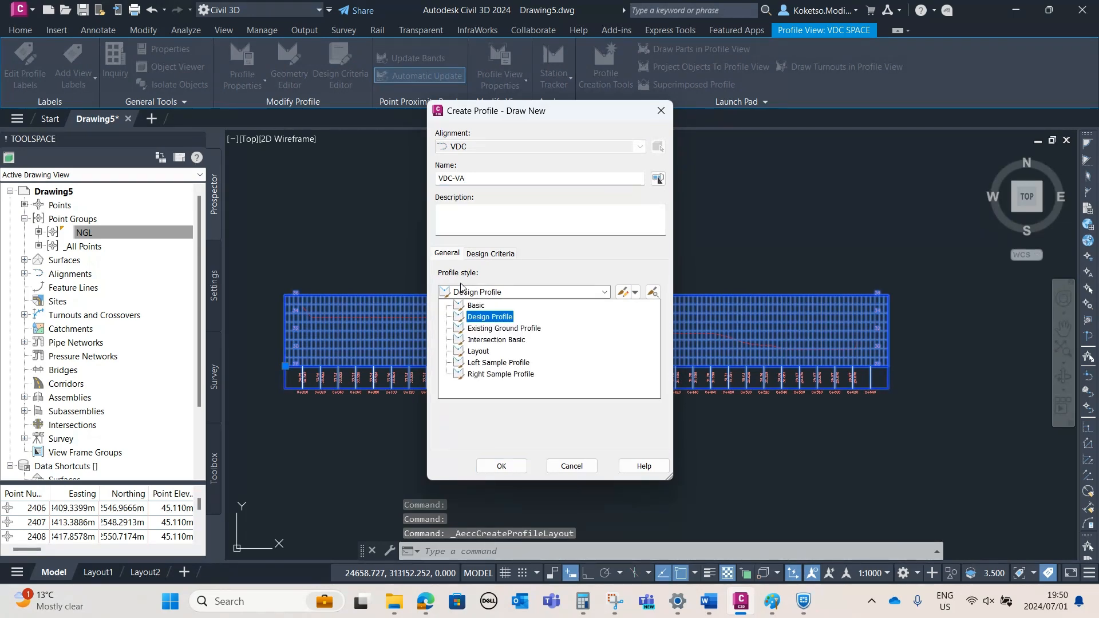
pyautogui.click(484, 318)
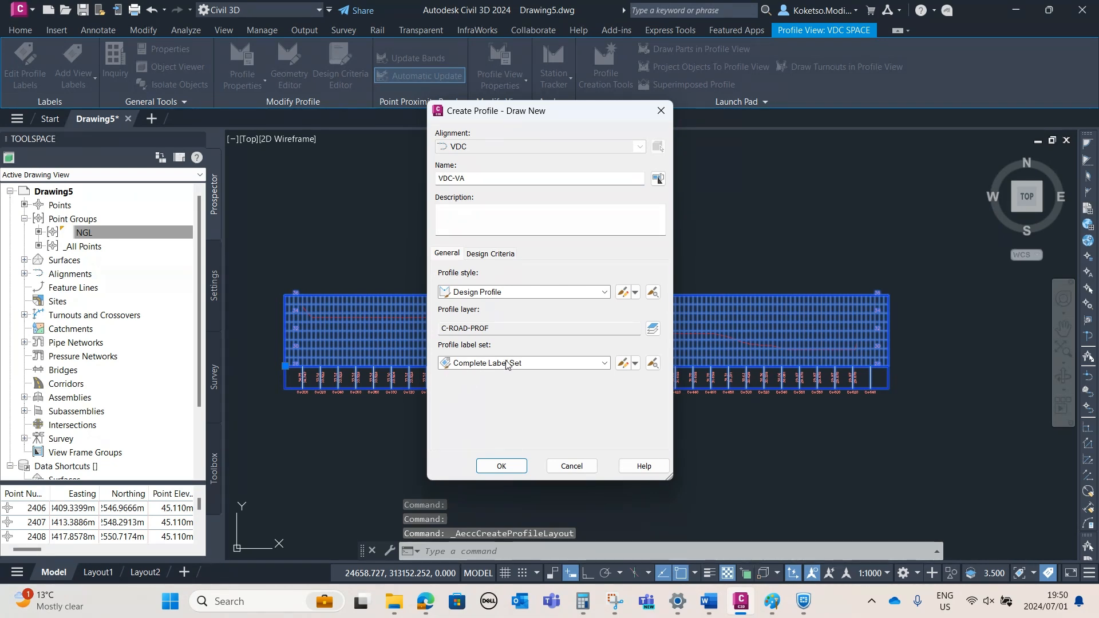
# Leave criteria-based design off and create the profile with the Complete Label Set
pyautogui.click(488, 256)
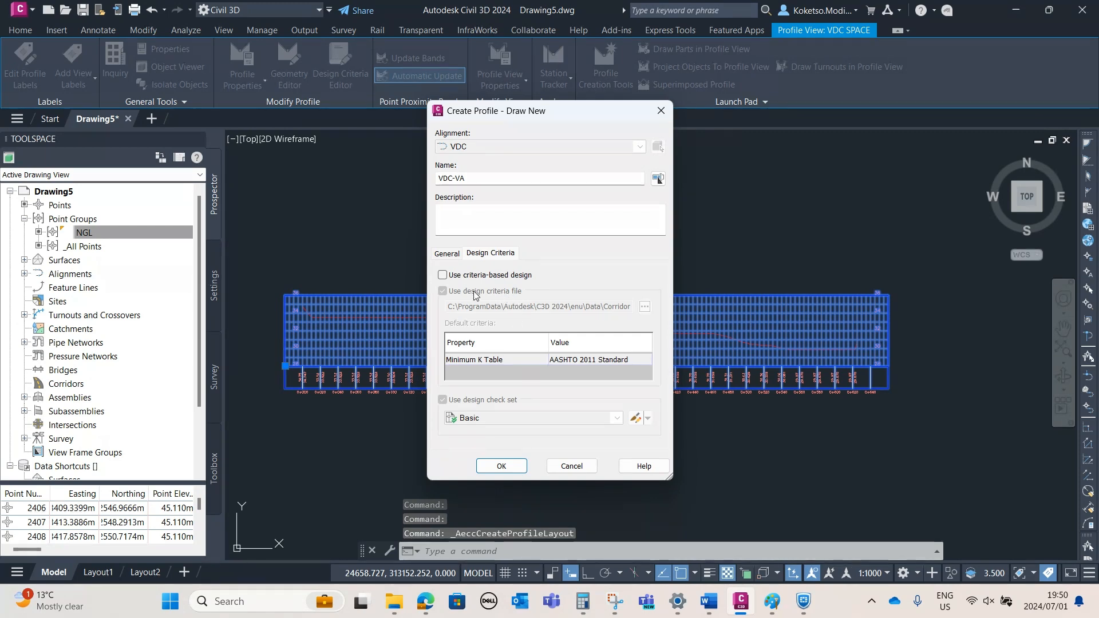
pyautogui.click(443, 276)
pyautogui.click(443, 276)
pyautogui.click(449, 256)
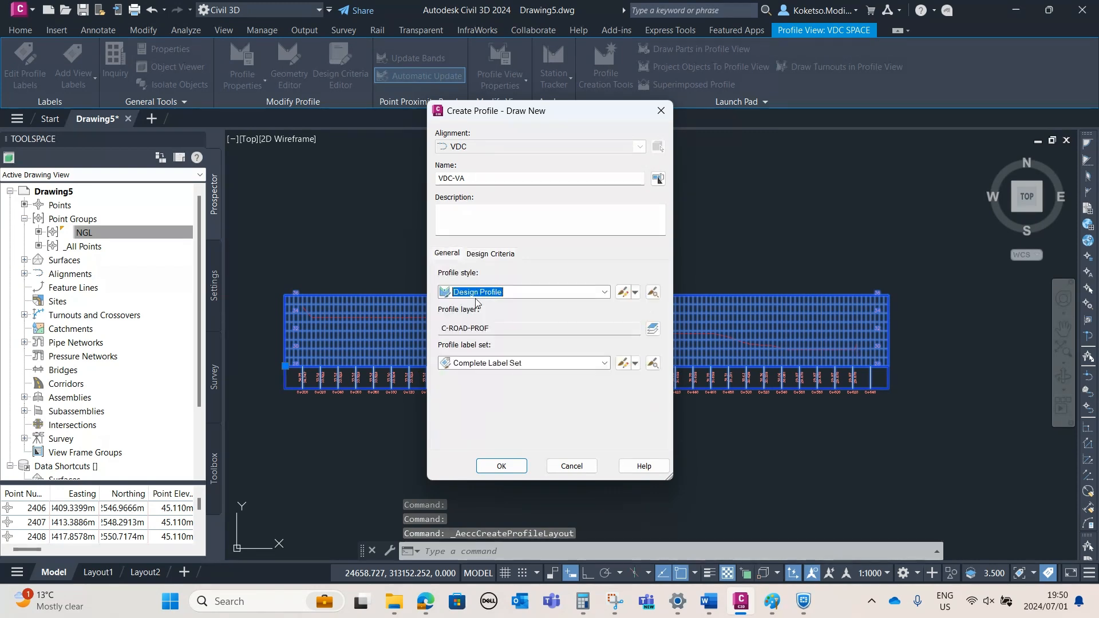
pyautogui.click(501, 466)
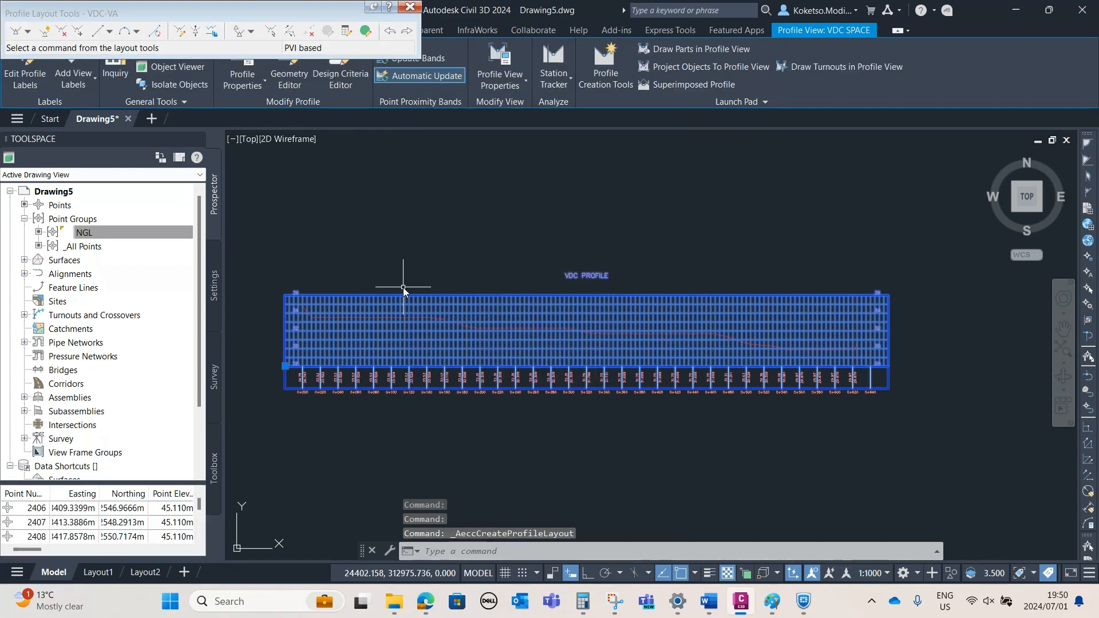
# Using Draw Tangents With Curves, start the design profile on the grid's left edge at elevation 35 and place a PVI near station 0+250, elevation 33
pyautogui.click(30, 33)
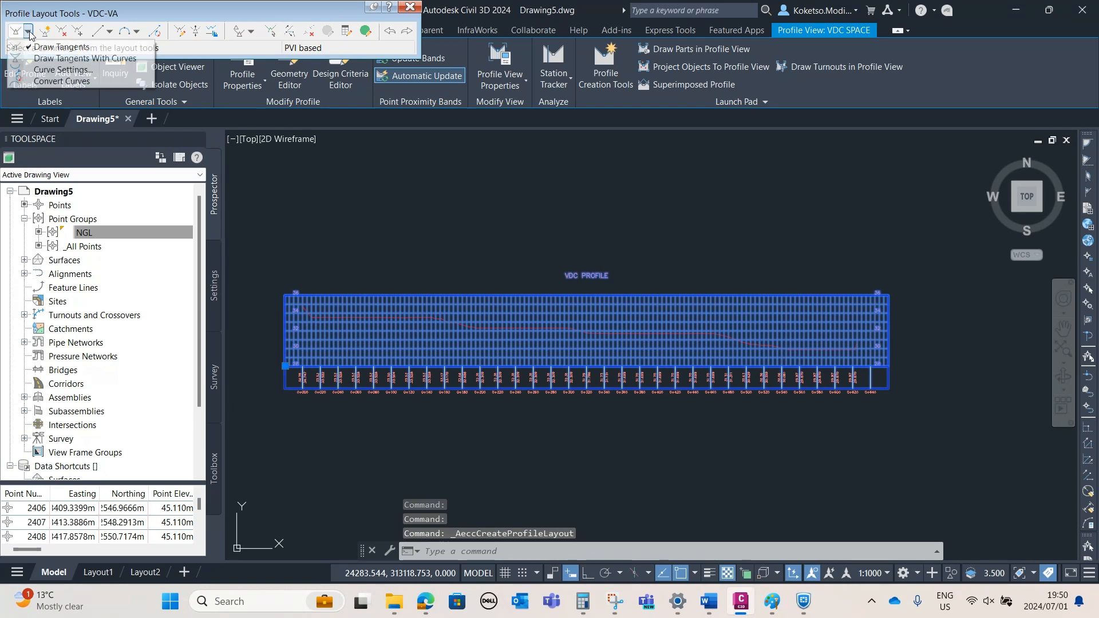
pyautogui.click(36, 59)
pyautogui.scroll(5, 289, 318)
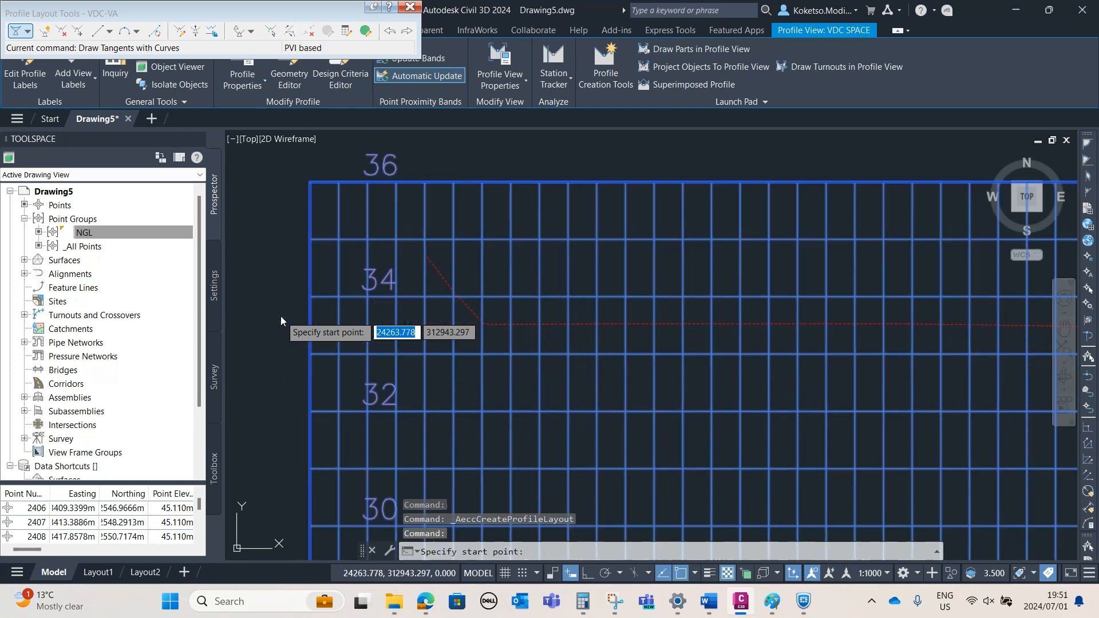
pyautogui.click(309, 242)
pyautogui.scroll(-5, 332, 255)
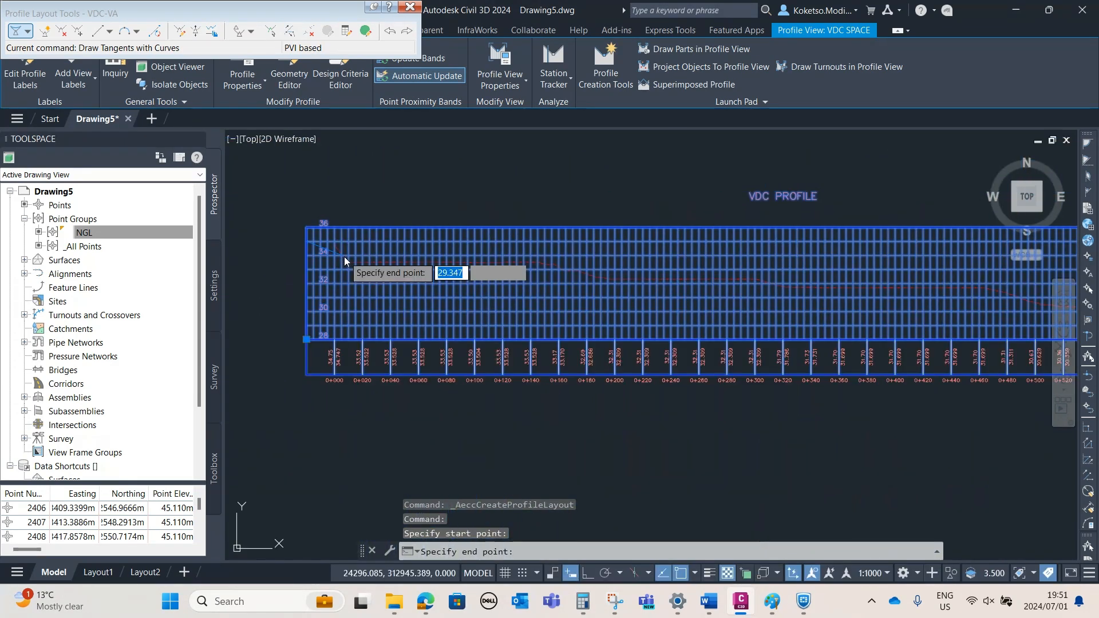
pyautogui.scroll(2, 573, 256)
pyautogui.scroll(-2, 625, 268)
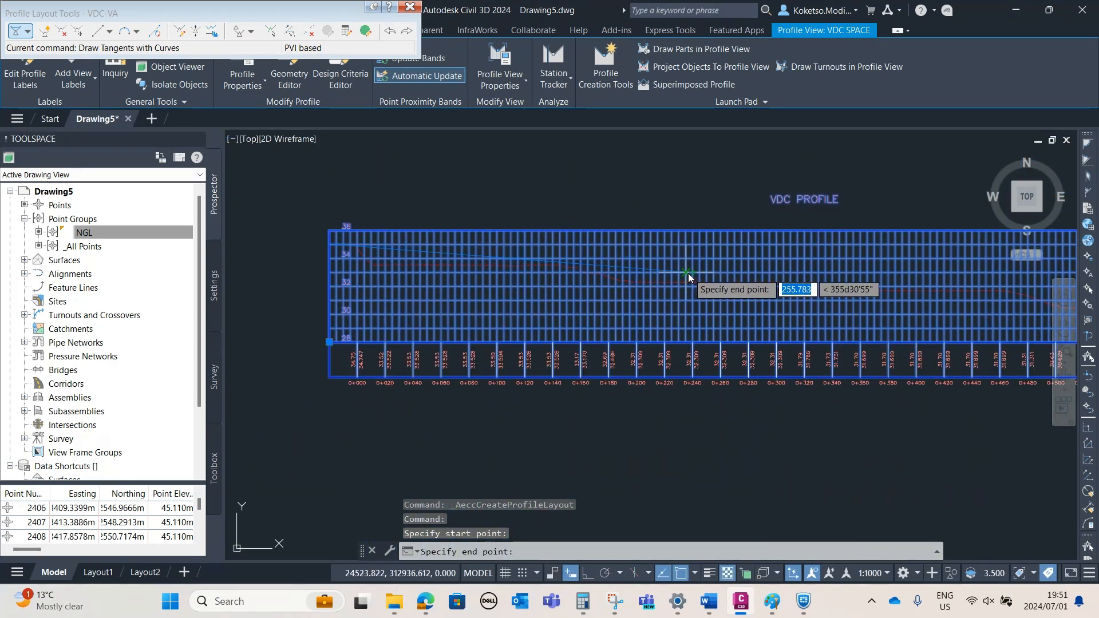
pyautogui.click(706, 272)
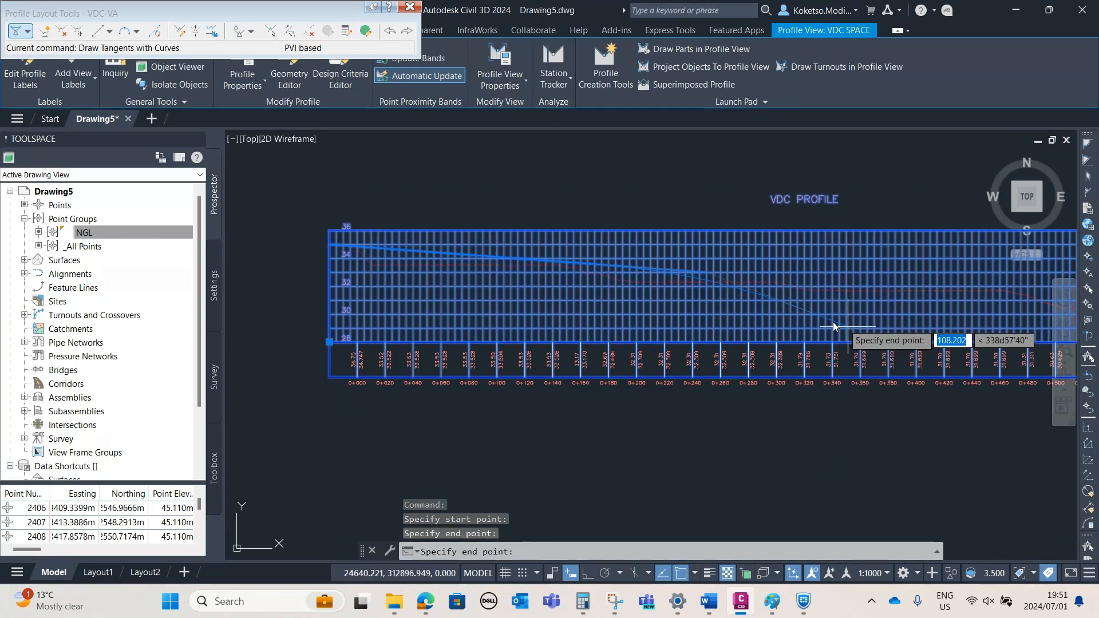
# Continue the tangents through station 0+400 at elevation 30 to the grid's right edge at elevation 31, and close the profile layout tools
pyautogui.moveTo(912, 307); pyautogui.dragTo(594, 278, button='middle')
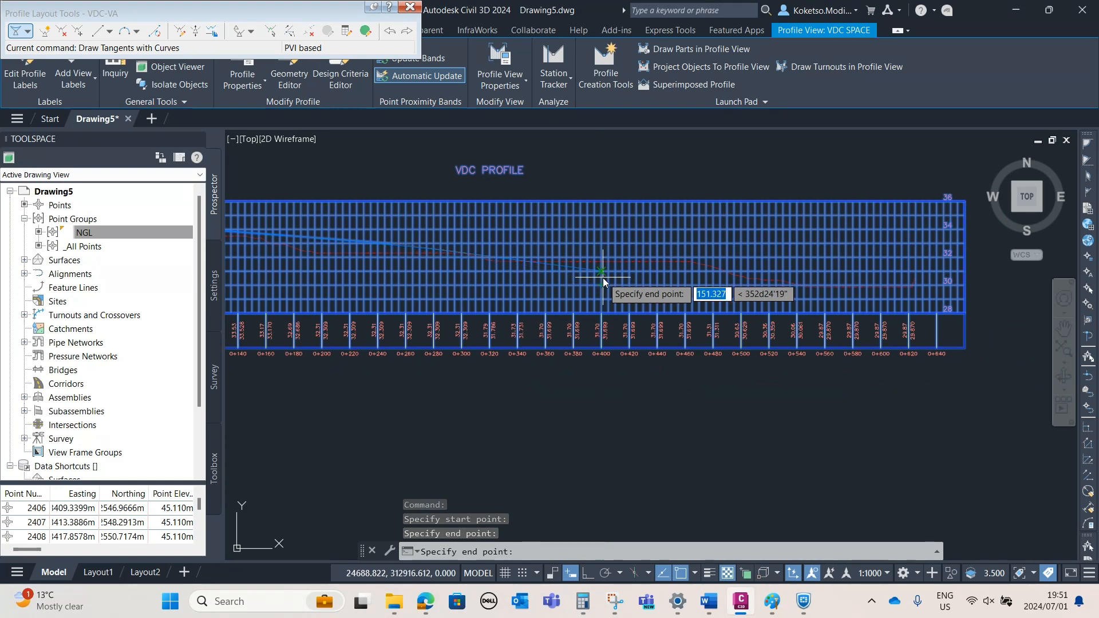
pyautogui.click(603, 279)
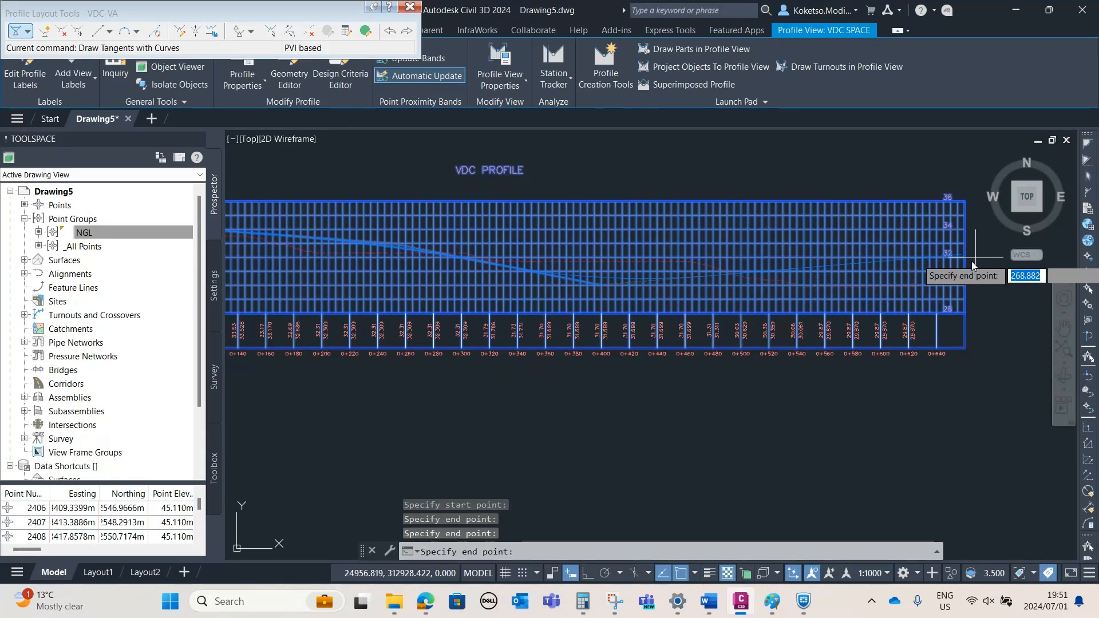
pyautogui.click(966, 279)
pyautogui.scroll(6, 967, 276)
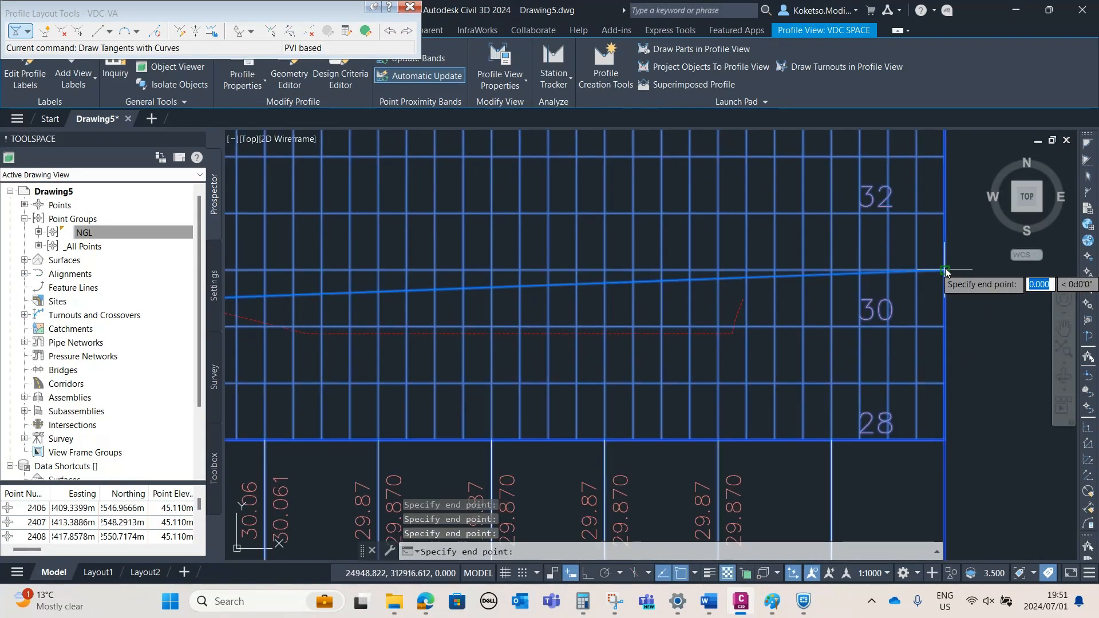
pyautogui.press('Escape')
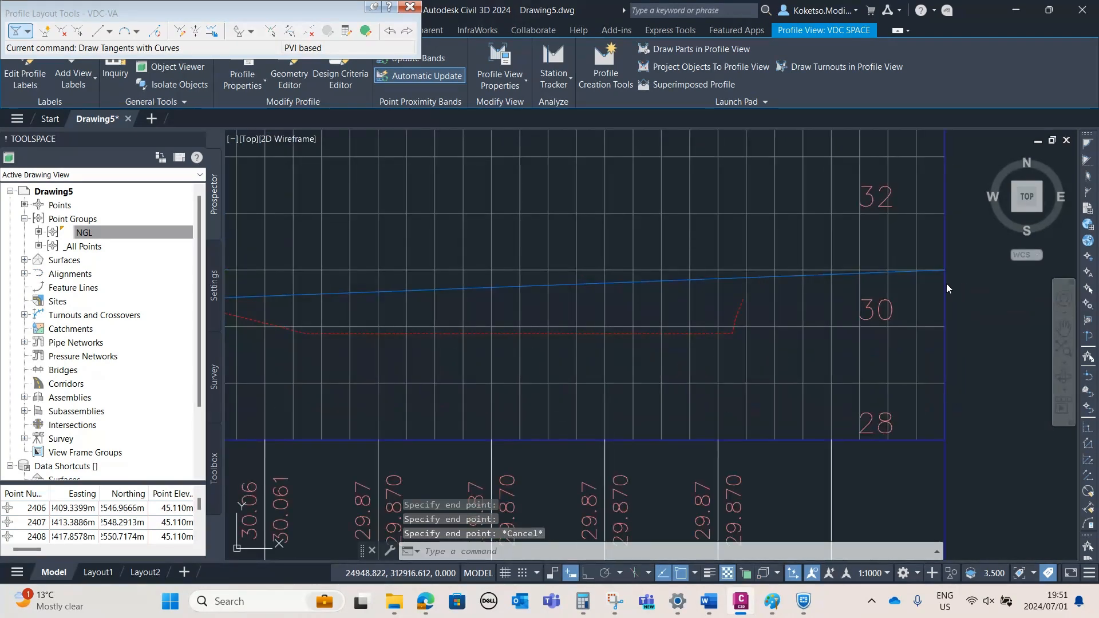
pyautogui.scroll(-4, 743, 337)
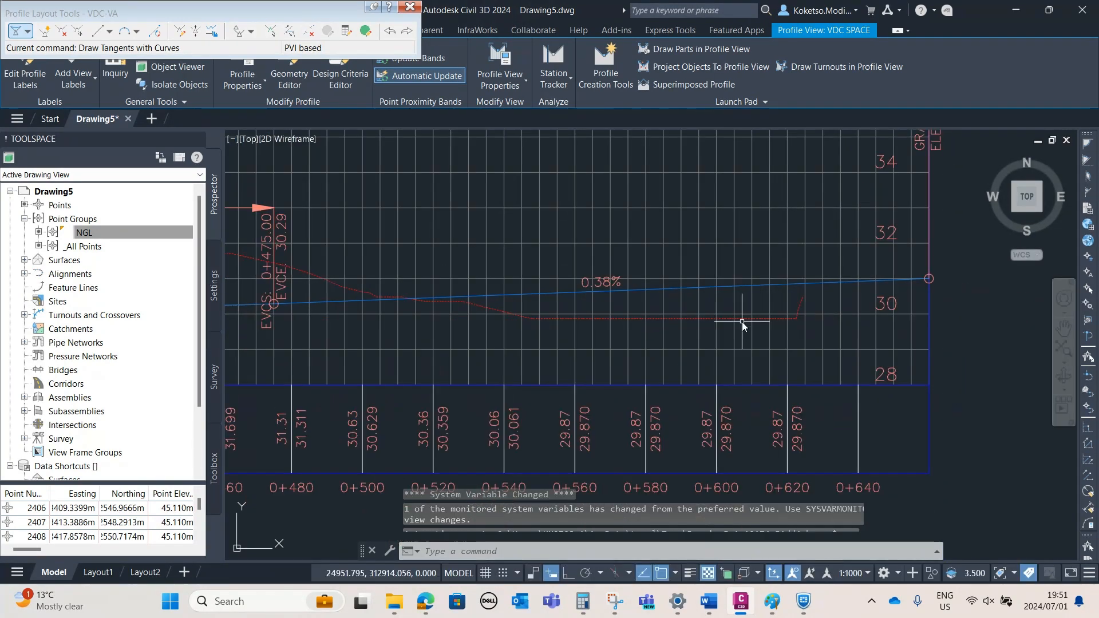
pyautogui.moveTo(584, 292); pyautogui.dragTo(643, 301, button='middle')
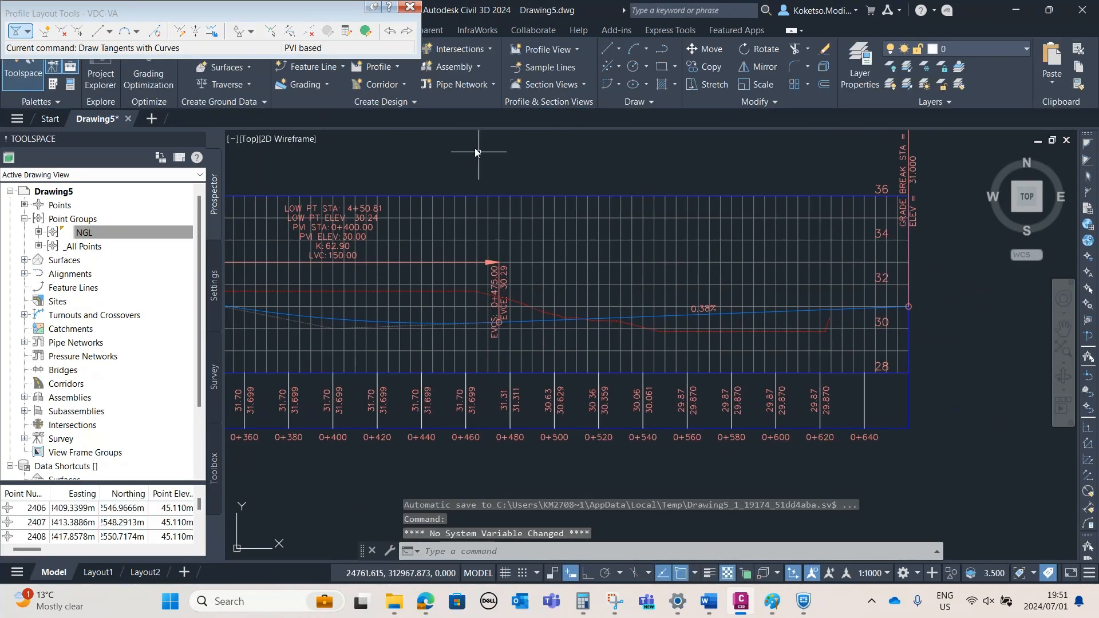
pyautogui.click(409, 7)
# Examine the vertical curve labels and the design line against the ground line along the VDC profile view
pyautogui.scroll(-3, 421, 319)
pyautogui.scroll(5, 422, 319)
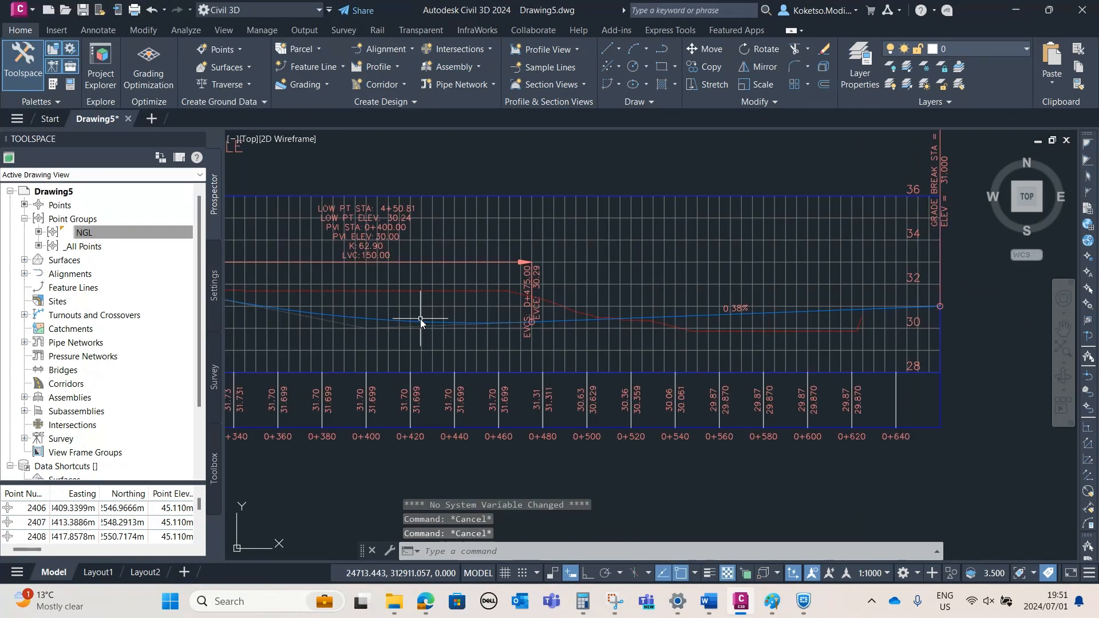
pyautogui.scroll(-4, 423, 316)
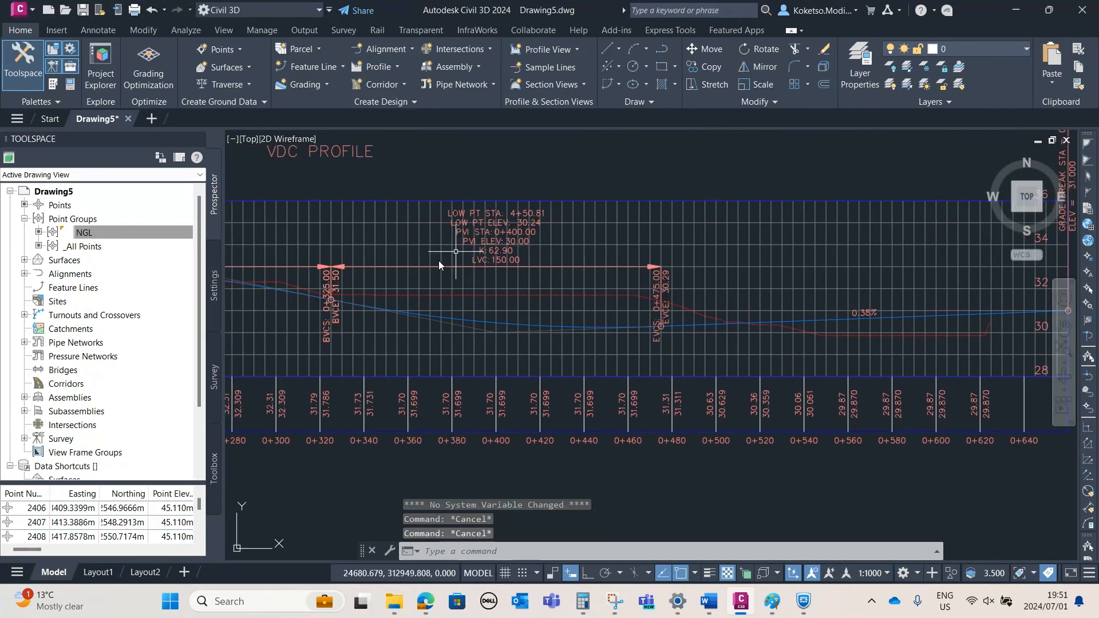
pyautogui.scroll(4, 342, 294)
pyautogui.scroll(1, 342, 291)
pyautogui.scroll(-1, 342, 291)
pyautogui.moveTo(537, 235); pyautogui.dragTo(542, 277, button='middle')
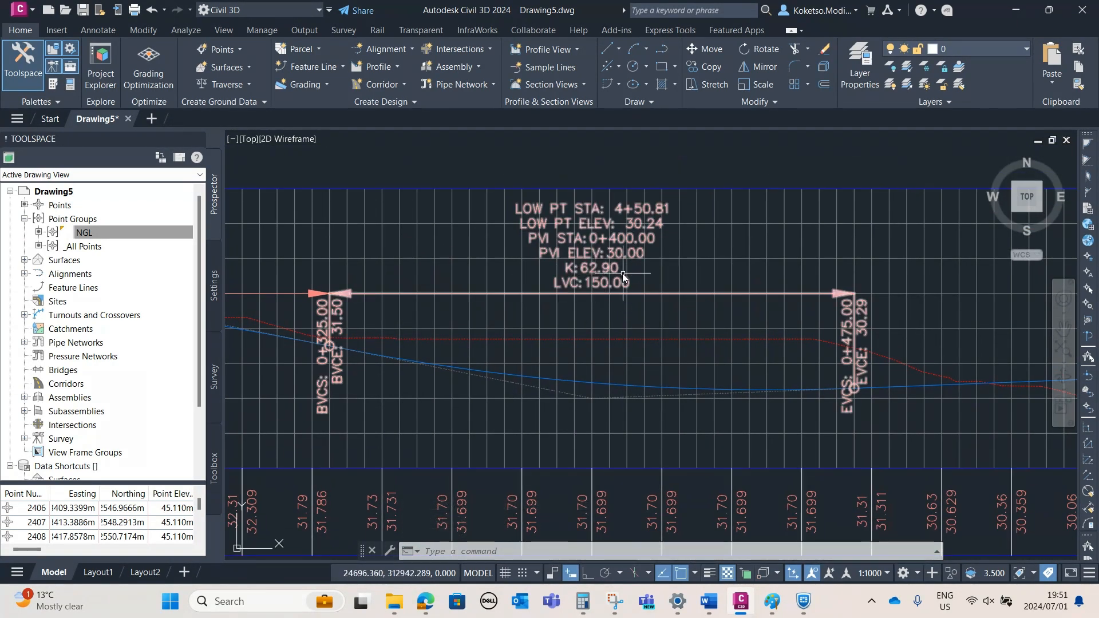
pyautogui.scroll(-2, 600, 266)
pyautogui.scroll(4, 655, 281)
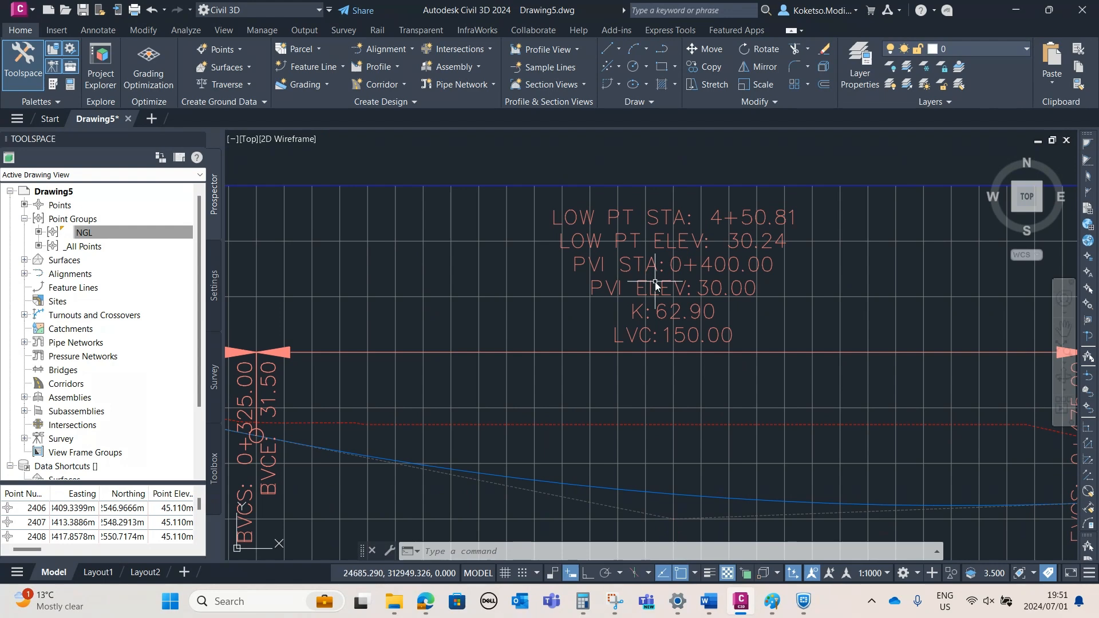
pyautogui.scroll(-4, 655, 281)
pyautogui.scroll(2, 663, 283)
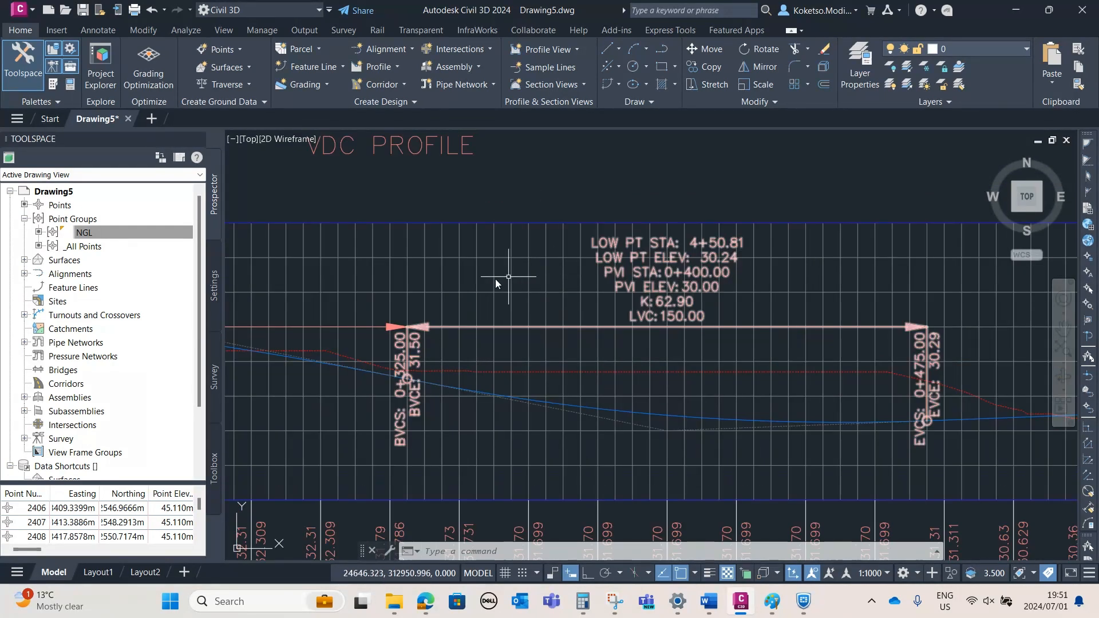
pyautogui.scroll(-3, 422, 311)
pyautogui.scroll(1, 489, 289)
pyautogui.scroll(-2, 542, 302)
pyautogui.scroll(-2, 542, 301)
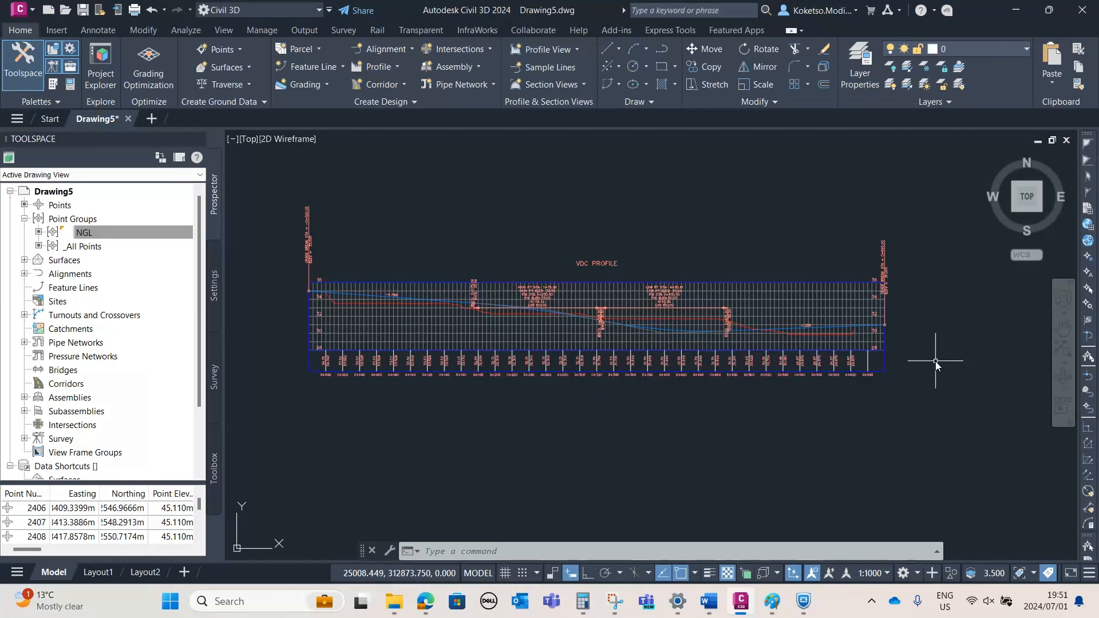
# Create a new assembly named VDC with type Other, the Basic assembly style and the All Codes code set style
pyautogui.scroll(-3, 674, 352)
pyautogui.scroll(2, 629, 418)
pyautogui.moveTo(636, 400); pyautogui.dragTo(590, 318, button='middle')
pyautogui.scroll(-2, 619, 361)
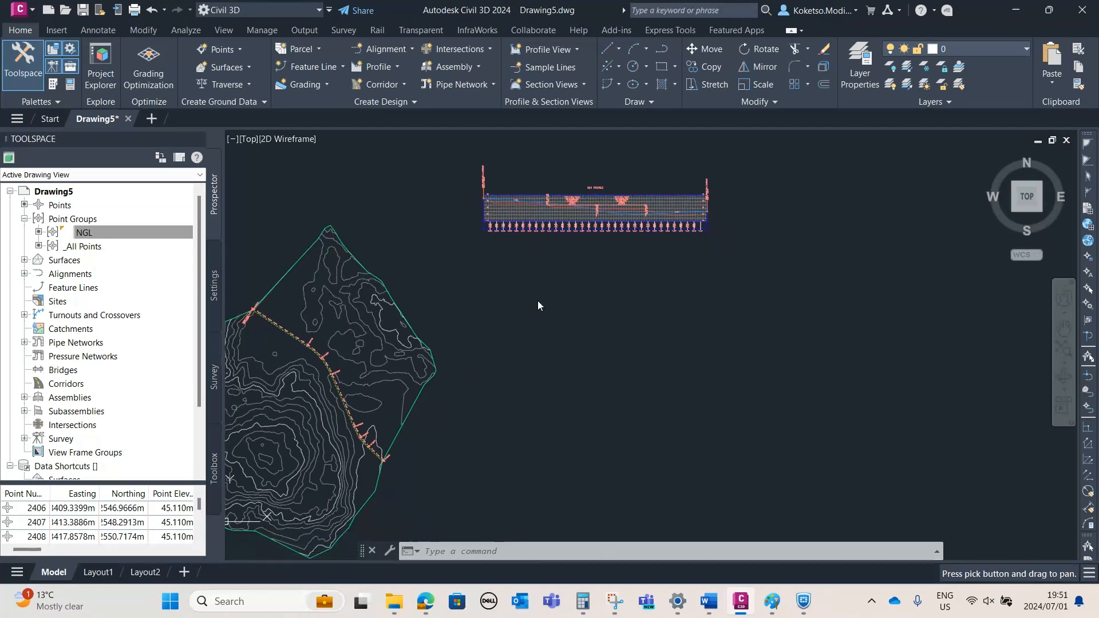
pyautogui.scroll(2, 537, 301)
pyautogui.moveTo(537, 300)
pyautogui.mouseDown(button='middle')
pyautogui.moveTo(515, 386)
pyautogui.moveTo(477, 365)
pyautogui.mouseUp(button='middle')
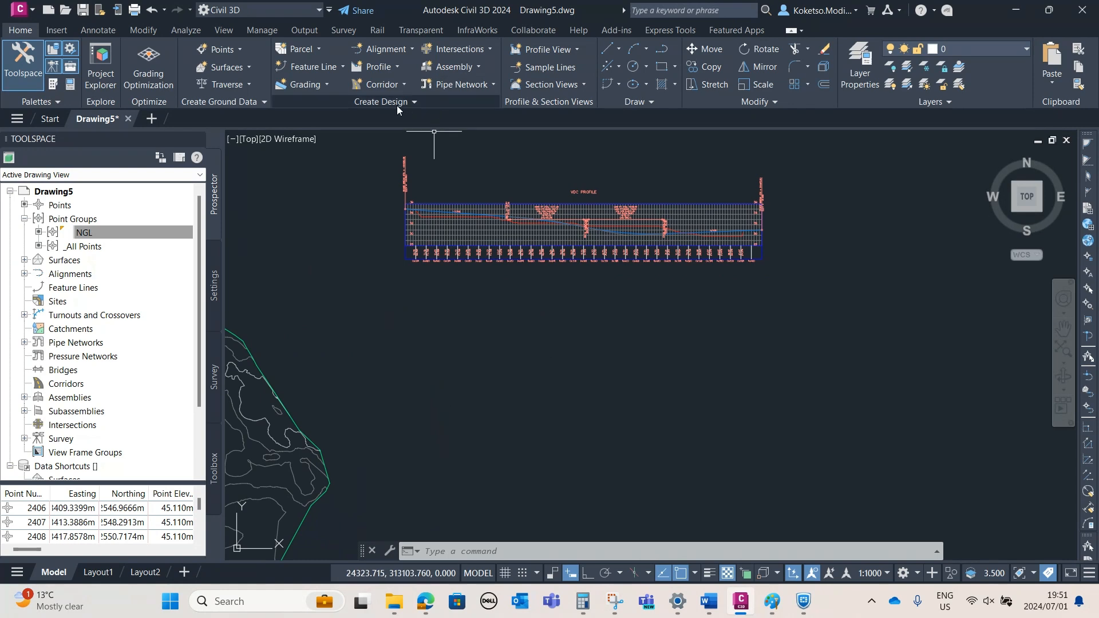
pyautogui.click(447, 67)
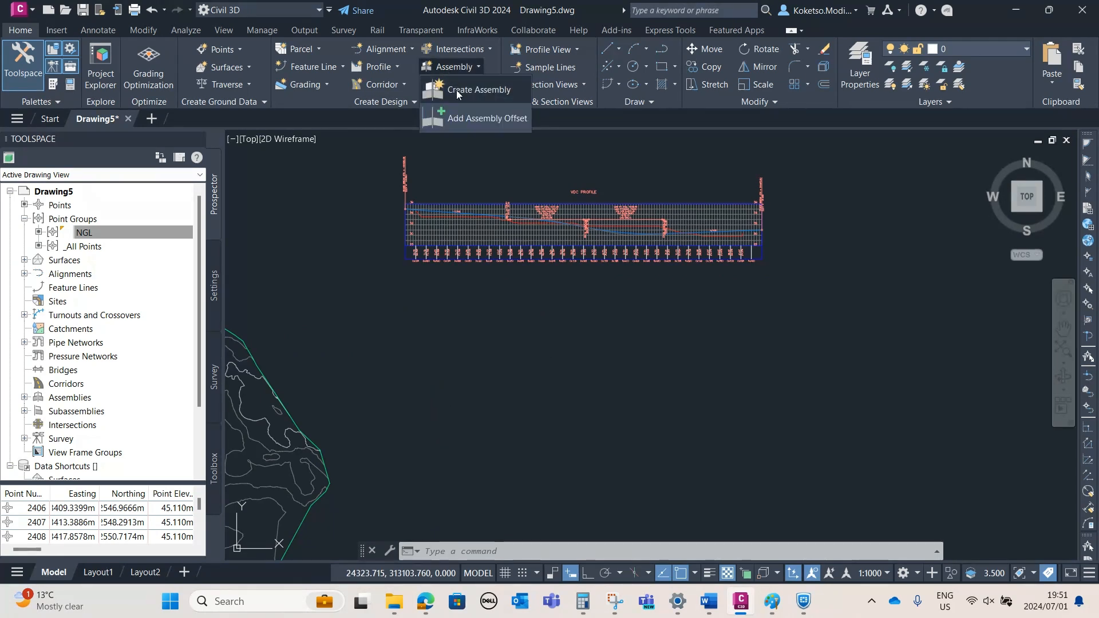
pyautogui.click(455, 90)
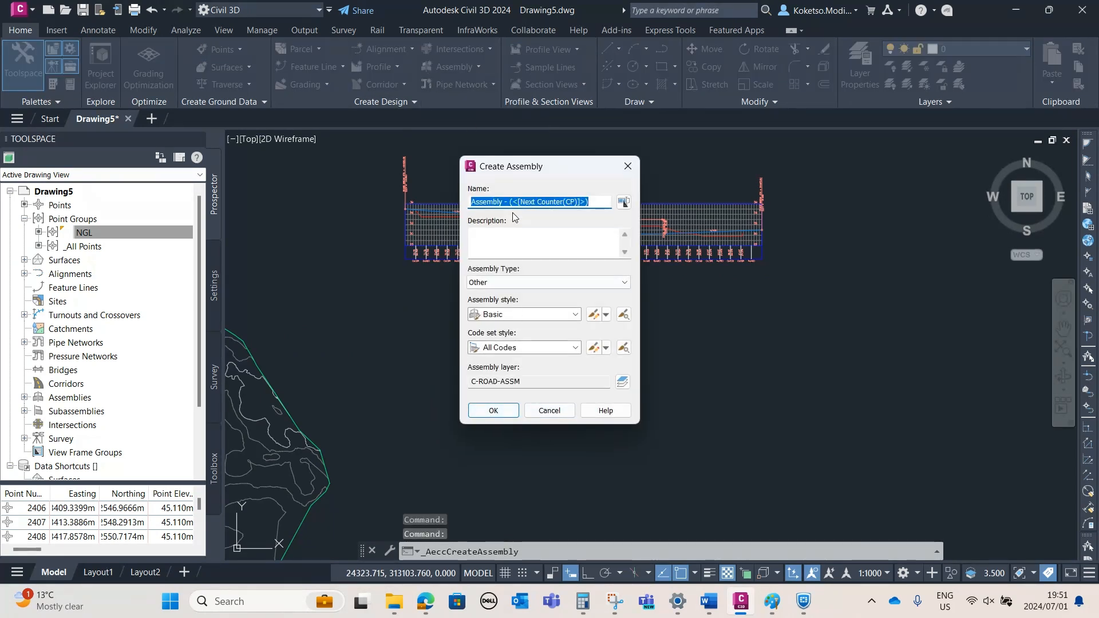
pyautogui.write('VDC')
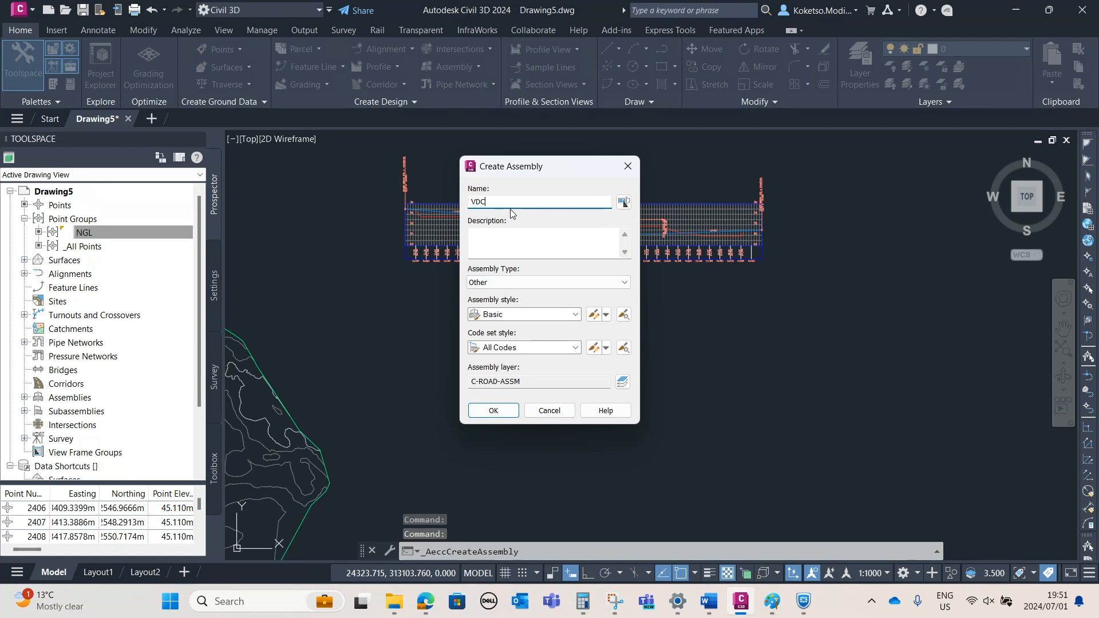
pyautogui.click(508, 282)
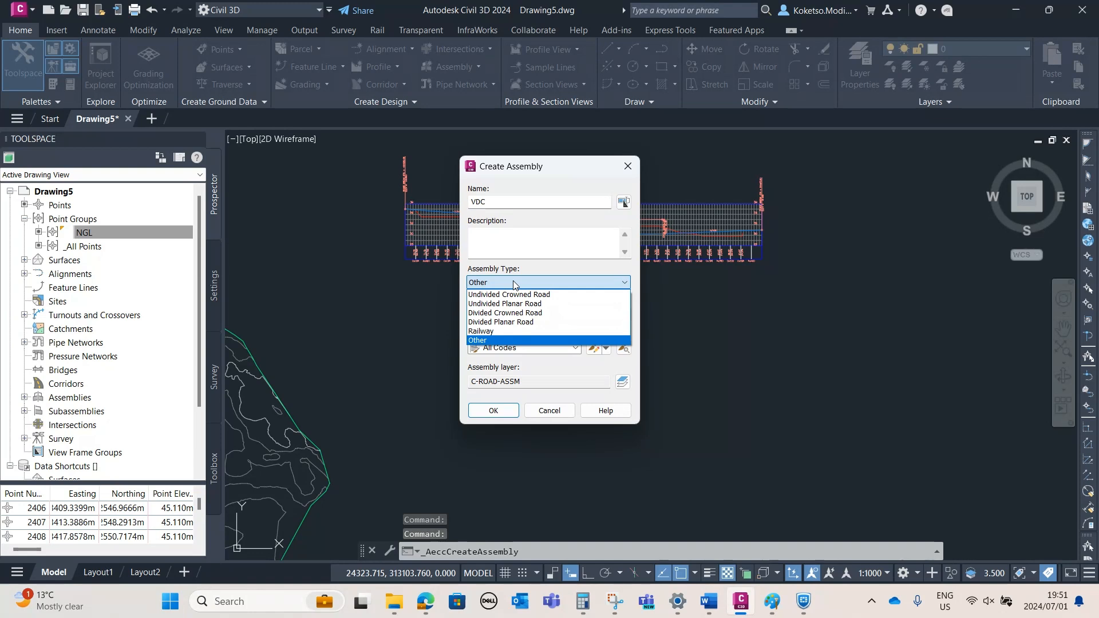
pyautogui.click(479, 341)
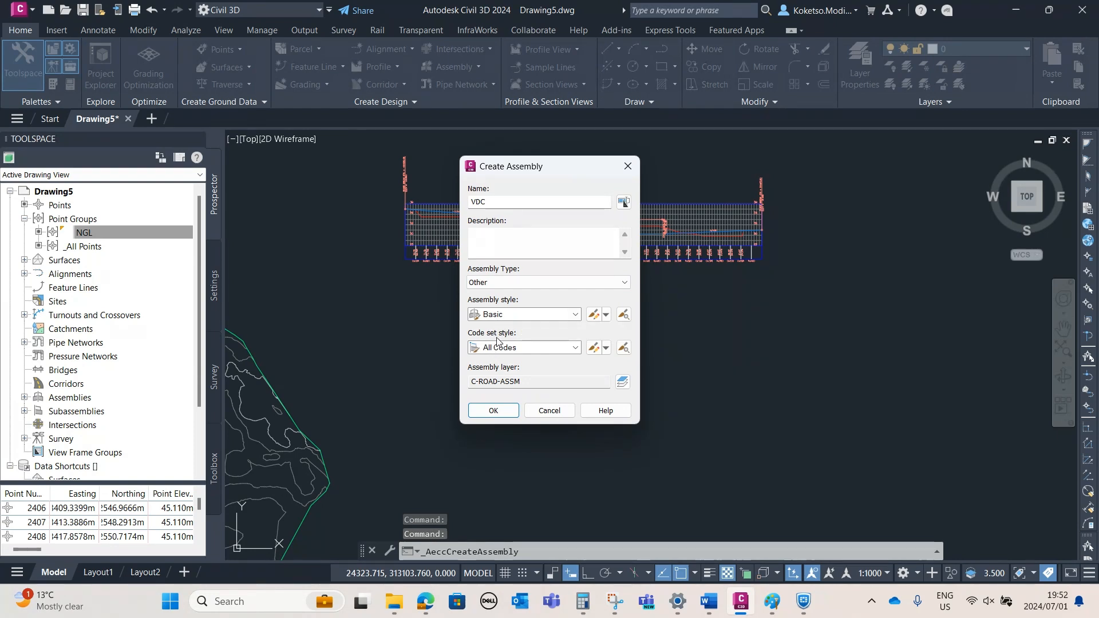
pyautogui.click(509, 411)
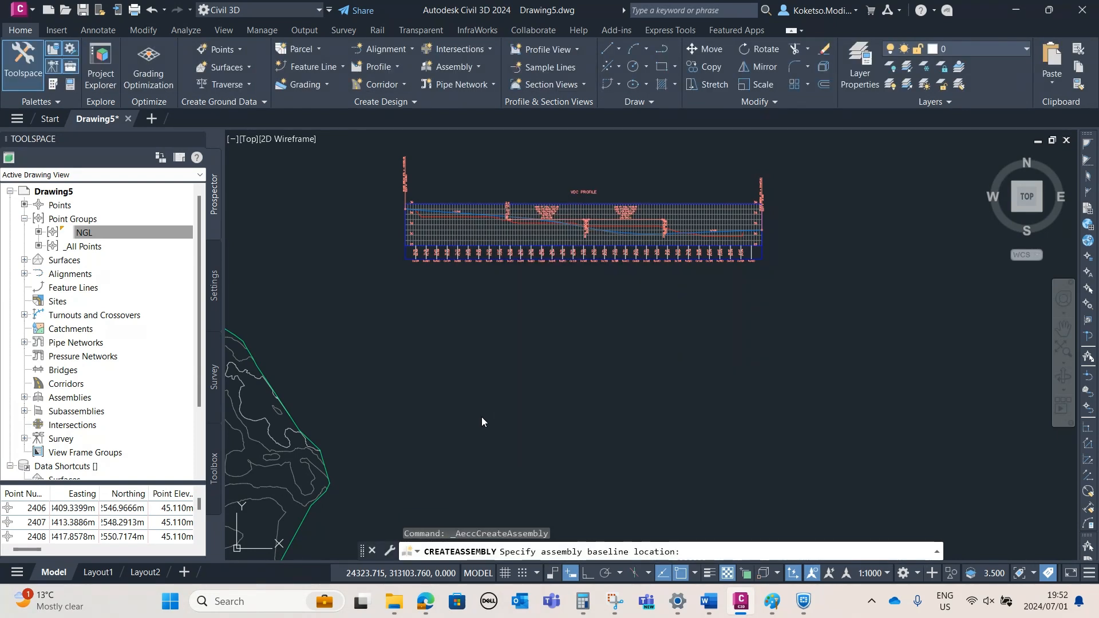
# Place the assembly baseline in the empty area below the VDC profile view and check its marker up close
pyautogui.click(443, 358)
pyautogui.moveTo(674, 359); pyautogui.dragTo(479, 340, button='middle')
pyautogui.scroll(4, 481, 335)
pyautogui.scroll(-4, 446, 349)
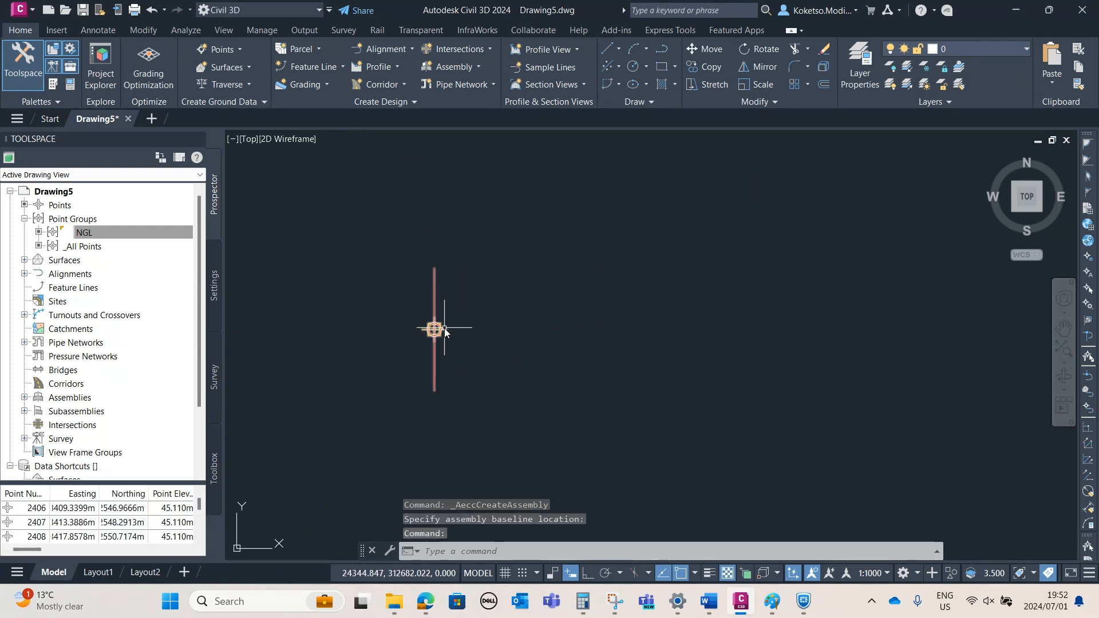
# Select the VDC assembly baseline and open the subassembly tool palettes from it
pyautogui.scroll(2, 442, 333)
pyautogui.moveTo(437, 367); pyautogui.dragTo(426, 404, button='middle')
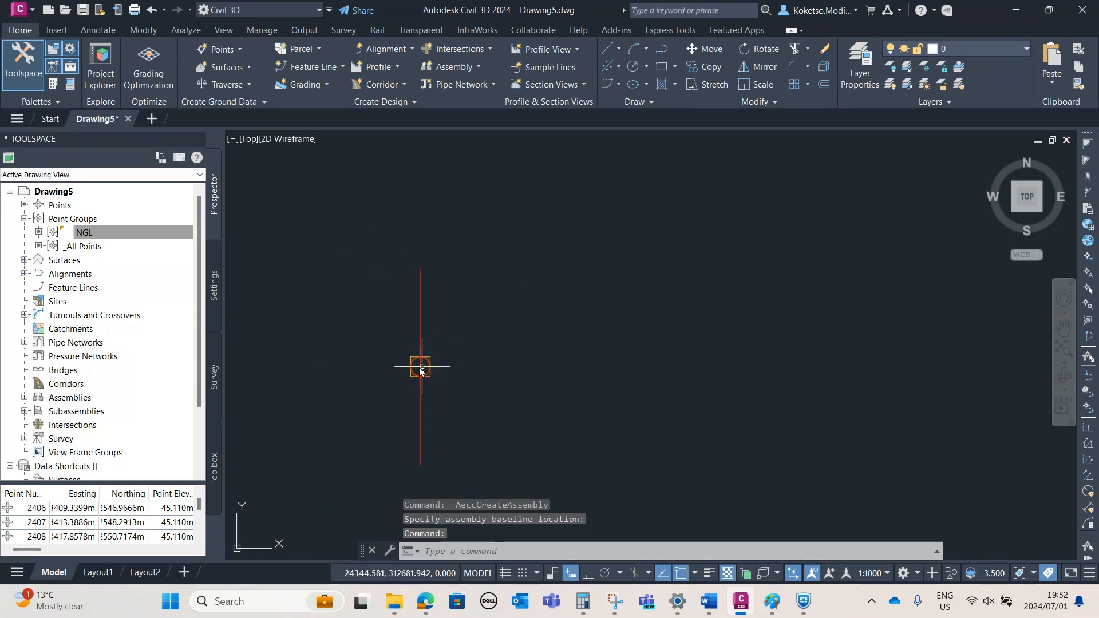
pyautogui.scroll(2, 431, 361)
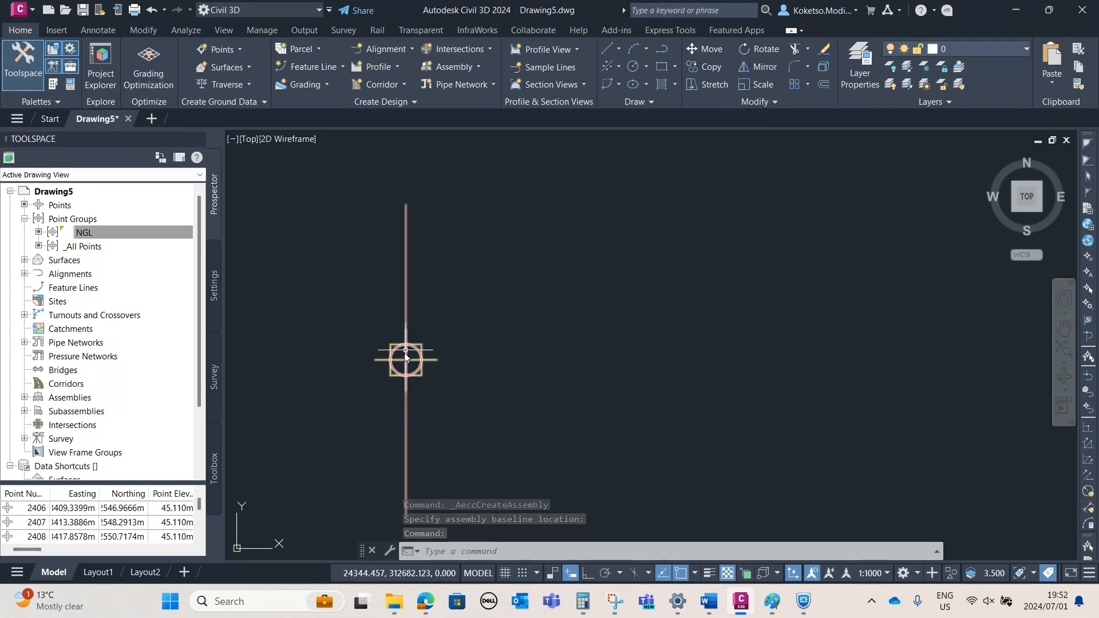
pyautogui.scroll(-2, 421, 342)
pyautogui.scroll(1, 446, 363)
pyautogui.moveTo(447, 365); pyautogui.dragTo(526, 337, button='middle')
pyautogui.click(651, 208)
pyautogui.click(344, 452)
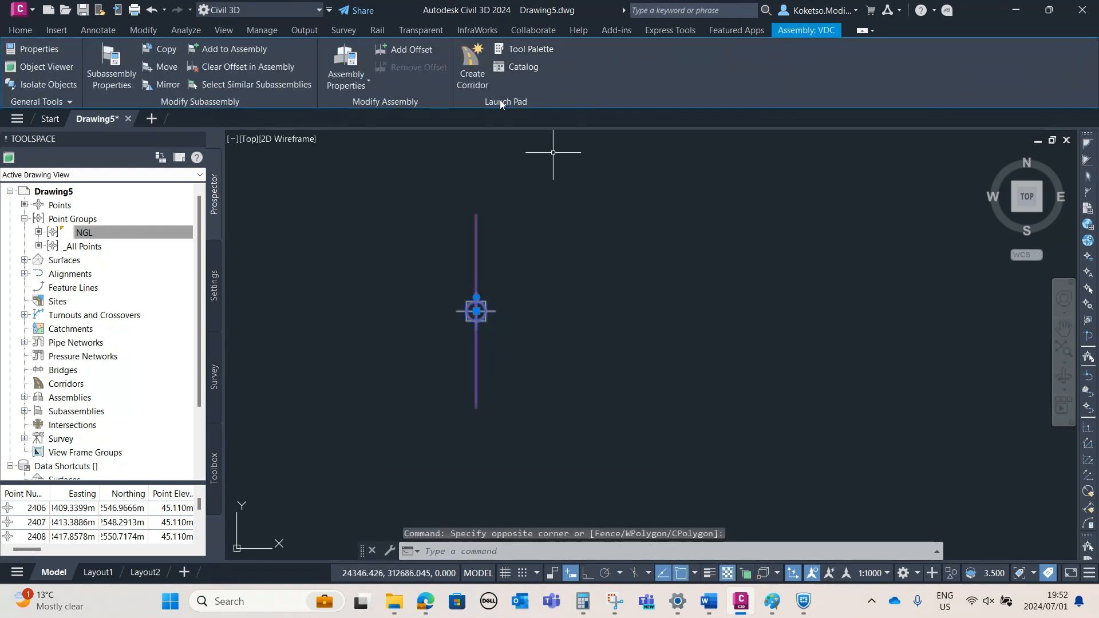
pyautogui.click(510, 52)
pyautogui.click(509, 54)
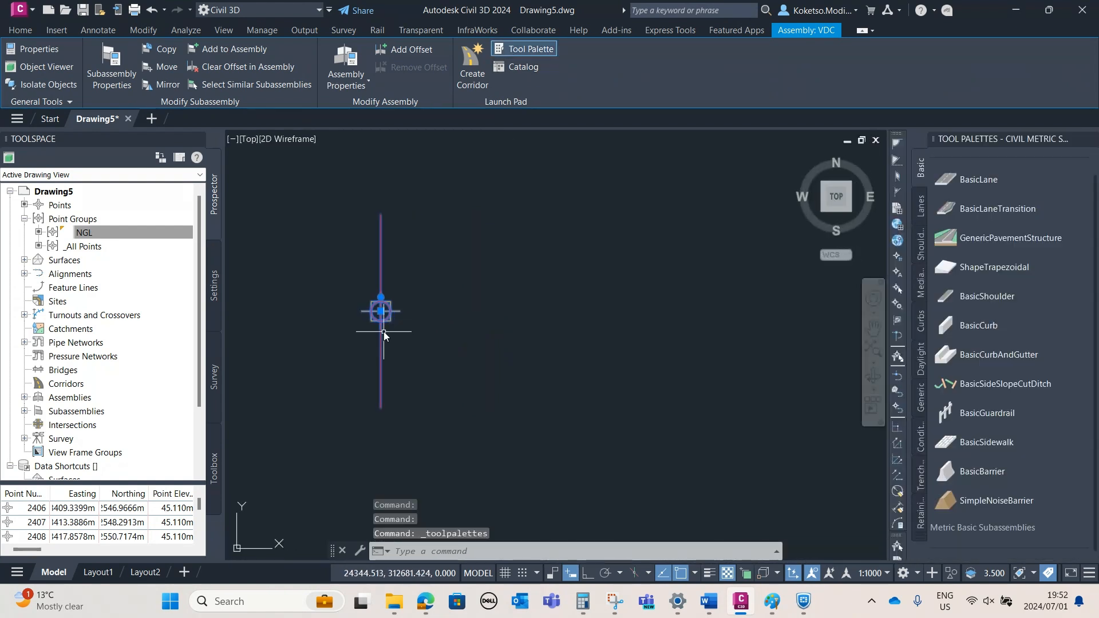
pyautogui.press('Escape')
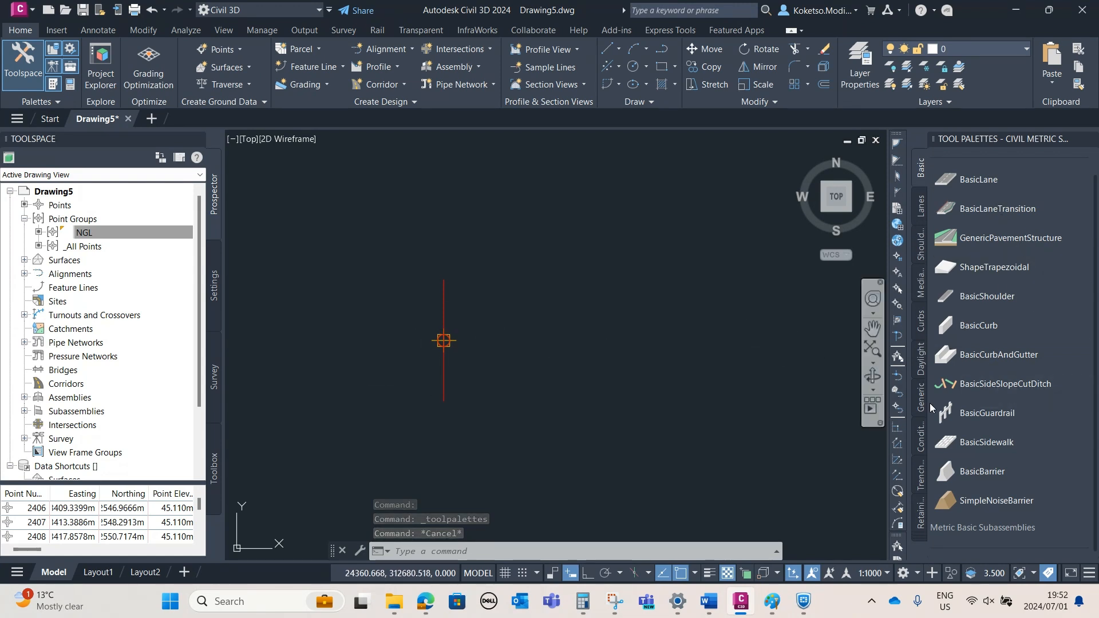
# Try the BridgeBoxGirder2 subassembly from the metric Bridge set on the VDC assembly baseline
pyautogui.click(921, 538)
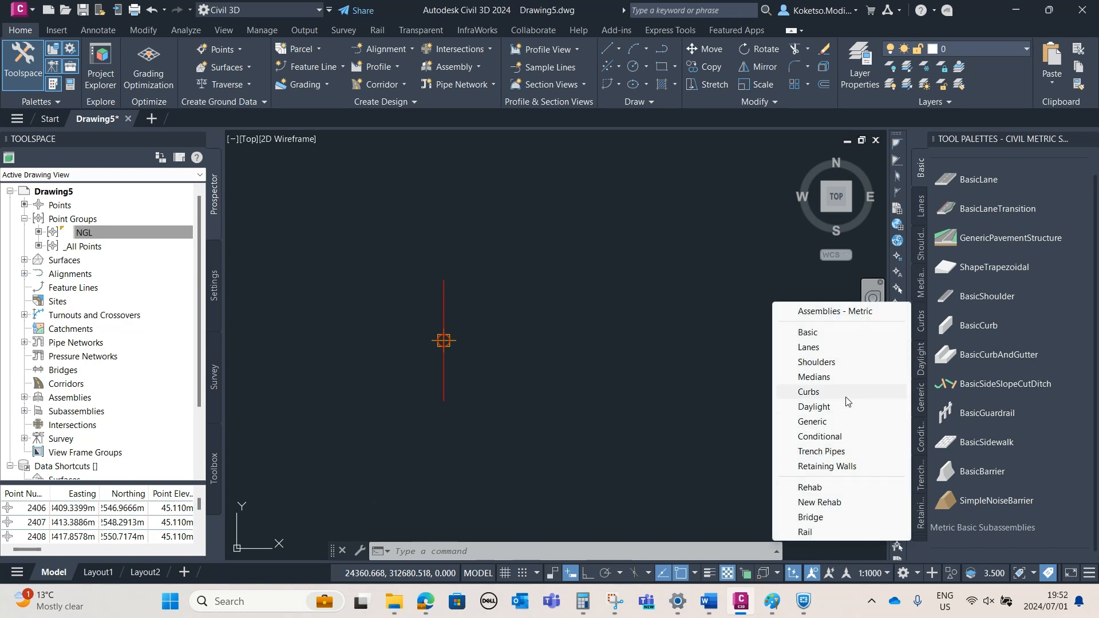
pyautogui.click(818, 517)
pyautogui.click(964, 234)
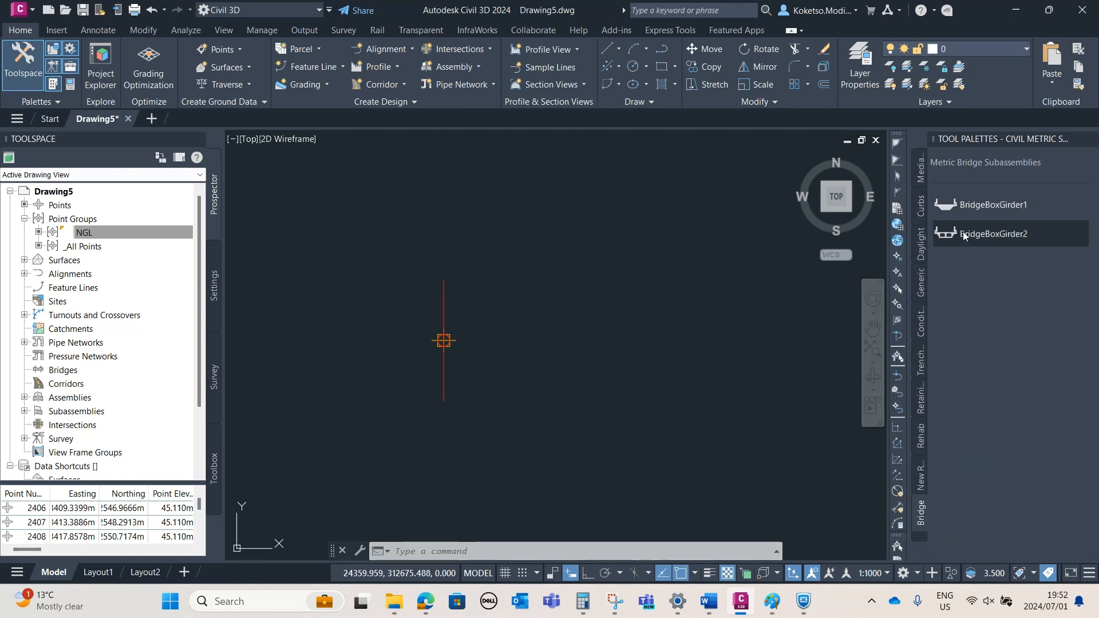
pyautogui.click(451, 336)
pyautogui.press('Return')
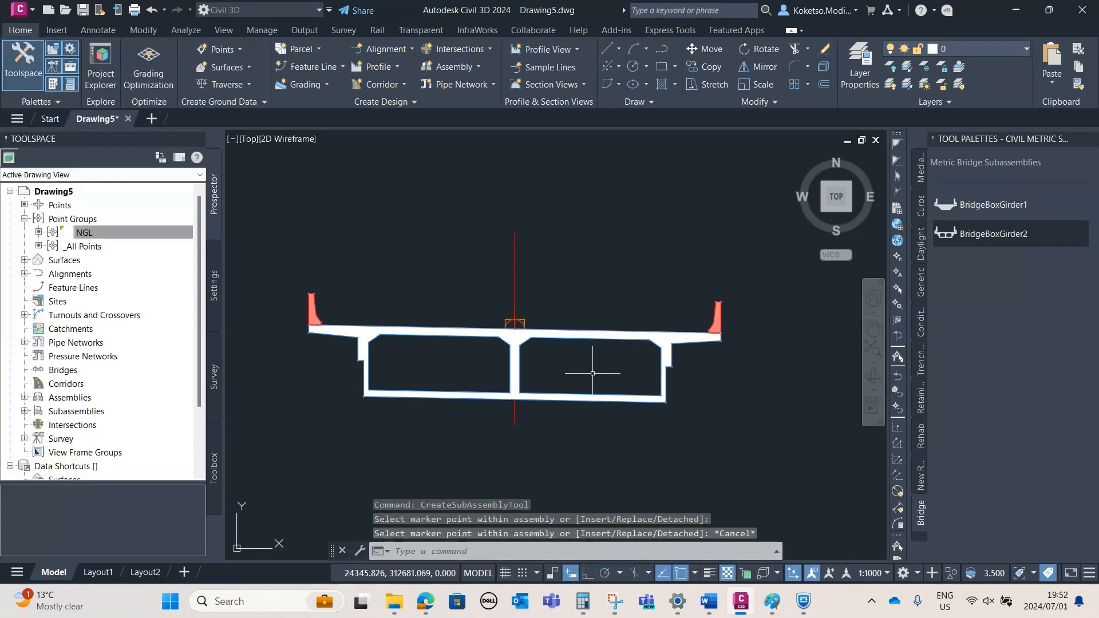
pyautogui.press('Escape')
pyautogui.scroll(3, 733, 352)
pyautogui.scroll(-3, 784, 323)
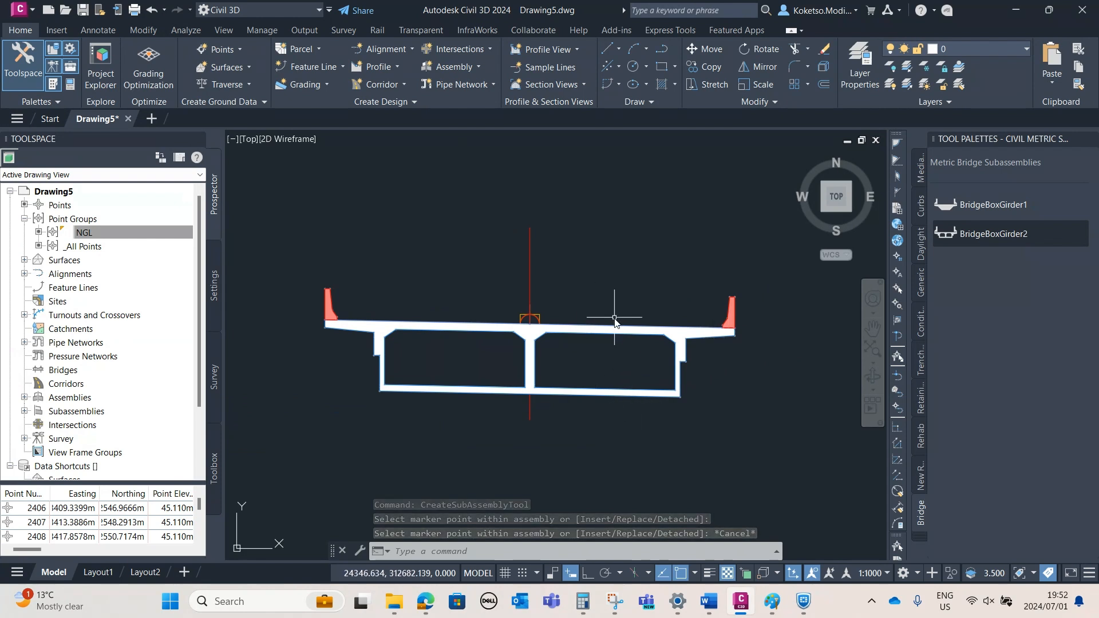
# Delete the bridge box girder subassembly from the VDC assembly
pyautogui.click(732, 236)
pyautogui.click(641, 499)
pyautogui.press('Delete')
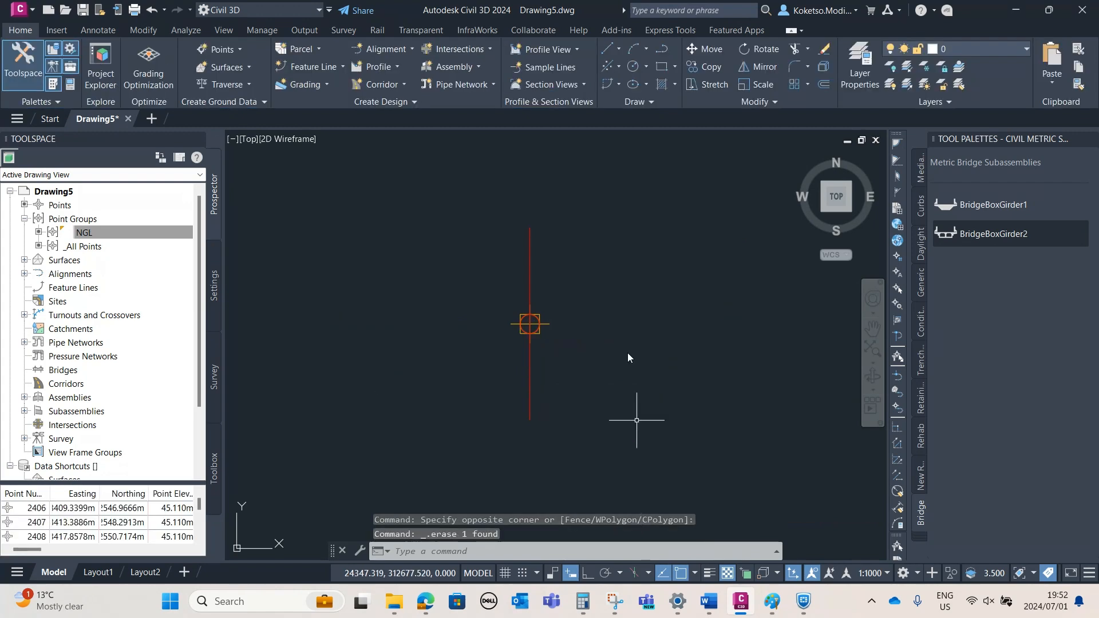
pyautogui.moveTo(566, 326)
pyautogui.mouseDown(button='middle')
pyautogui.moveTo(498, 356)
pyautogui.moveTo(523, 369)
pyautogui.moveTo(487, 360)
pyautogui.mouseUp(button='middle')
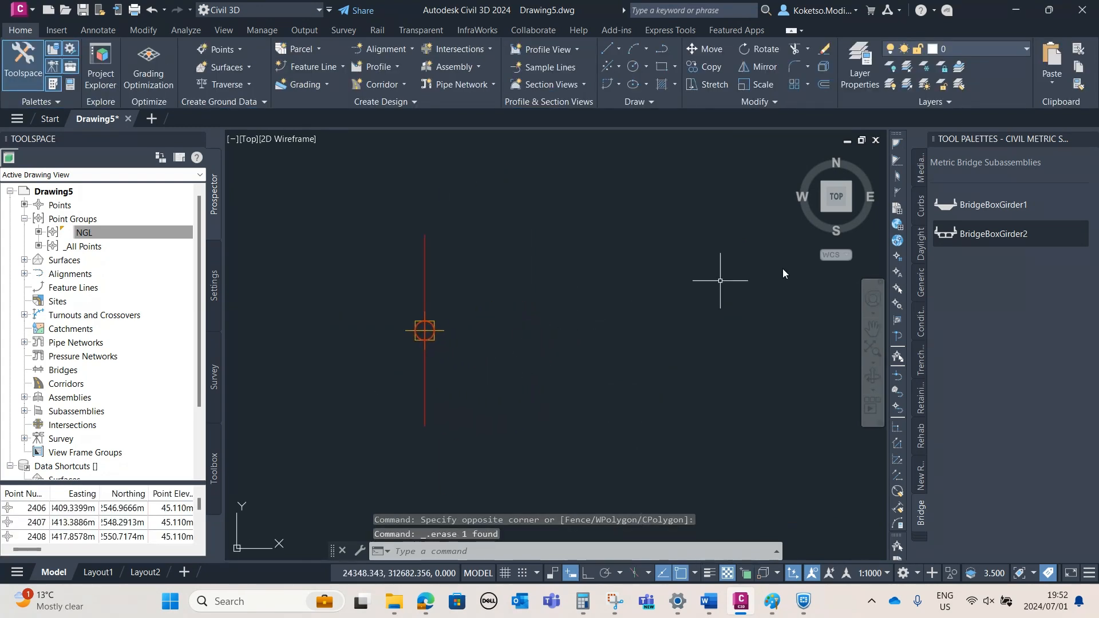
# Attach a BasicLane subassembly from the metric Basic set to the right and left sides of the assembly baseline
pyautogui.click(920, 172)
pyautogui.click(921, 515)
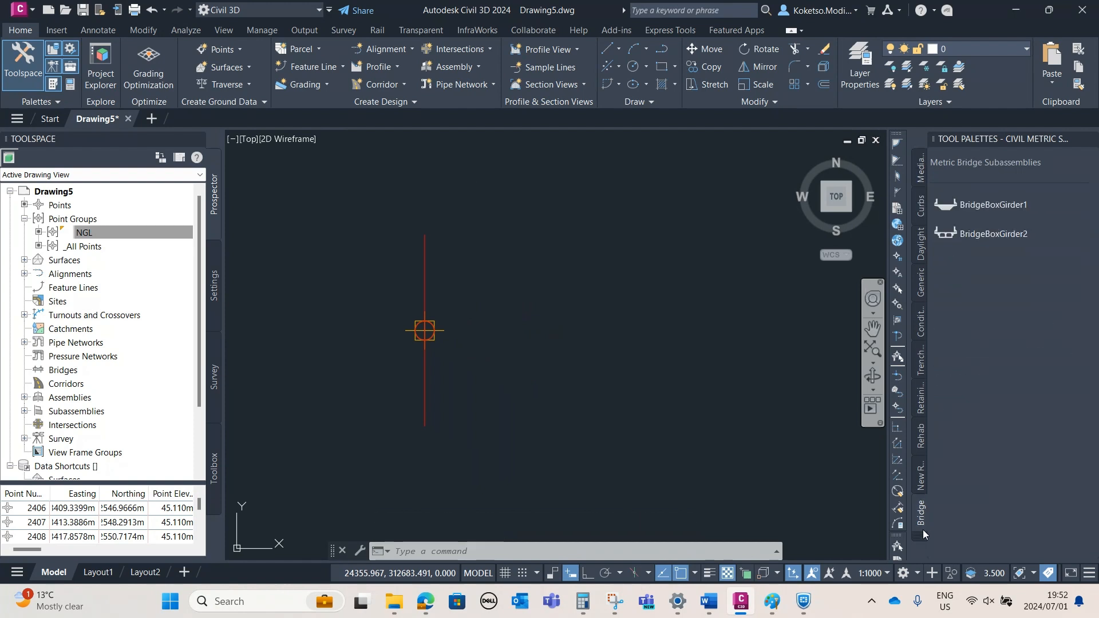
pyautogui.click(920, 537)
pyautogui.click(806, 327)
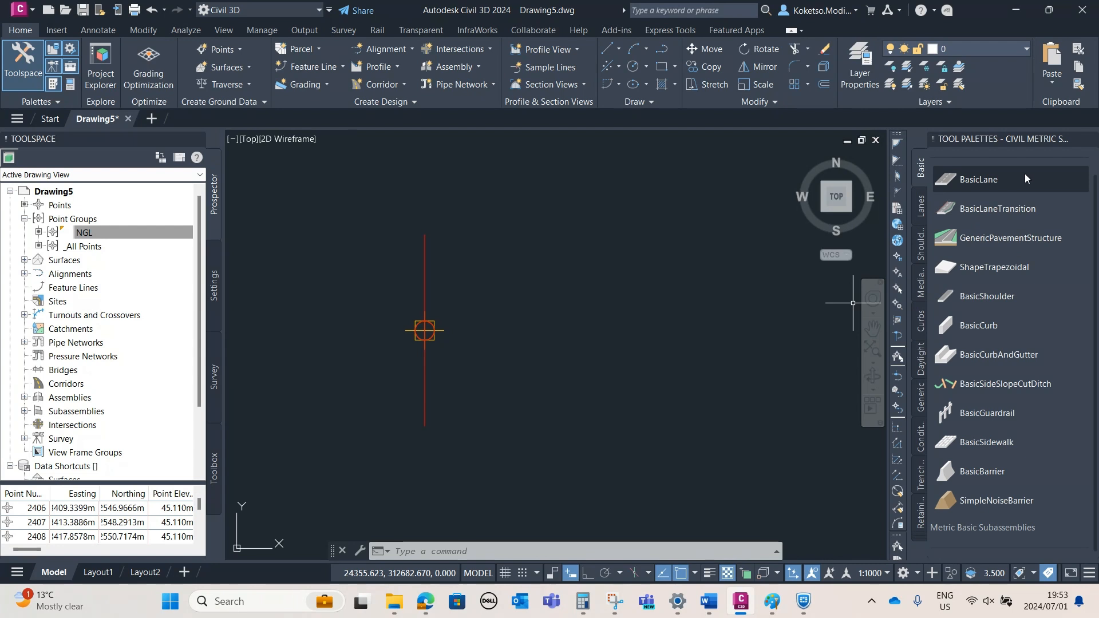
pyautogui.click(988, 182)
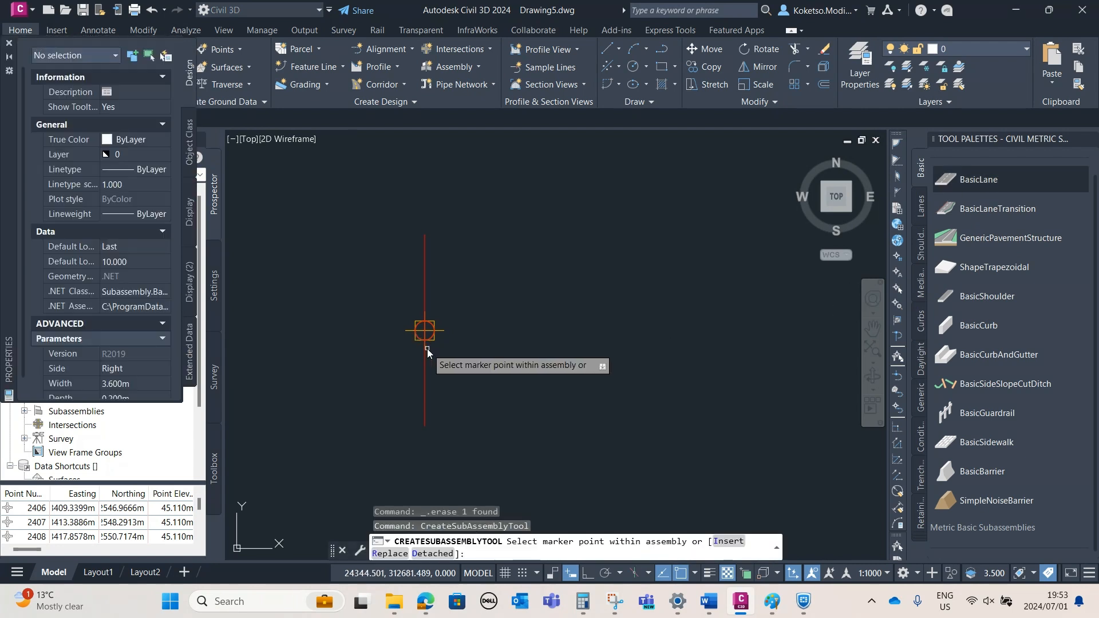
pyautogui.click(434, 330)
pyautogui.moveTo(450, 395); pyautogui.dragTo(514, 384, button='middle')
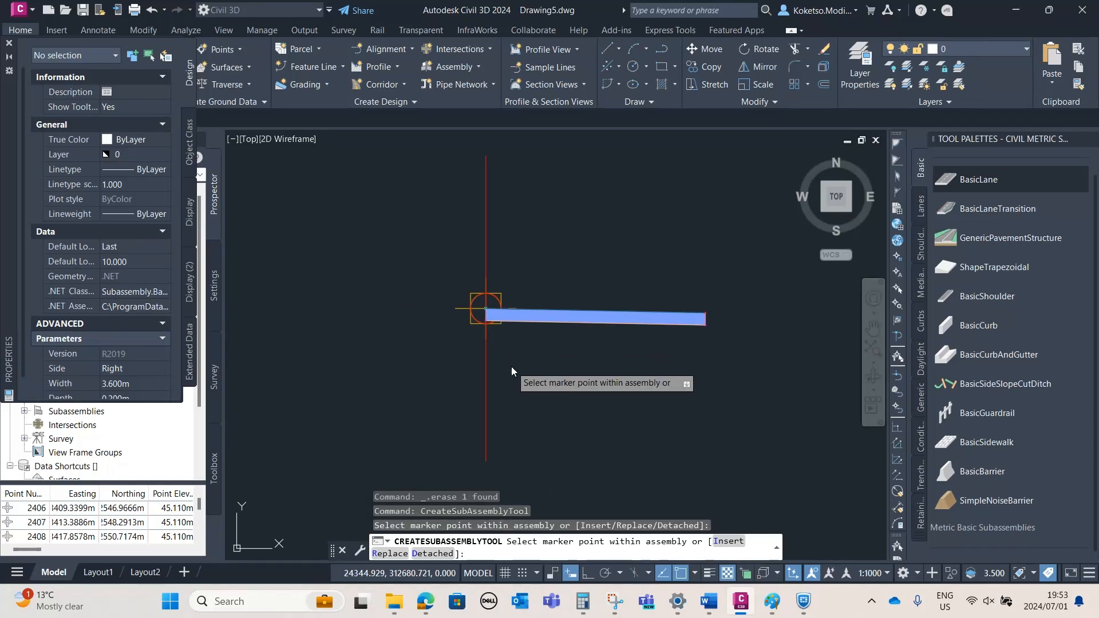
pyautogui.click(471, 318)
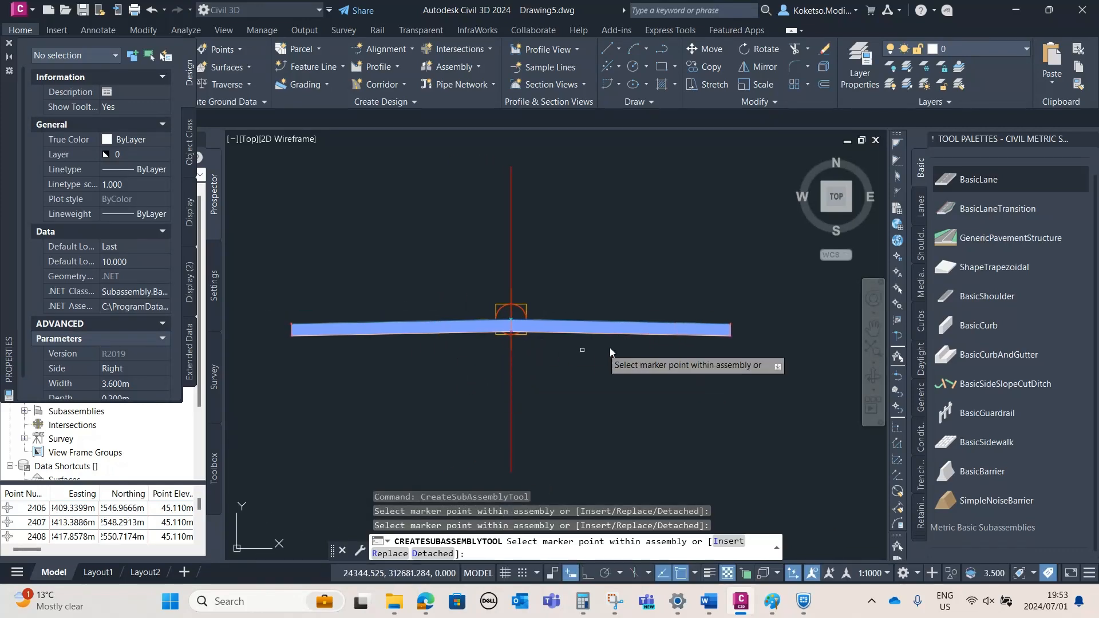
pyautogui.press('Escape')
pyautogui.click(648, 228)
pyautogui.click(594, 379)
pyautogui.click(381, 189)
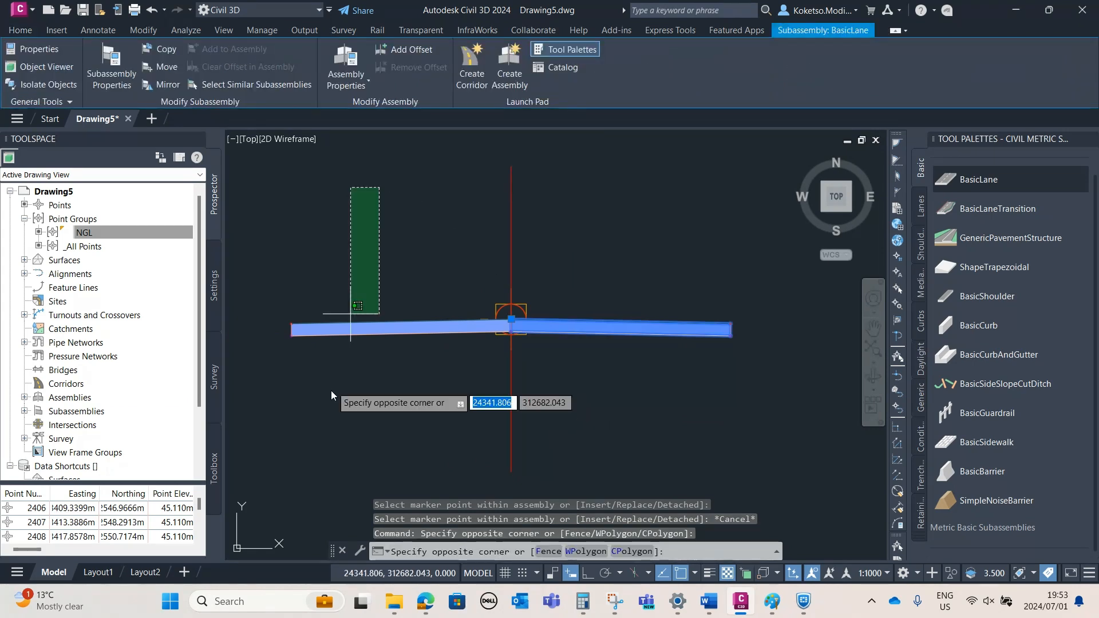
pyautogui.click(315, 347)
pyautogui.press('Escape')
# Open the right BasicLane's subassembly properties and set its width to 5 m
pyautogui.click(675, 246)
pyautogui.click(610, 402)
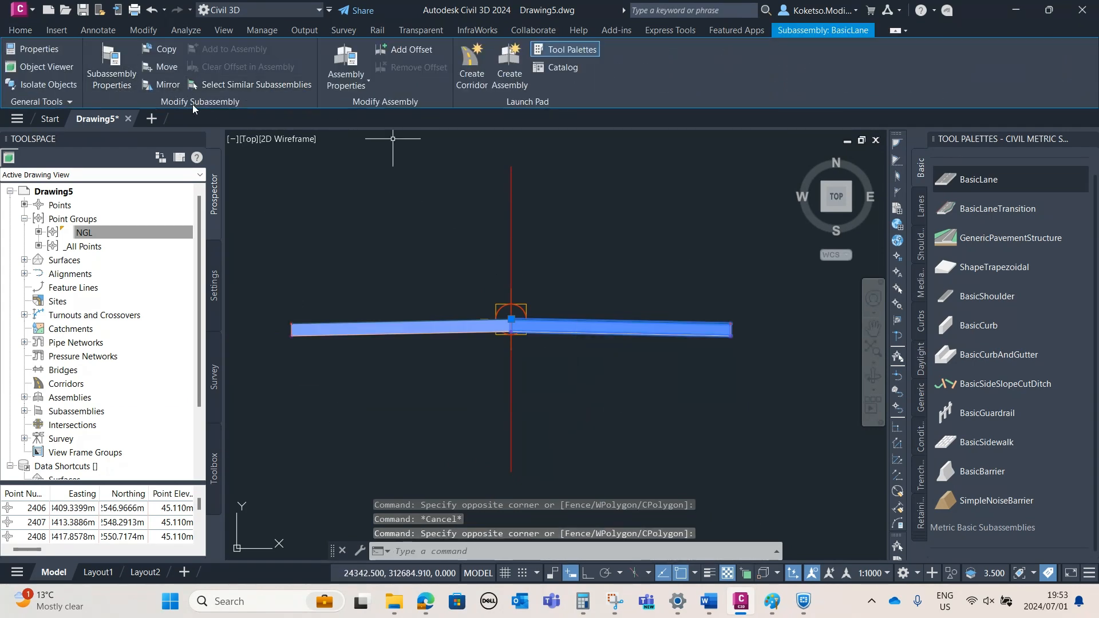
pyautogui.click(110, 68)
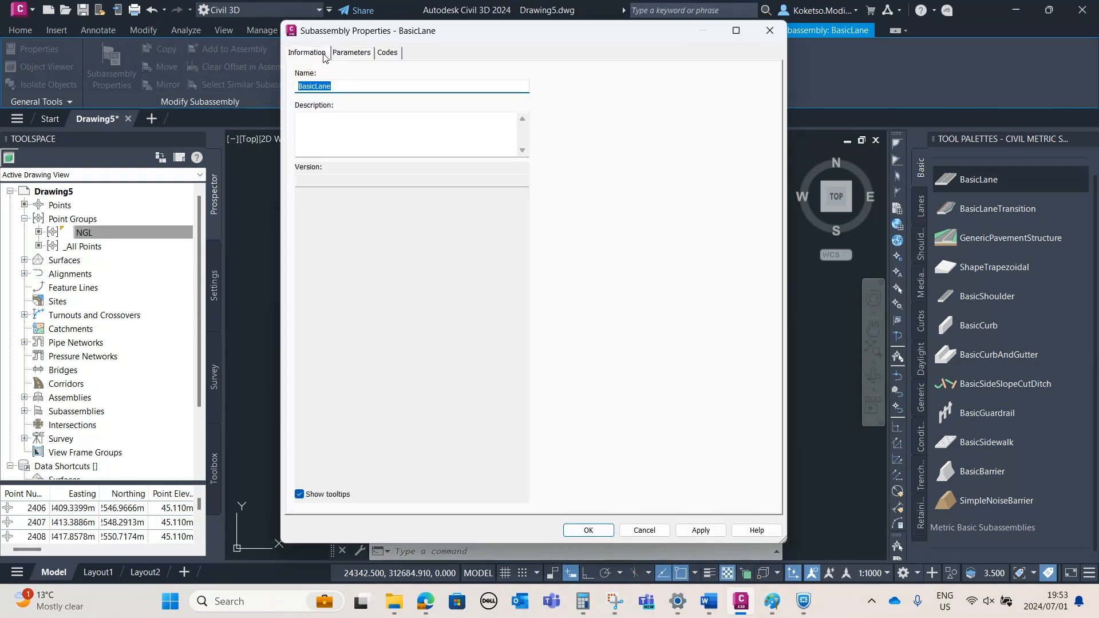
pyautogui.click(350, 52)
pyautogui.click(387, 53)
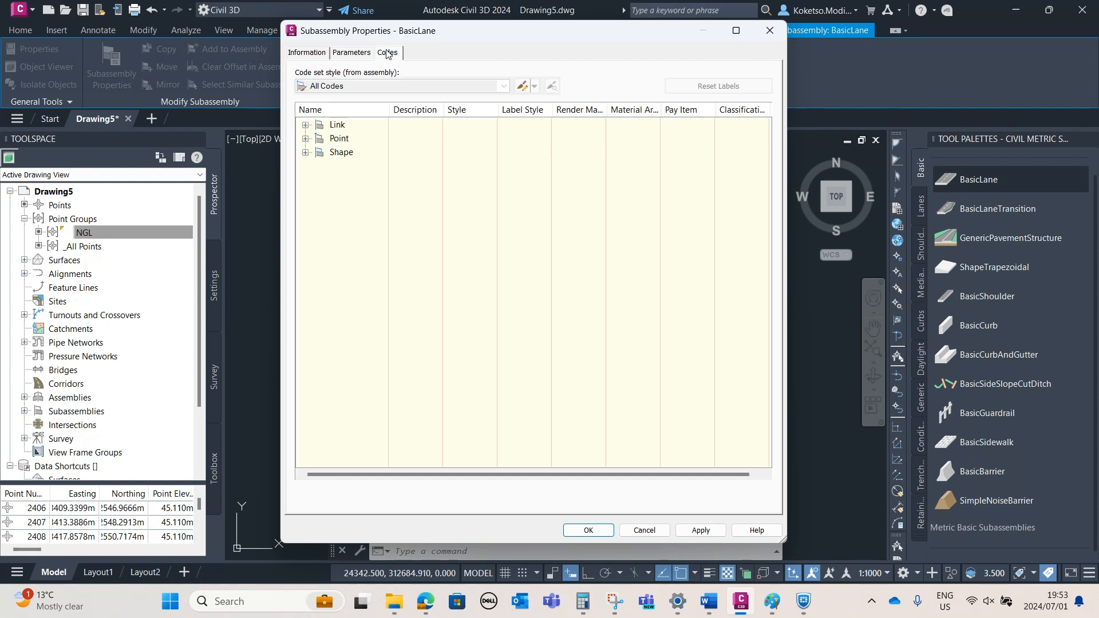
pyautogui.click(347, 52)
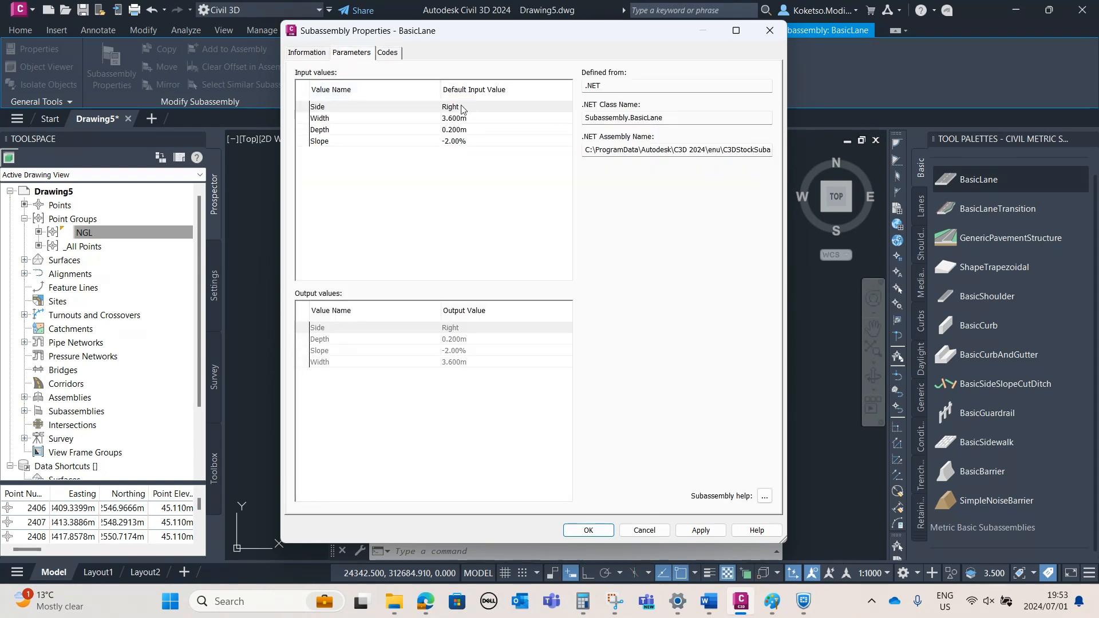
pyautogui.click(473, 120)
pyautogui.click(475, 120)
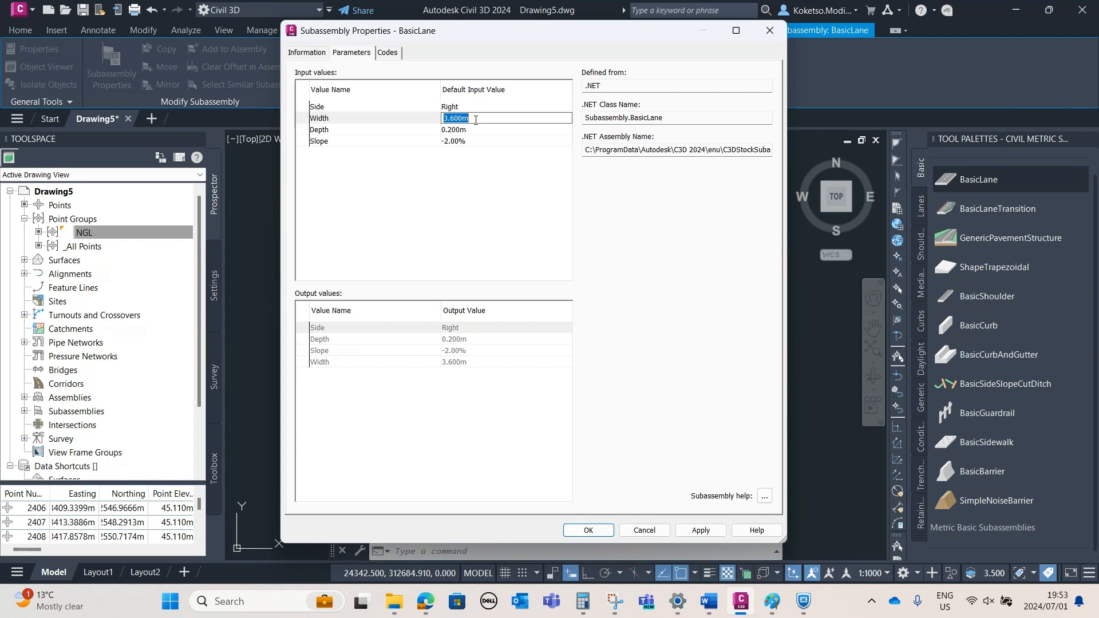
pyautogui.write('5')
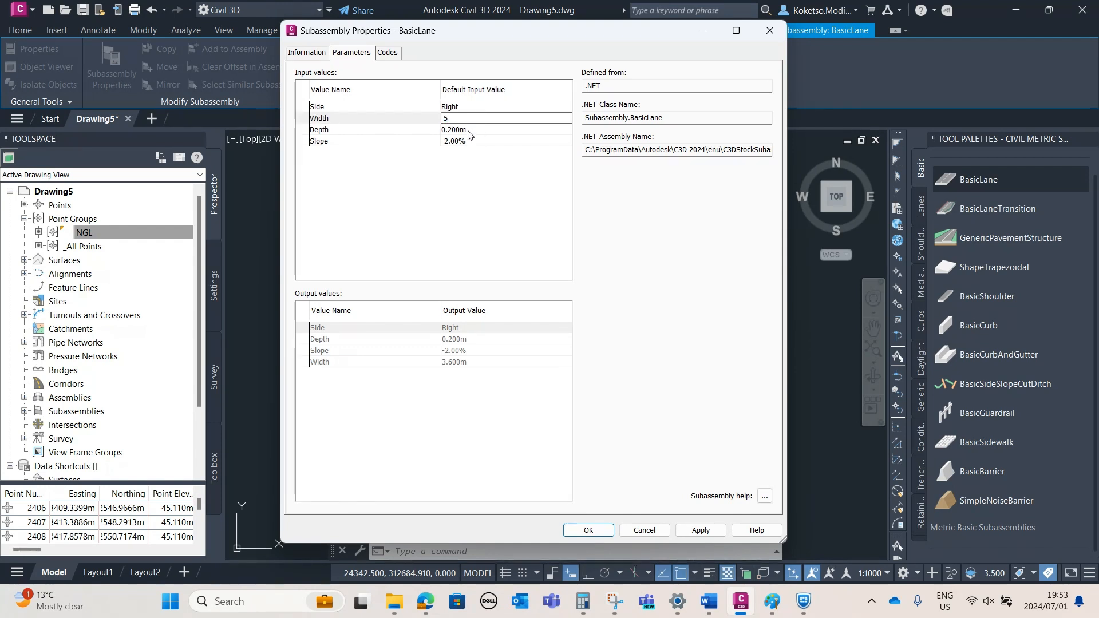
# Set the right lane's depth to 0.3 m, keep the slope at -2.00%, and apply the subassembly properties
pyautogui.click(472, 130)
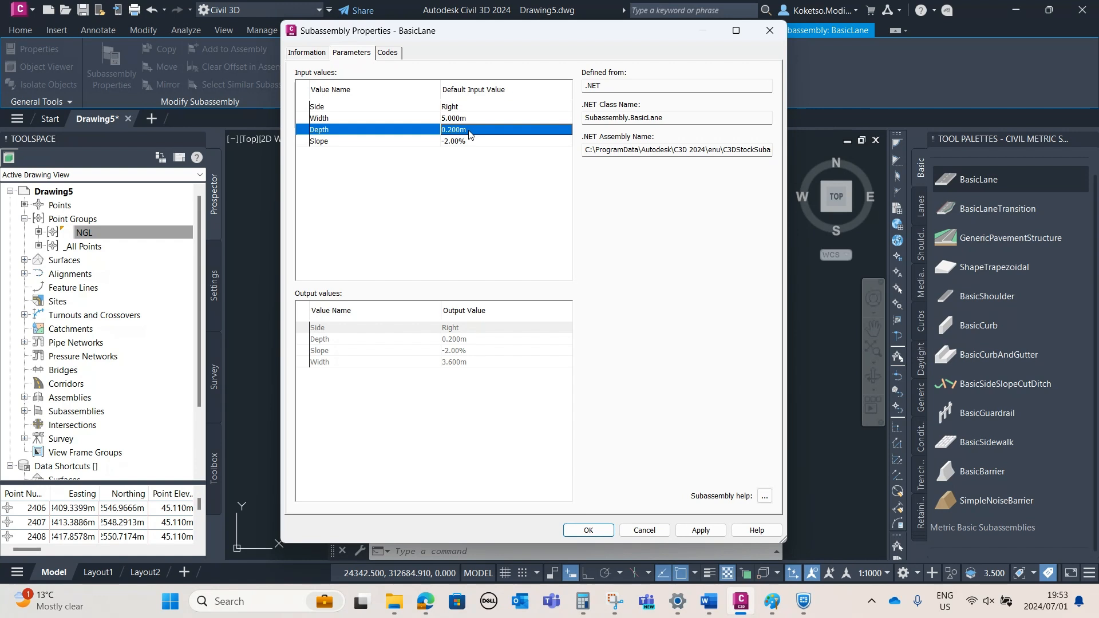
pyautogui.click(468, 130)
pyautogui.write('3')
pyautogui.press('Return')
pyautogui.click(463, 144)
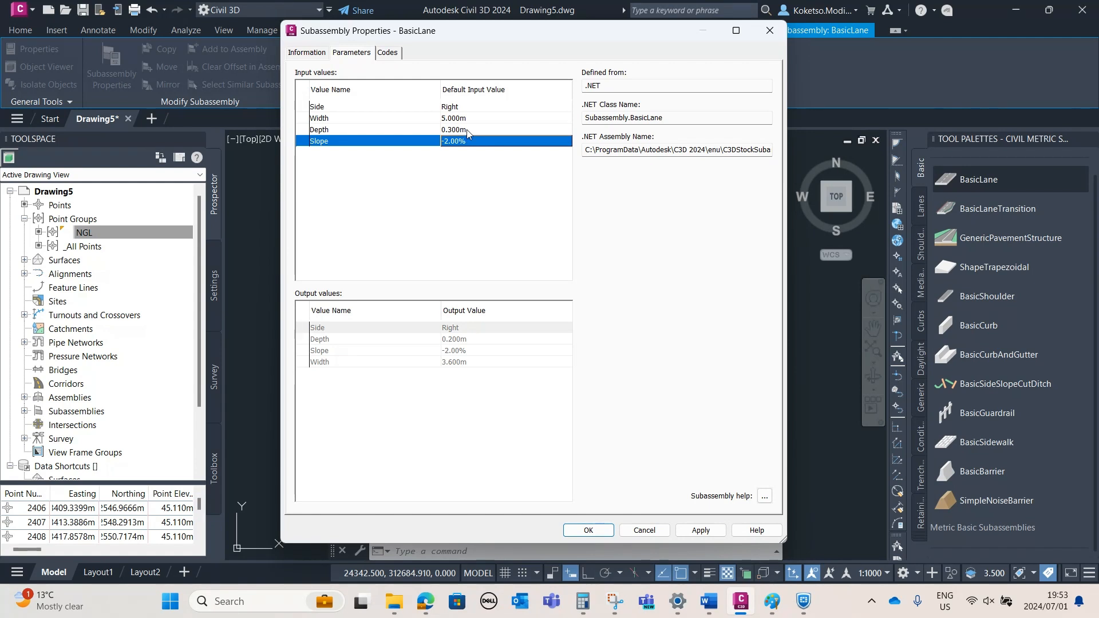
pyautogui.click(464, 143)
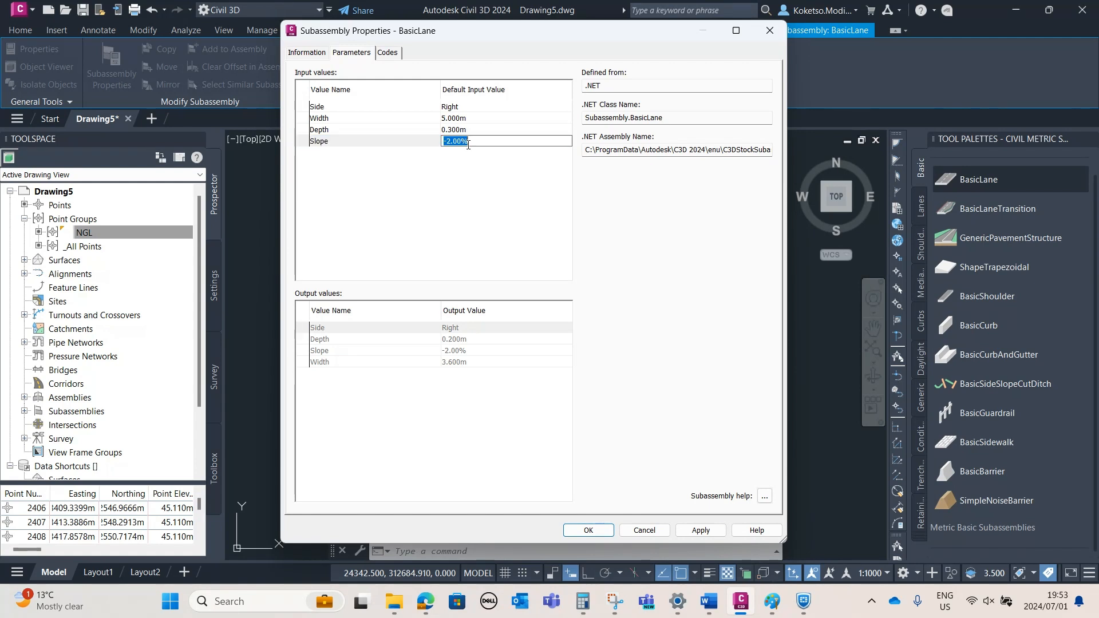
pyautogui.click(418, 153)
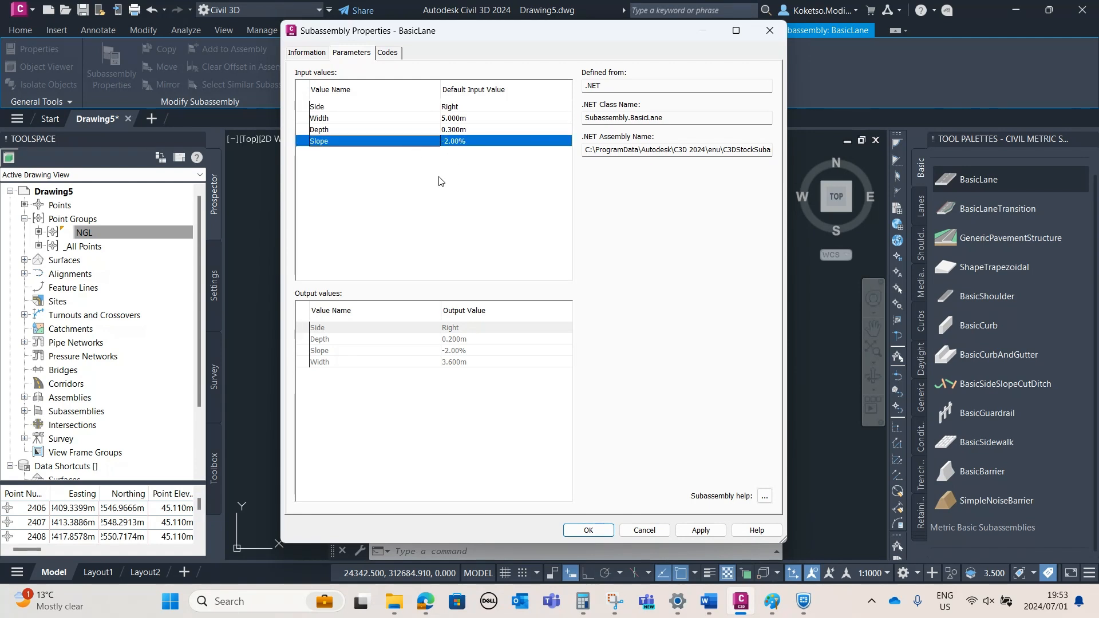
pyautogui.click(694, 530)
pyautogui.click(588, 530)
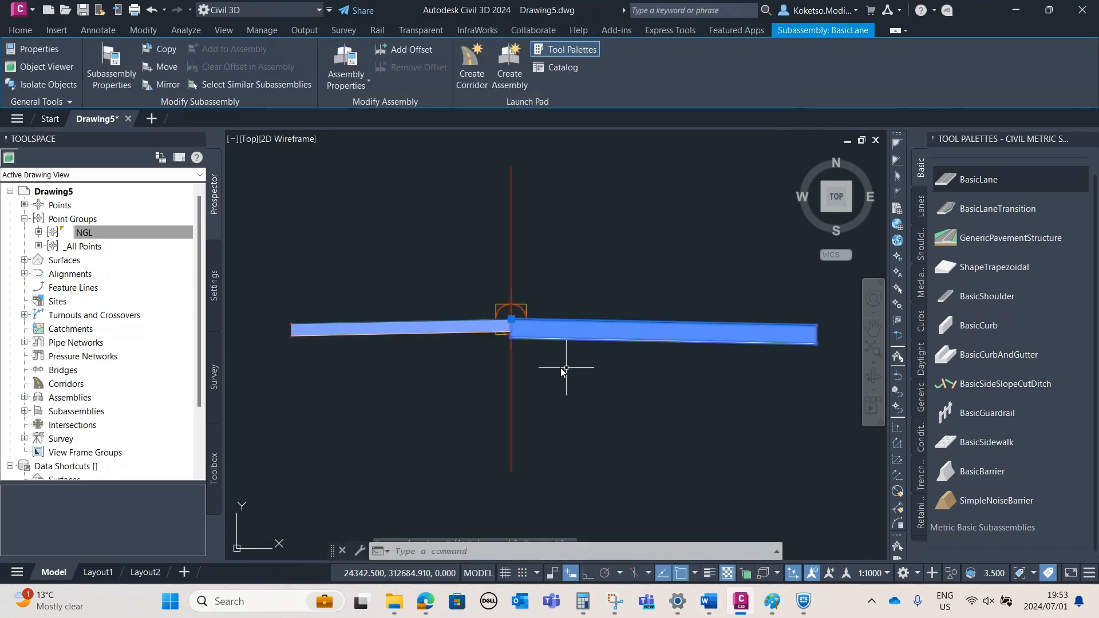
pyautogui.press('Escape')
# Set the left BasicLane's width to 5 m and depth to 0.3 m in its subassembly properties
pyautogui.click(434, 257)
pyautogui.click(290, 439)
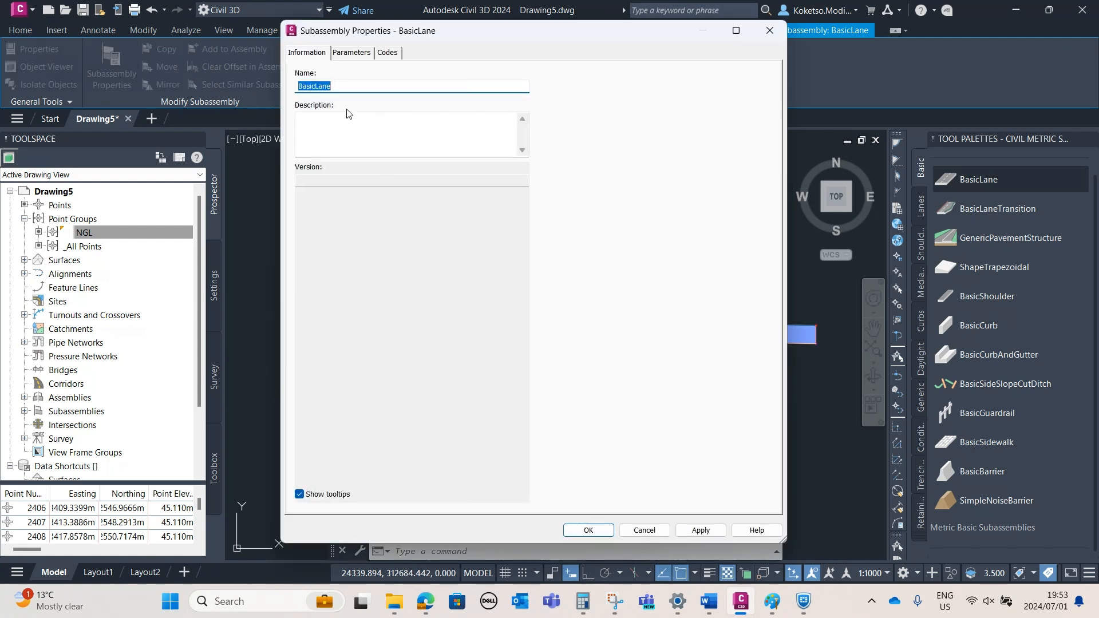
pyautogui.click(351, 52)
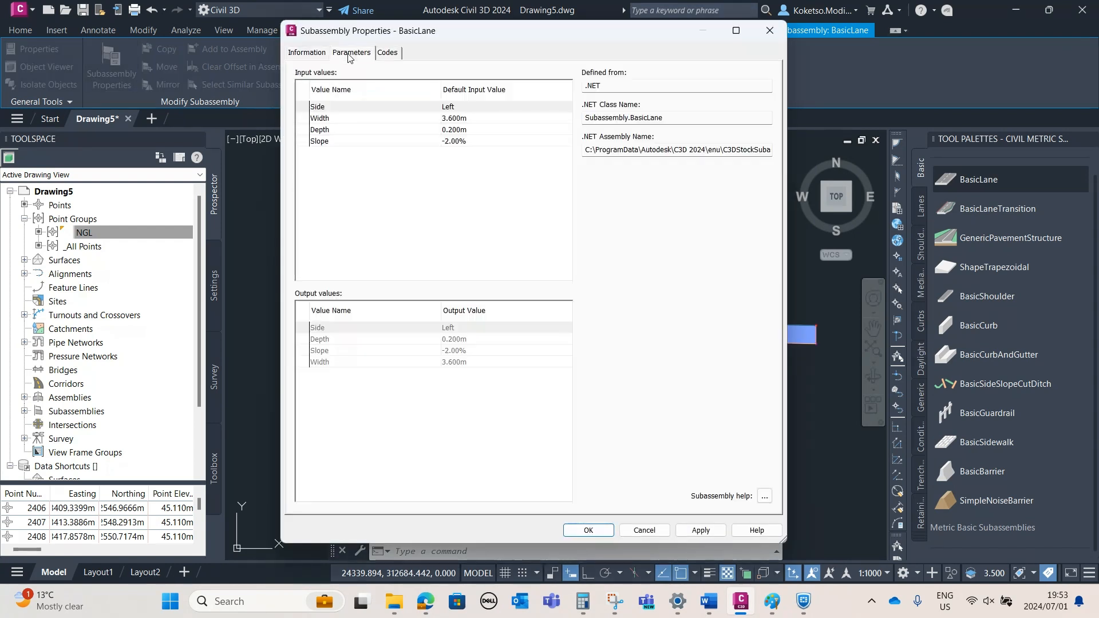
pyautogui.doubleClick(477, 119)
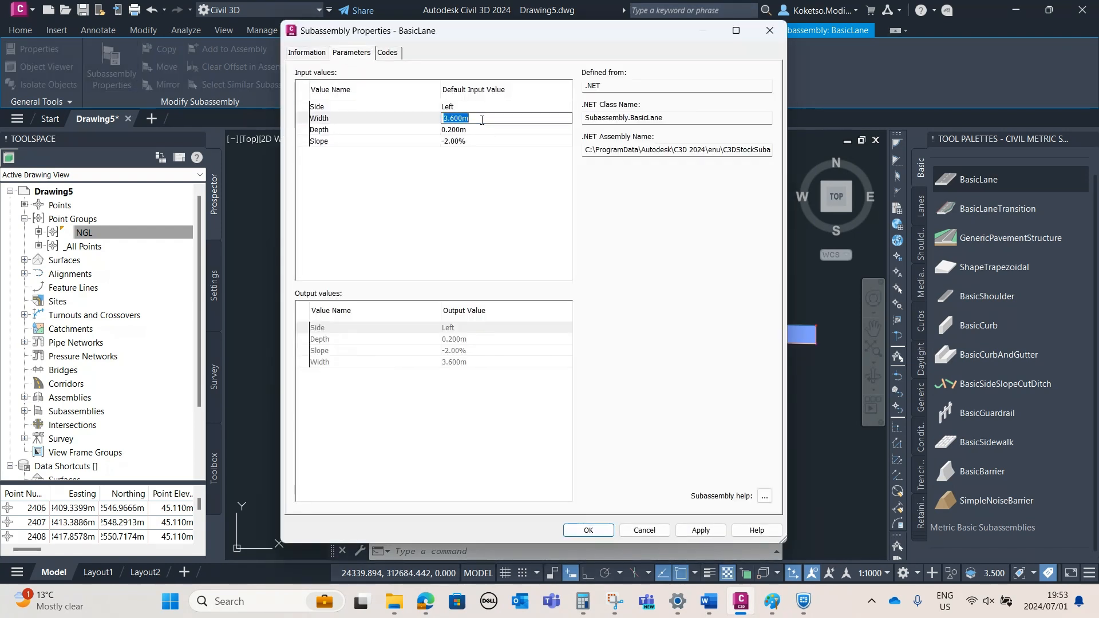
pyautogui.press('Return')
pyautogui.click(481, 135)
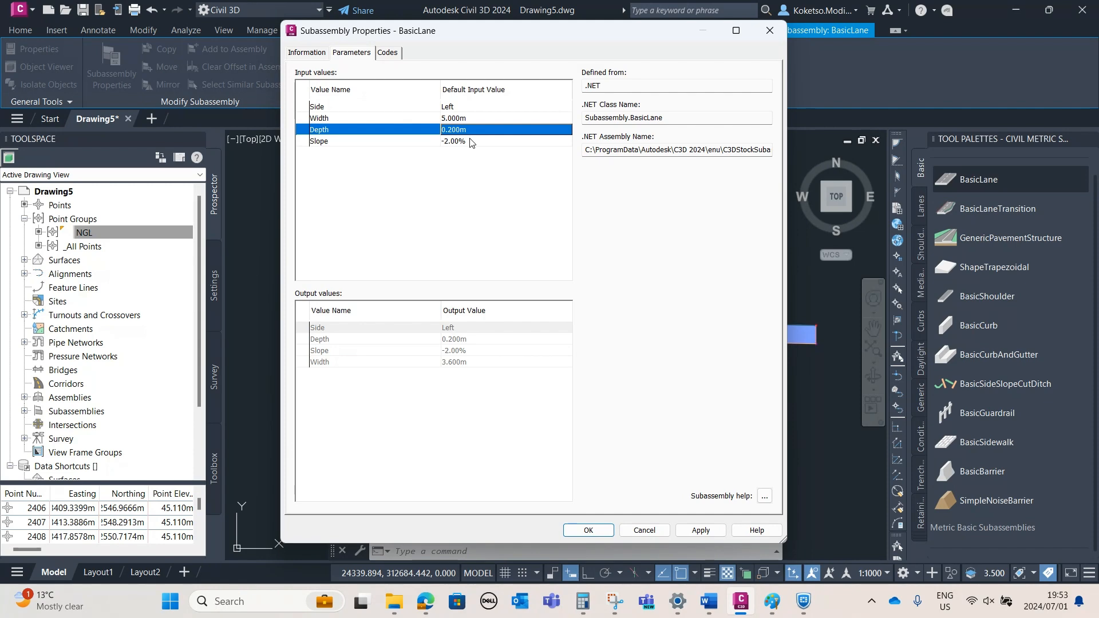
pyautogui.click(477, 129)
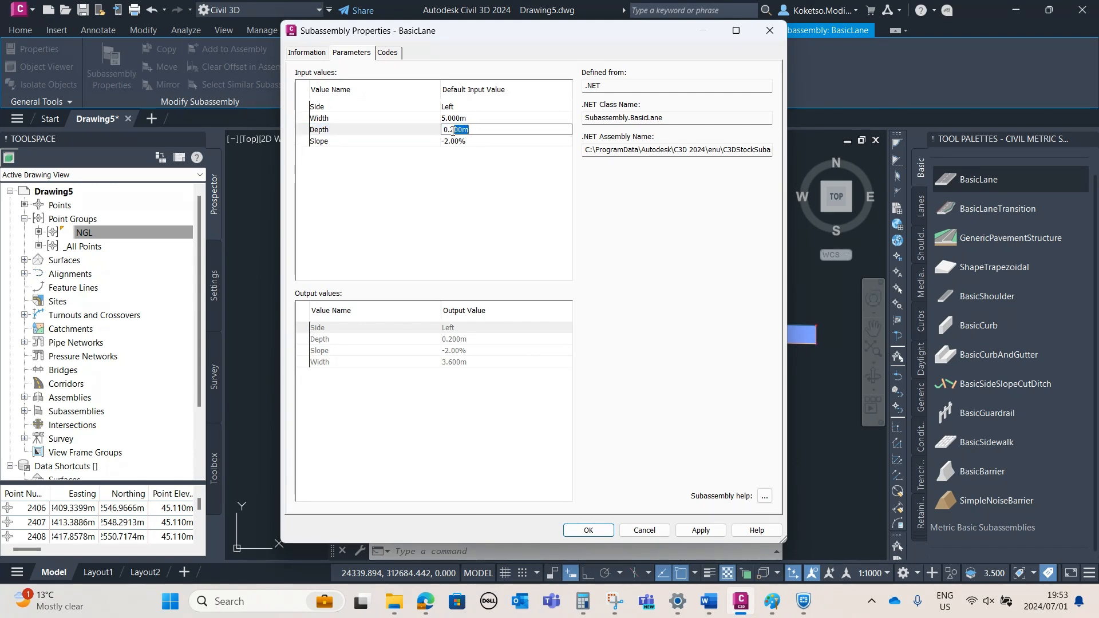
pyautogui.press('Return')
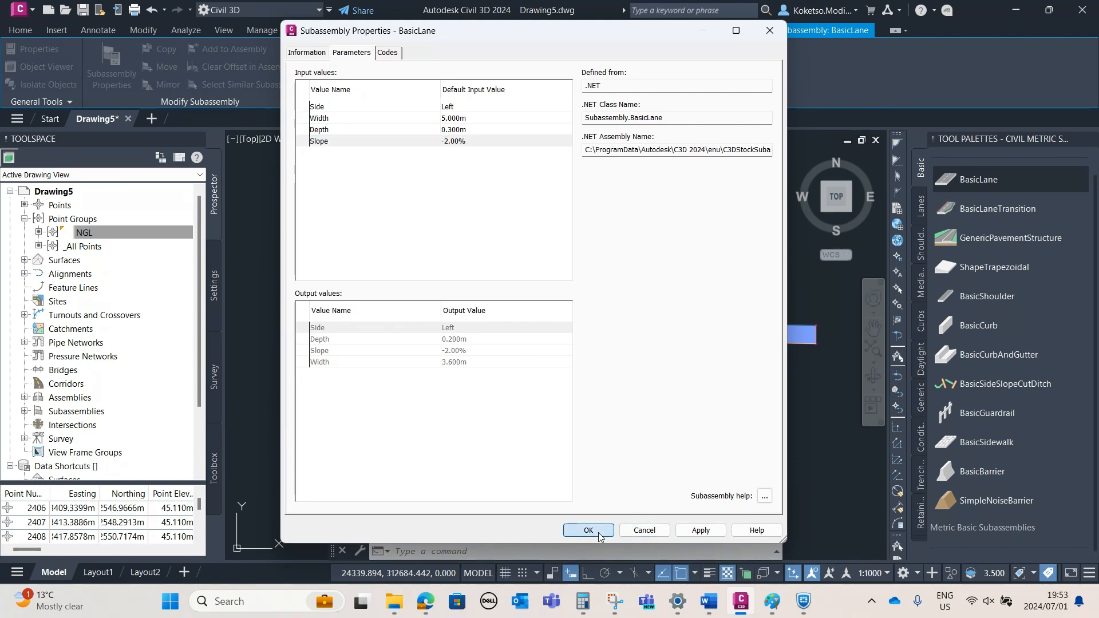
pyautogui.click(589, 530)
pyautogui.scroll(-2, 585, 352)
pyautogui.scroll(1, 578, 383)
pyautogui.scroll(1, 575, 384)
pyautogui.scroll(-1, 576, 383)
pyautogui.scroll(1, 542, 343)
pyautogui.scroll(-2, 552, 342)
pyautogui.moveTo(557, 339); pyautogui.dragTo(511, 335, button='middle')
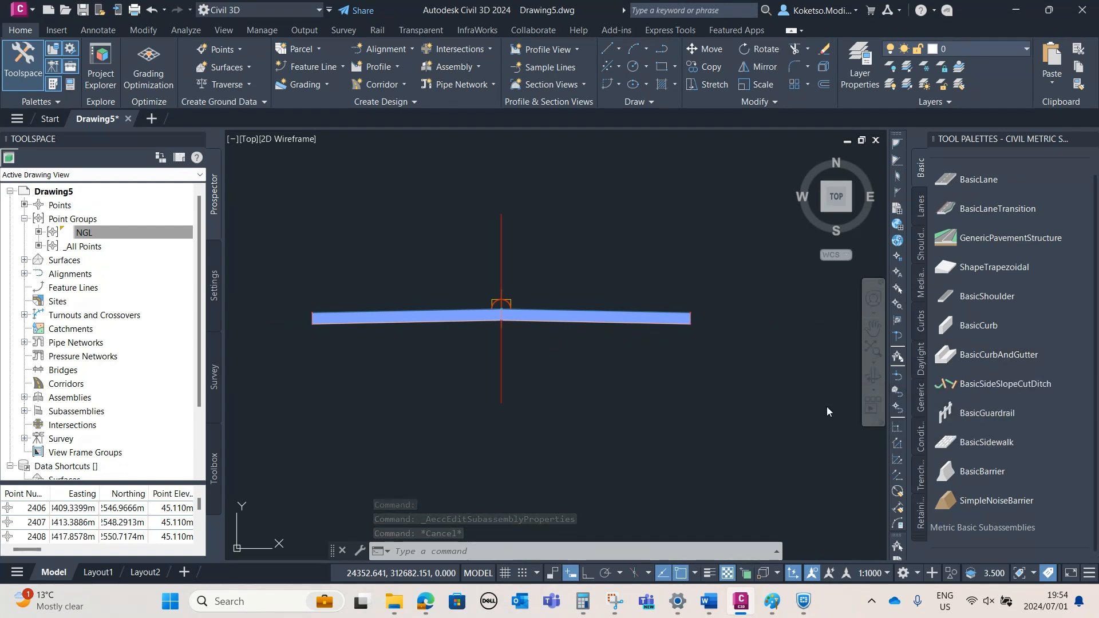
# Attach a BasicCurbAndGutter subassembly to the top outer edge of the right lane and of the left lane
pyautogui.click(977, 356)
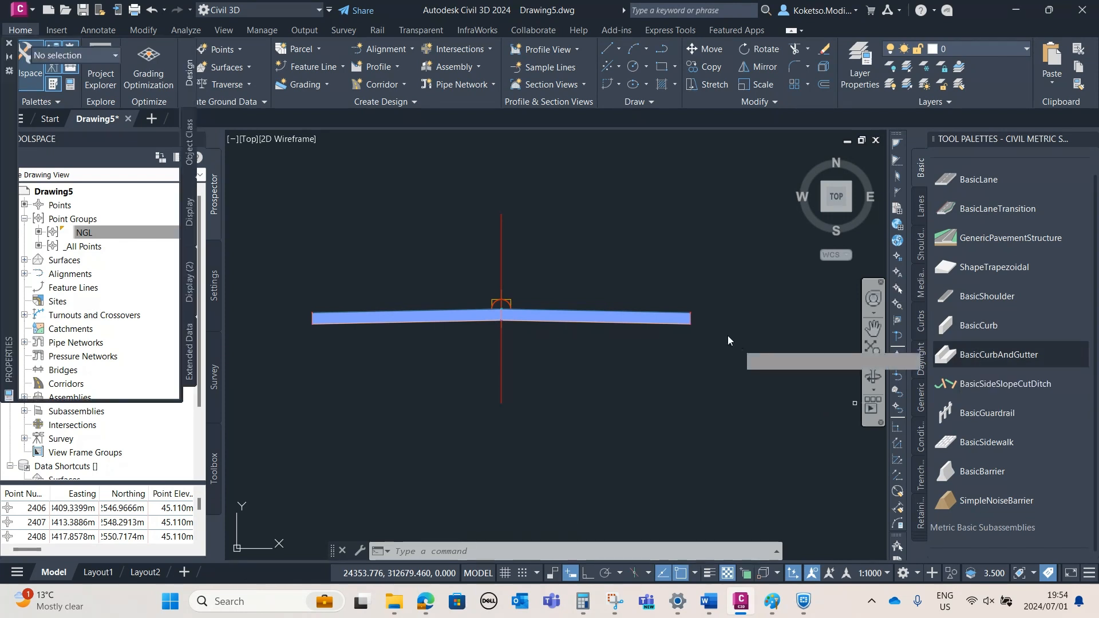
pyautogui.scroll(5, 708, 314)
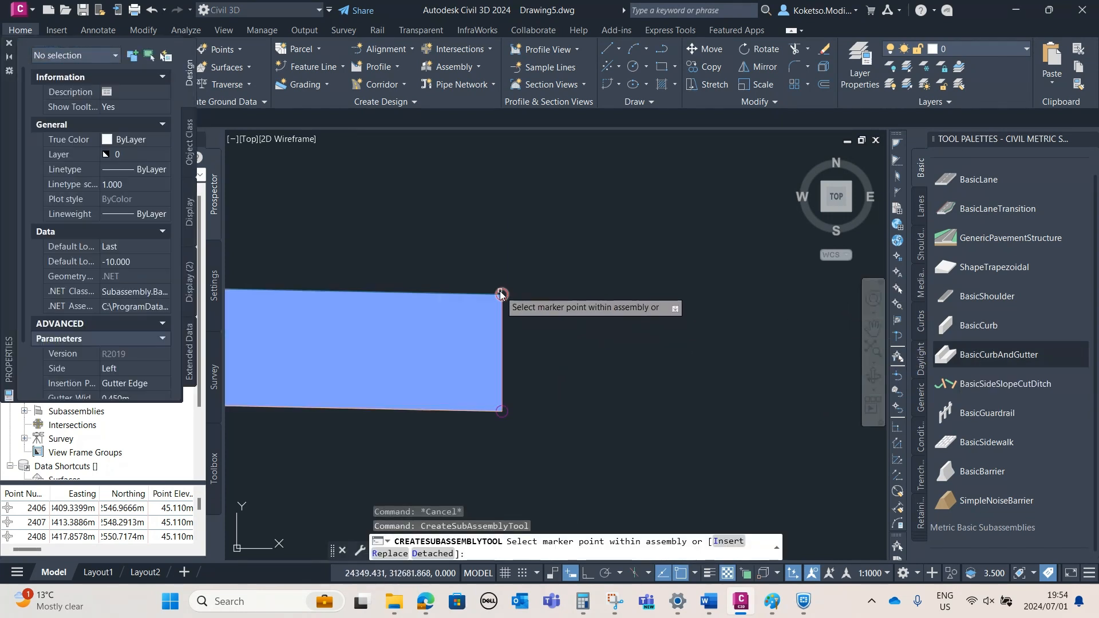
pyautogui.click(501, 294)
pyautogui.scroll(-10, 644, 325)
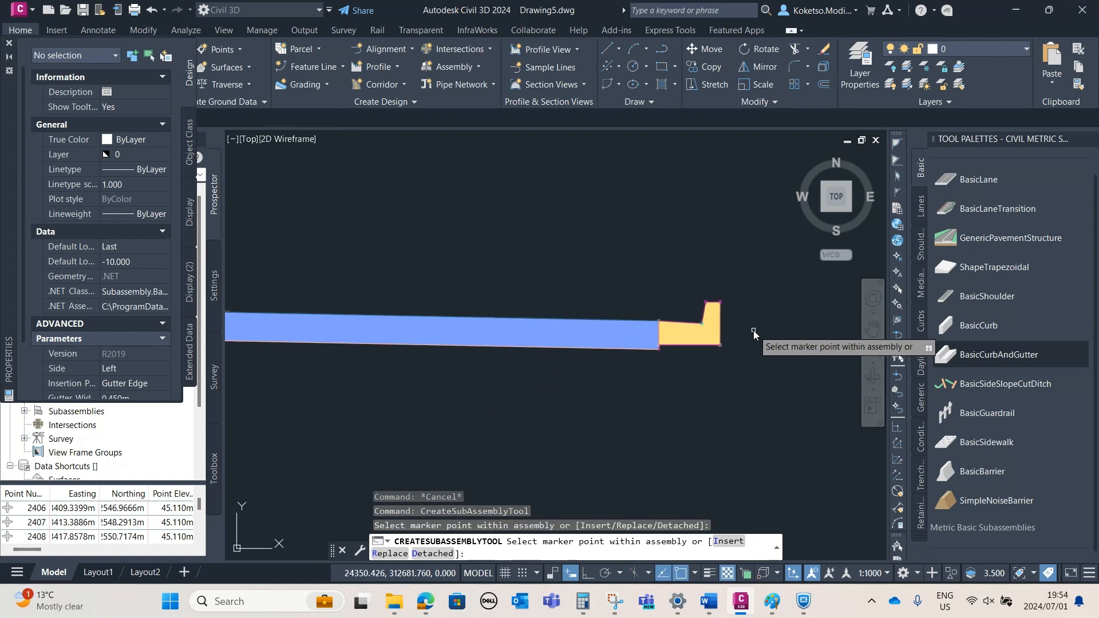
pyautogui.scroll(5, 440, 343)
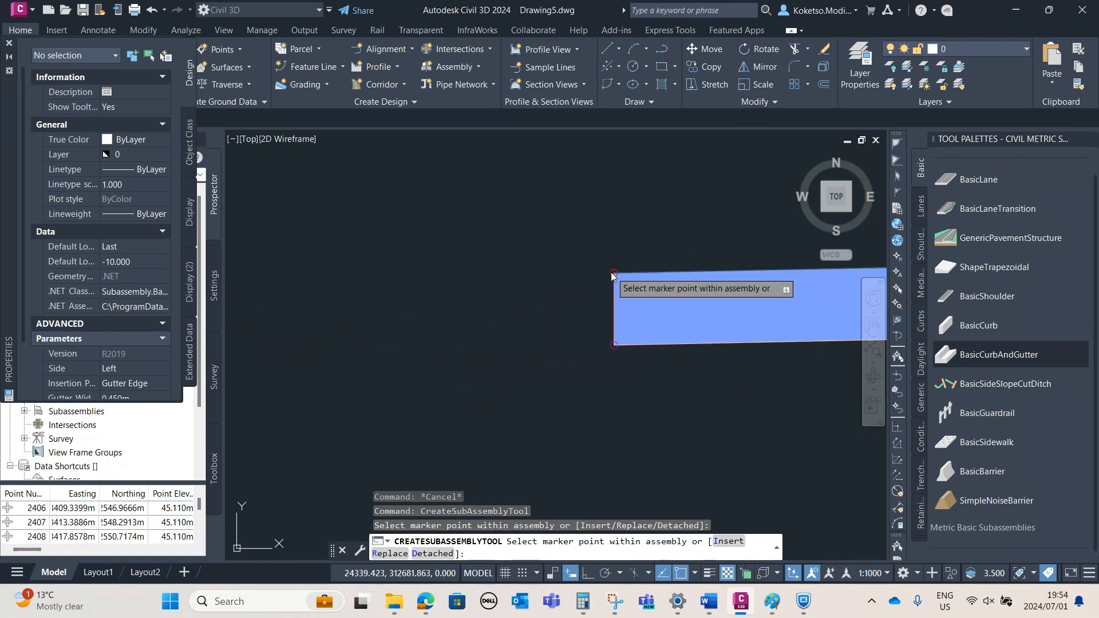
pyautogui.scroll(-3, 598, 291)
pyautogui.moveTo(595, 293); pyautogui.dragTo(432, 342, button='middle')
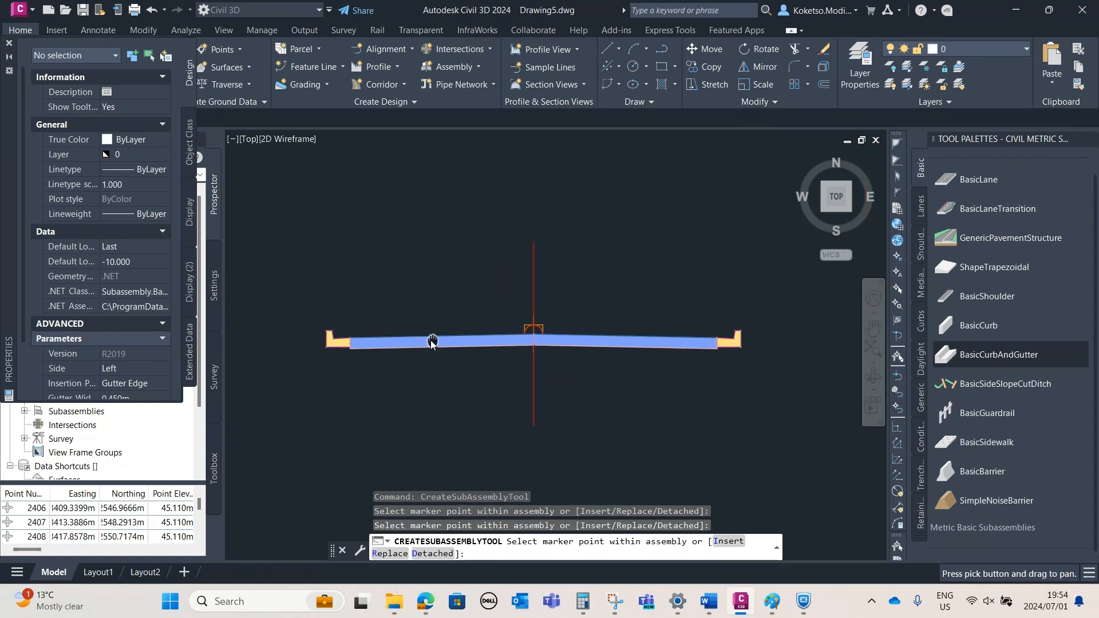
# Attach a BasicShoulder subassembly to the top back edge of the curb and gutter on both sides of the assembly
pyautogui.click(985, 297)
pyautogui.scroll(5, 723, 340)
pyautogui.moveTo(832, 336); pyautogui.dragTo(557, 328, button='middle')
pyautogui.click(557, 314)
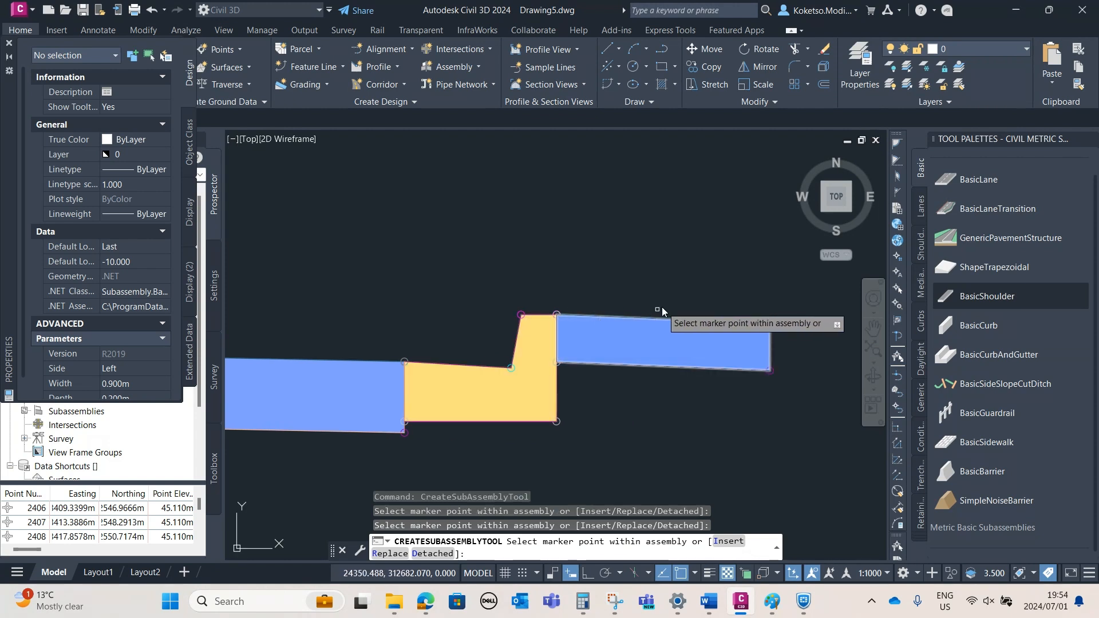
pyautogui.scroll(-10, 655, 312)
pyautogui.scroll(4, 303, 317)
pyautogui.scroll(2, 545, 295)
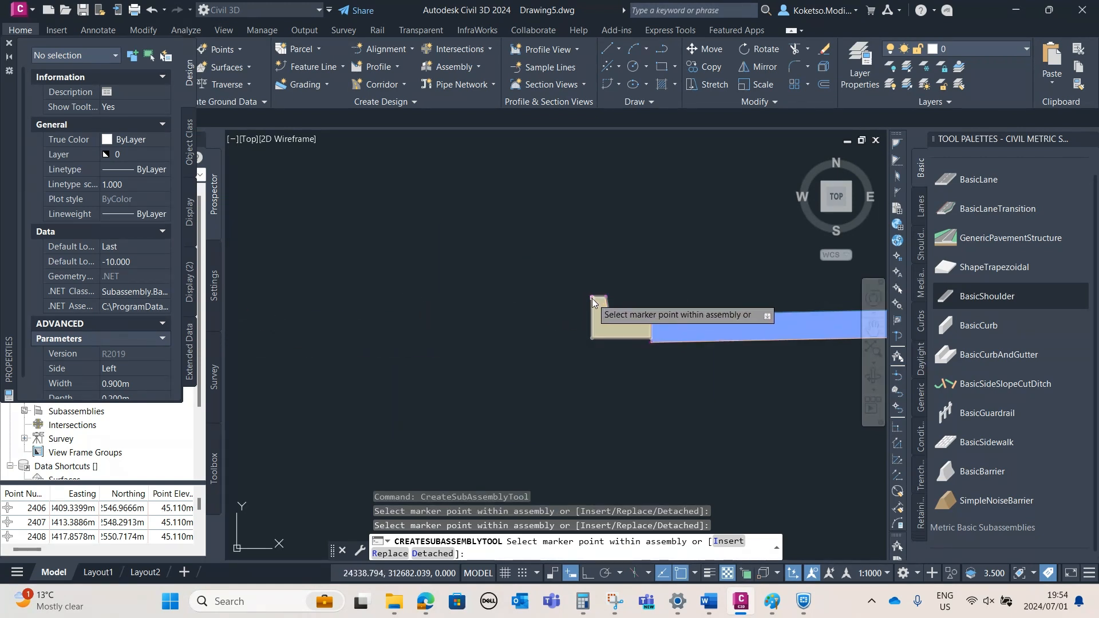
pyautogui.click(592, 297)
pyautogui.scroll(-4, 589, 309)
pyautogui.moveTo(587, 320); pyautogui.dragTo(563, 321, button='middle')
pyautogui.moveTo(831, 336); pyautogui.dragTo(784, 322, button='middle')
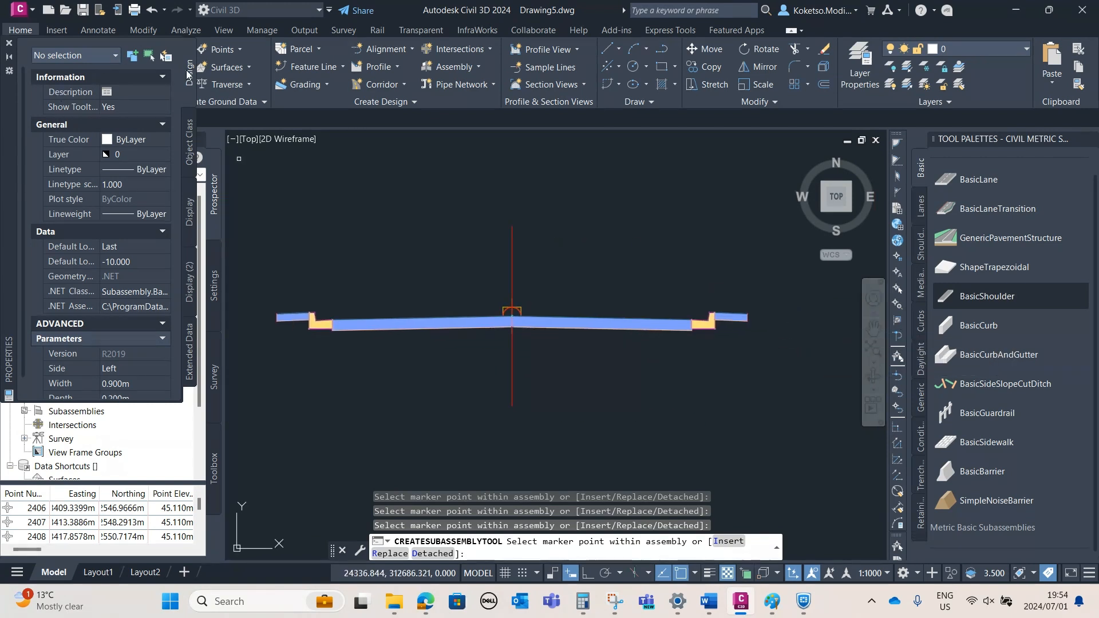
# Attach a BasicSideSlopeCutDitch subassembly to the top outer edge of the right and left shoulders, and end the placement
pyautogui.click(952, 384)
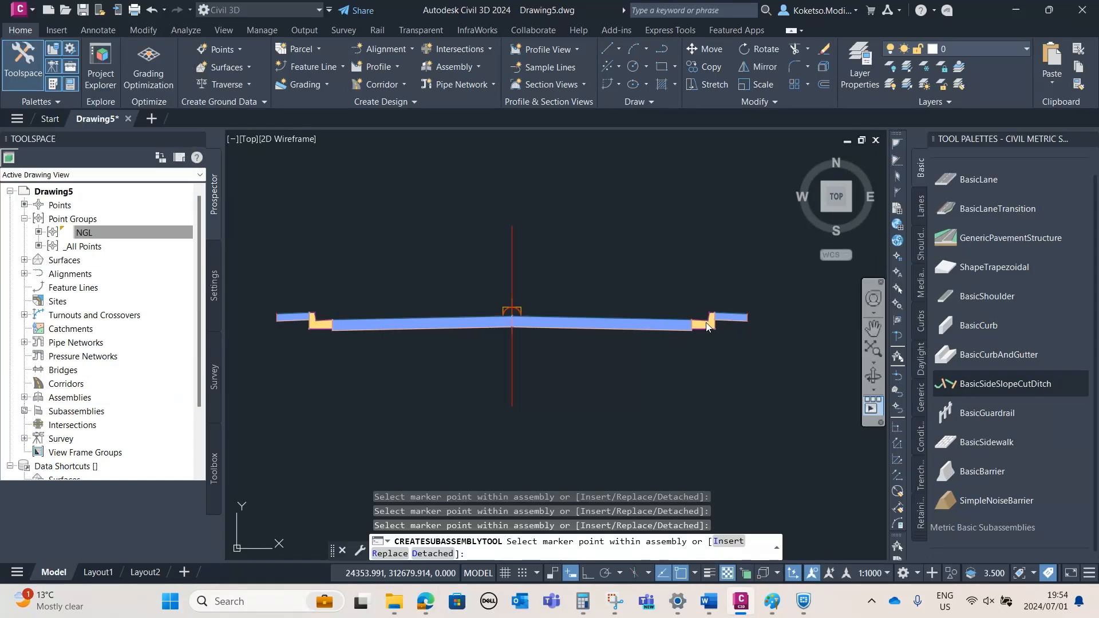
pyautogui.scroll(2, 798, 319)
pyautogui.scroll(2, 749, 318)
pyautogui.scroll(4, 547, 268)
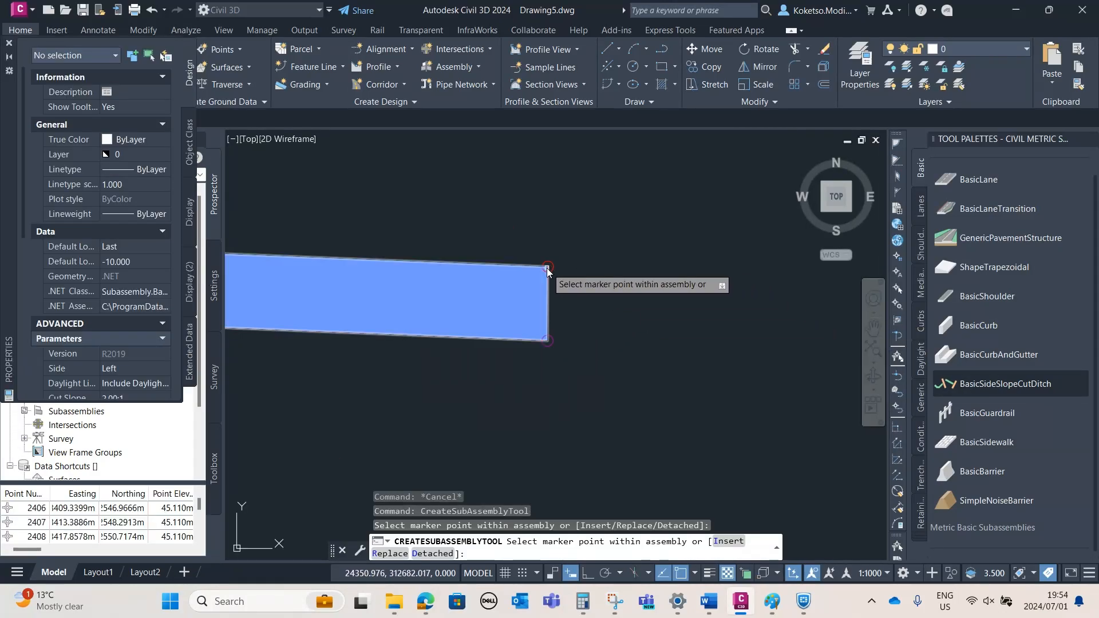
pyautogui.click(549, 267)
pyautogui.scroll(-4, 603, 319)
pyautogui.scroll(5, 525, 350)
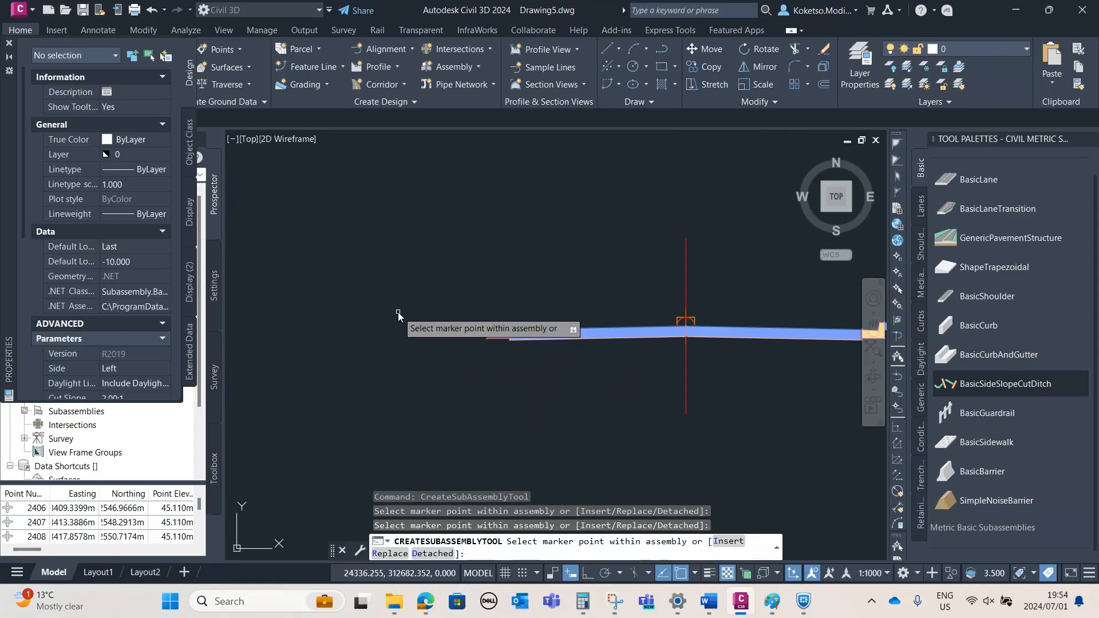
pyautogui.click(539, 342)
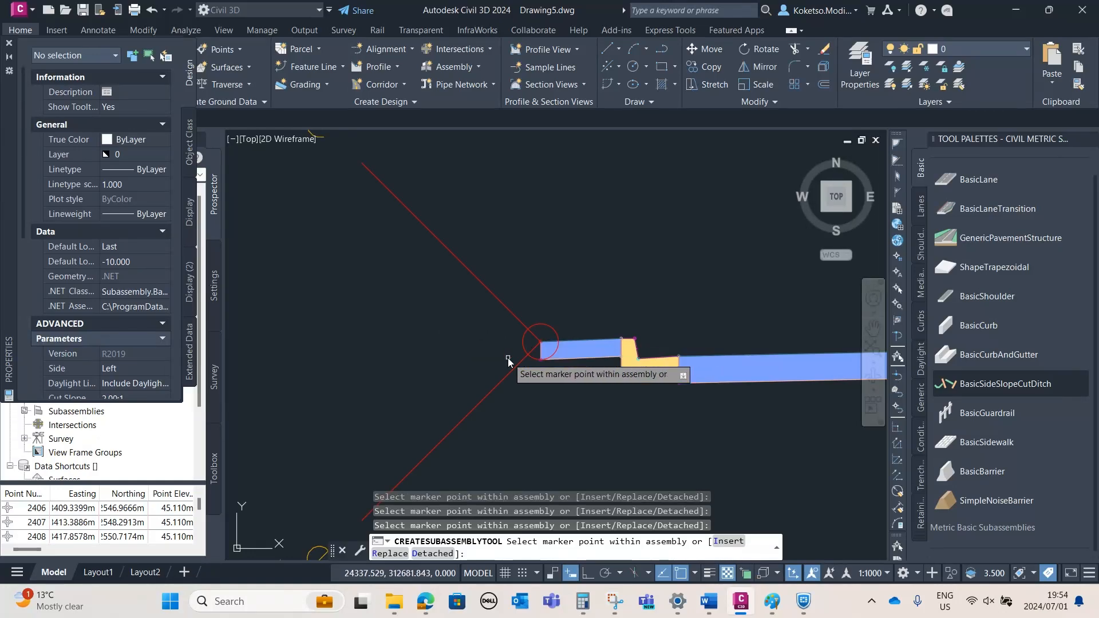
pyautogui.scroll(-5, 515, 354)
pyautogui.press('Escape')
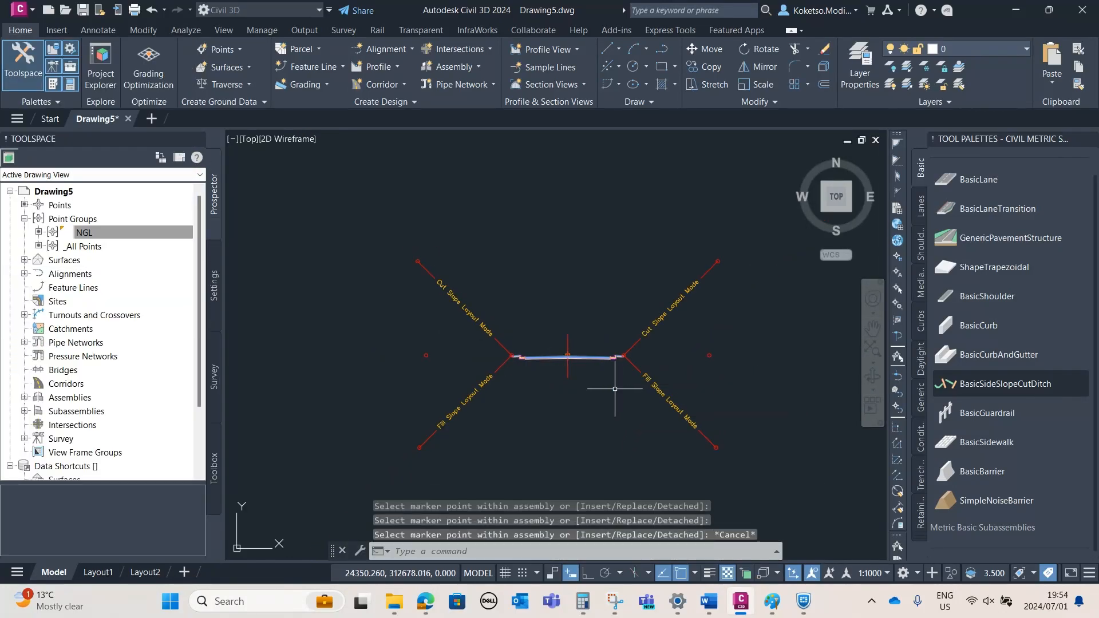
pyautogui.scroll(2, 623, 392)
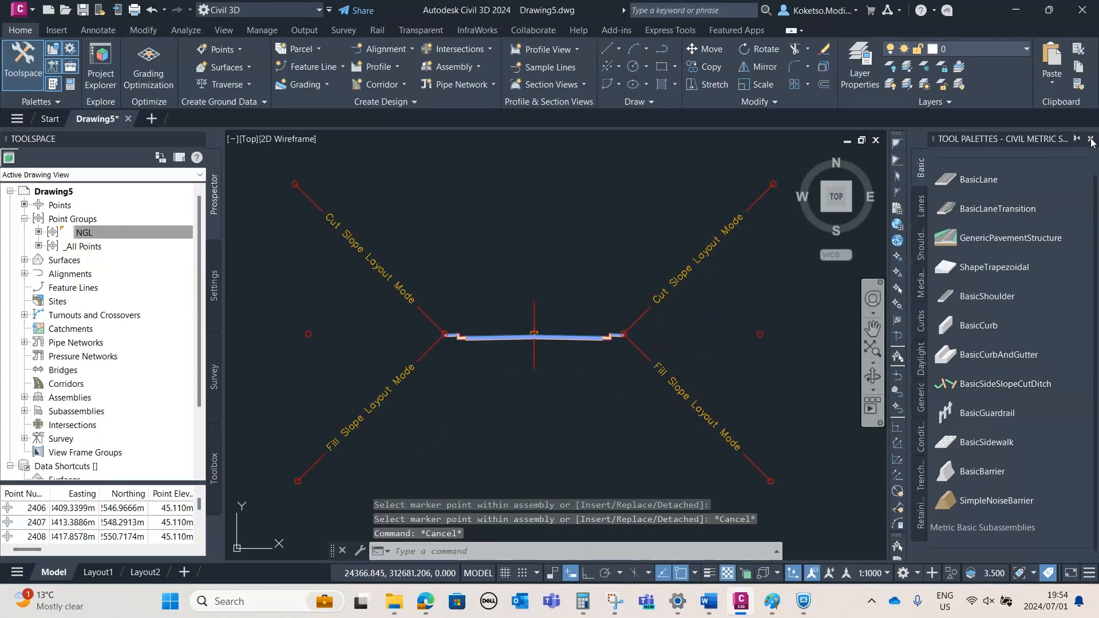
# Close the subassembly tool palettes and collapse the Point Groups branch in the Prospector tree
pyautogui.click(1090, 141)
pyautogui.scroll(-3, 554, 343)
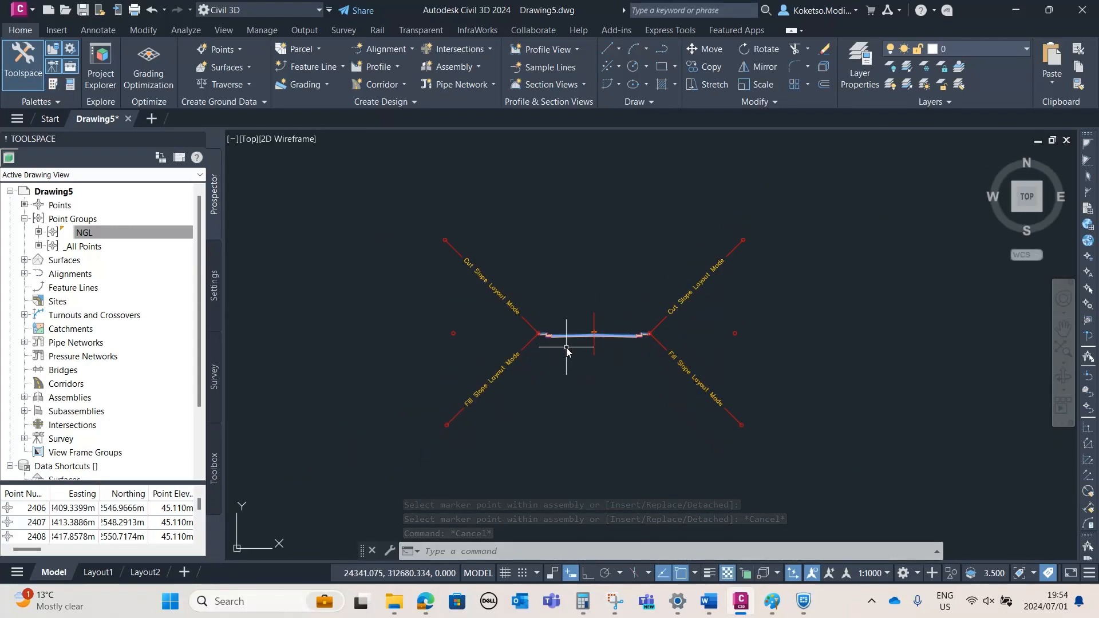
pyautogui.scroll(-5, 610, 384)
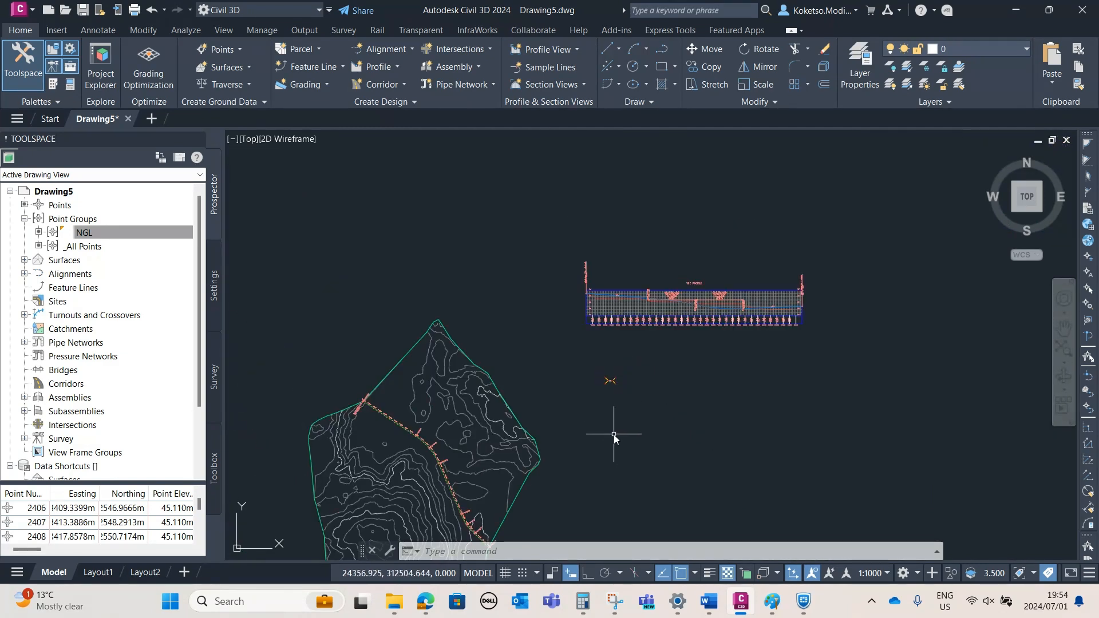
pyautogui.moveTo(613, 434); pyautogui.dragTo(557, 348, button='middle')
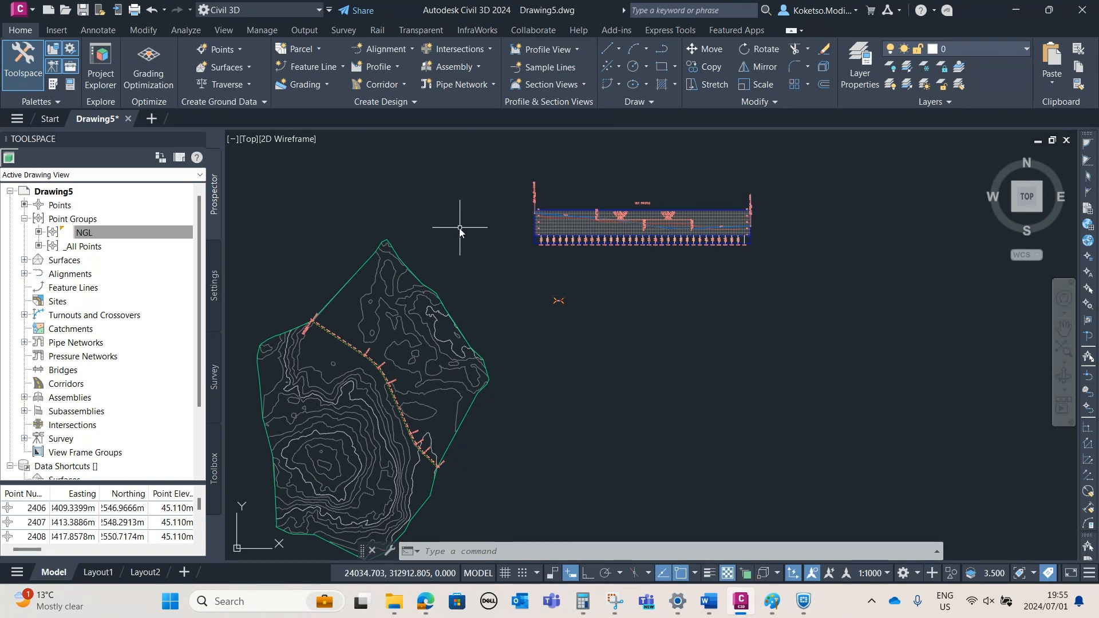
pyautogui.moveTo(523, 269); pyautogui.dragTo(545, 233, button='middle')
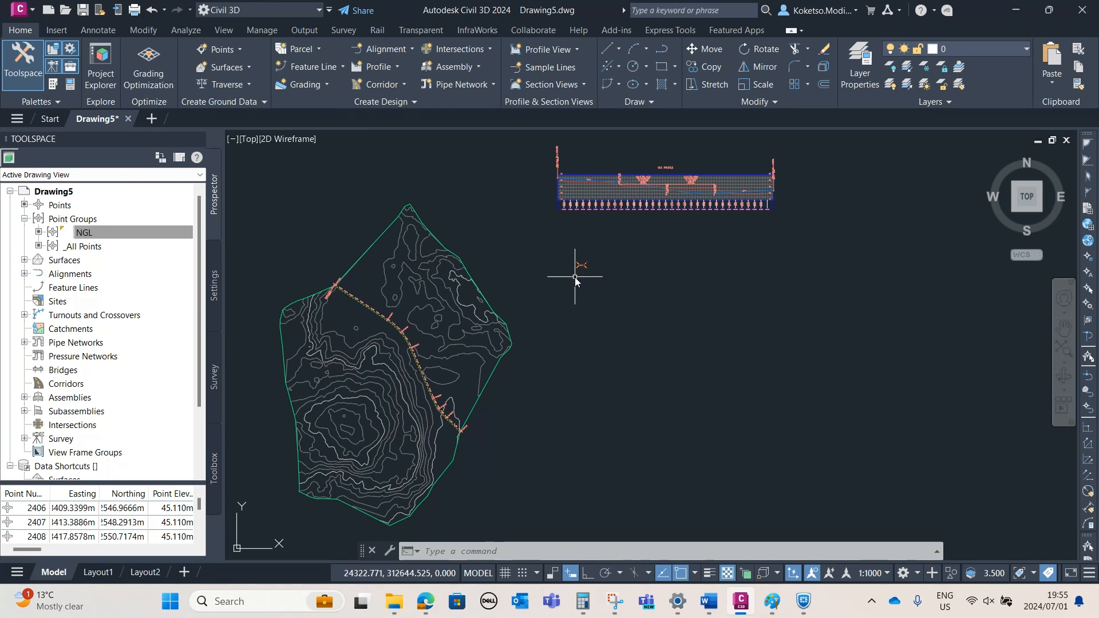
pyautogui.click(24, 219)
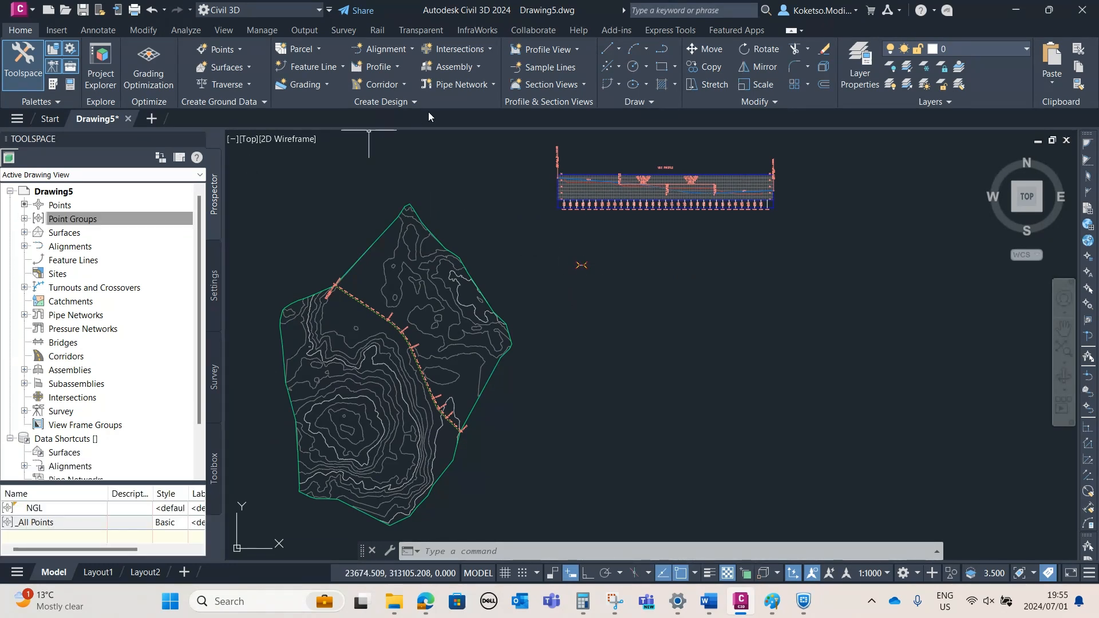
# Start creating a corridor named VDC and pick the road centreline in the drawing as its alignment
pyautogui.click(387, 82)
pyautogui.click(392, 109)
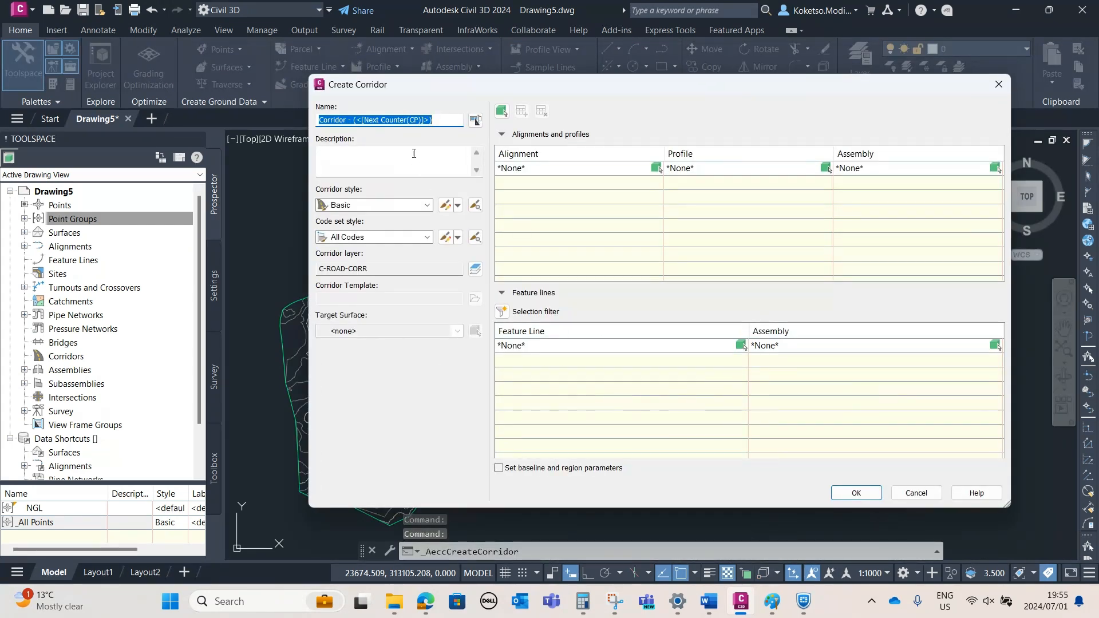
pyautogui.write('VDC')
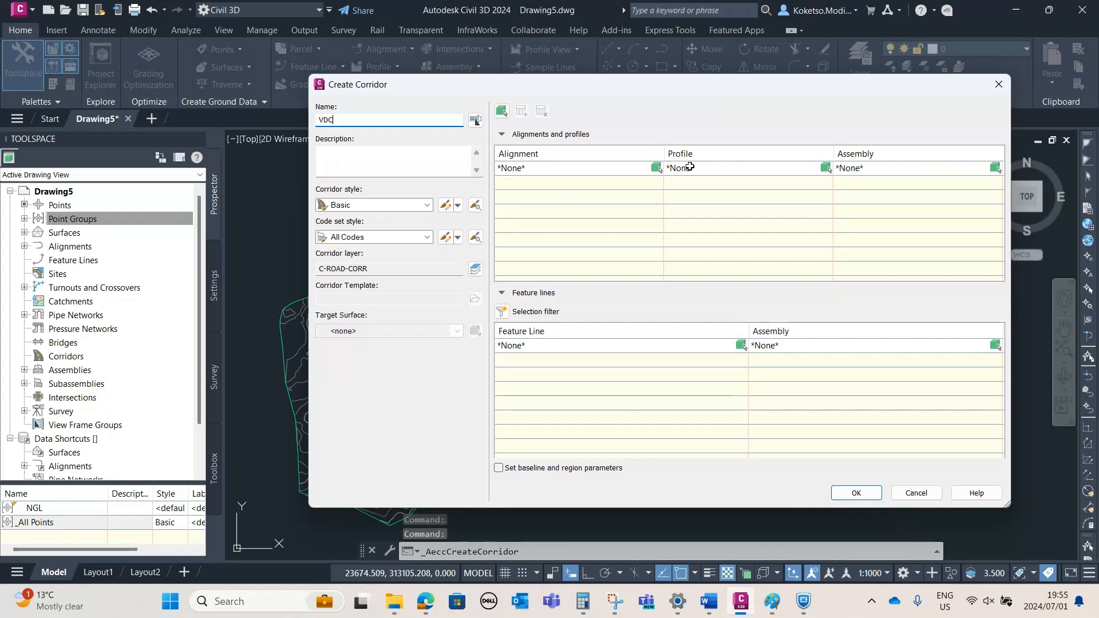
pyautogui.click(657, 169)
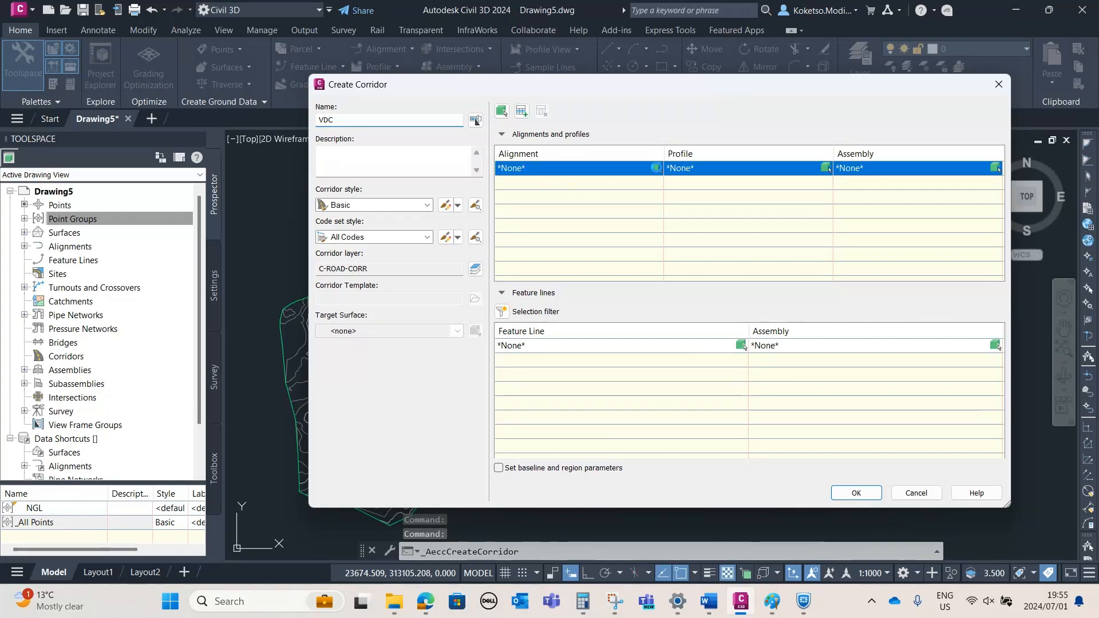
pyautogui.scroll(5, 370, 304)
pyautogui.click(369, 304)
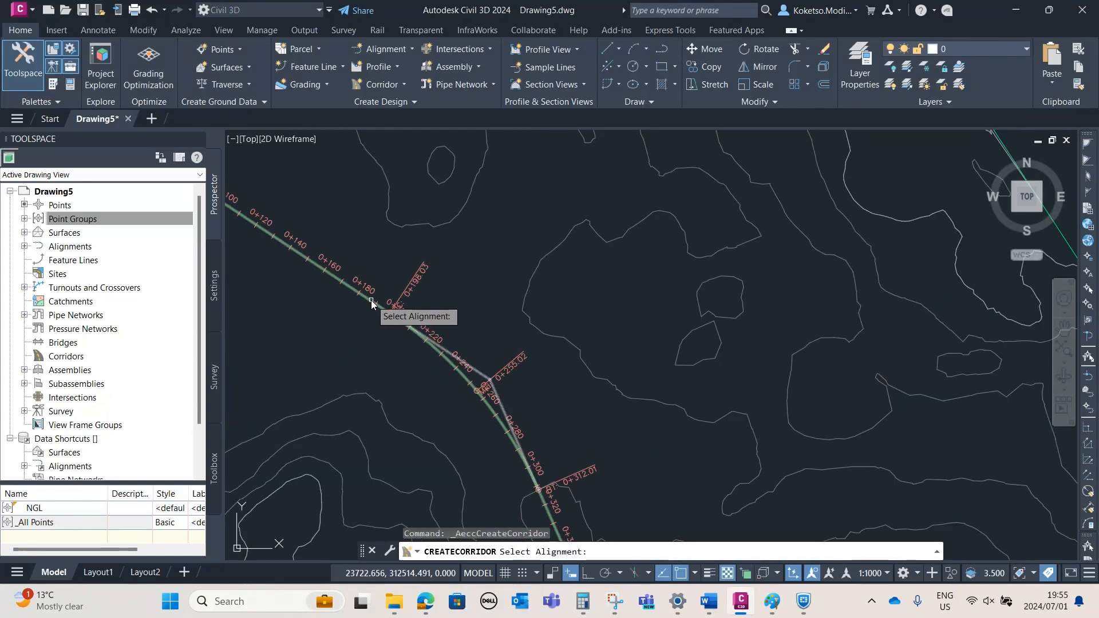
pyautogui.click(404, 339)
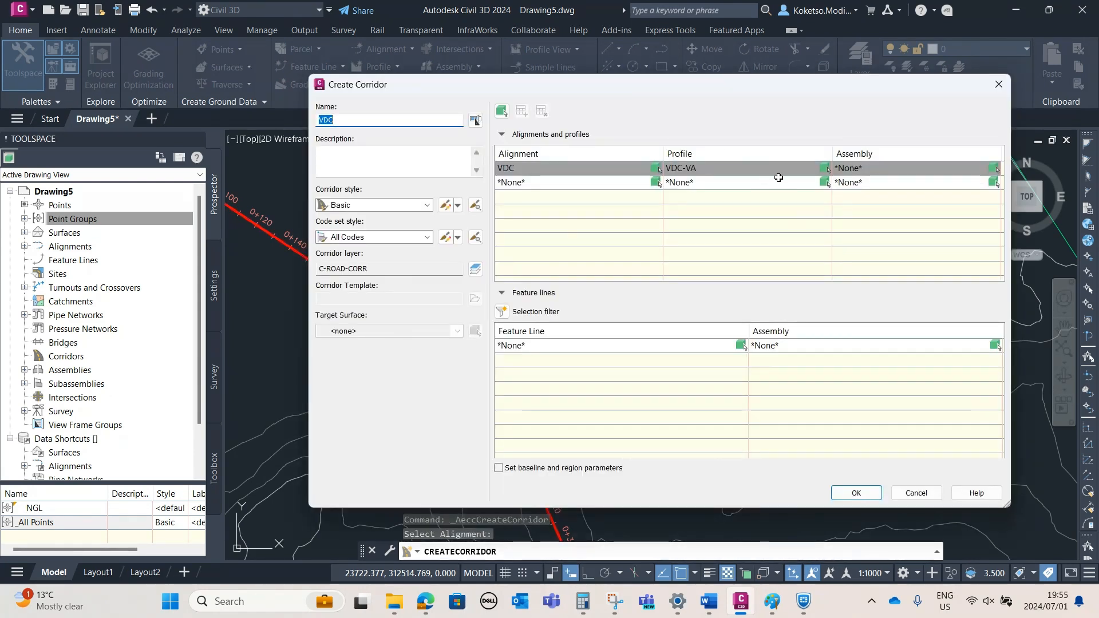
# Assign the VDC assembly to the corridor by picking its baseline in the drawing
pyautogui.click(996, 170)
pyautogui.scroll(-5, 544, 272)
pyautogui.scroll(10, 519, 306)
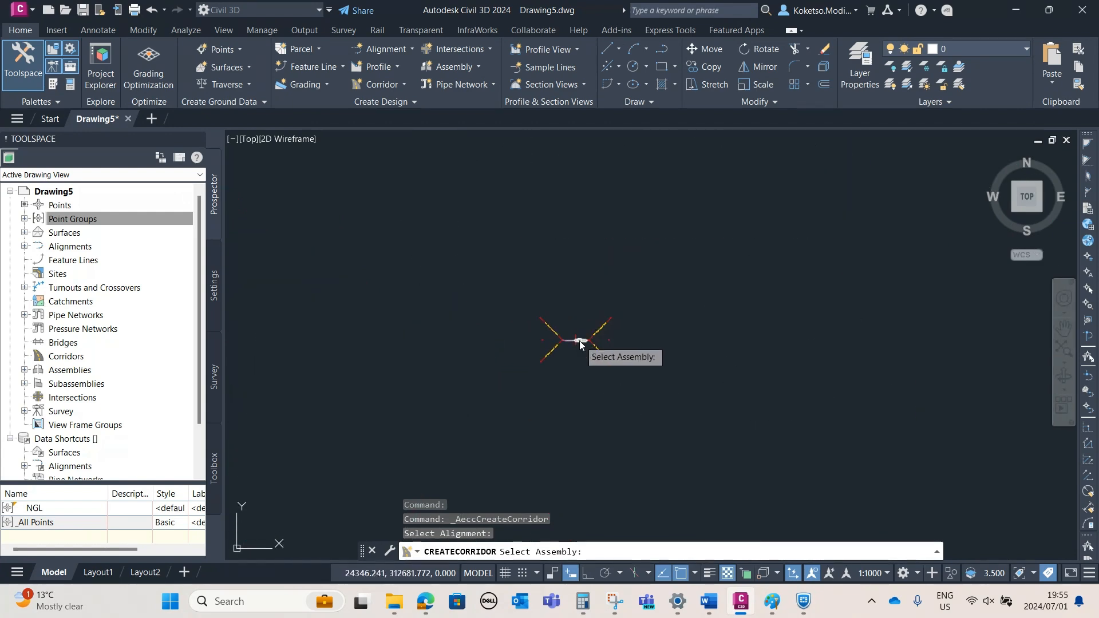
pyautogui.click(679, 407)
pyautogui.scroll(5, 575, 343)
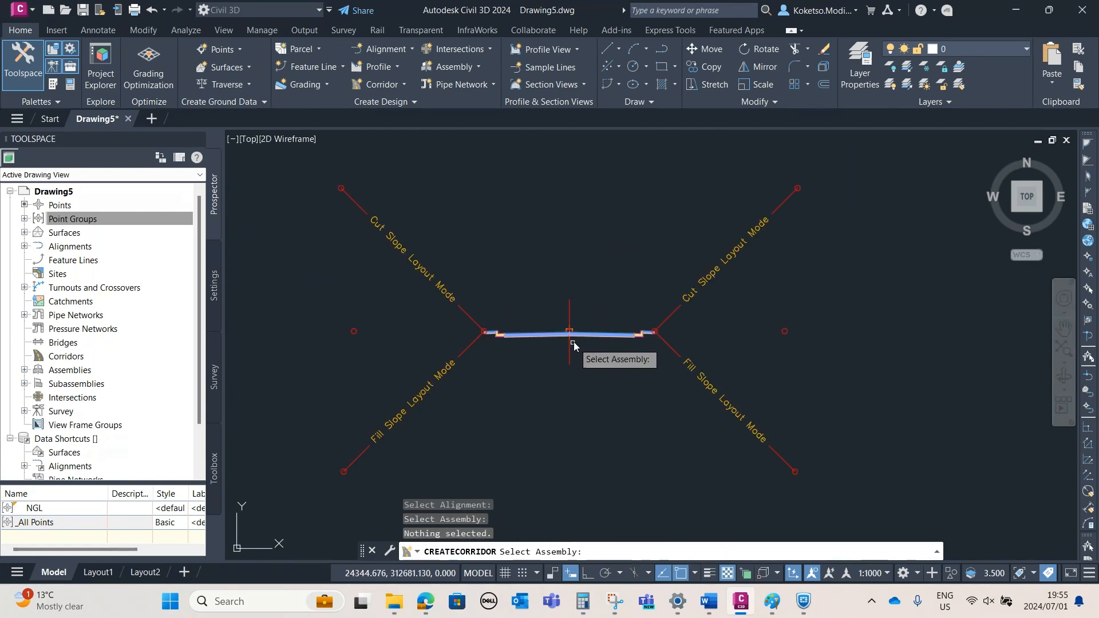
pyautogui.click(569, 340)
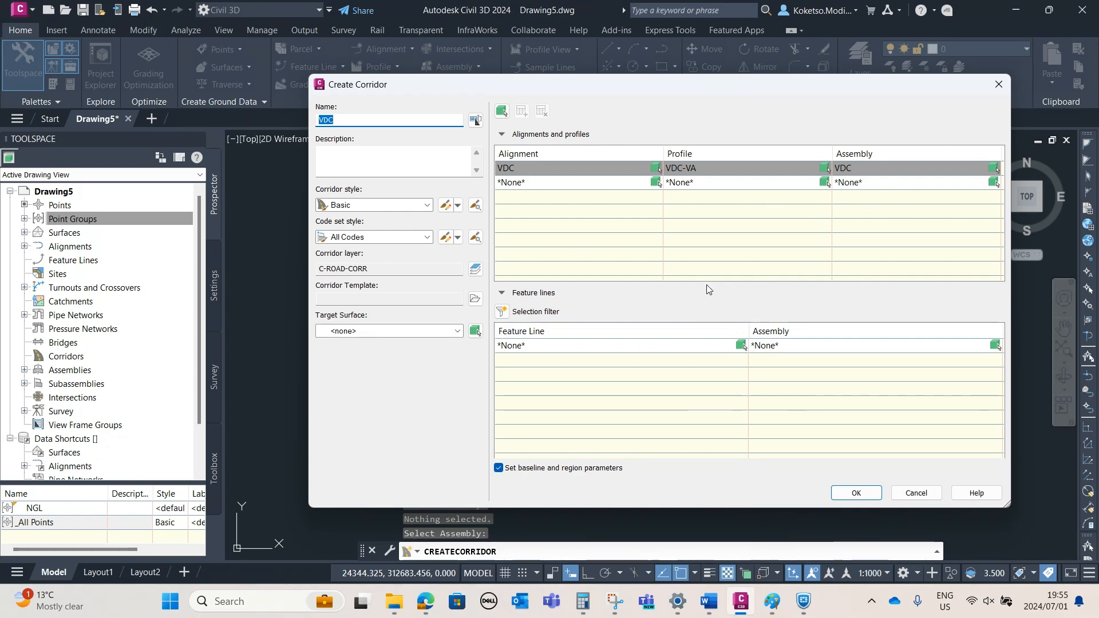
# Set the corridor's target surface to SURFACE-1, confirm the corridor settings, and accept the baseline's surface target mapping
pyautogui.click(394, 331)
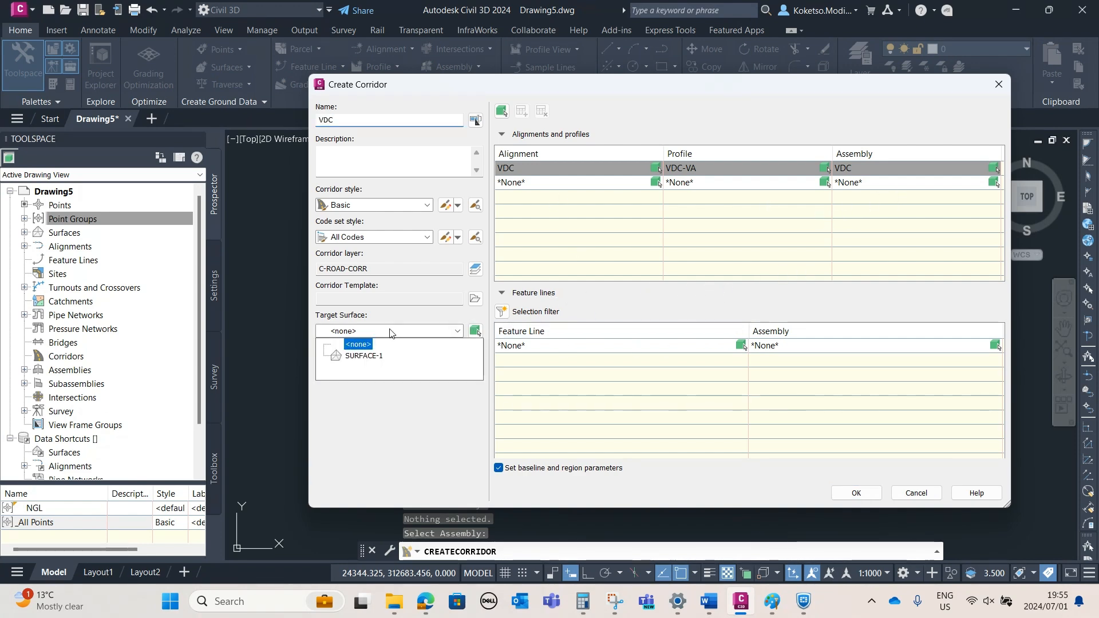
pyautogui.click(361, 356)
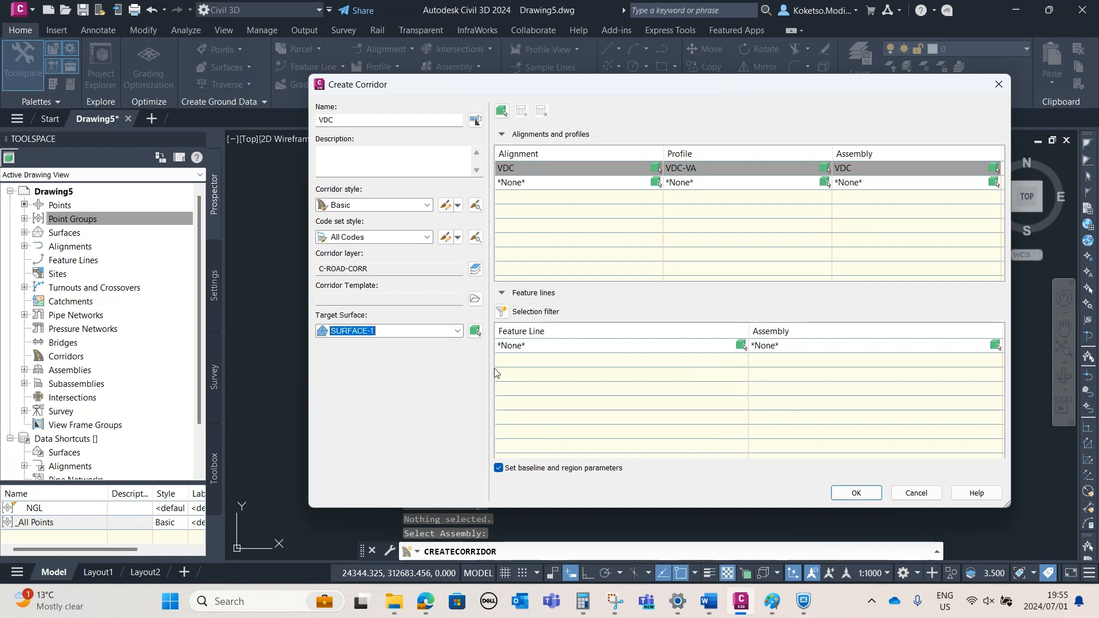
pyautogui.click(851, 491)
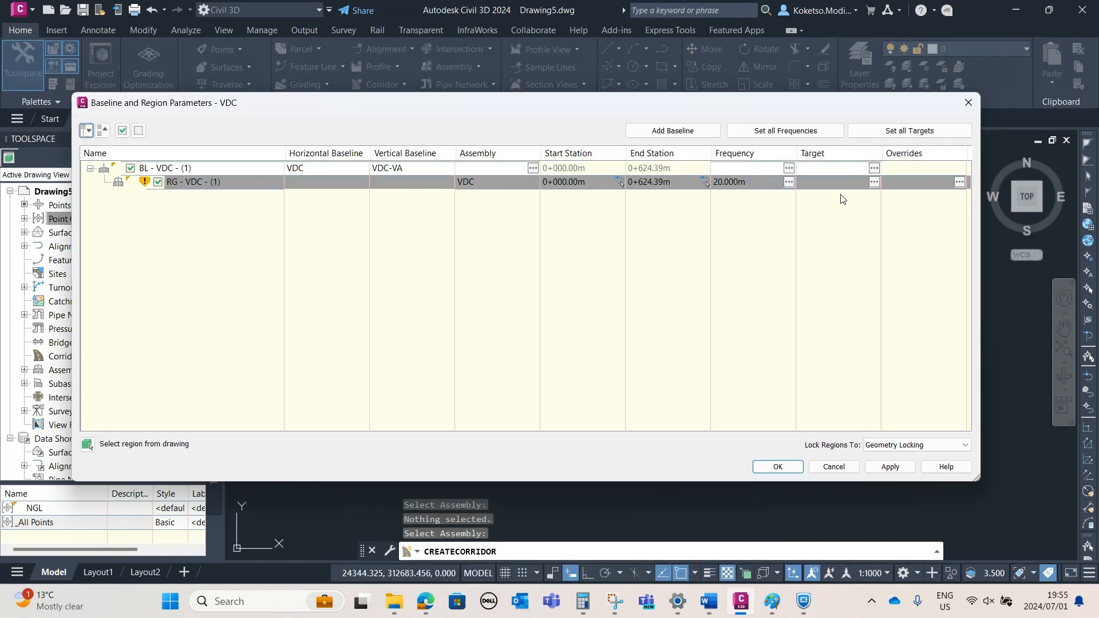
pyautogui.click(873, 171)
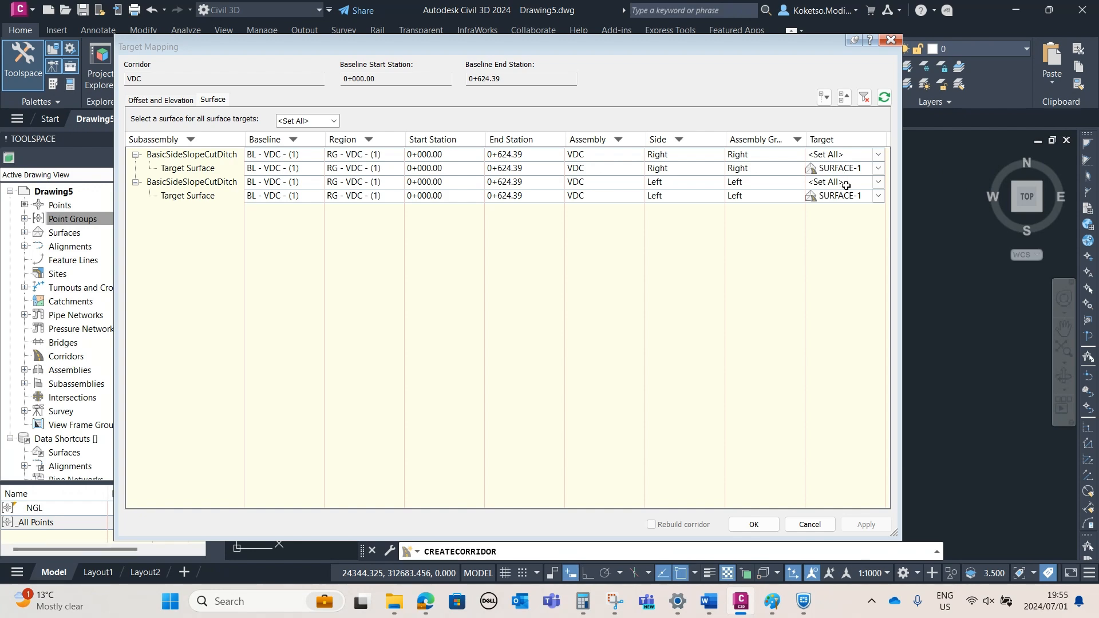
pyautogui.click(754, 524)
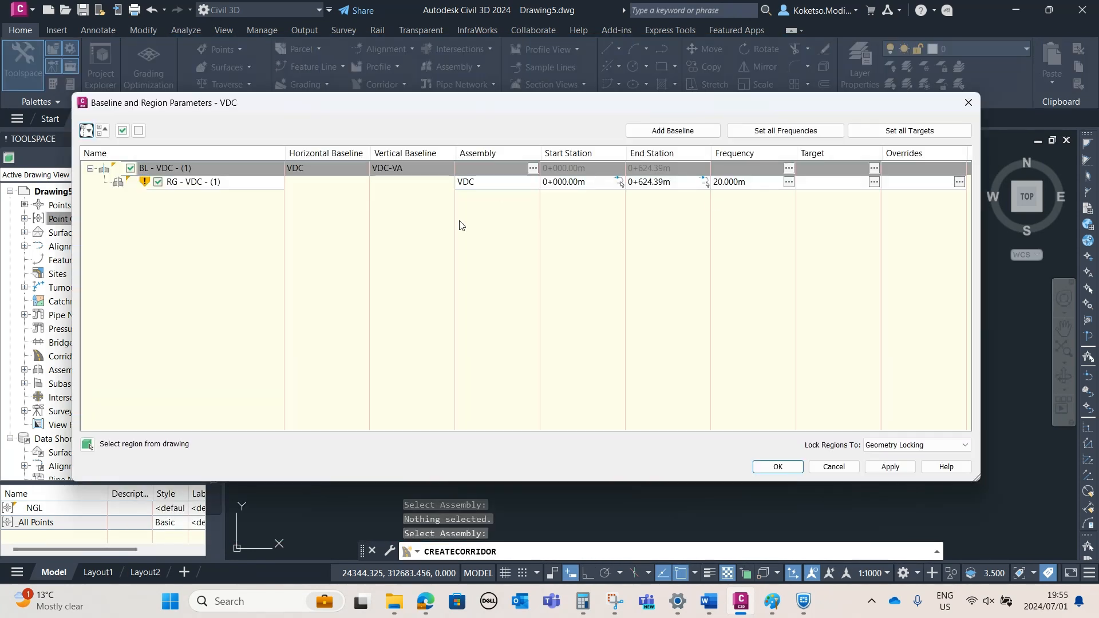
# Apply the baseline and region parameters, rebuild the corridor, and close the parameters and event log
pyautogui.click(889, 467)
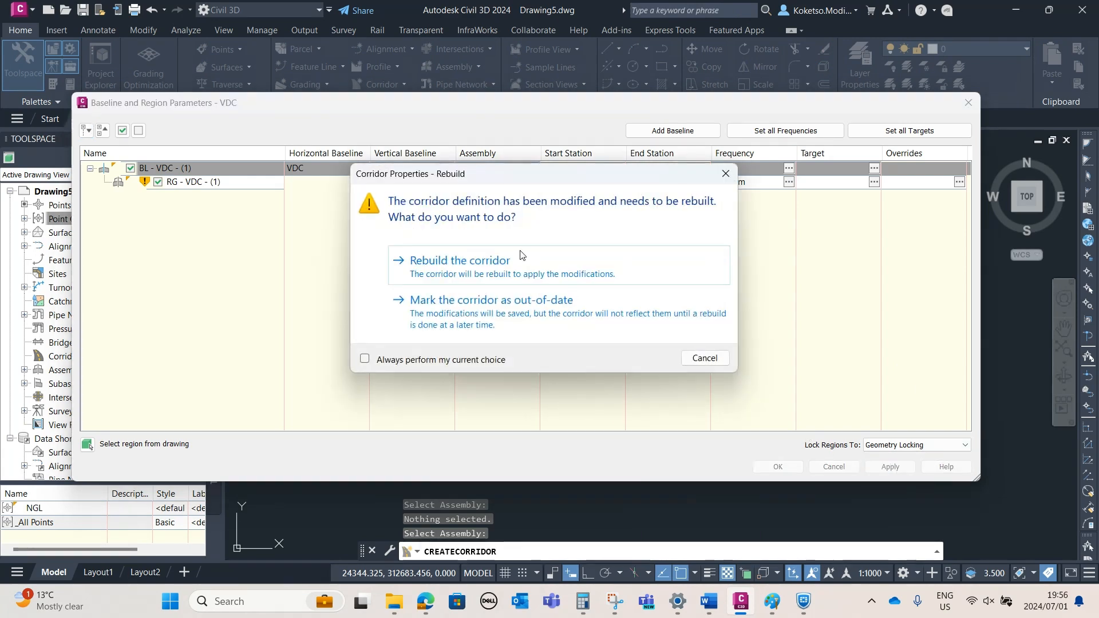
pyautogui.click(465, 275)
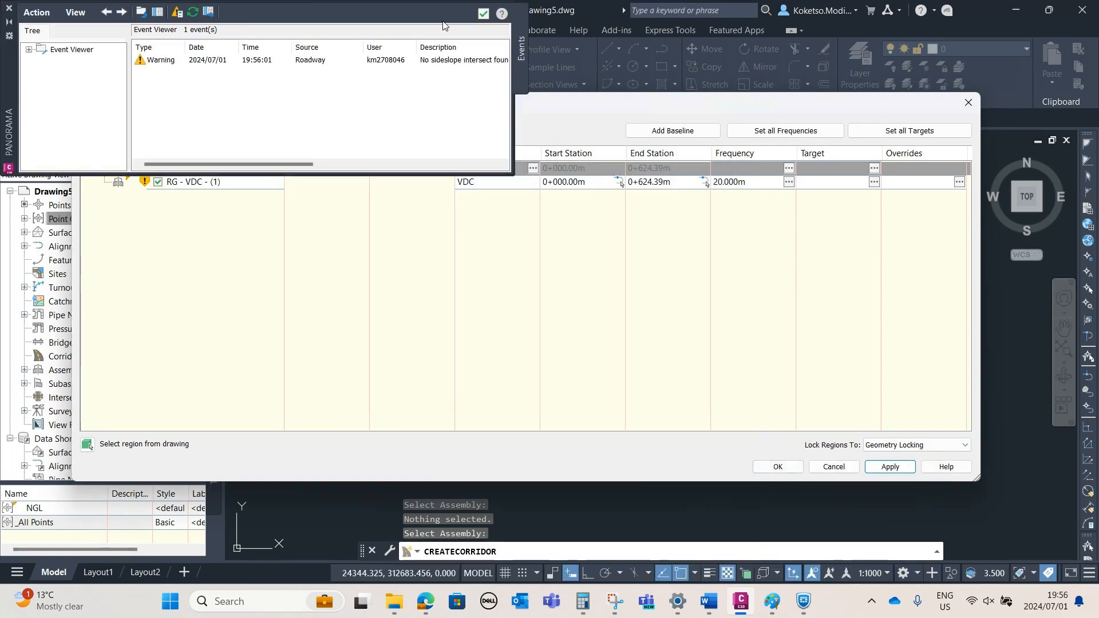
pyautogui.click(778, 466)
pyautogui.click(482, 14)
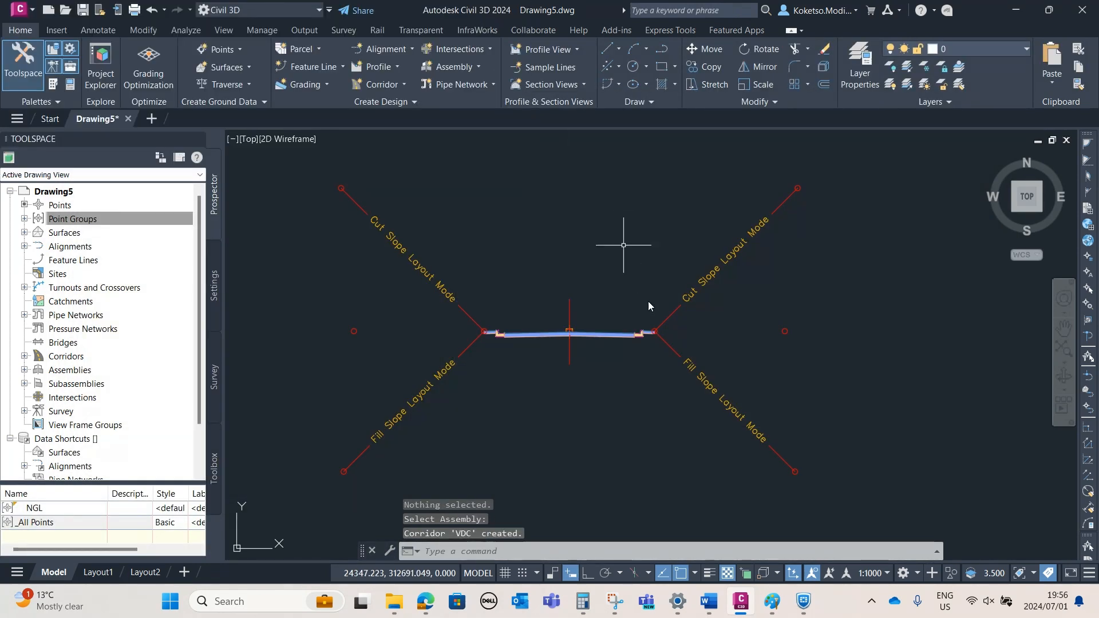
# Select the VDC corridor on the surface and open it in the Object Viewer
pyautogui.scroll(-6, 608, 314)
pyautogui.moveTo(367, 336); pyautogui.dragTo(717, 241, button='middle')
pyautogui.scroll(9, 529, 395)
pyautogui.moveTo(535, 468); pyautogui.dragTo(593, 161, button='middle')
pyautogui.scroll(5, 611, 241)
pyautogui.scroll(-14, 624, 257)
pyautogui.moveTo(657, 289); pyautogui.dragTo(611, 323, button='middle')
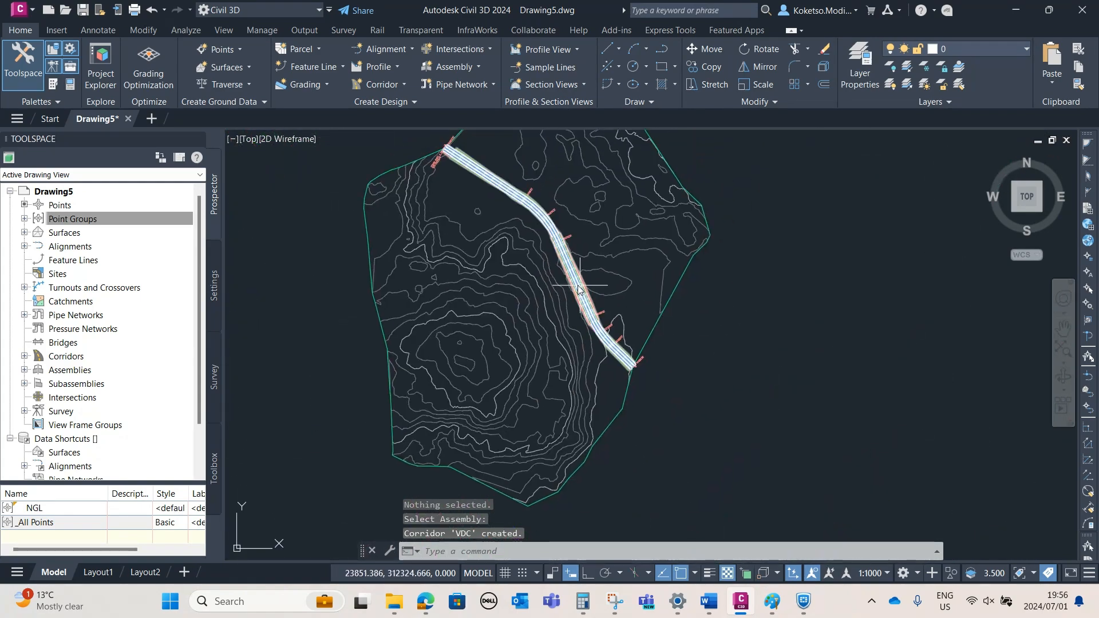
pyautogui.scroll(4, 590, 286)
pyautogui.click(569, 254)
pyautogui.rightClick(571, 255)
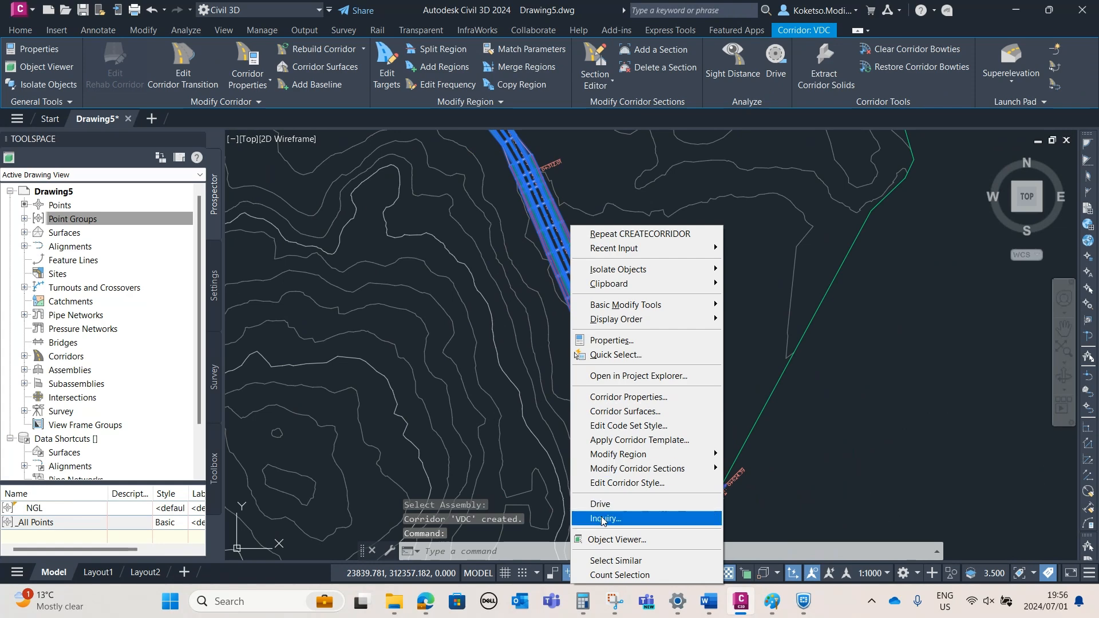
pyautogui.press('Escape')
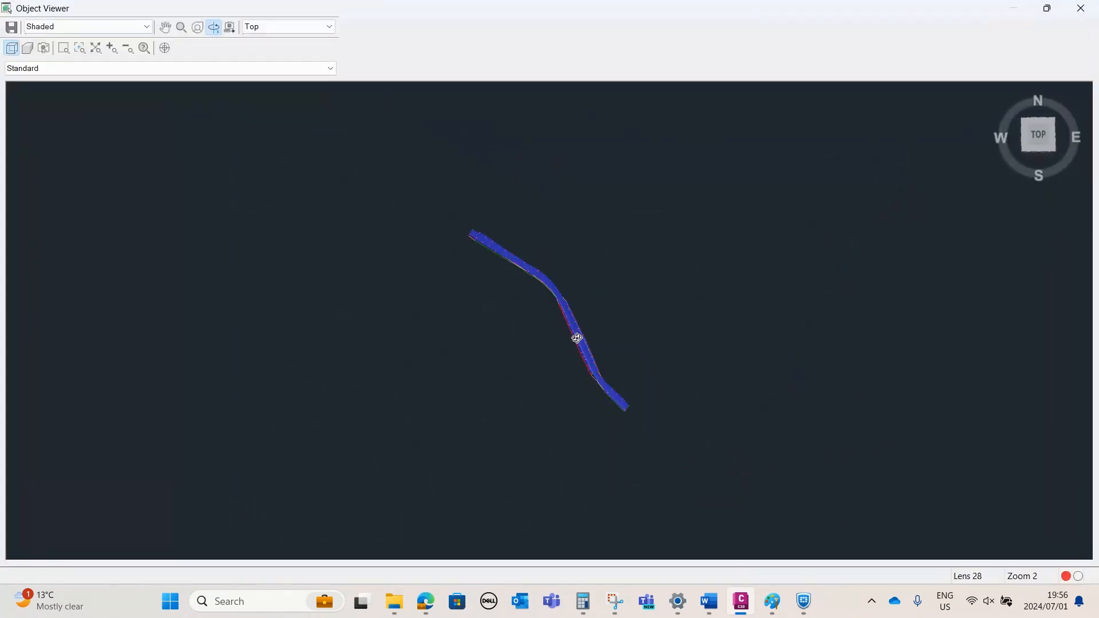
# Examine the road corridor in 3D from several angles and at close range, and close the Object Viewer
pyautogui.moveTo(576, 336); pyautogui.dragTo(443, 295)
pyautogui.scroll(7, 606, 328)
pyautogui.moveTo(753, 311); pyautogui.dragTo(575, 321, button='middle')
pyautogui.scroll(4, 545, 428)
pyautogui.scroll(-6, 499, 396)
pyautogui.moveTo(566, 430); pyautogui.dragTo(514, 402)
pyautogui.scroll(6, 461, 336)
pyautogui.moveTo(256, 326); pyautogui.dragTo(557, 416, button='middle')
pyautogui.scroll(6, 492, 257)
pyautogui.scroll(-6, 491, 257)
pyautogui.moveTo(513, 226); pyautogui.dragTo(741, 213)
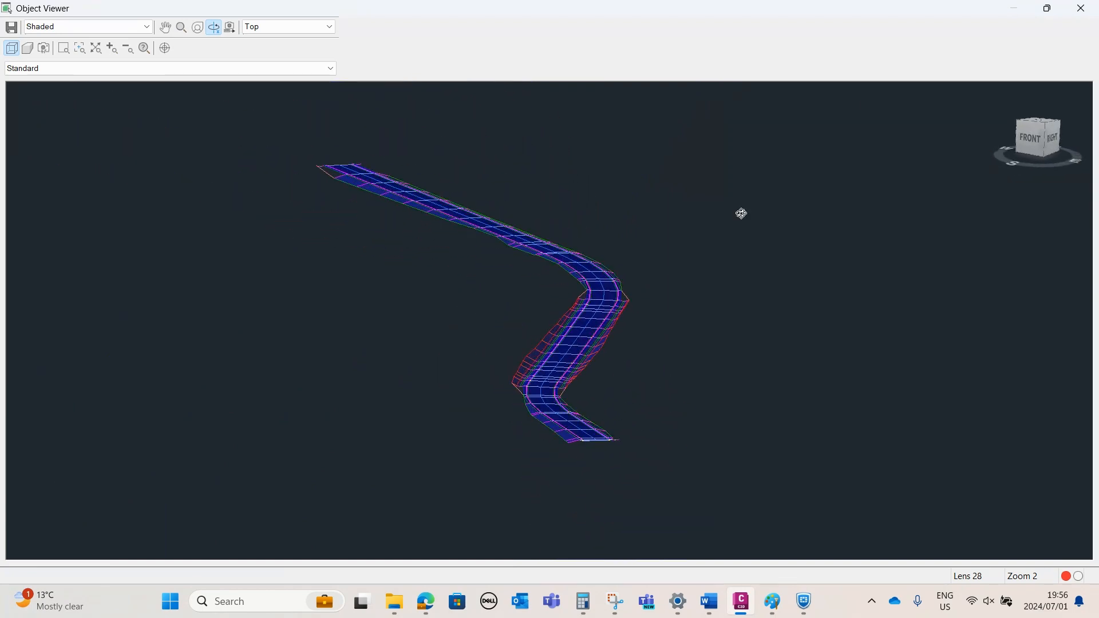
pyautogui.click(1080, 8)
# Review the VDC corridor's properties, including its parameters, feature lines, surfaces and boundaries, and close them without changes
pyautogui.scroll(-4, 715, 306)
pyautogui.moveTo(656, 378)
pyautogui.mouseDown(button='middle')
pyautogui.moveTo(550, 349)
pyautogui.moveTo(520, 370)
pyautogui.mouseUp(button='middle')
pyautogui.scroll(-2, 520, 370)
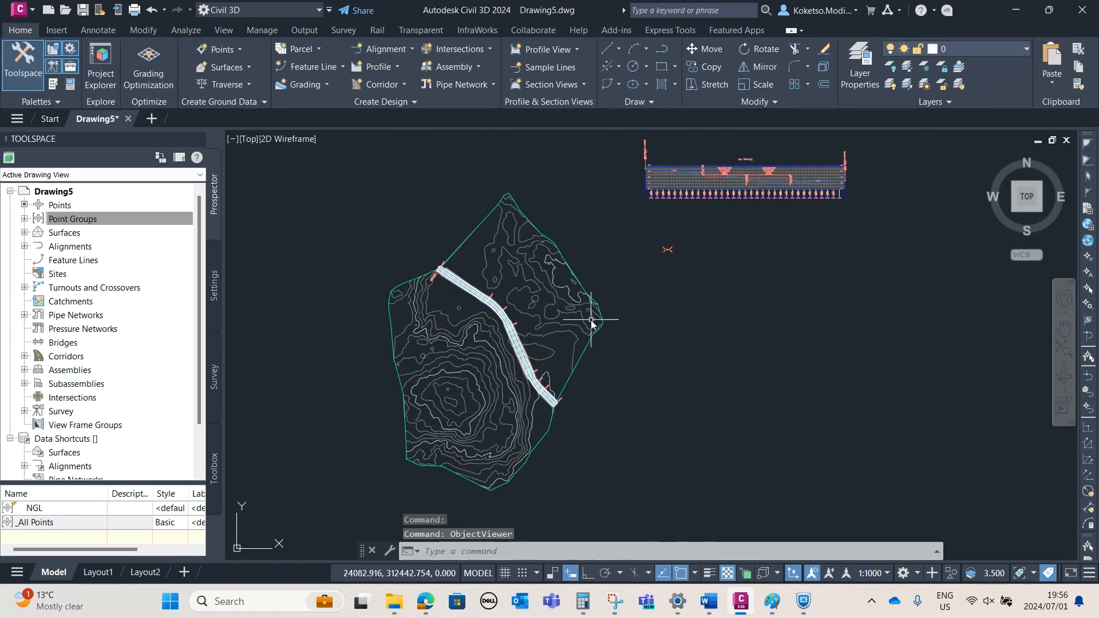
pyautogui.moveTo(584, 322); pyautogui.dragTo(540, 331, button='middle')
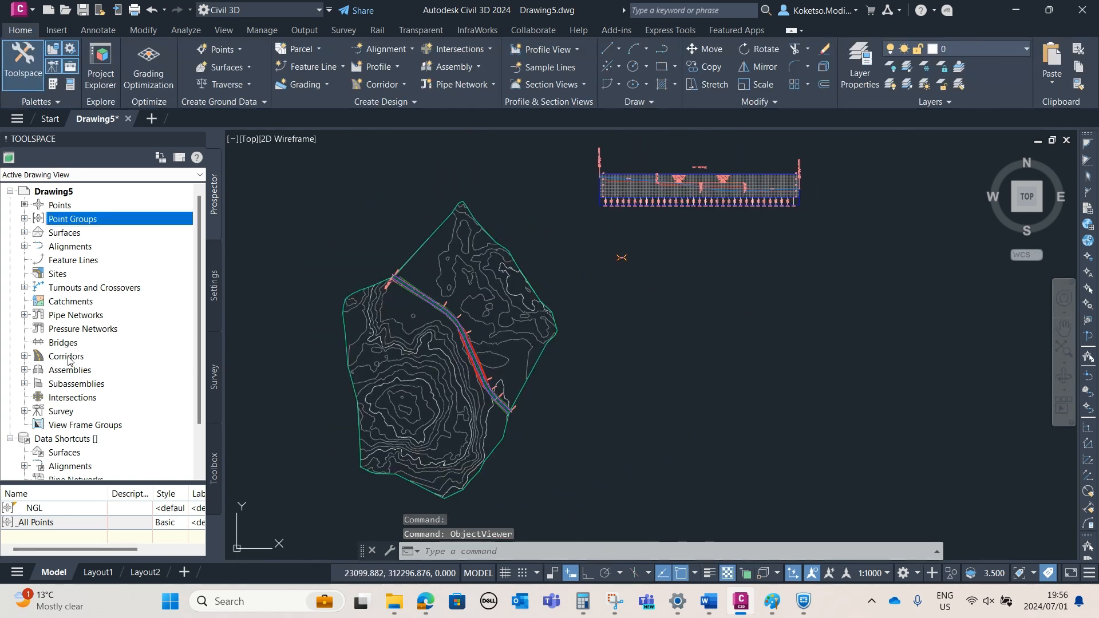
pyautogui.click(24, 357)
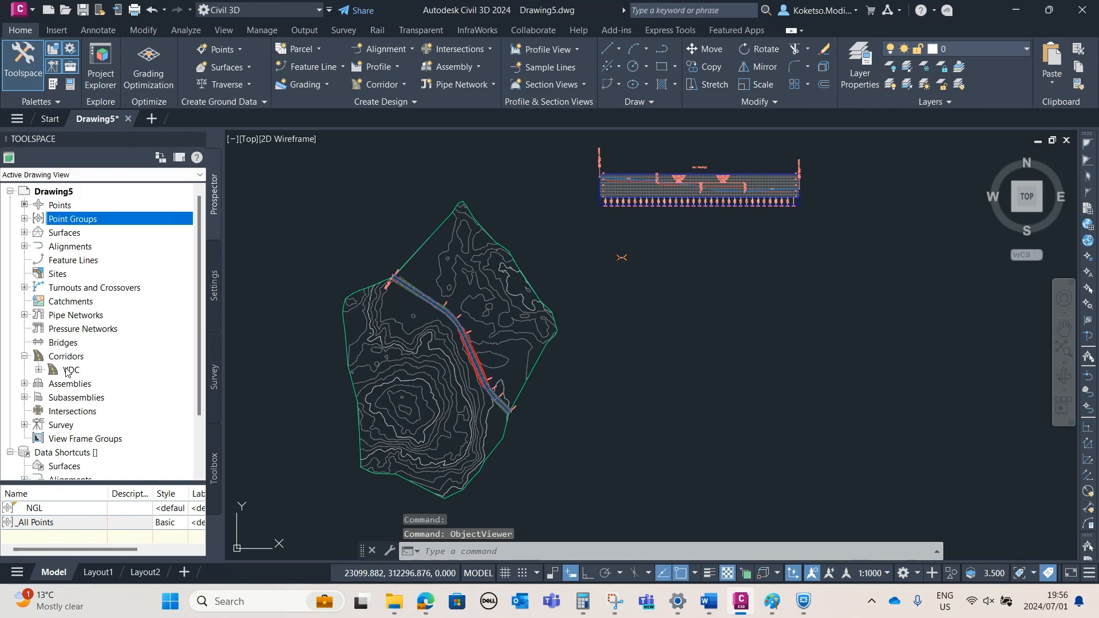
pyautogui.click(64, 371)
pyautogui.rightClick(89, 371)
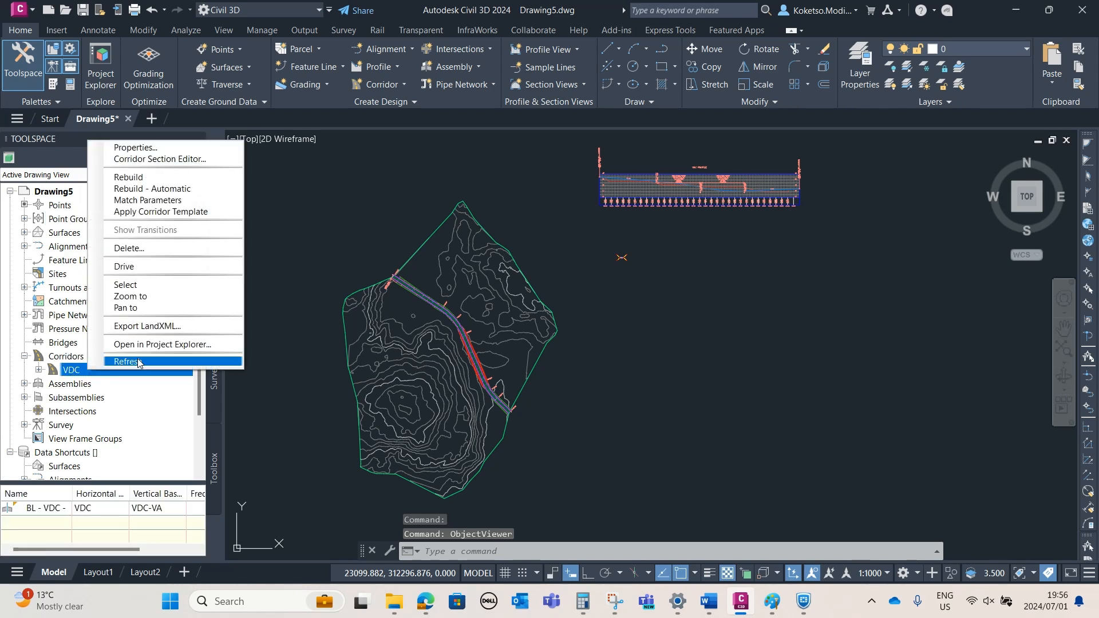
pyautogui.click(131, 148)
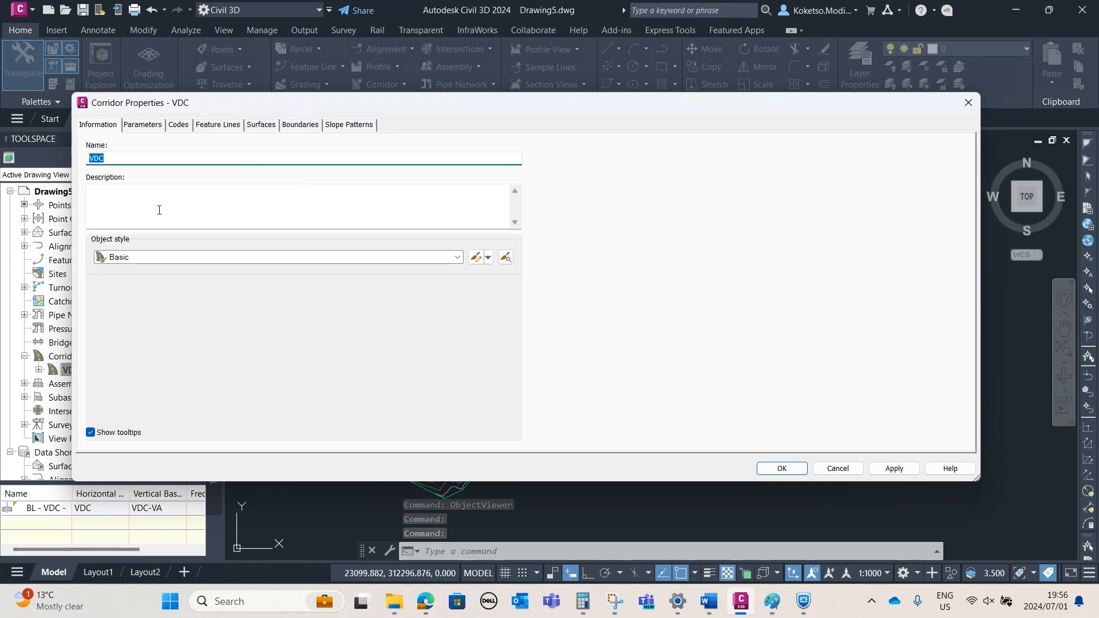
pyautogui.click(144, 126)
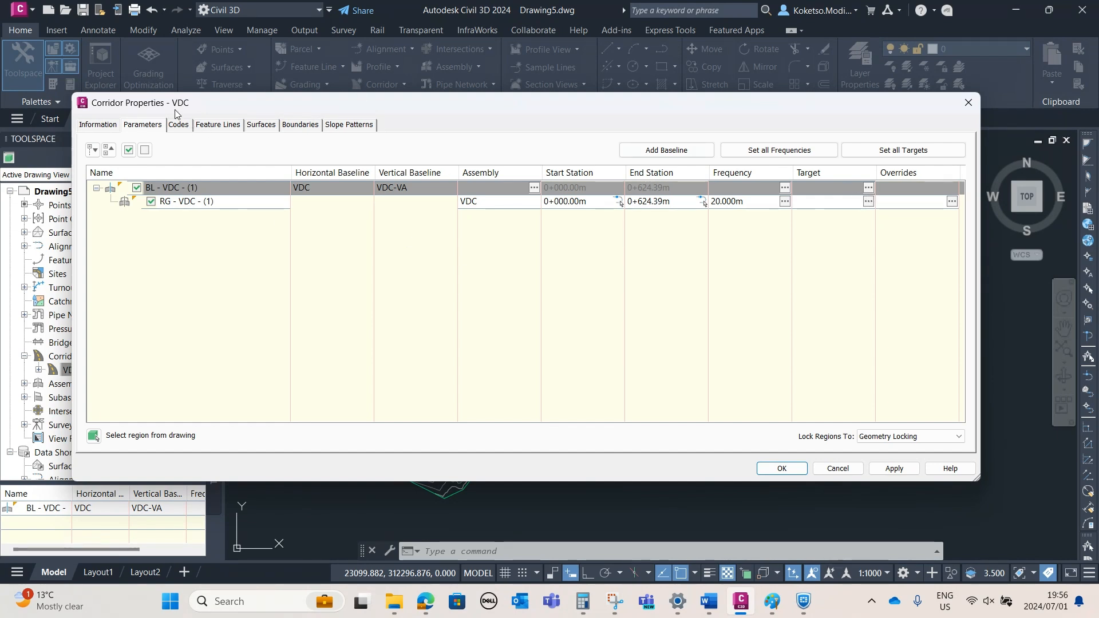
pyautogui.click(230, 126)
pyautogui.click(266, 126)
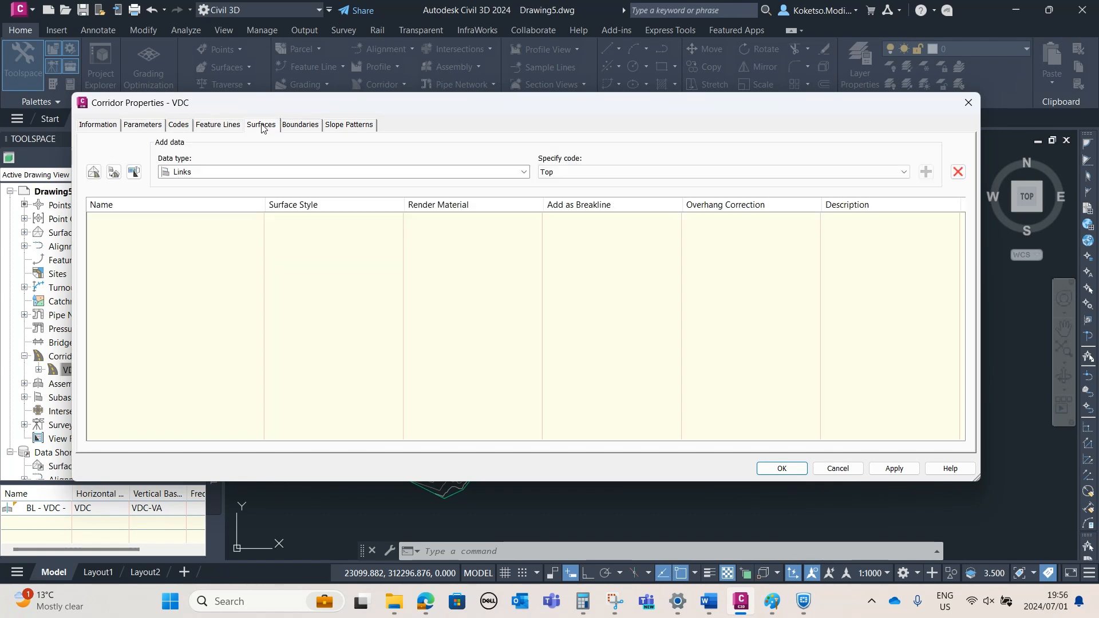
pyautogui.click(297, 126)
pyautogui.click(261, 126)
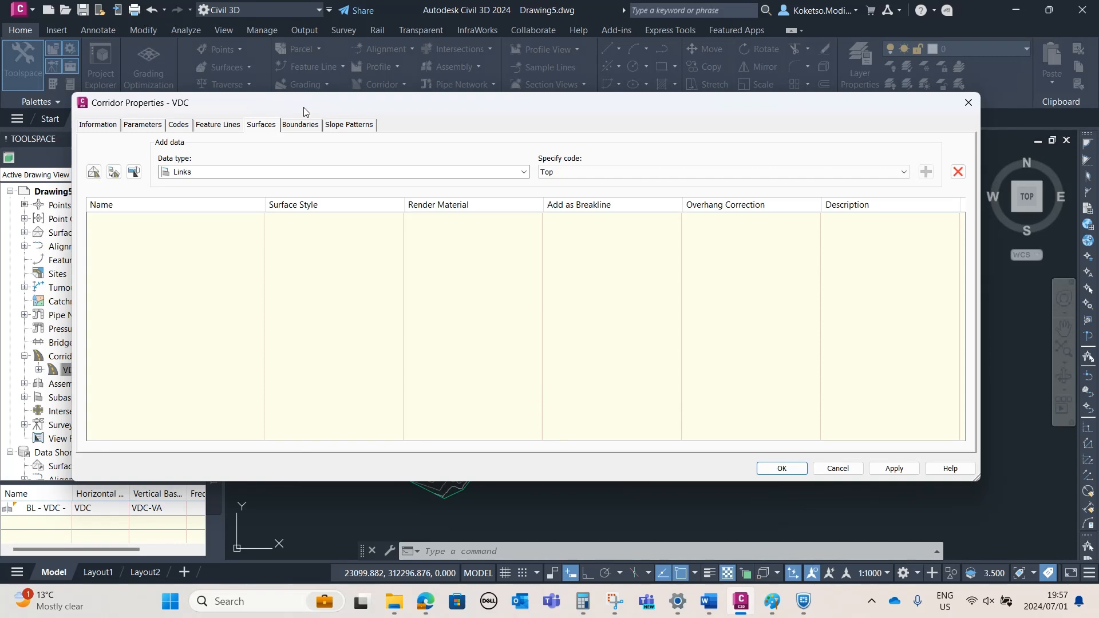
pyautogui.moveTo(349, 106); pyautogui.dragTo(328, 125)
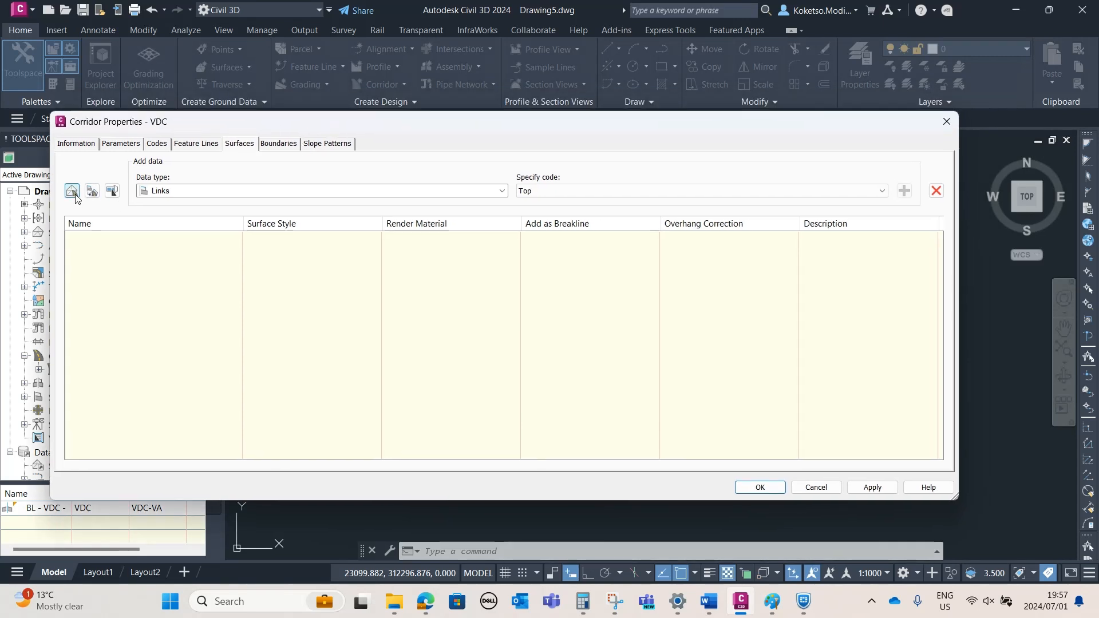
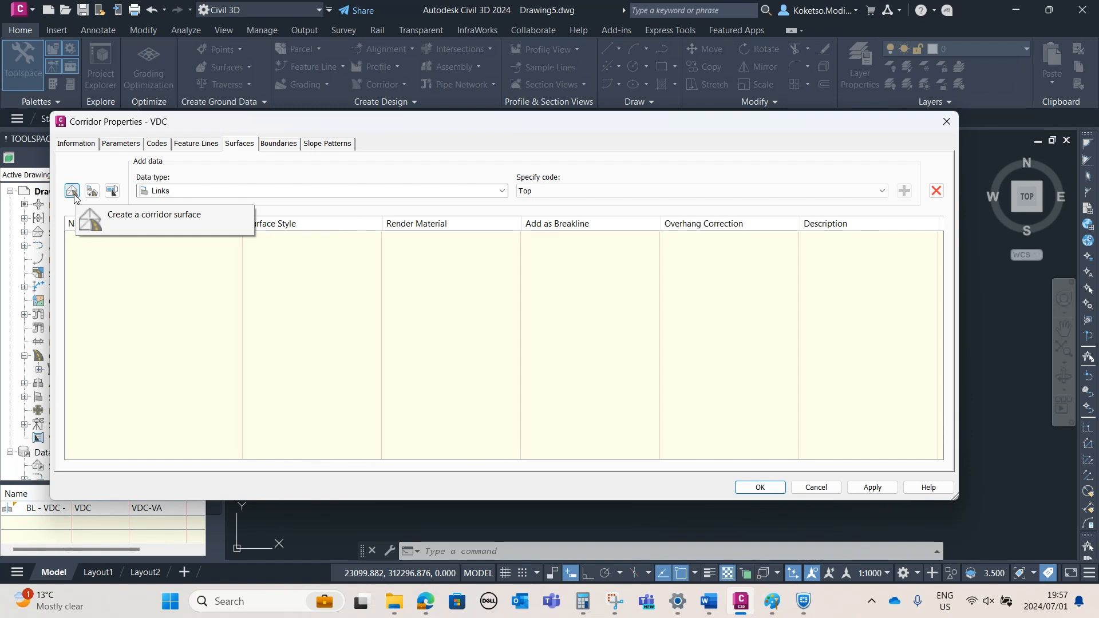
pyautogui.click(945, 121)
# Create a sample line group named VDC on the VDC alignment, sampling SURFACE-1 and the VDC corridor
pyautogui.scroll(-2, 604, 326)
pyautogui.scroll(2, 604, 325)
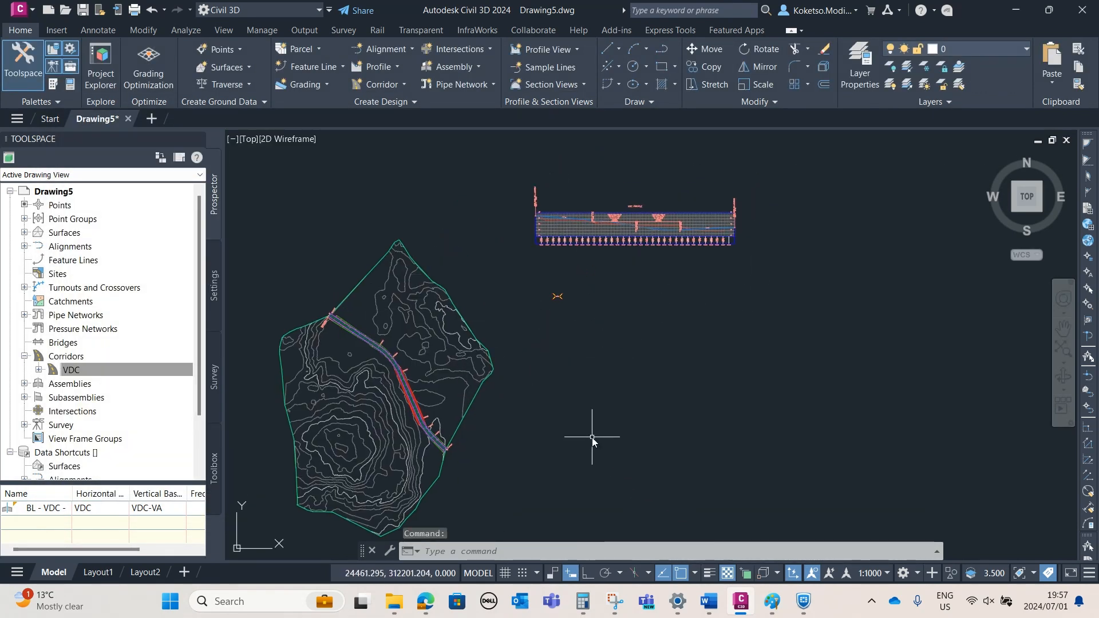
pyautogui.moveTo(592, 437); pyautogui.dragTo(567, 424, button='middle')
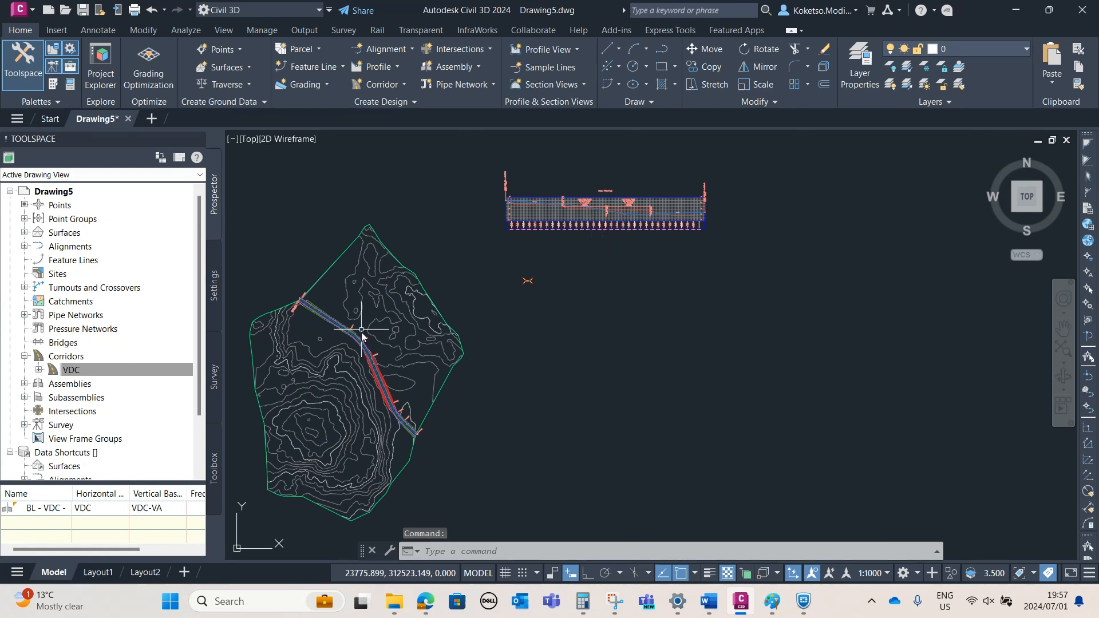
pyautogui.scroll(5, 466, 315)
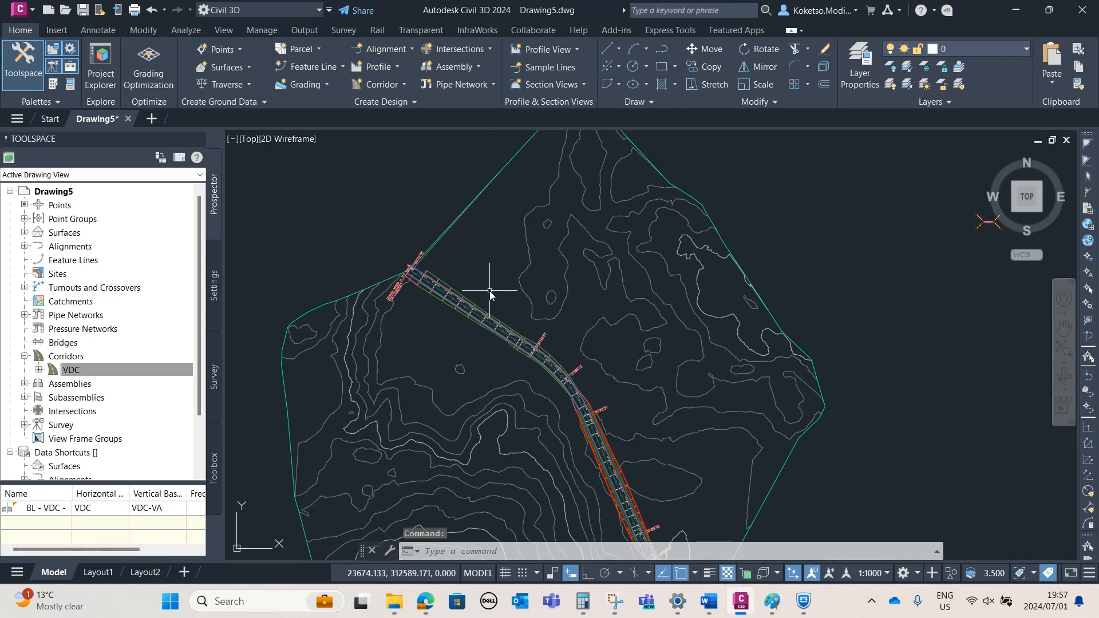
pyautogui.click(577, 84)
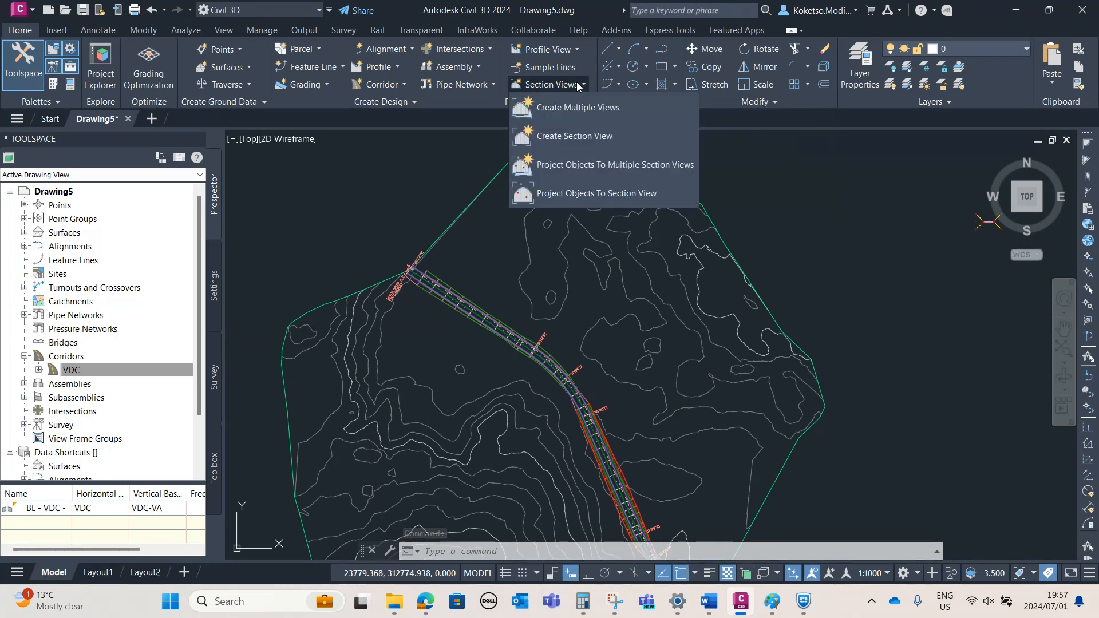
pyautogui.click(556, 66)
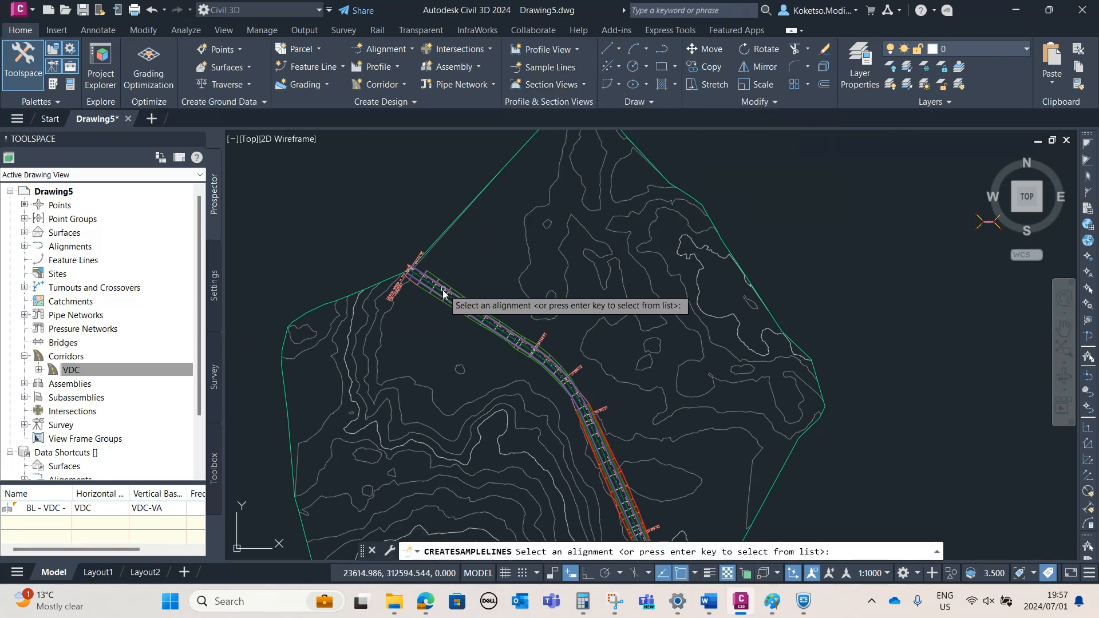
pyautogui.scroll(-3, 431, 288)
pyautogui.scroll(6, 431, 288)
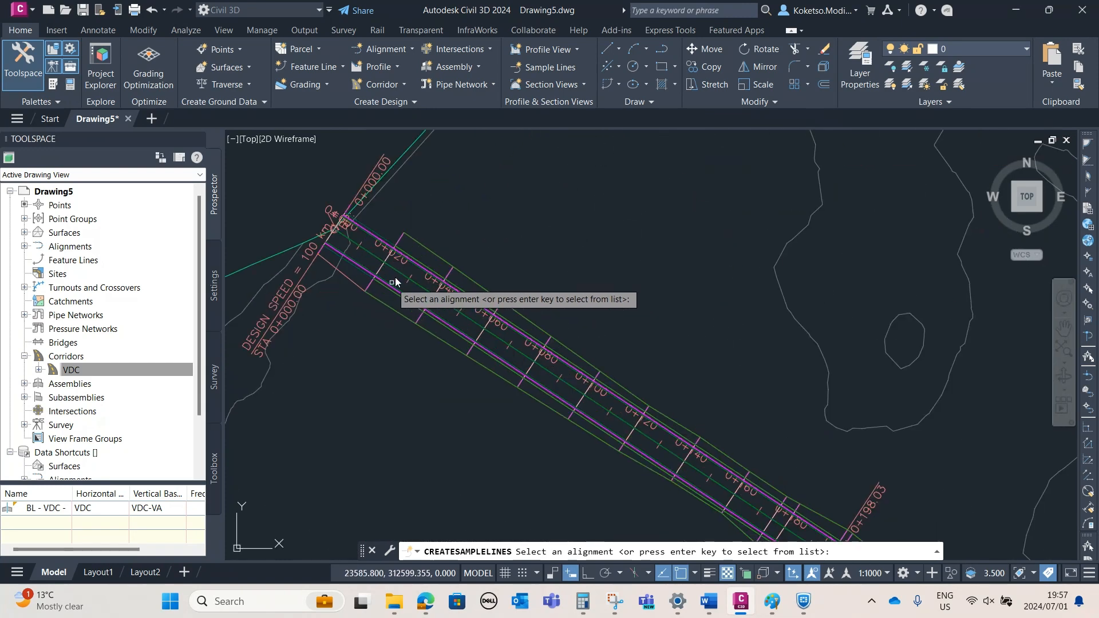
pyautogui.click(372, 260)
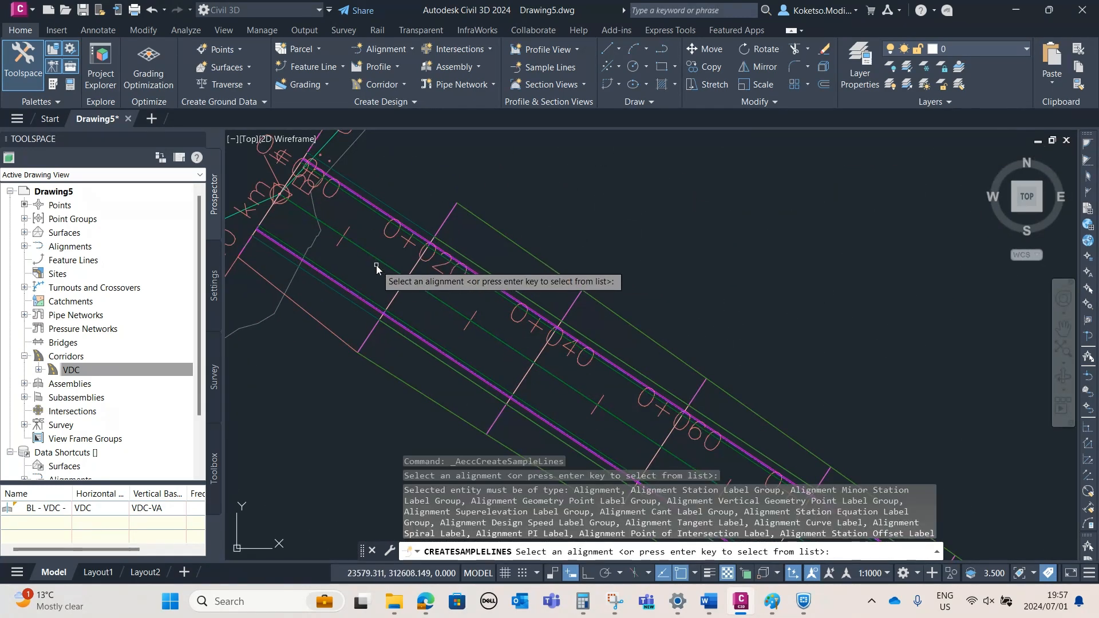
pyautogui.press('Return')
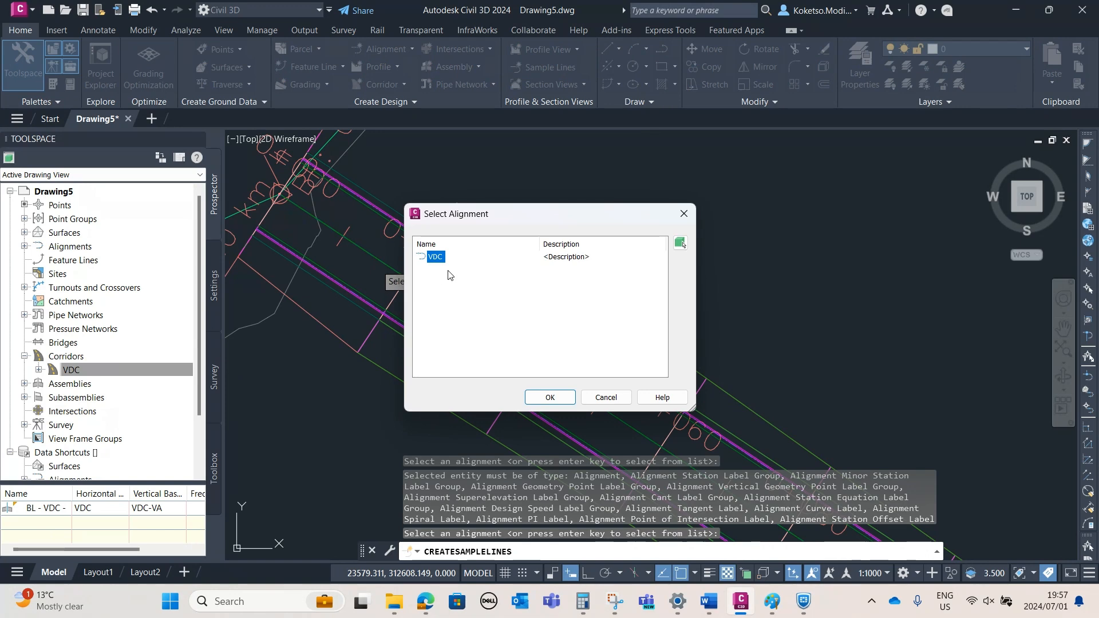
pyautogui.click(566, 400)
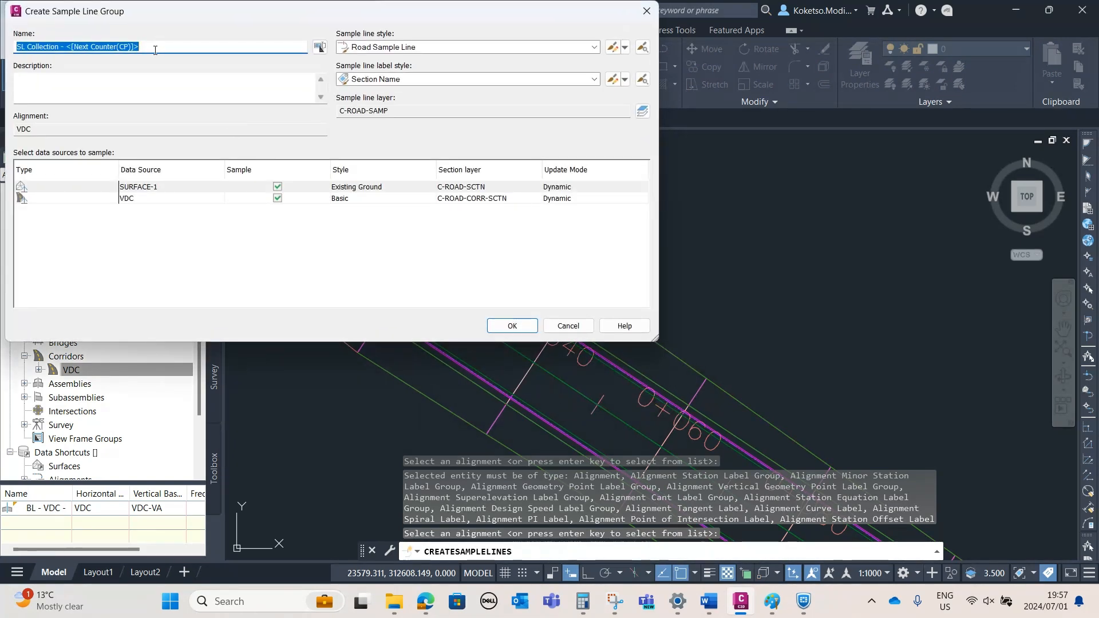
pyautogui.write('VDC')
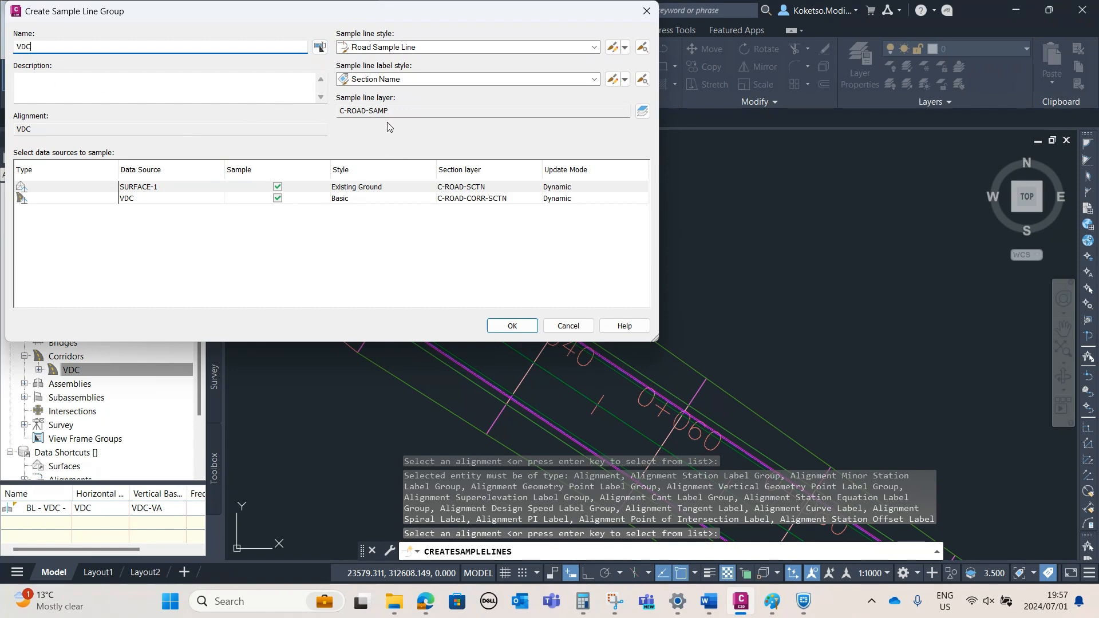
pyautogui.click(511, 325)
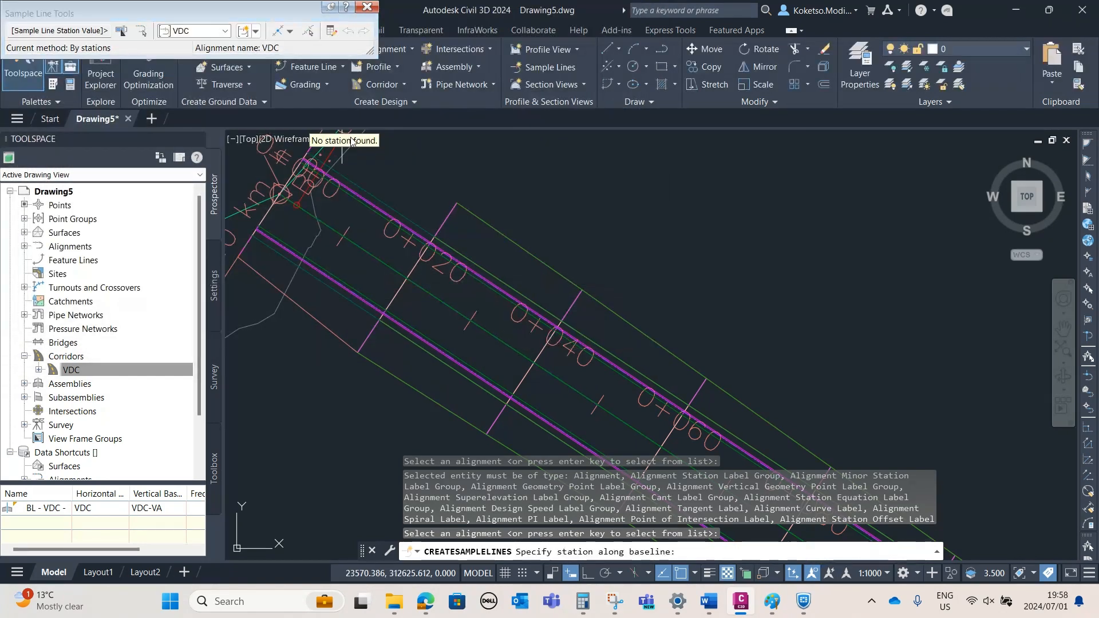
# Create another sample line group on the same alignment, keeping the default name, styles and data sources
pyautogui.scroll(-4, 393, 230)
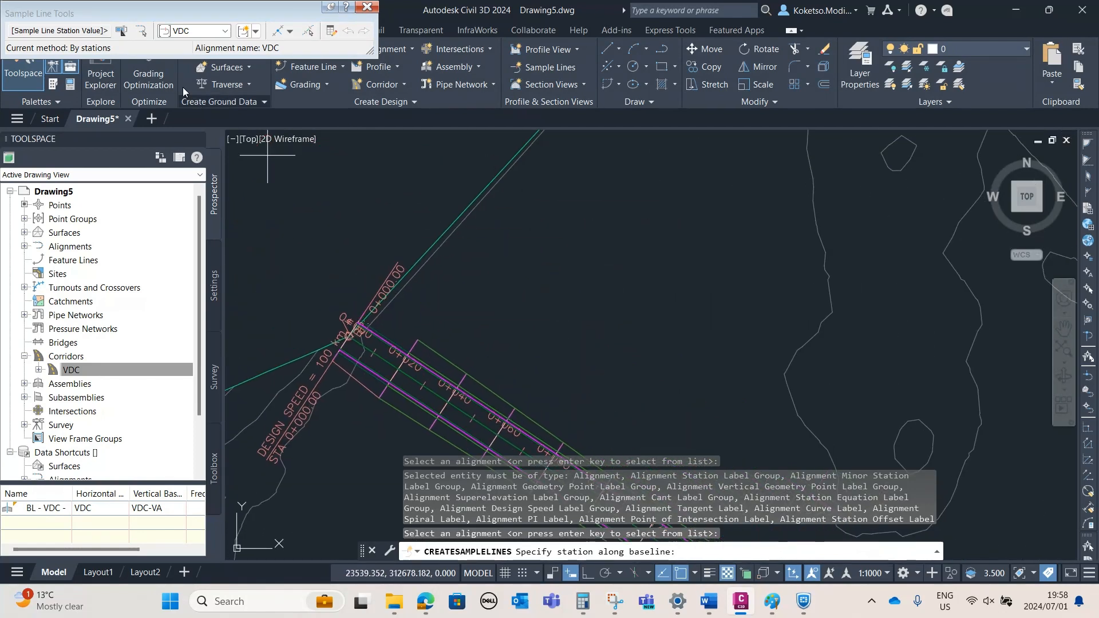
pyautogui.click(92, 30)
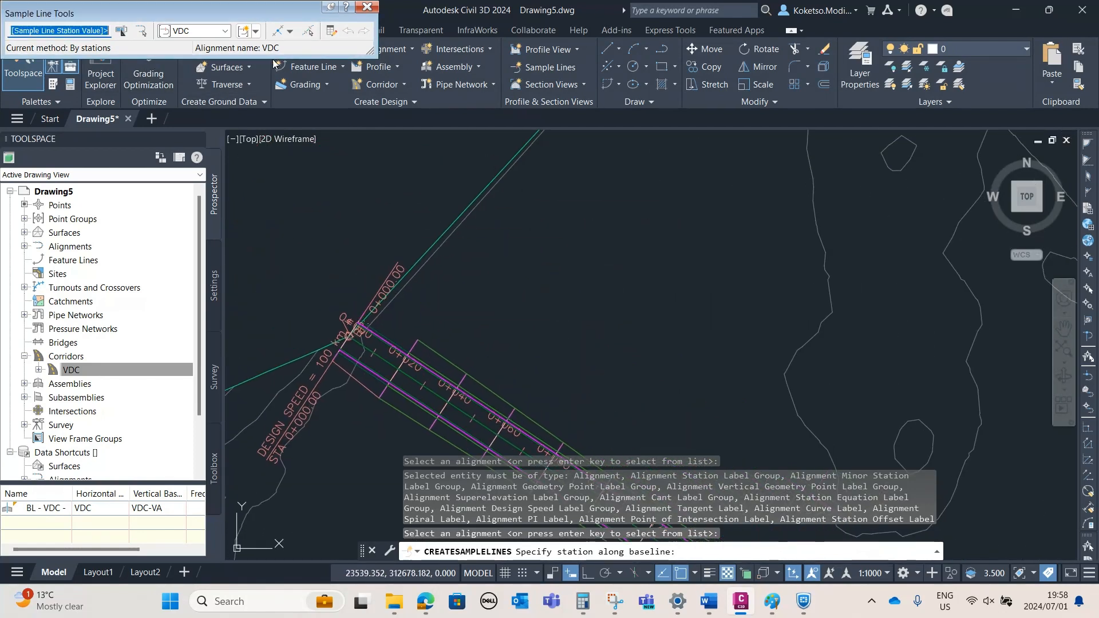
pyautogui.click(225, 32)
pyautogui.click(194, 46)
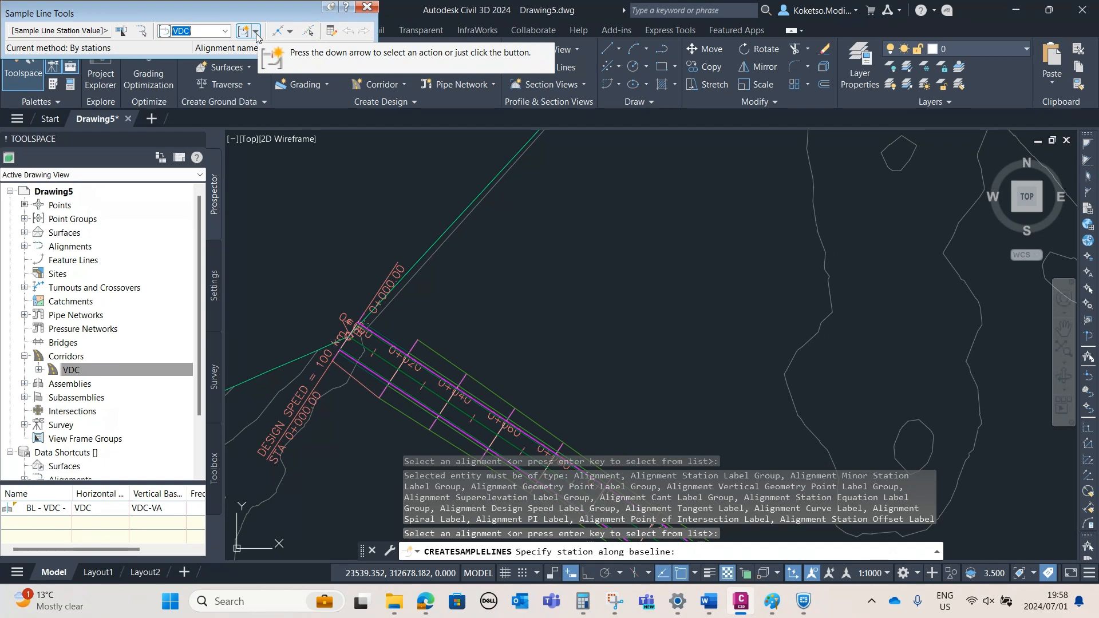
pyautogui.click(256, 32)
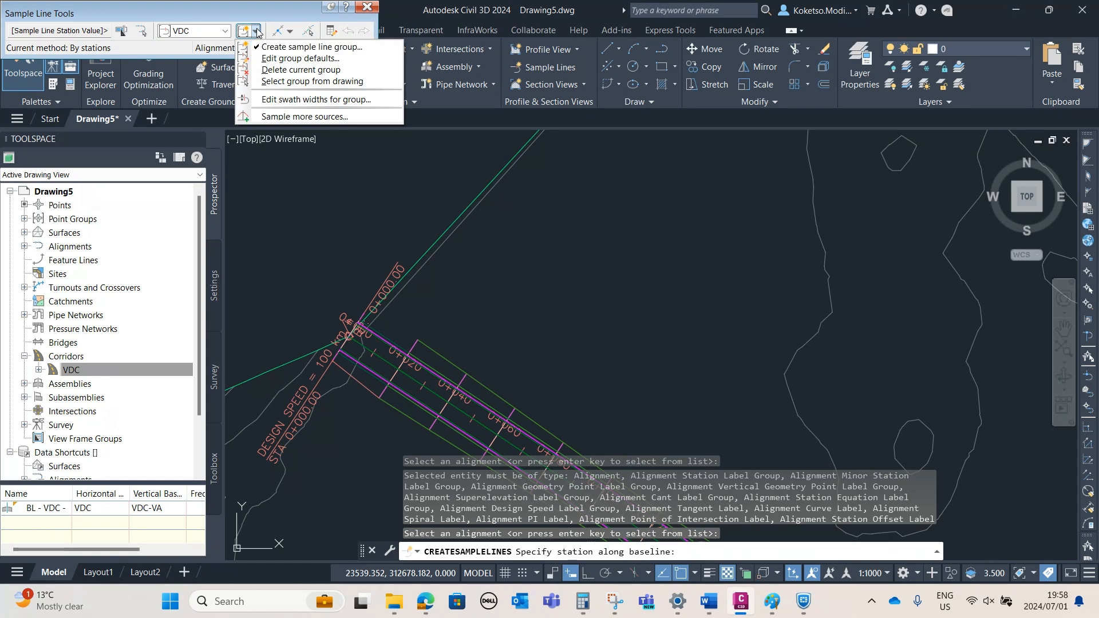
pyautogui.click(271, 48)
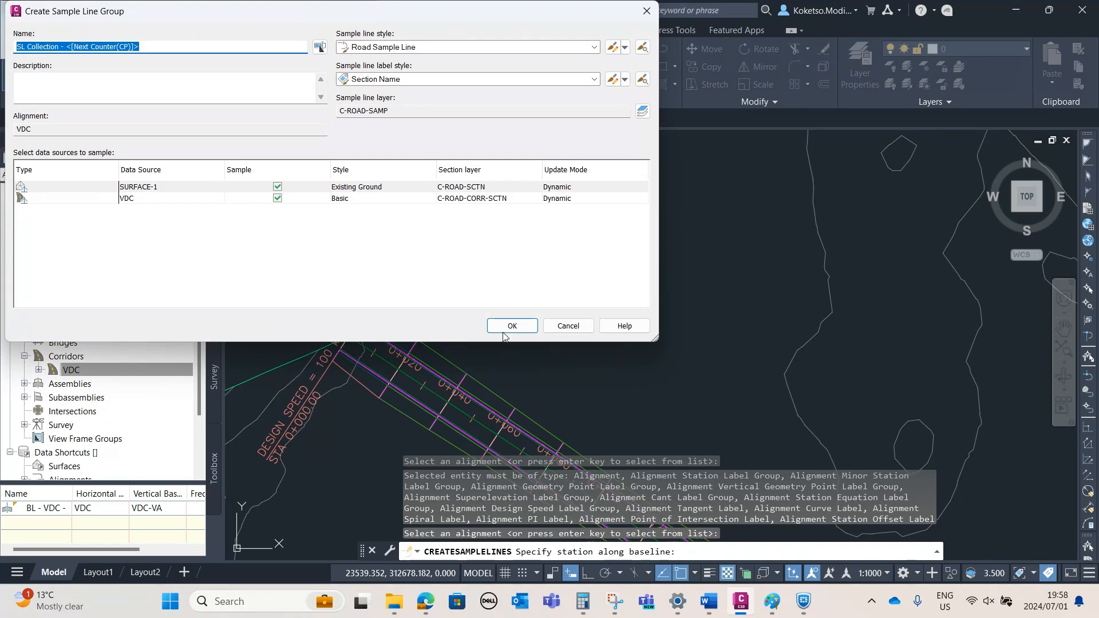
pyautogui.click(506, 328)
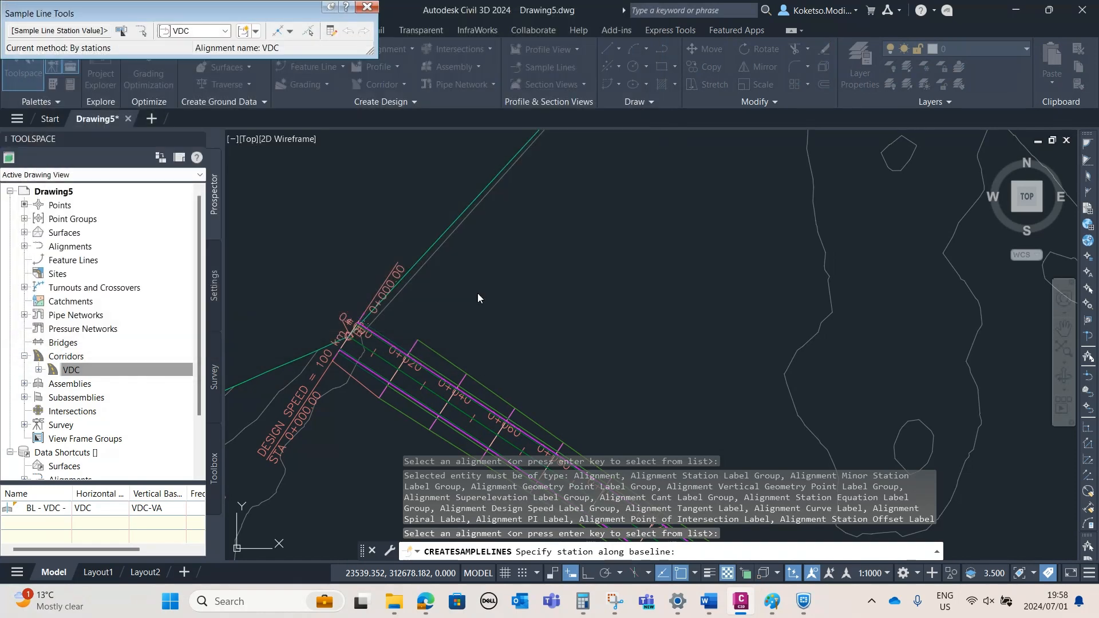
# Create sample lines by range of stations over the full VDC alignment, with 20 m swath widths and 20 m increments, and inspect them
pyautogui.click(290, 32)
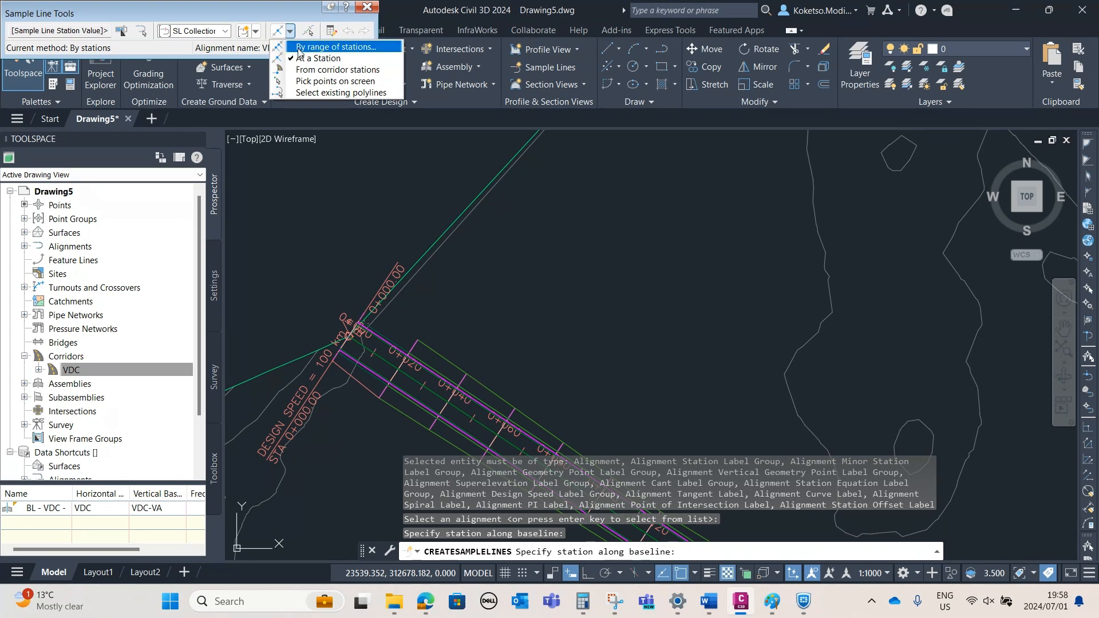
pyautogui.click(296, 50)
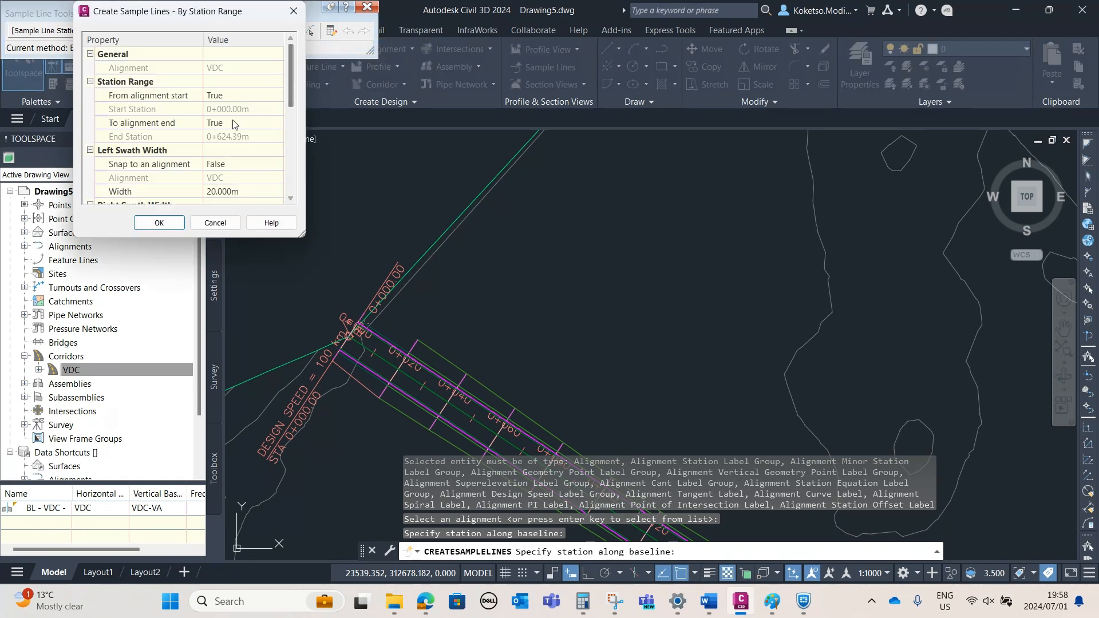
pyautogui.moveTo(306, 236); pyautogui.dragTo(546, 415)
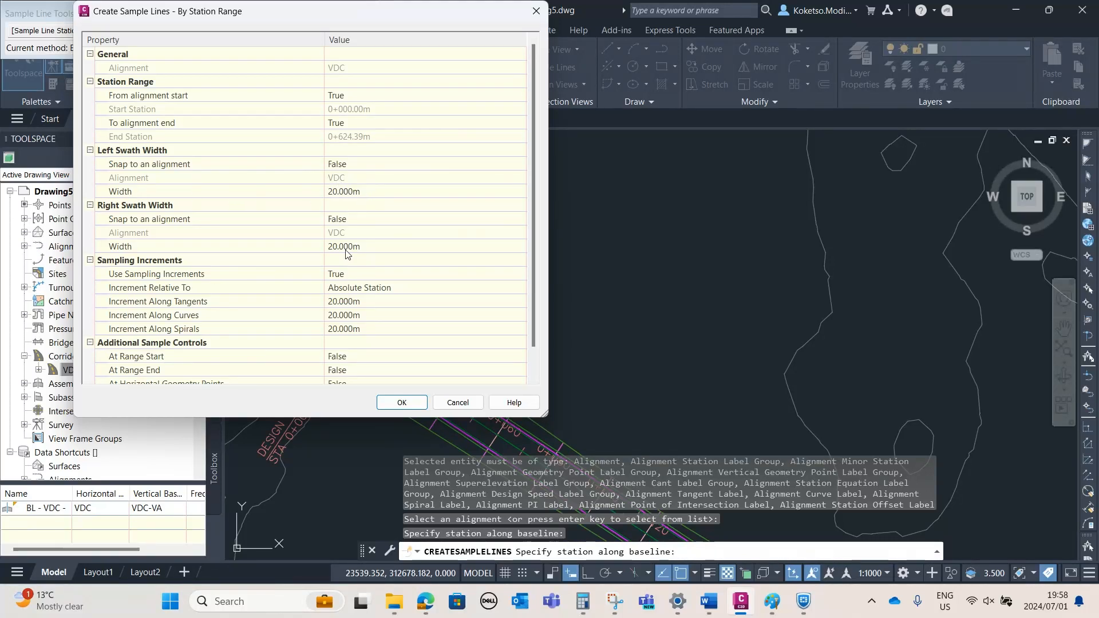
pyautogui.scroll(-1, 342, 347)
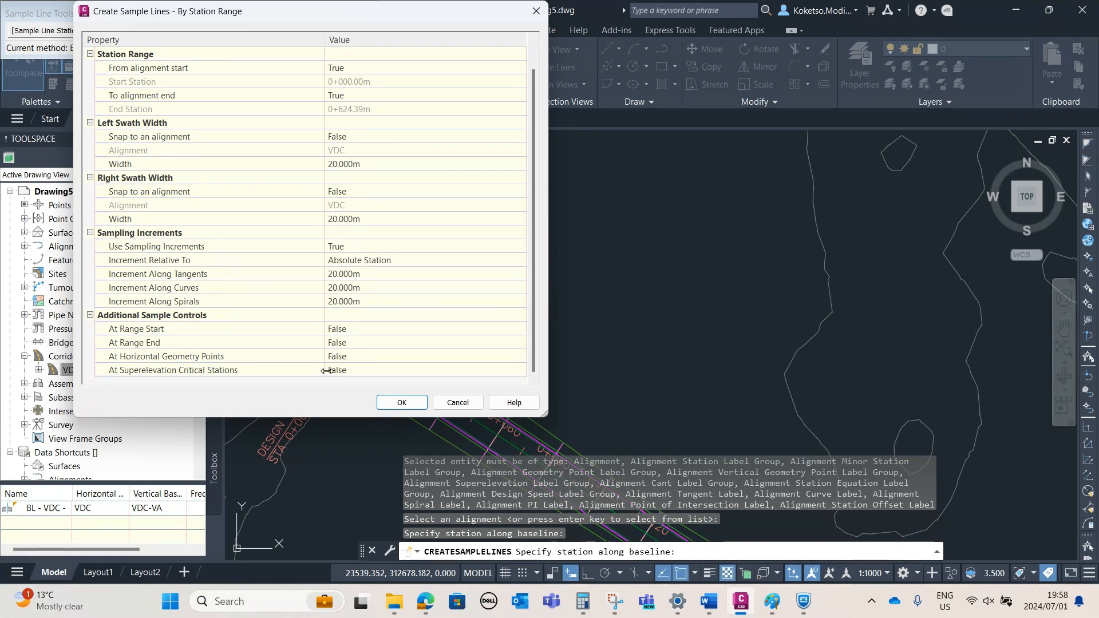
pyautogui.click(401, 402)
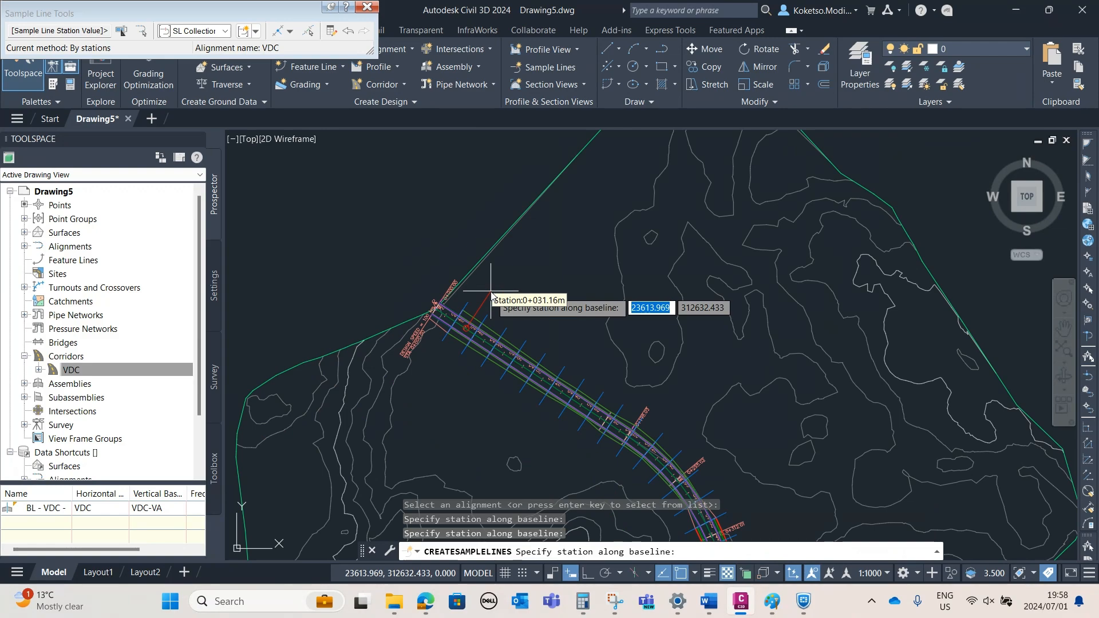
pyautogui.press('Return')
pyautogui.scroll(4, 490, 291)
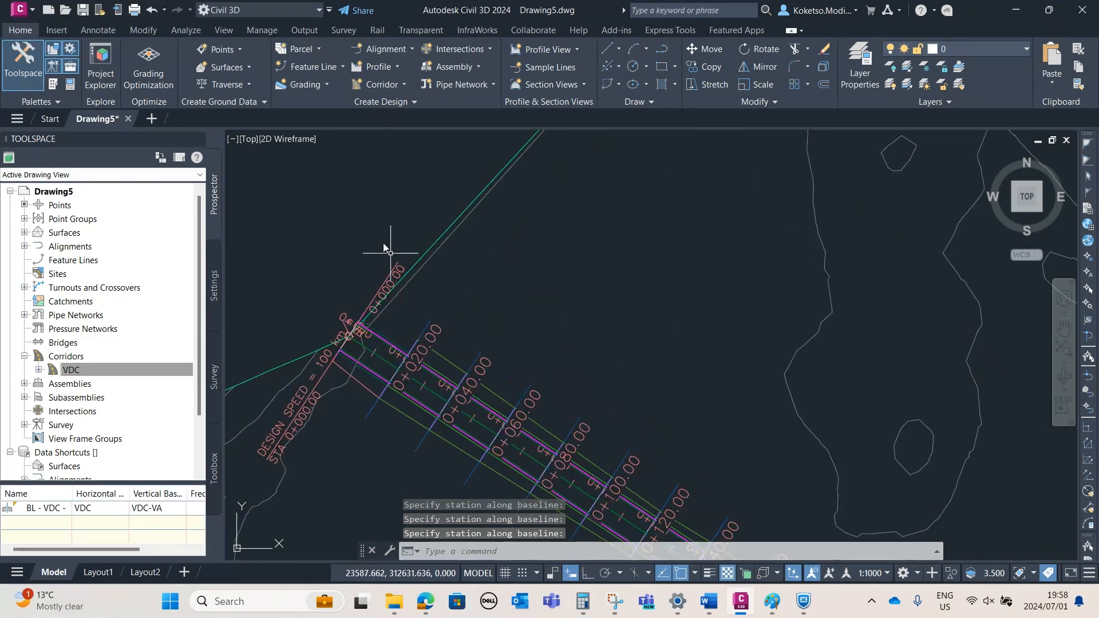
pyautogui.scroll(-2, 413, 298)
pyautogui.moveTo(479, 370); pyautogui.dragTo(465, 356, button='middle')
pyautogui.scroll(-5, 466, 356)
pyautogui.scroll(10, 508, 314)
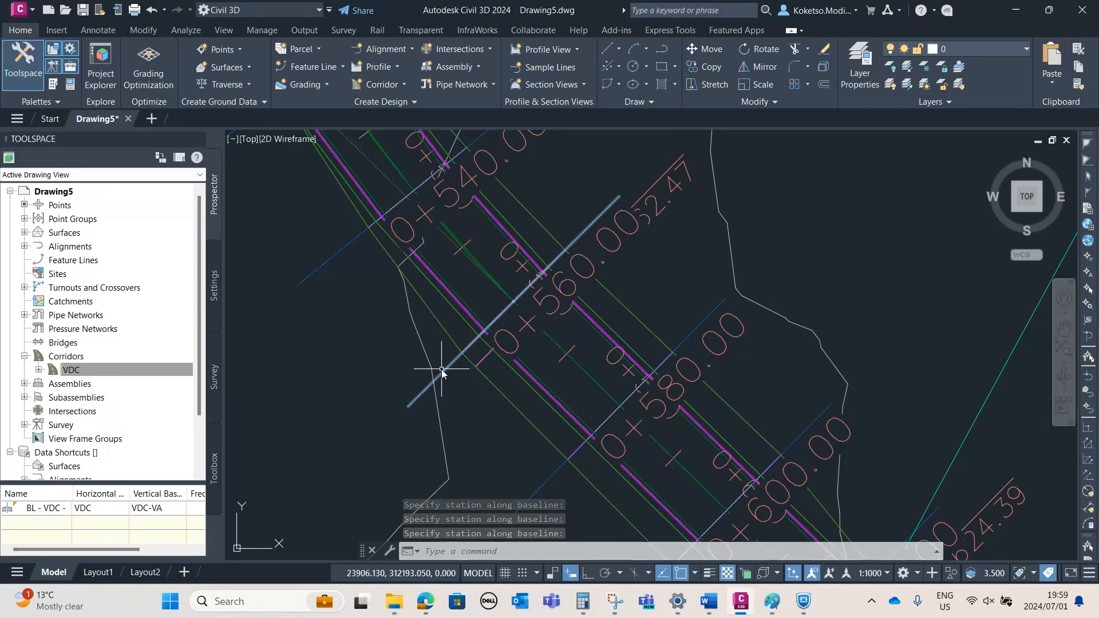
# Examine the spacing and coverage of the sample lines along the whole VDC corridor
pyautogui.scroll(-4, 456, 299)
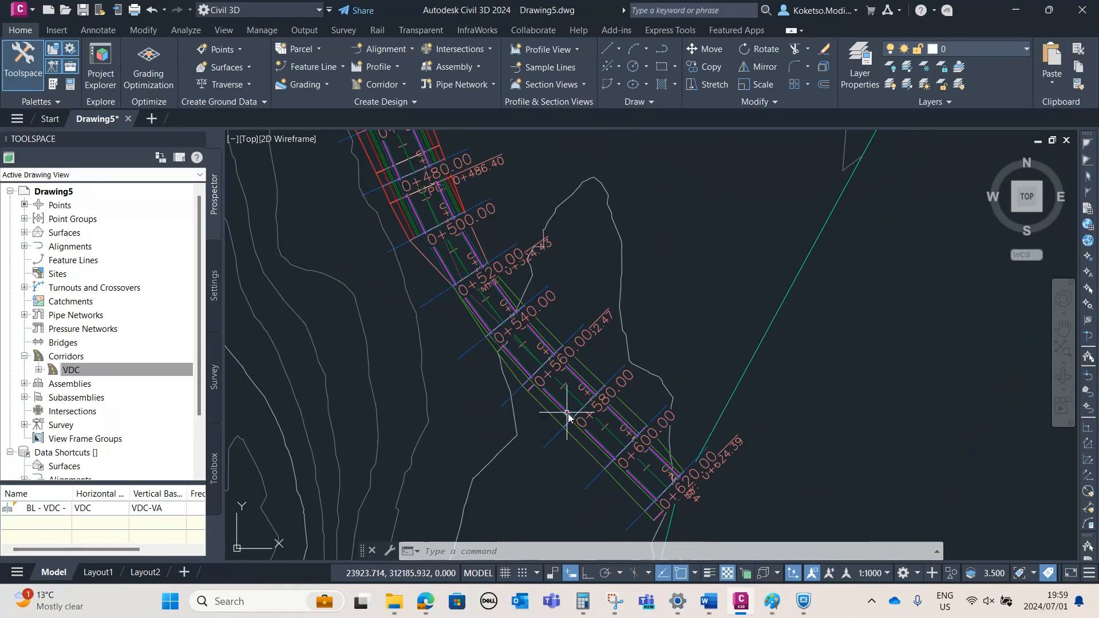
pyautogui.scroll(-2, 567, 412)
pyautogui.moveTo(507, 277); pyautogui.dragTo(650, 435, button='middle')
pyautogui.scroll(-2, 650, 435)
pyautogui.moveTo(549, 286); pyautogui.dragTo(709, 476, button='middle')
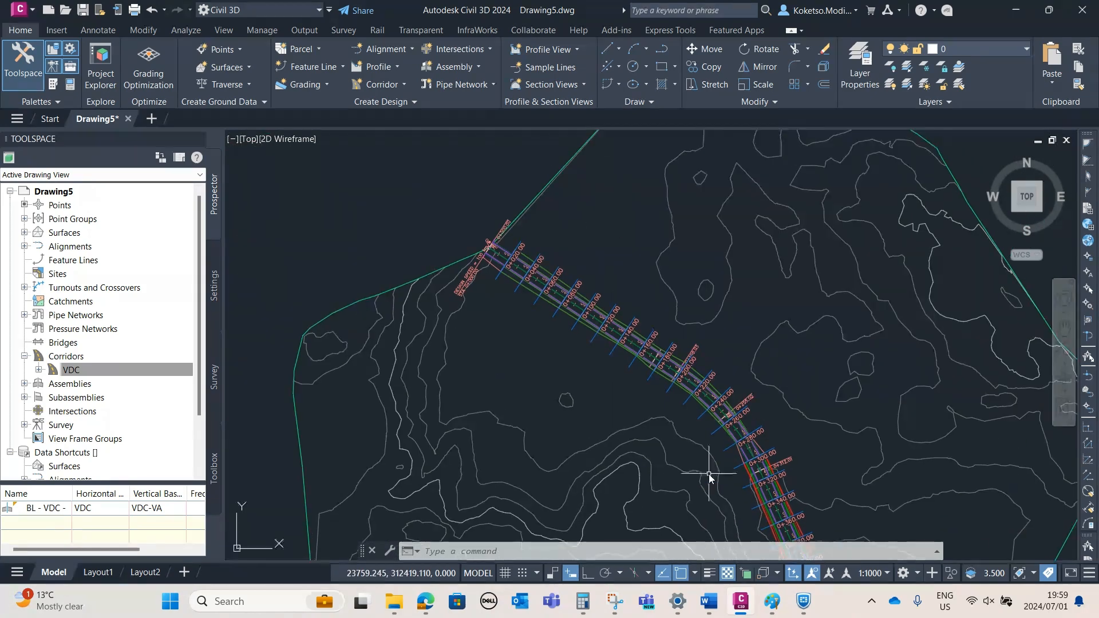
pyautogui.scroll(2, 547, 296)
pyautogui.scroll(1, 499, 220)
pyautogui.scroll(-3, 499, 220)
pyautogui.moveTo(576, 268); pyautogui.dragTo(571, 267, button='middle')
pyautogui.scroll(-6, 422, 229)
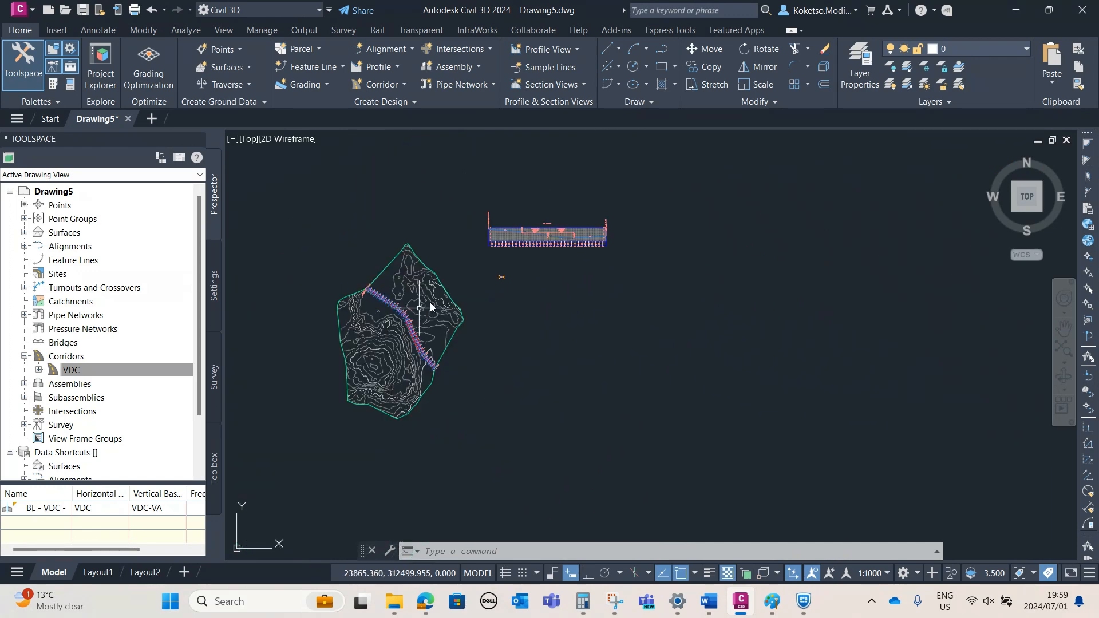
# Start Compute Materials for the VDC alignment using the VDC sample line group
pyautogui.click(226, 33)
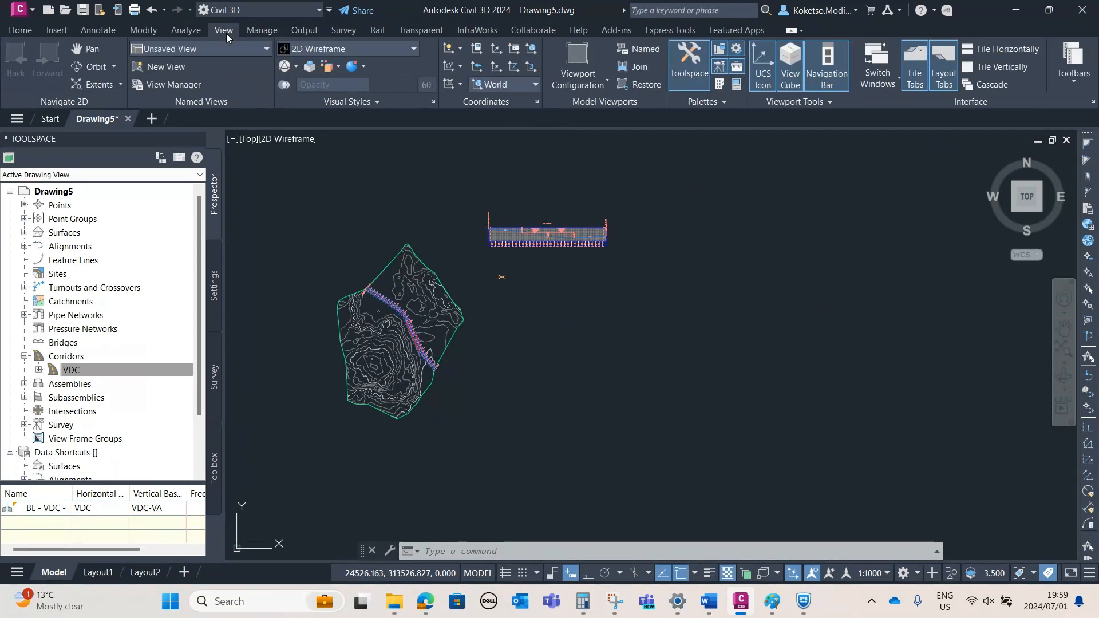
pyautogui.click(176, 36)
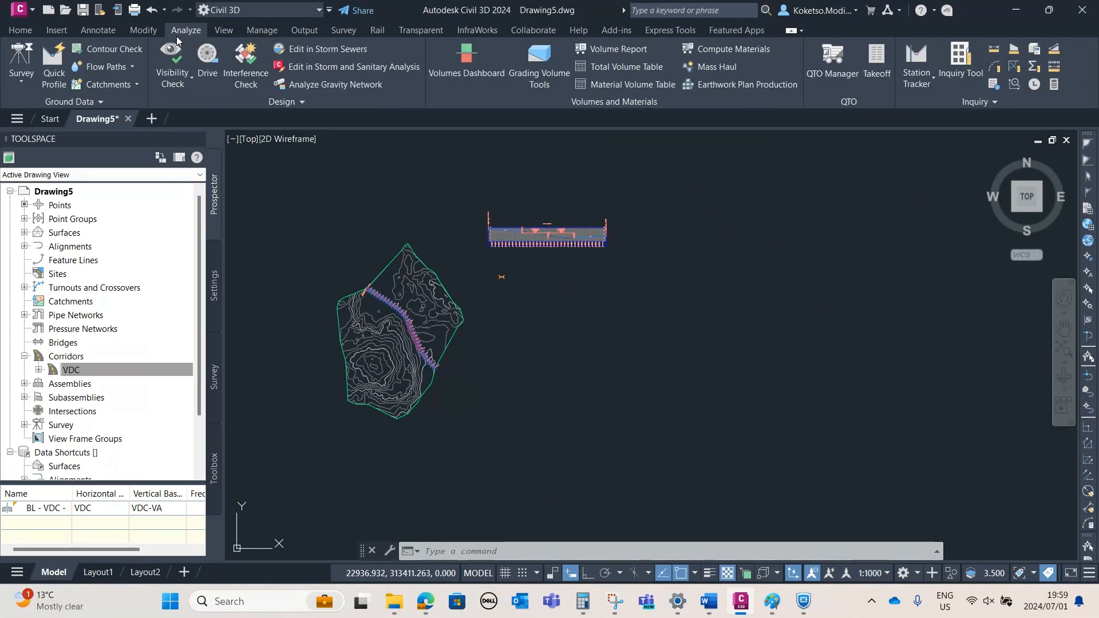
pyautogui.scroll(2, 429, 314)
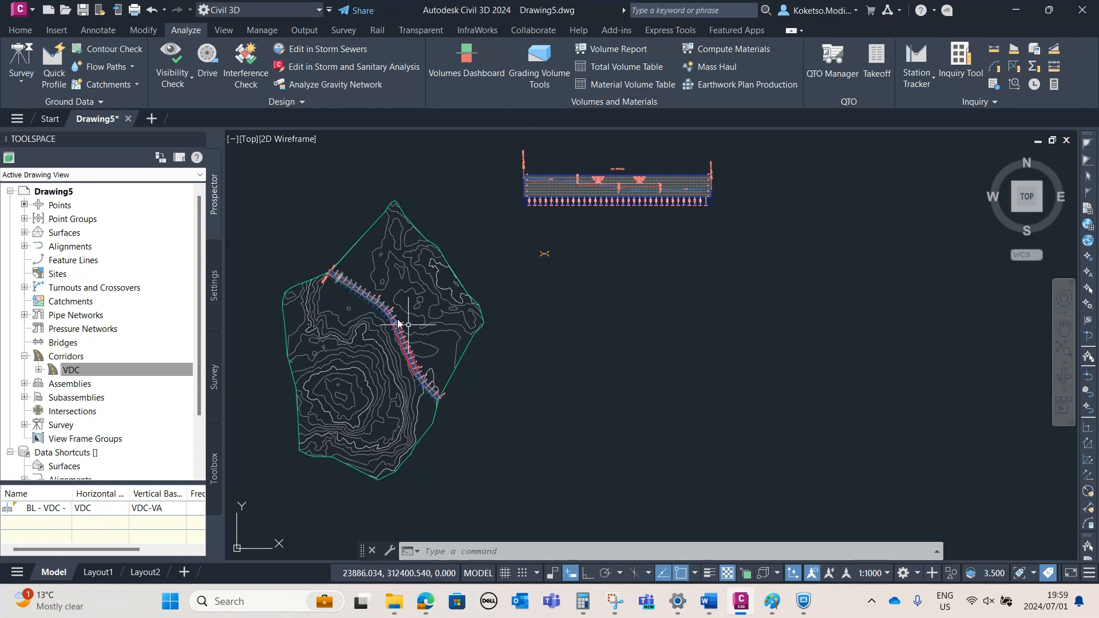
pyautogui.click(726, 49)
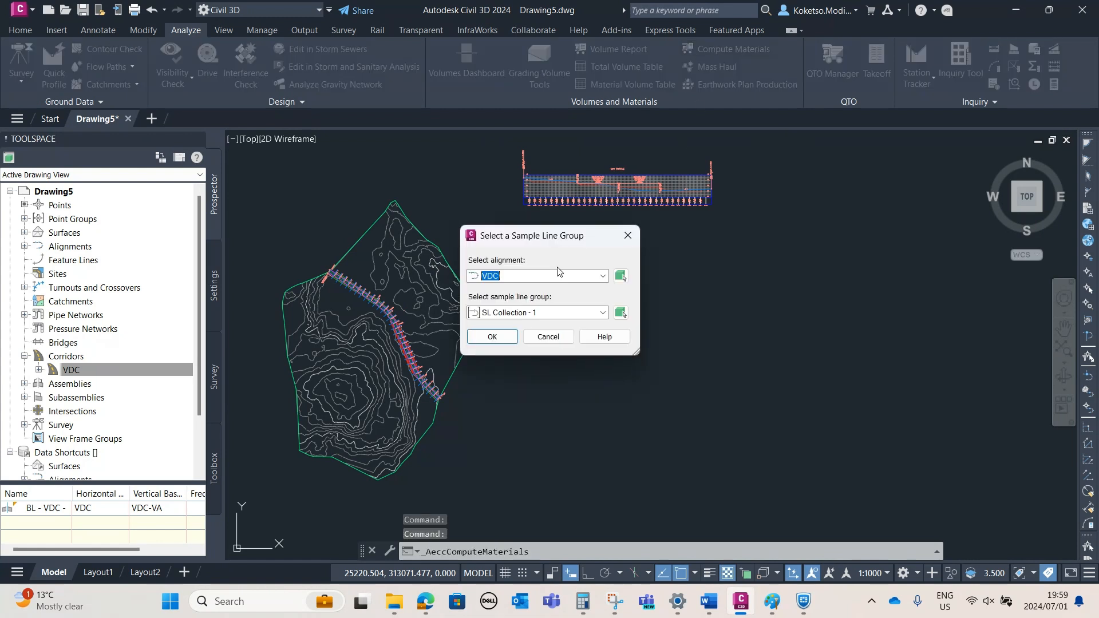
pyautogui.click(521, 313)
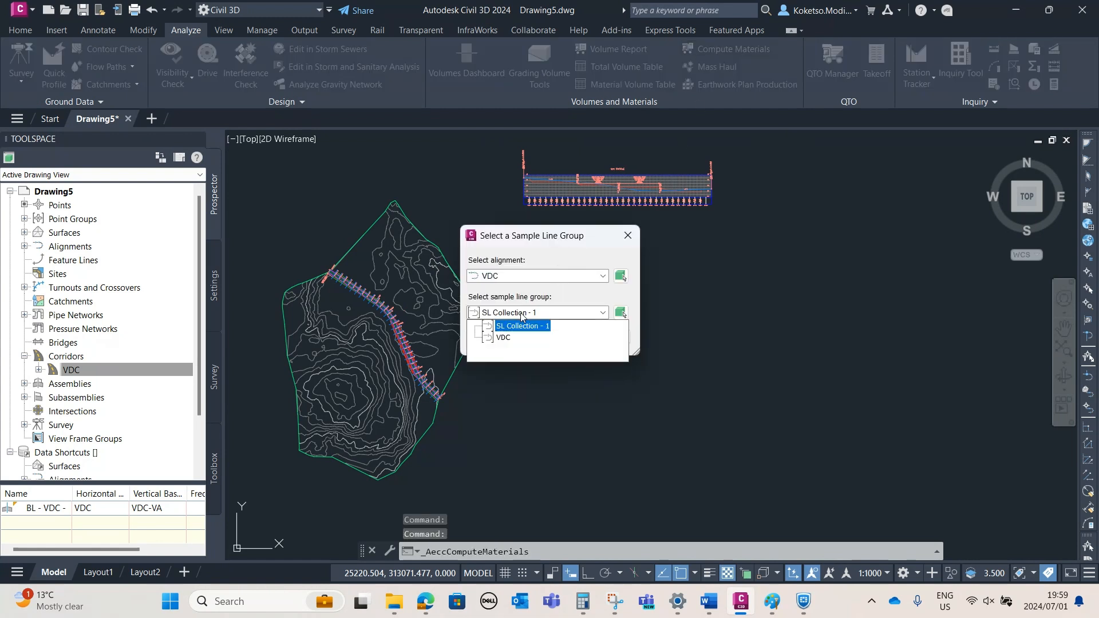
pyautogui.click(498, 272)
pyautogui.click(501, 291)
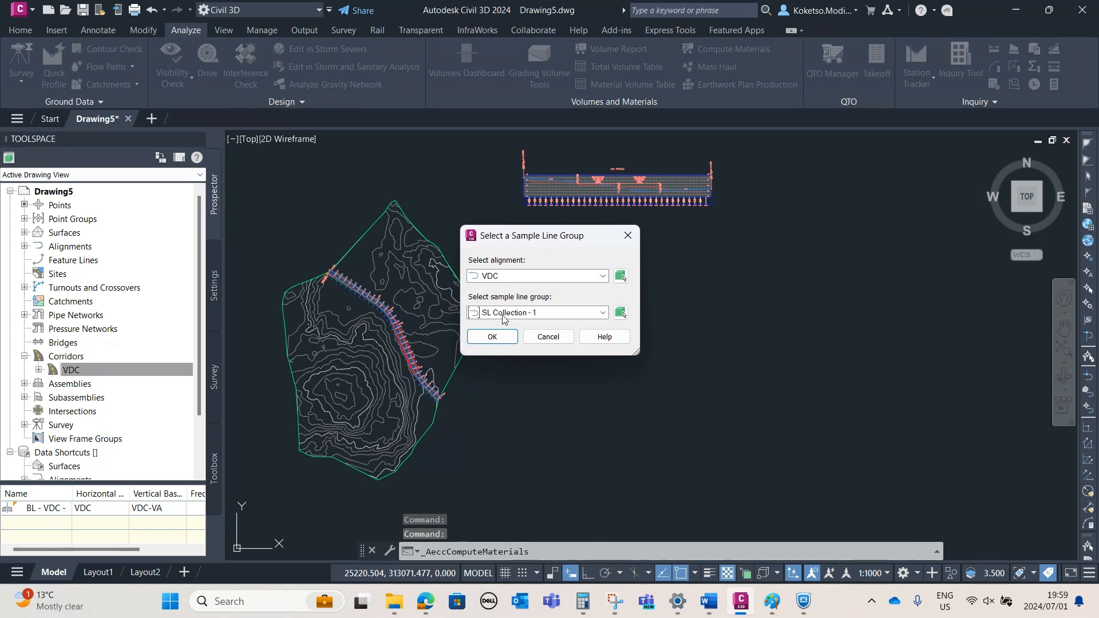
pyautogui.click(508, 316)
pyautogui.click(503, 335)
pyautogui.click(491, 337)
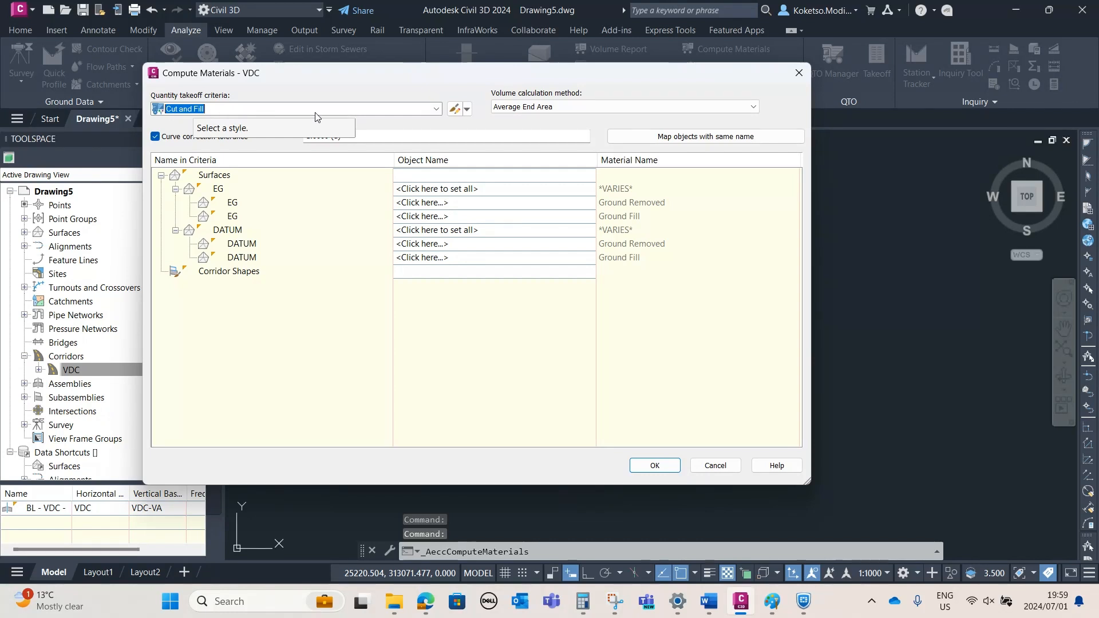
# Try the Composite Volume calculation method for the Cut and Fill criteria, and return it to Average End Area
pyautogui.click(542, 108)
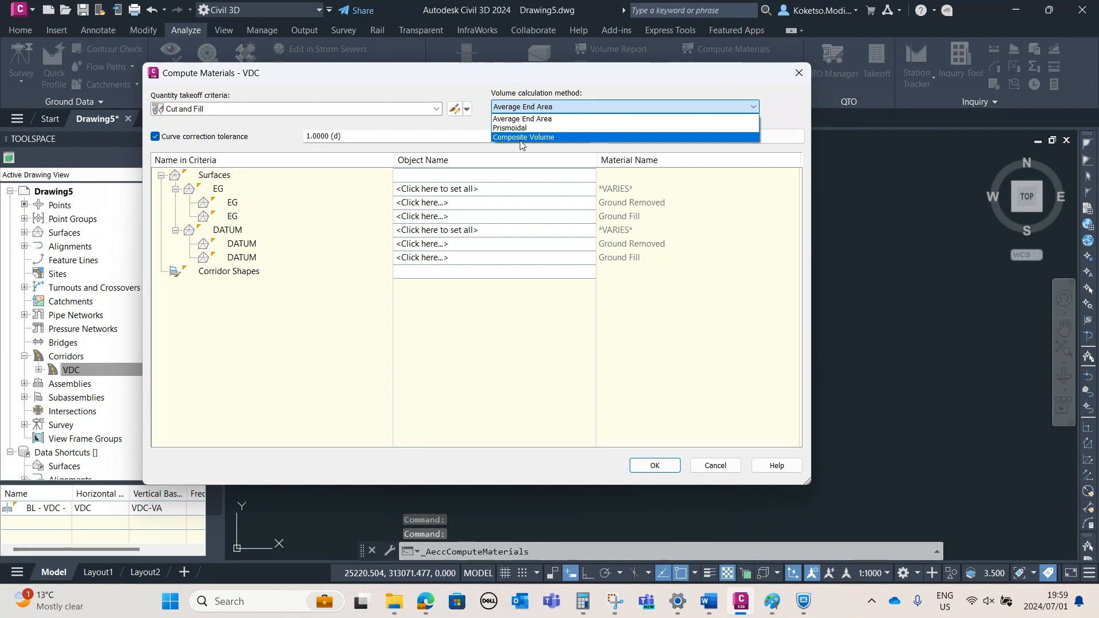
pyautogui.click(513, 137)
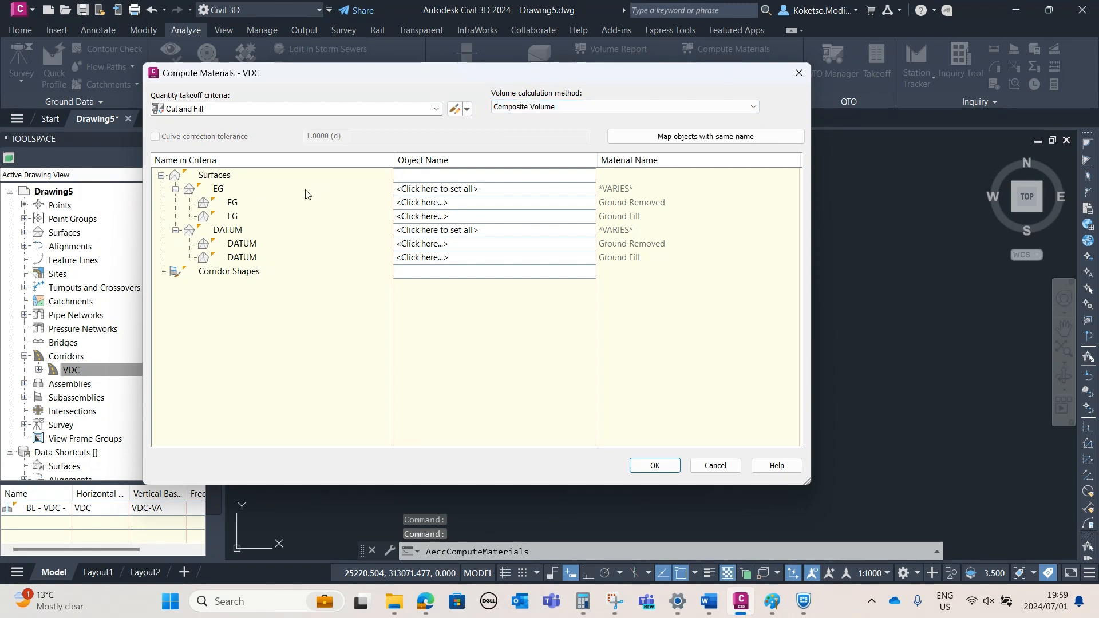
pyautogui.click(427, 187)
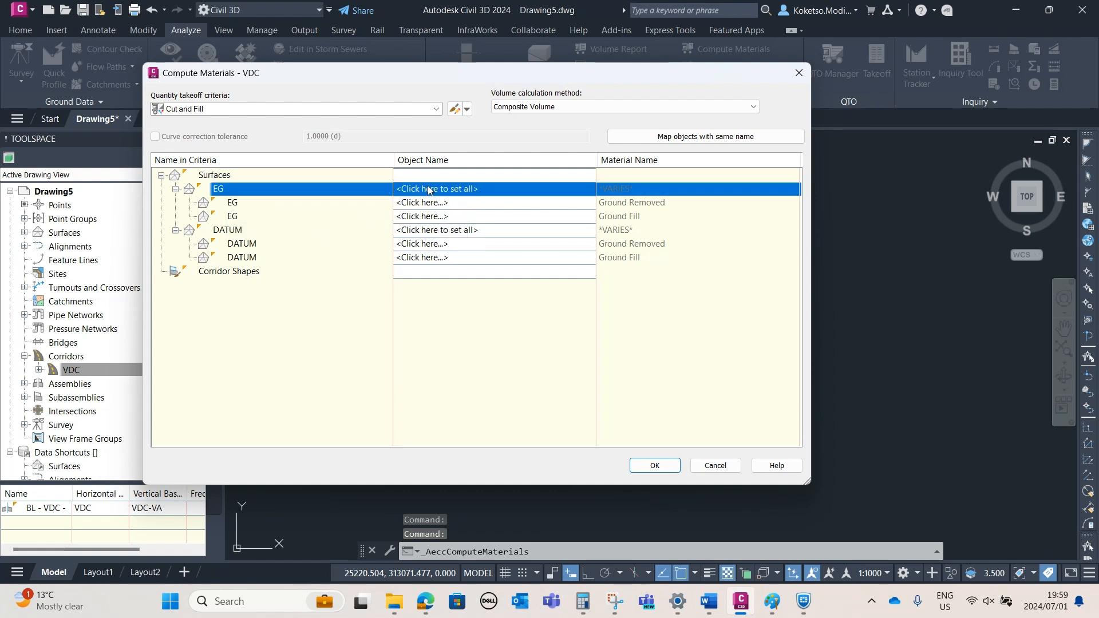
pyautogui.click(408, 191)
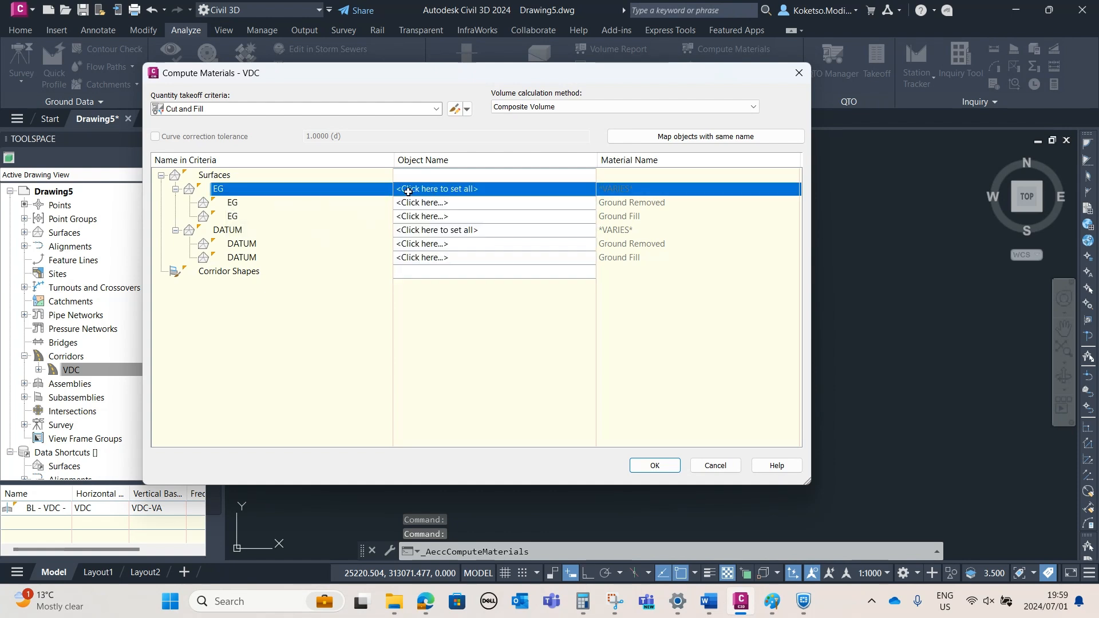
pyautogui.click(560, 108)
pyautogui.click(532, 118)
# Try to assign surfaces to the EG and DATUM criteria, and cancel the materials computation
pyautogui.click(439, 189)
pyautogui.click(438, 189)
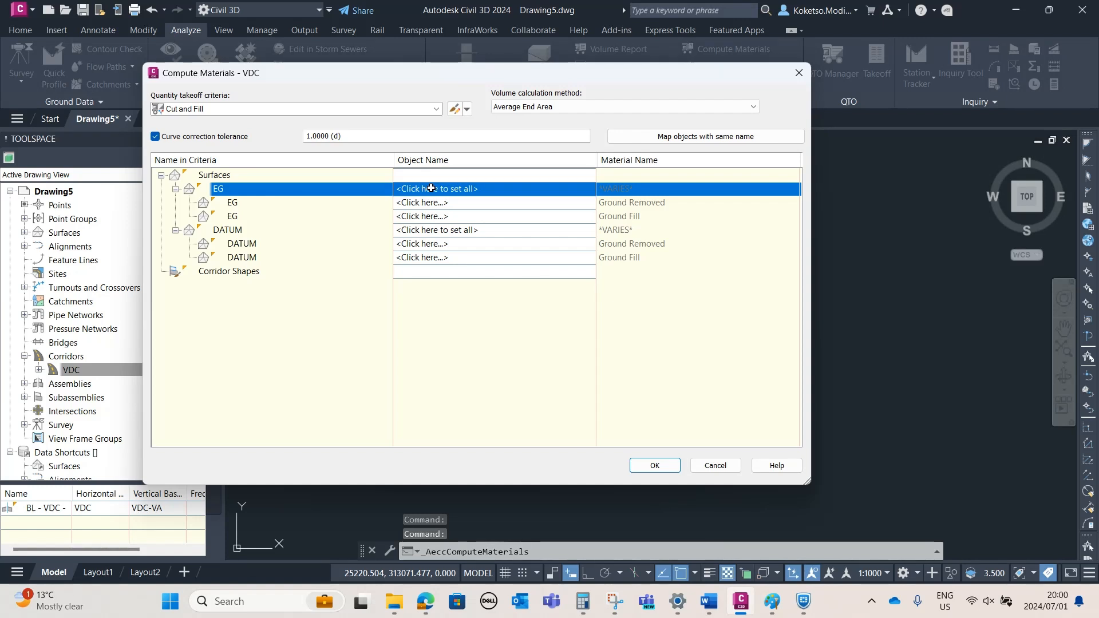
pyautogui.click(421, 202)
pyautogui.click(421, 202)
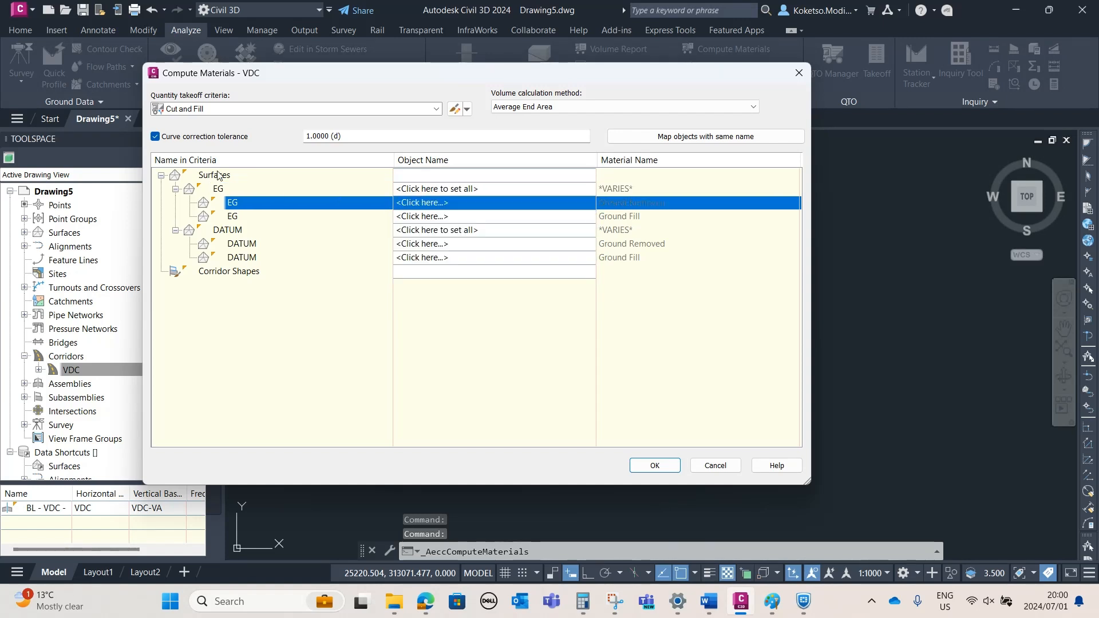
pyautogui.click(216, 179)
pyautogui.click(470, 188)
pyautogui.click(441, 190)
pyautogui.click(425, 244)
pyautogui.click(424, 242)
pyautogui.click(422, 232)
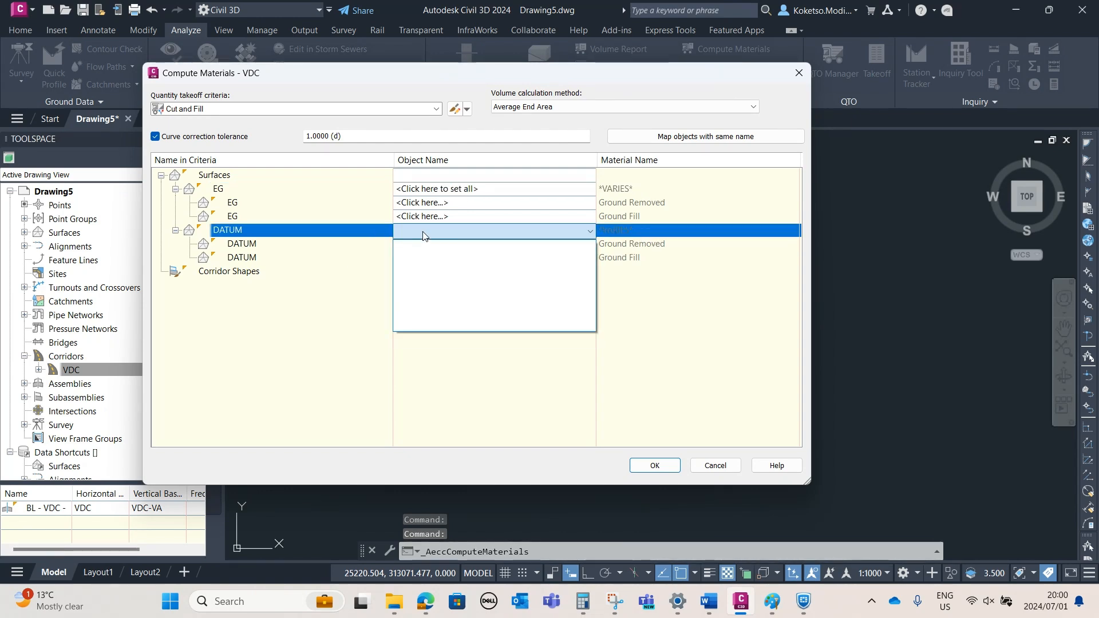
pyautogui.click(354, 212)
pyautogui.click(710, 465)
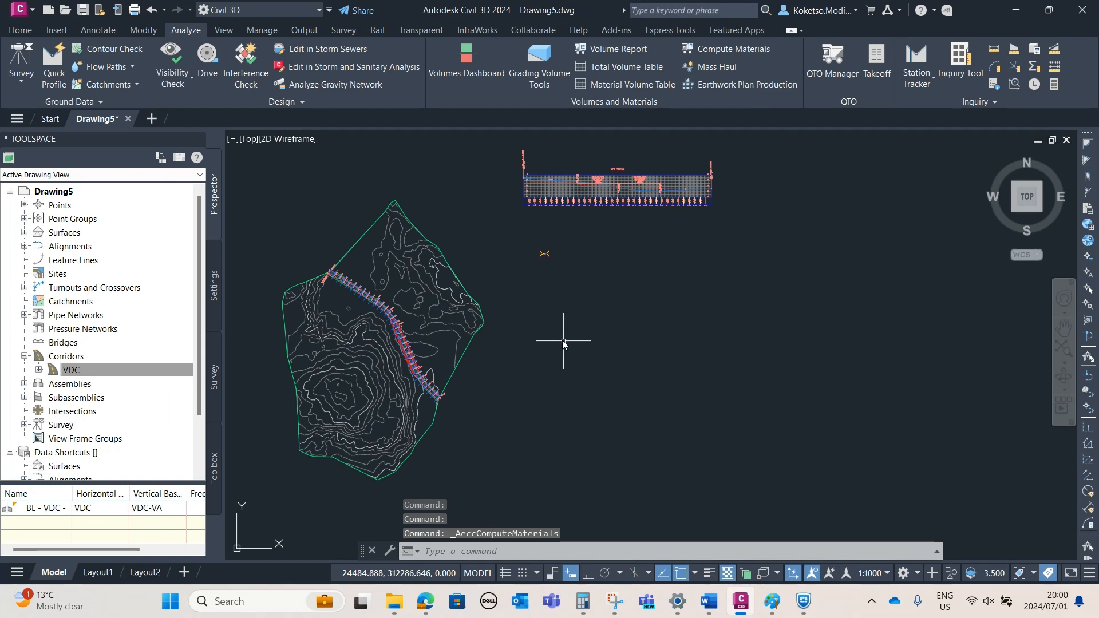
# Add a surface to the VDC corridor with Top Links overhang correction and the Pave link code as its data
pyautogui.rightClick(68, 373)
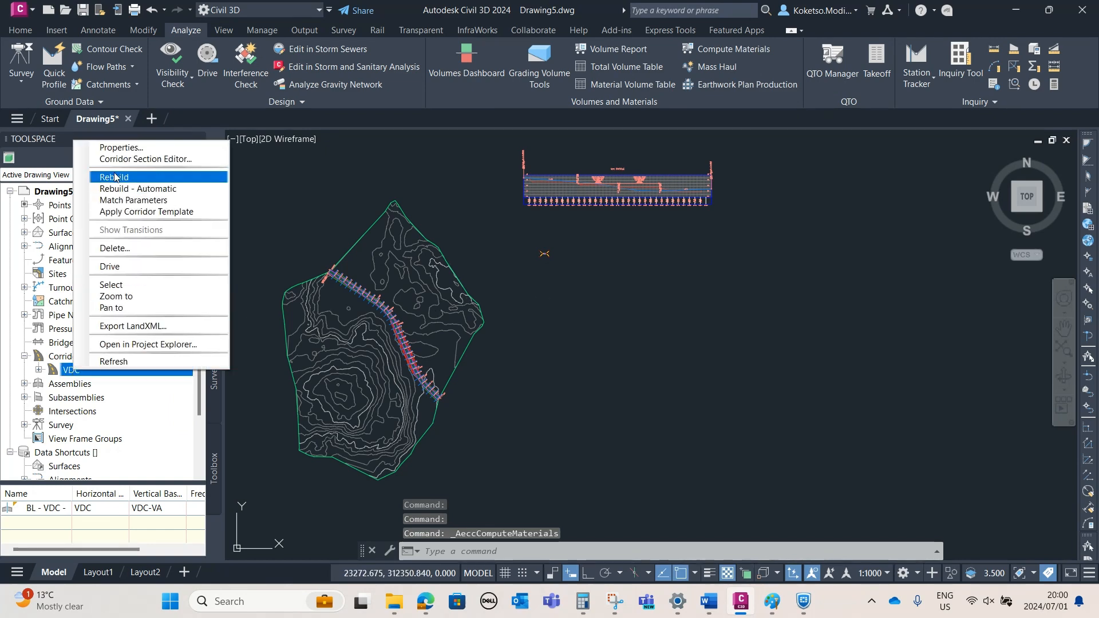
pyautogui.click(137, 146)
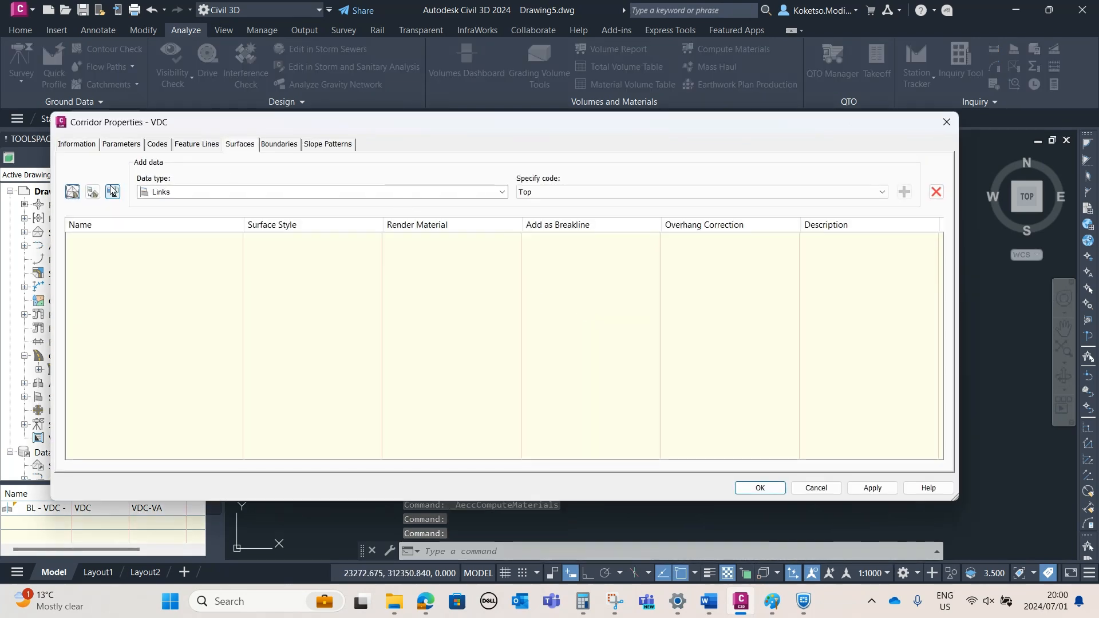
pyautogui.click(72, 194)
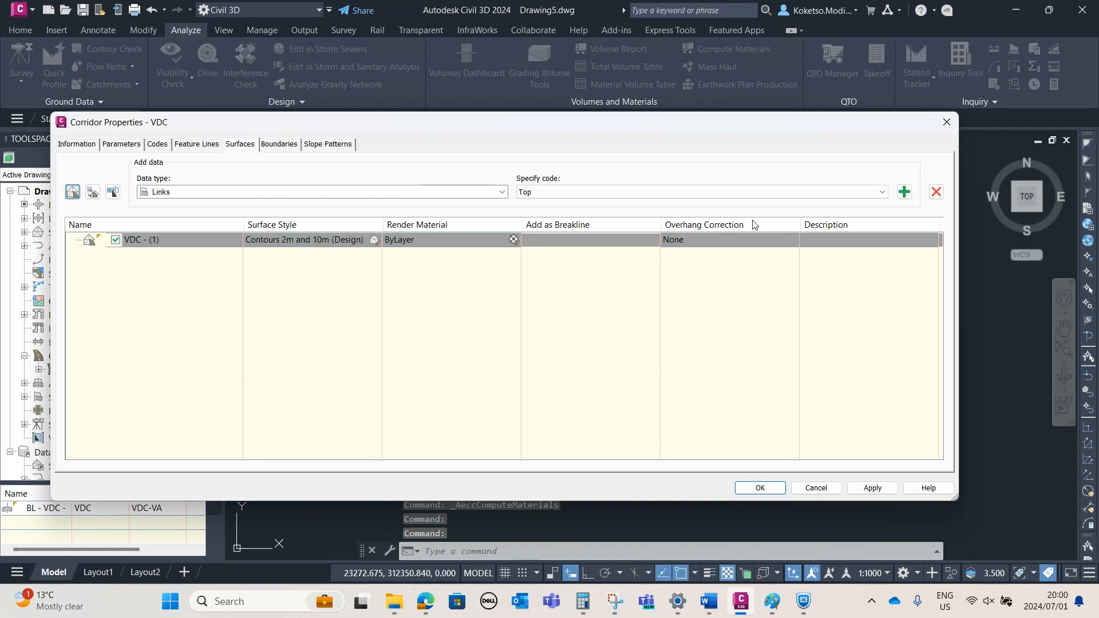
pyautogui.click(700, 241)
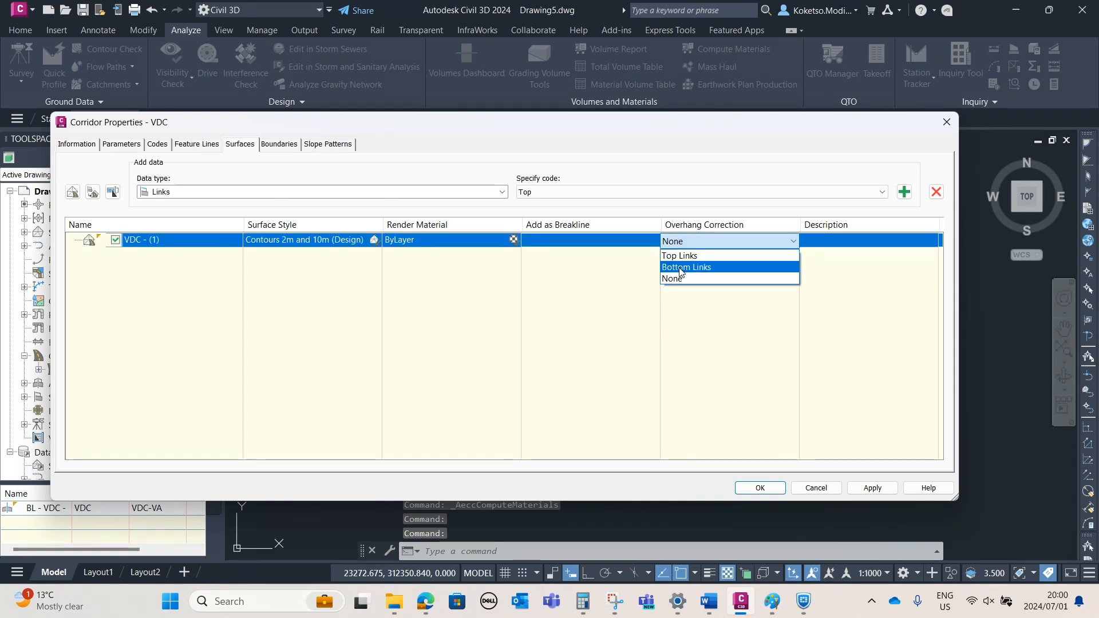
pyautogui.click(684, 255)
pyautogui.click(551, 192)
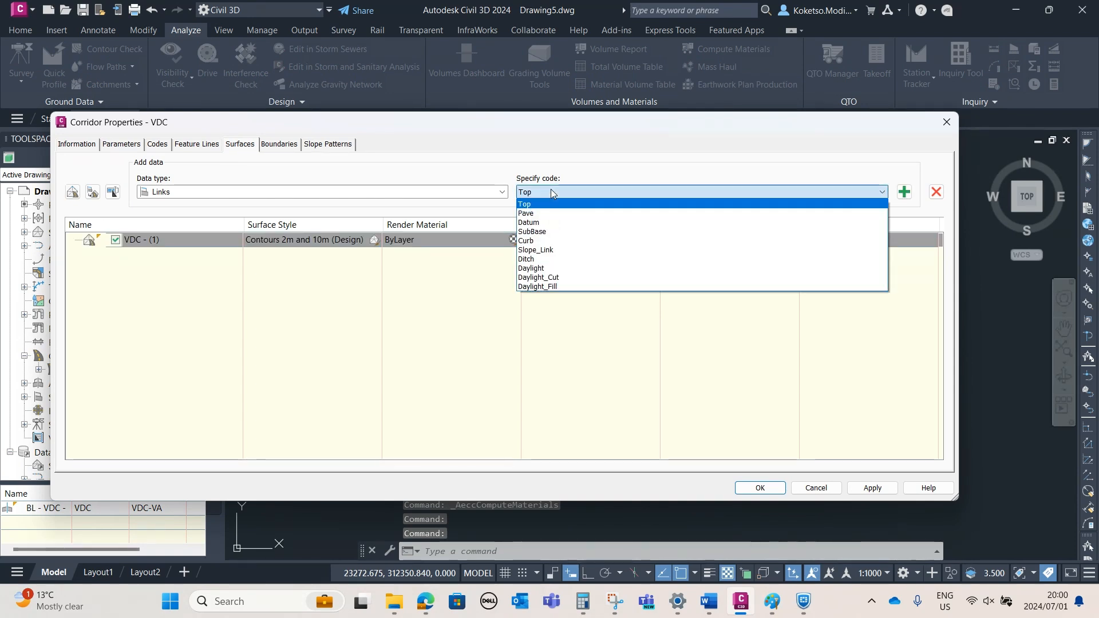
pyautogui.click(534, 214)
pyautogui.click(904, 192)
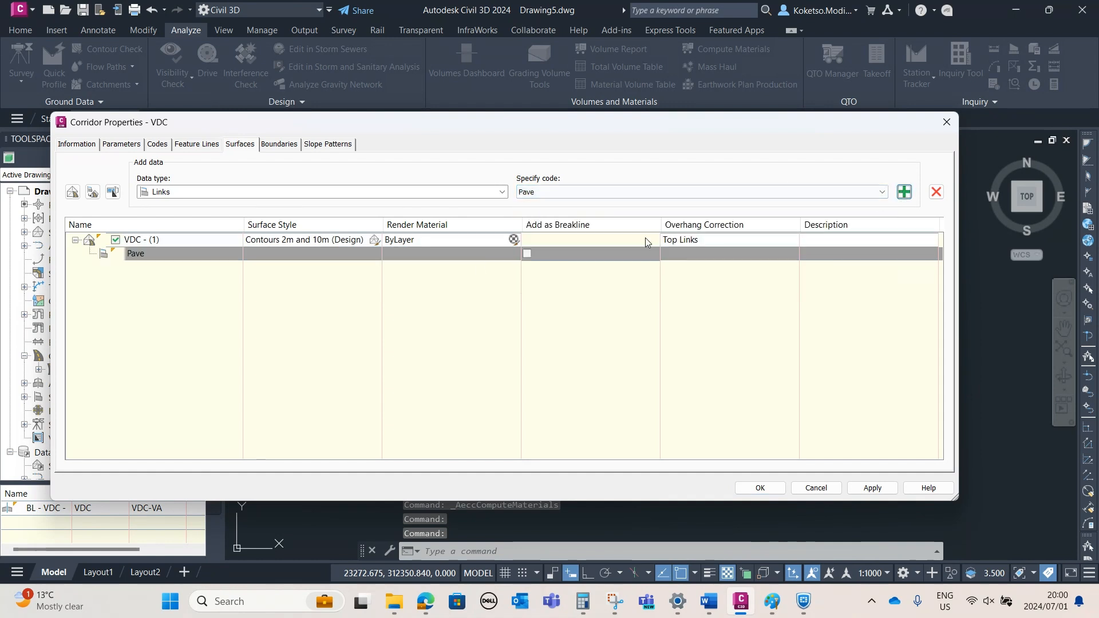
# Add a second corridor surface with Bottom Links overhang correction and the Datum link code as its data
pyautogui.click(73, 192)
pyautogui.click(704, 264)
pyautogui.click(692, 295)
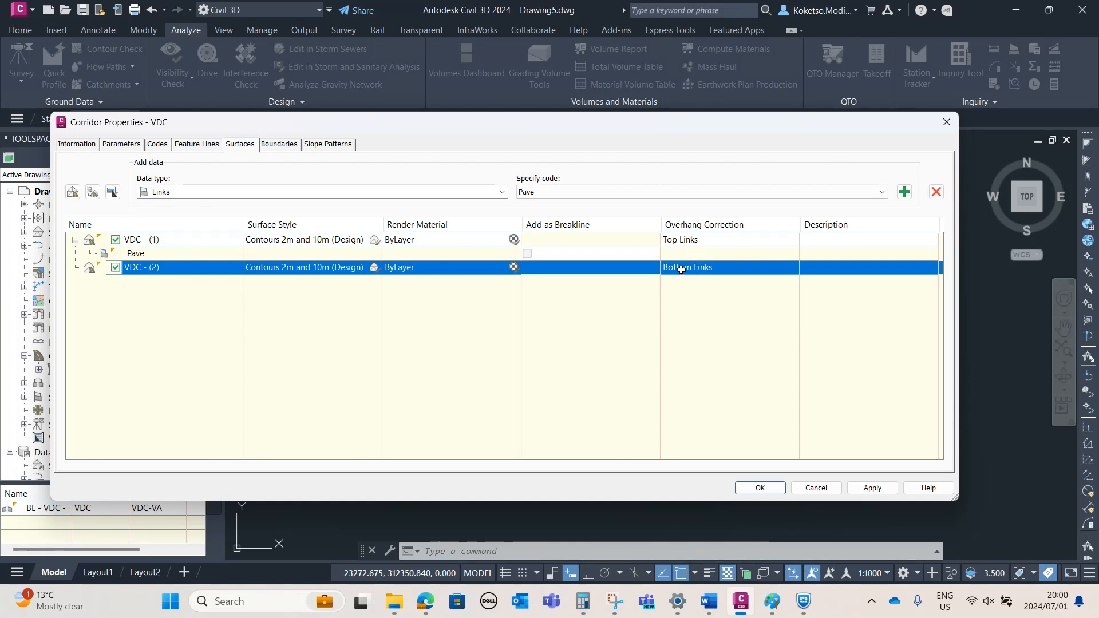
pyautogui.click(549, 194)
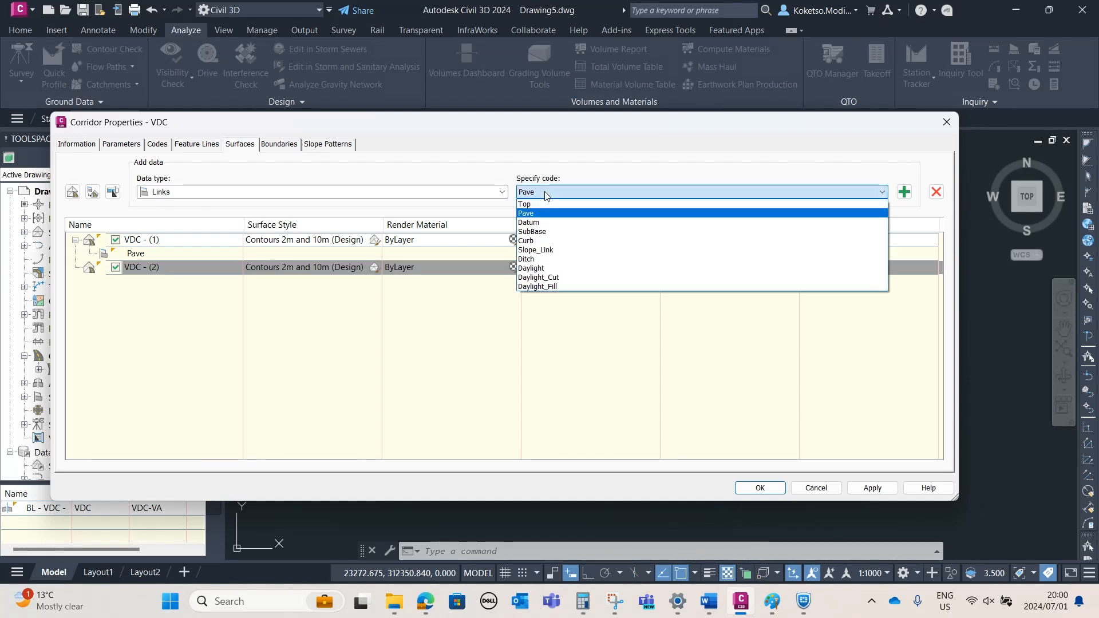
pyautogui.click(546, 224)
pyautogui.click(904, 192)
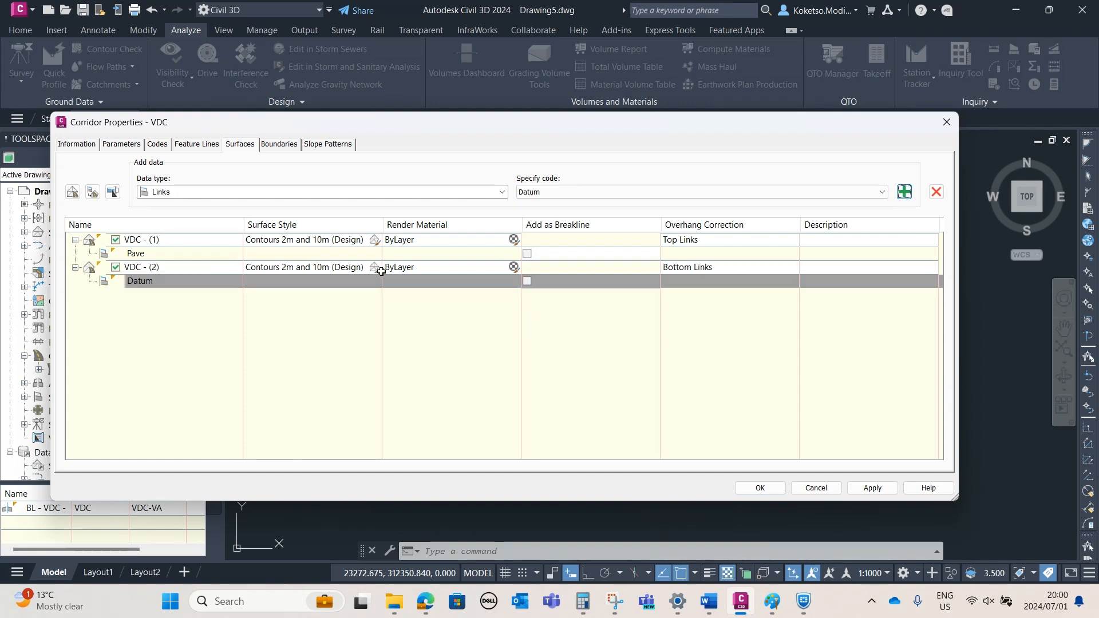
# Set the corridor extents as the outer boundary of both corridor surfaces, and rebuild the corridor with these changes
pyautogui.click(266, 148)
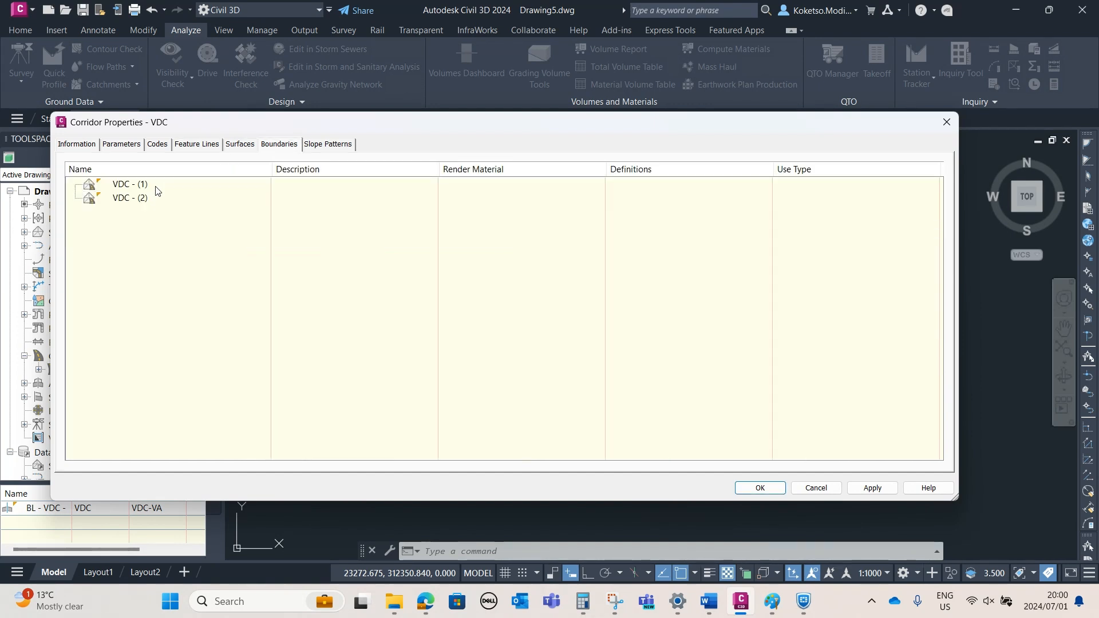
pyautogui.click(151, 187)
pyautogui.rightClick(143, 188)
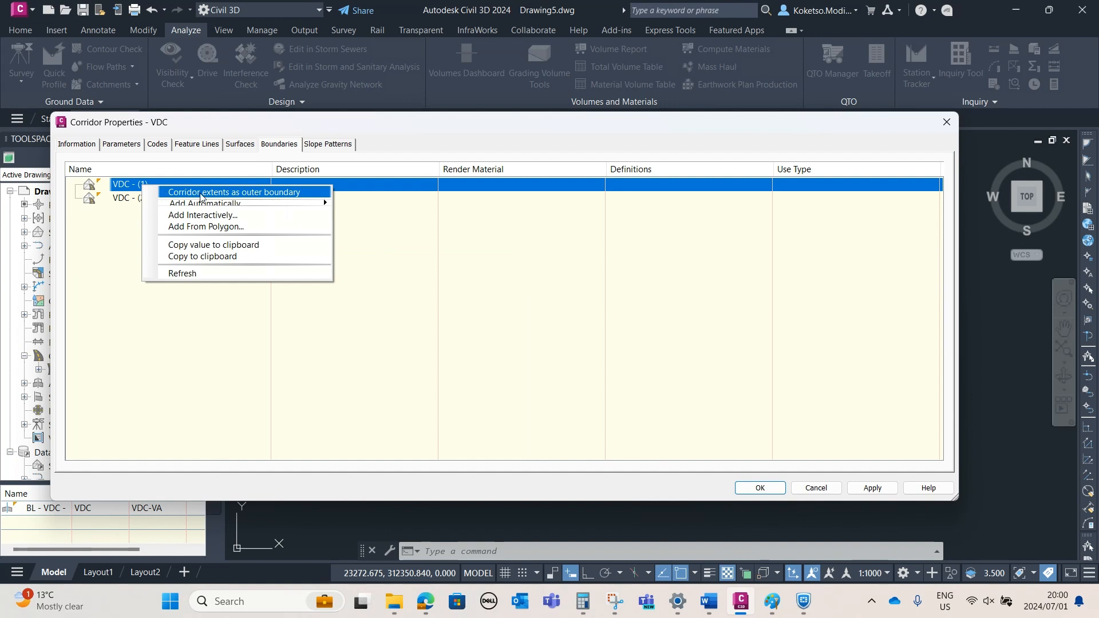
pyautogui.click(201, 193)
pyautogui.click(143, 211)
pyautogui.rightClick(144, 213)
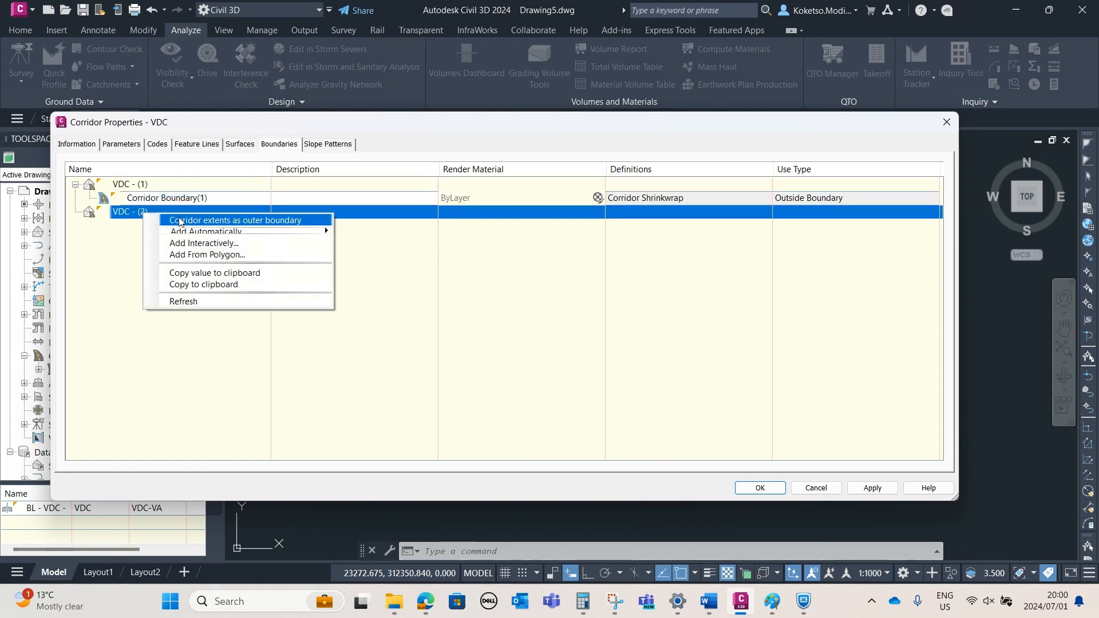
pyautogui.click(179, 221)
pyautogui.click(870, 488)
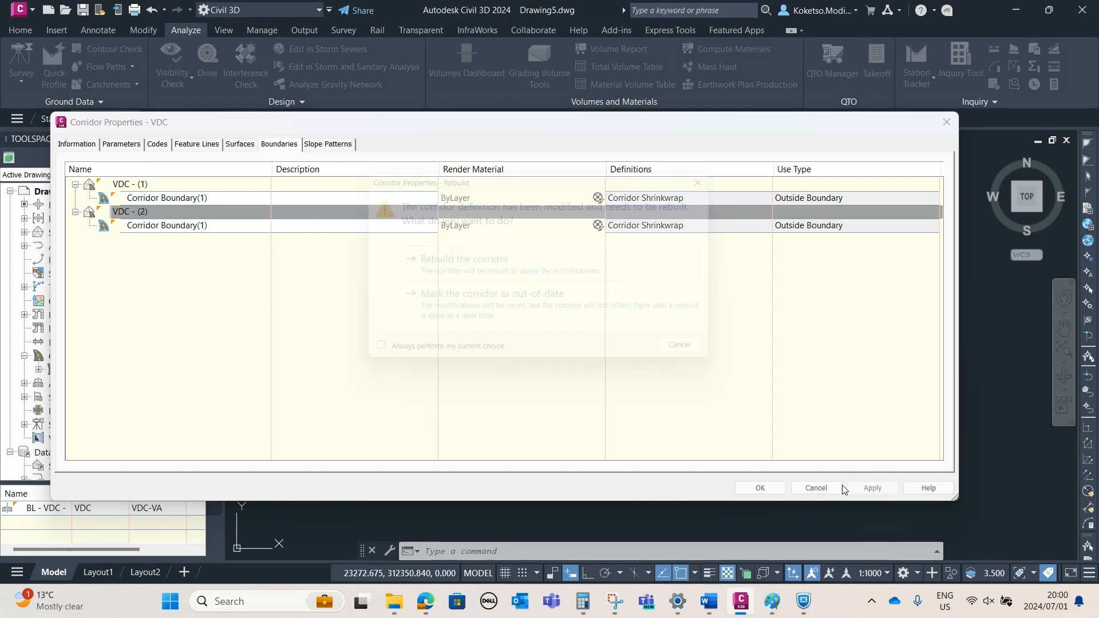
pyautogui.click(447, 258)
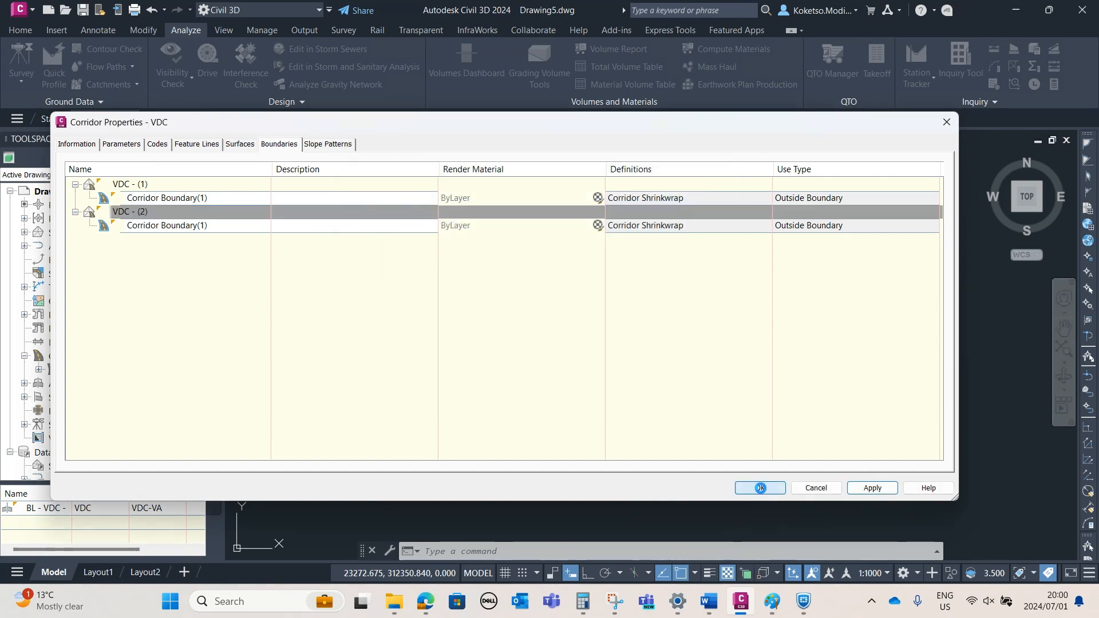
pyautogui.click(760, 487)
pyautogui.scroll(8, 458, 344)
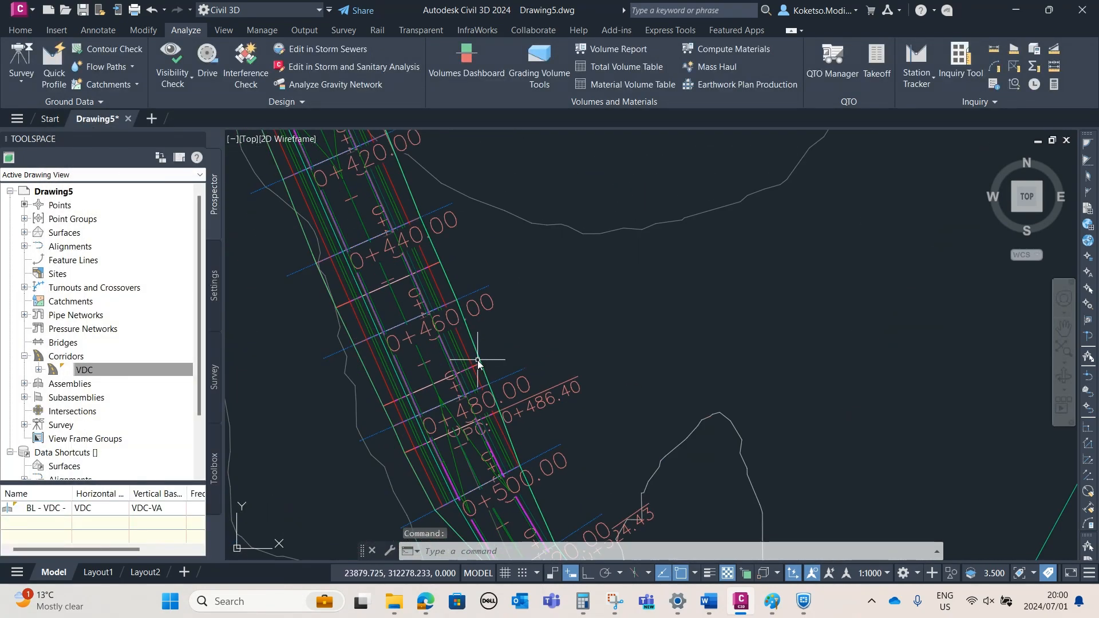
pyautogui.scroll(-10, 539, 406)
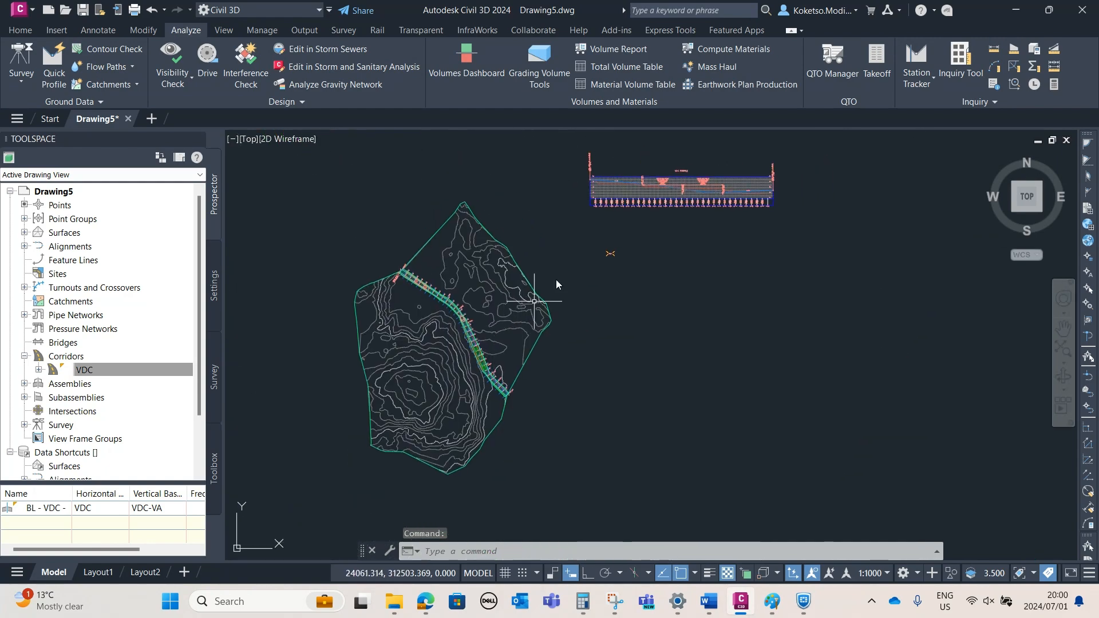
pyautogui.click(717, 50)
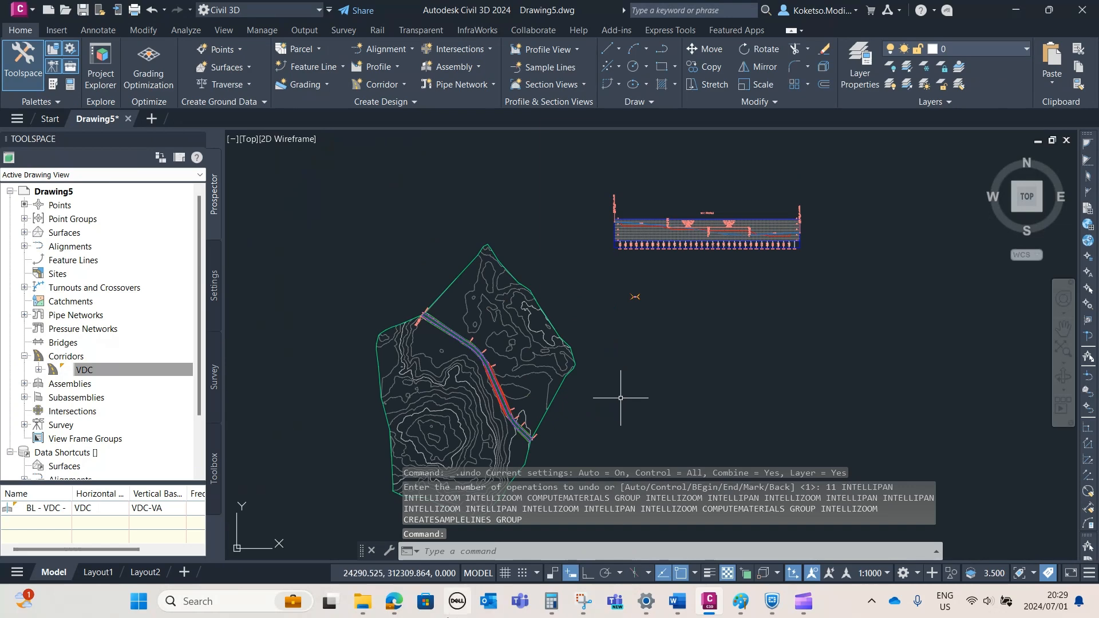
# Create a sample line group named VDC SPACE on the VDC alignment, sampling SURFACE-1, the VDC corridor and both corridor surfaces
pyautogui.moveTo(394, 600)
pyautogui.scroll(3, 563, 263)
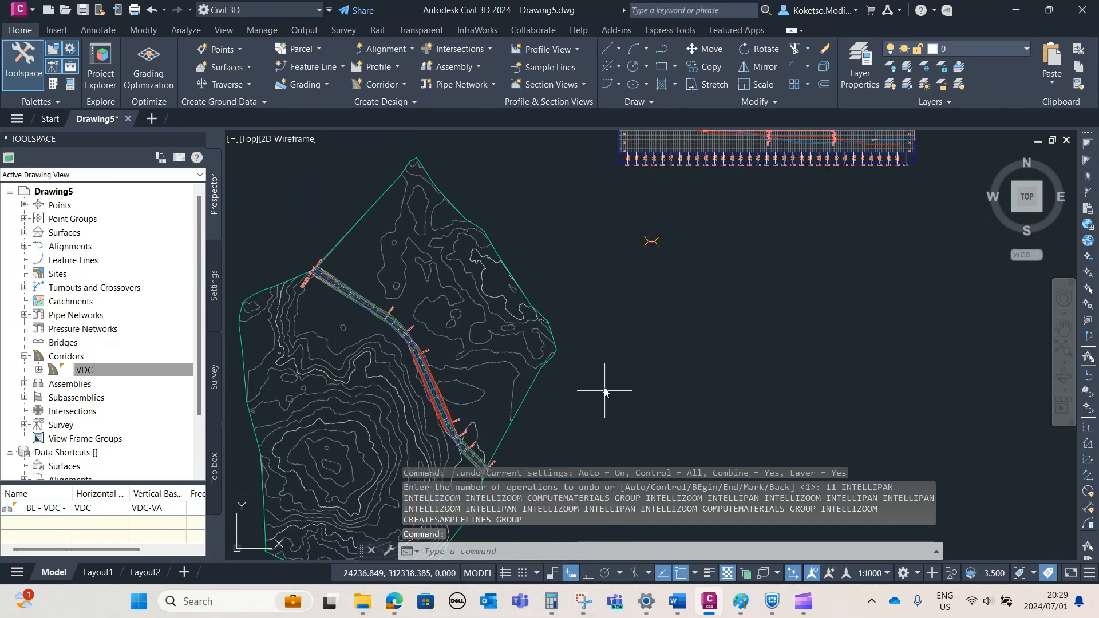
pyautogui.click(553, 67)
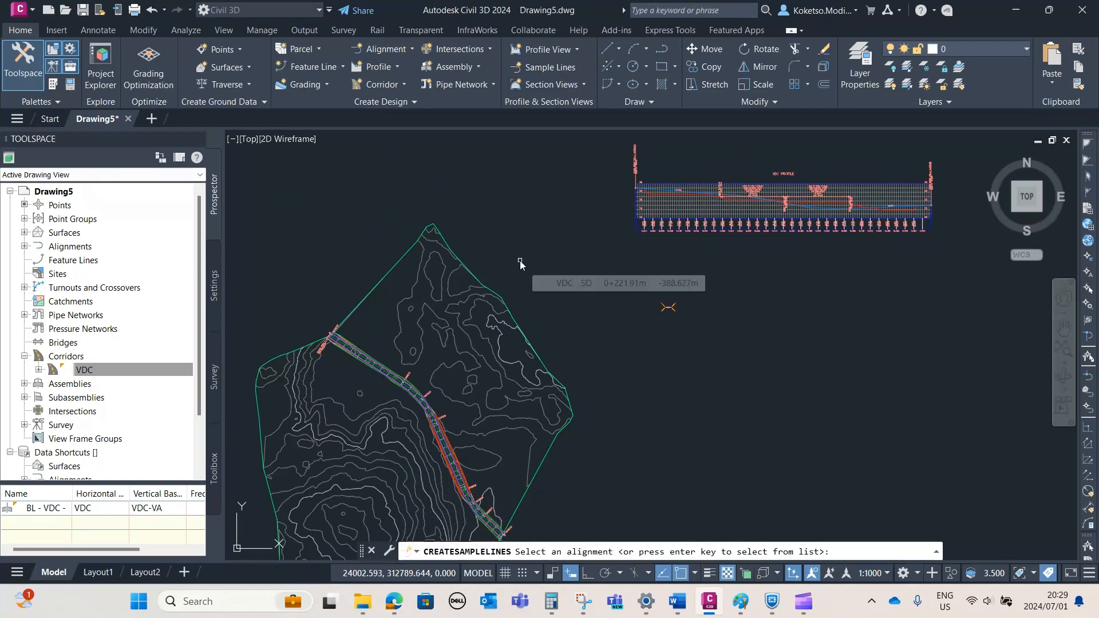
pyautogui.press('Return')
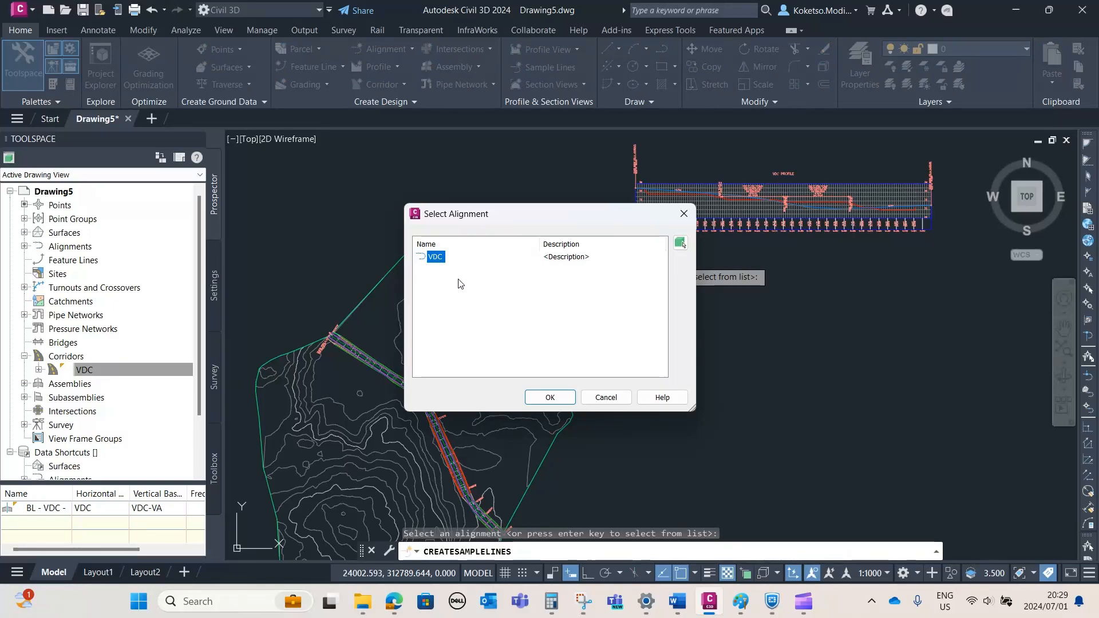
pyautogui.click(537, 399)
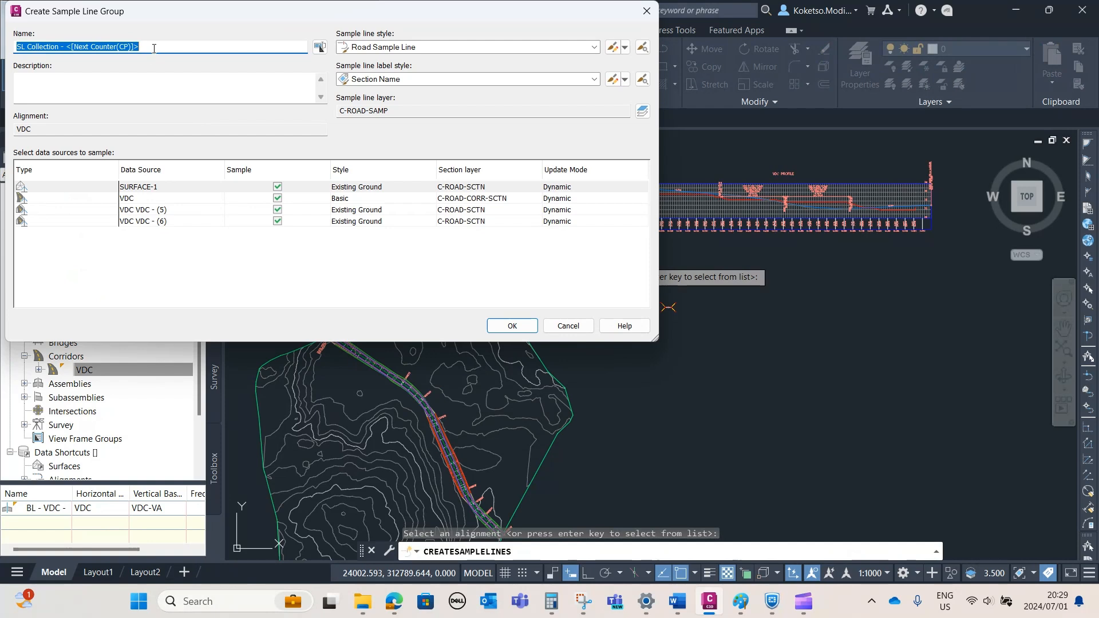
pyautogui.write('VDC SPACE')
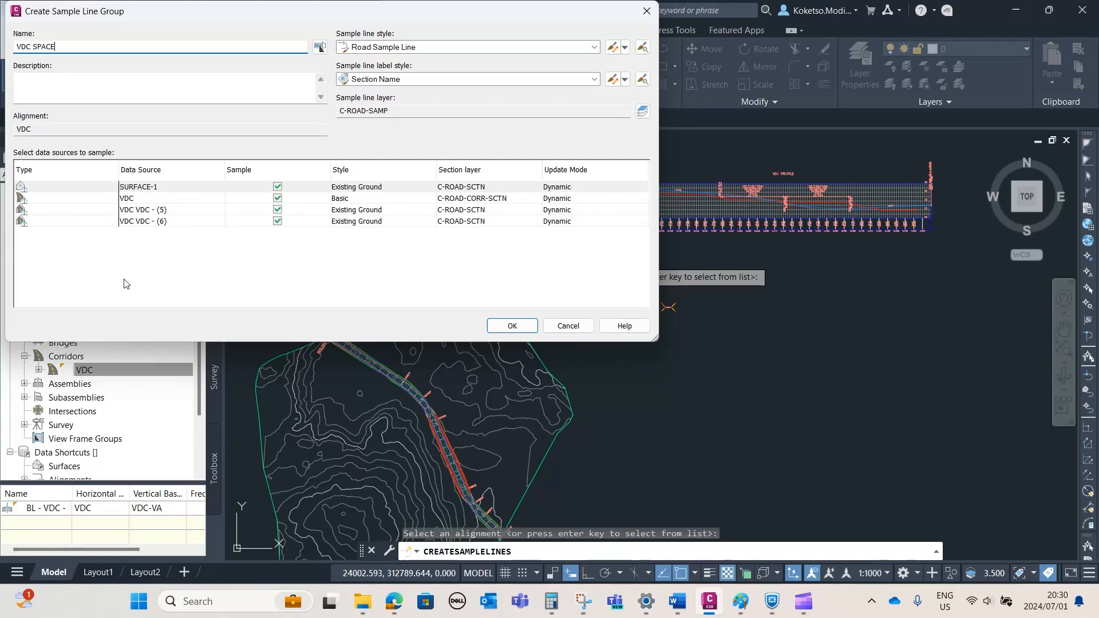
pyautogui.click(135, 210)
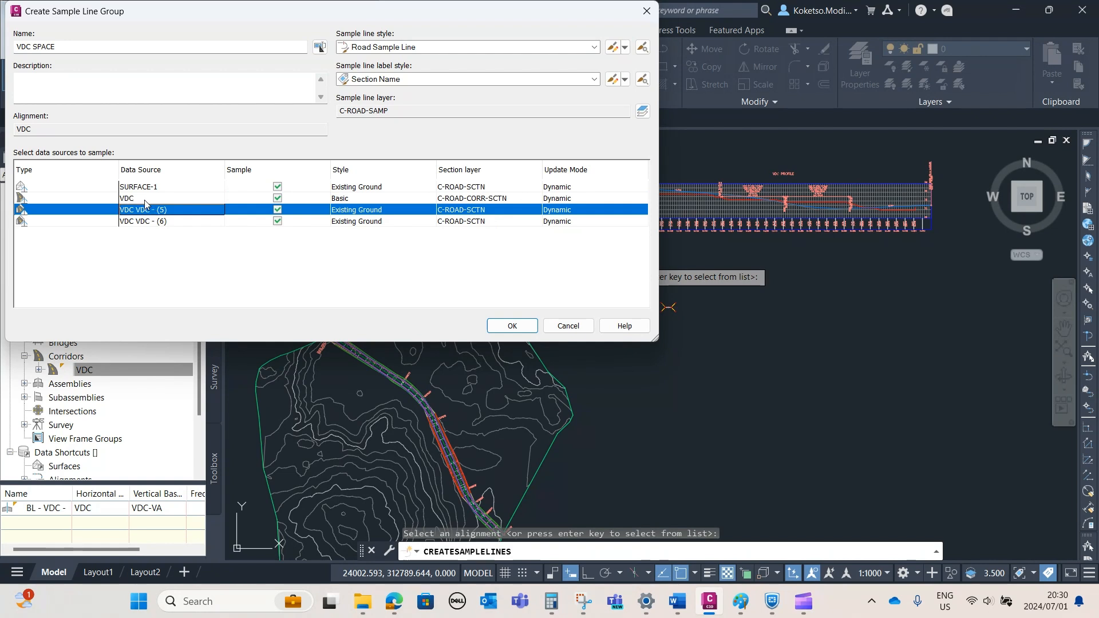
pyautogui.click(140, 199)
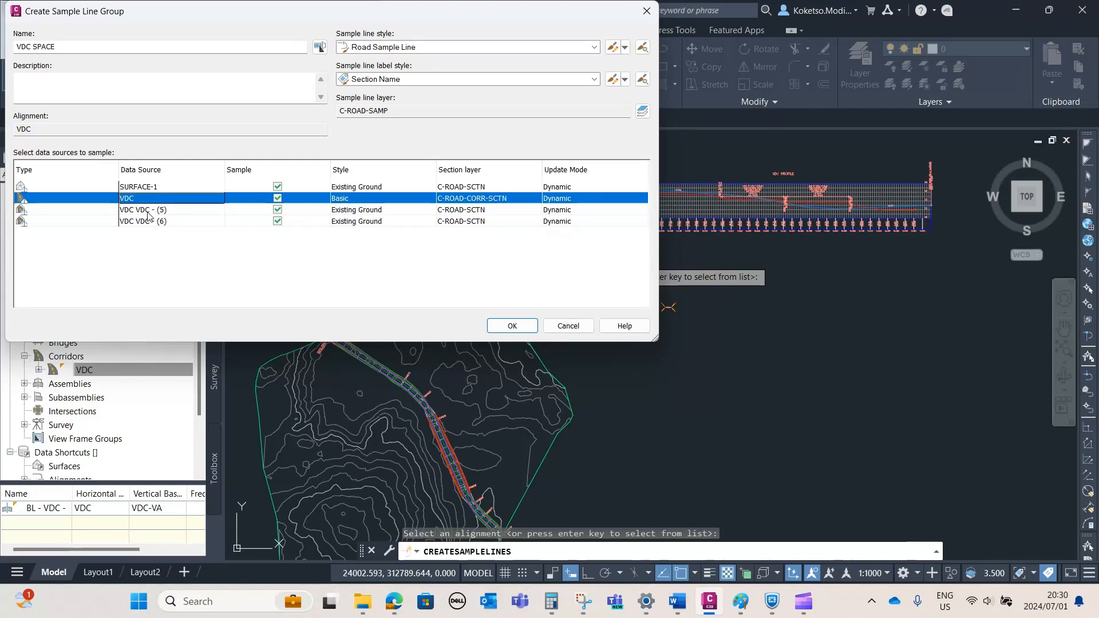
pyautogui.click(149, 211)
pyautogui.click(152, 223)
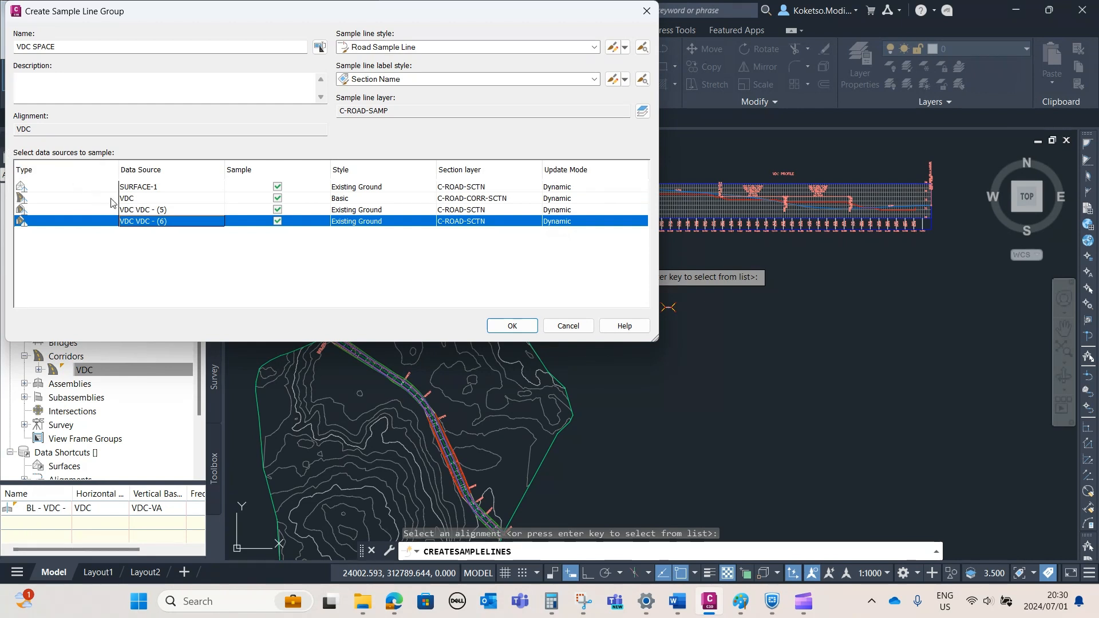
pyautogui.click(132, 201)
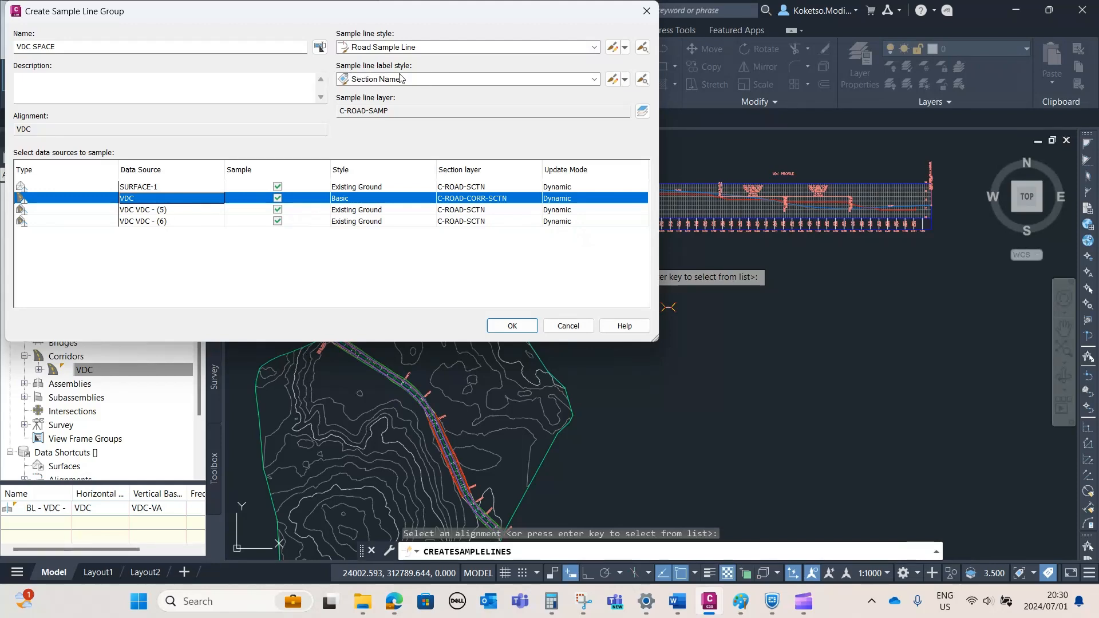
pyautogui.click(512, 326)
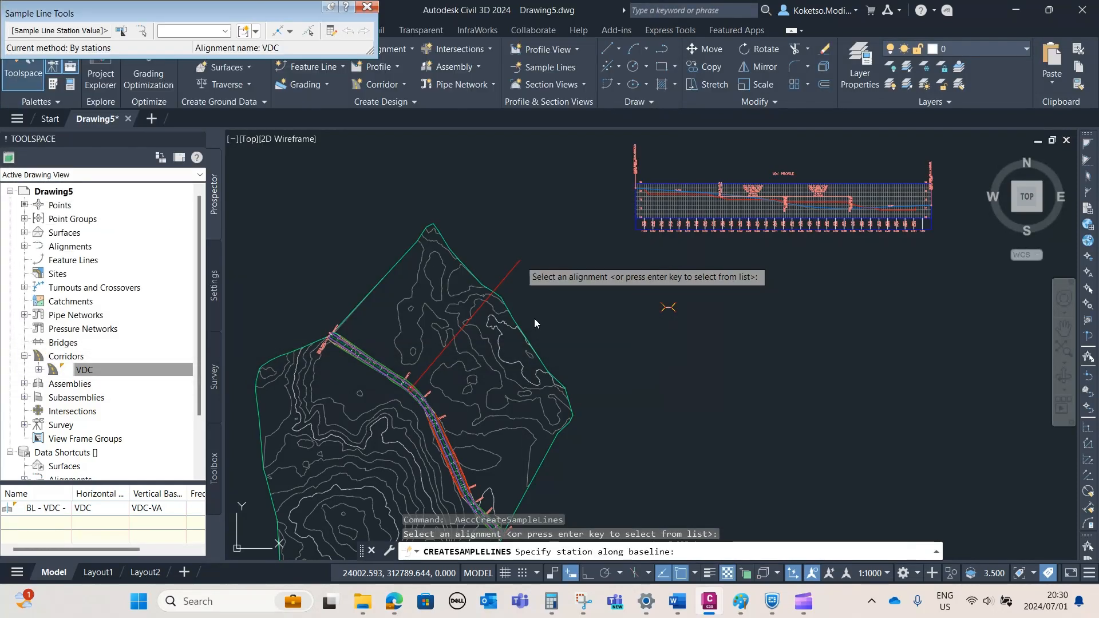
# Create two more sample line groups on the VDC alignment with the default name template and all data sources sampled
pyautogui.click(224, 32)
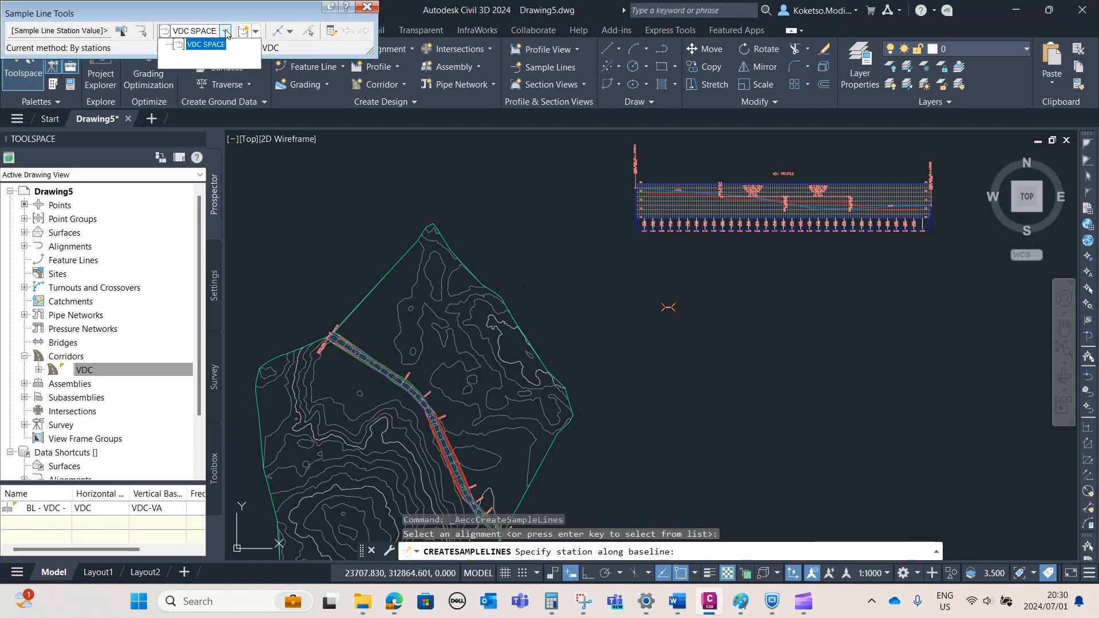
pyautogui.click(196, 45)
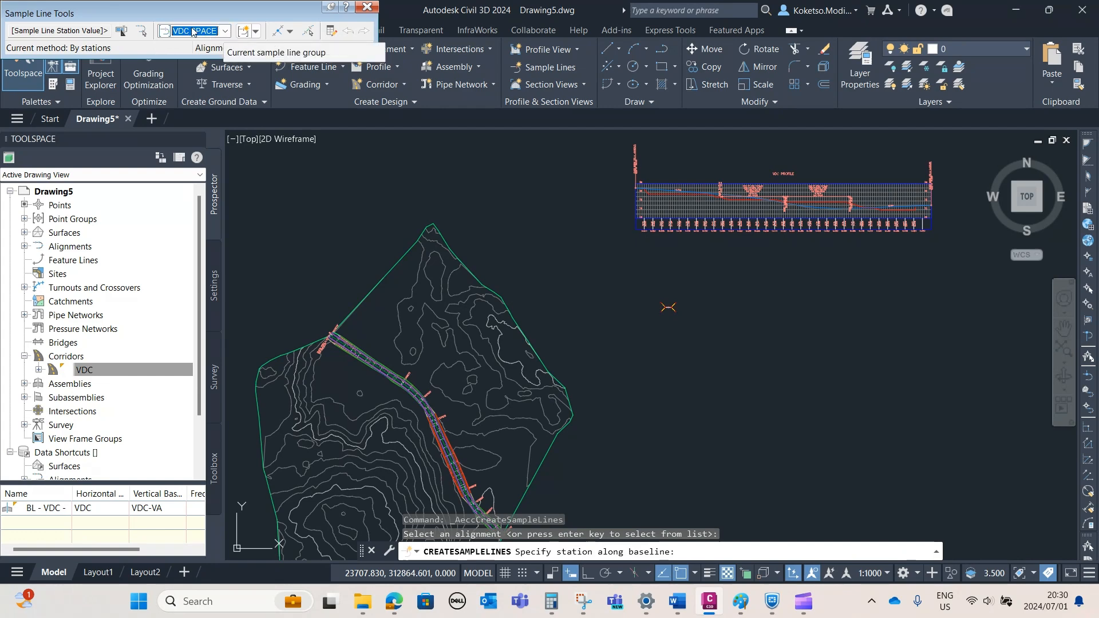
pyautogui.click(255, 30)
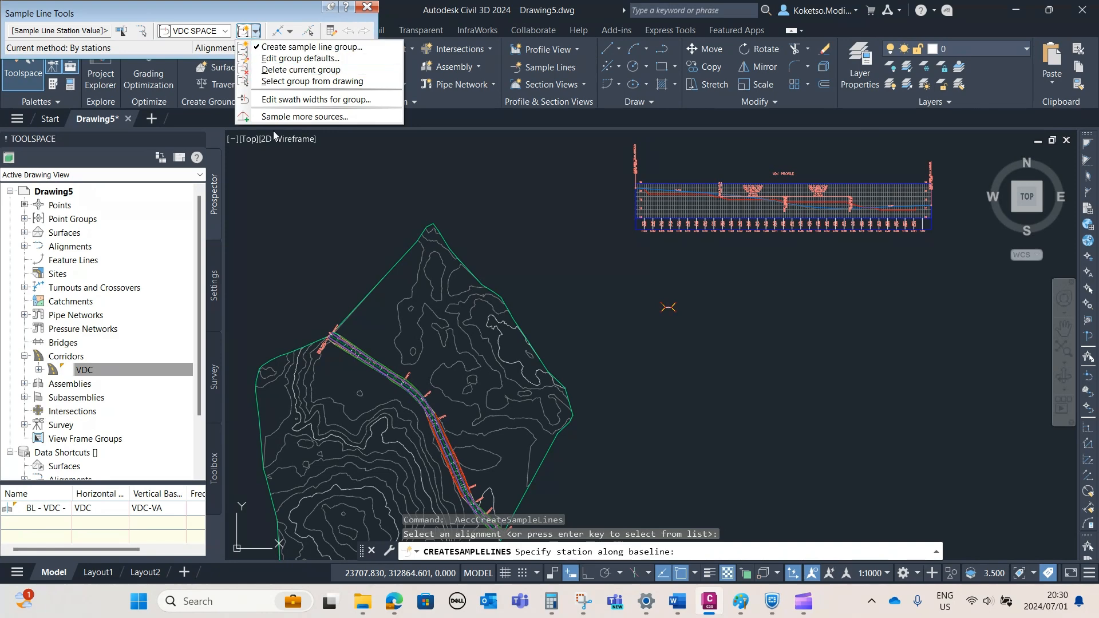
pyautogui.click(269, 48)
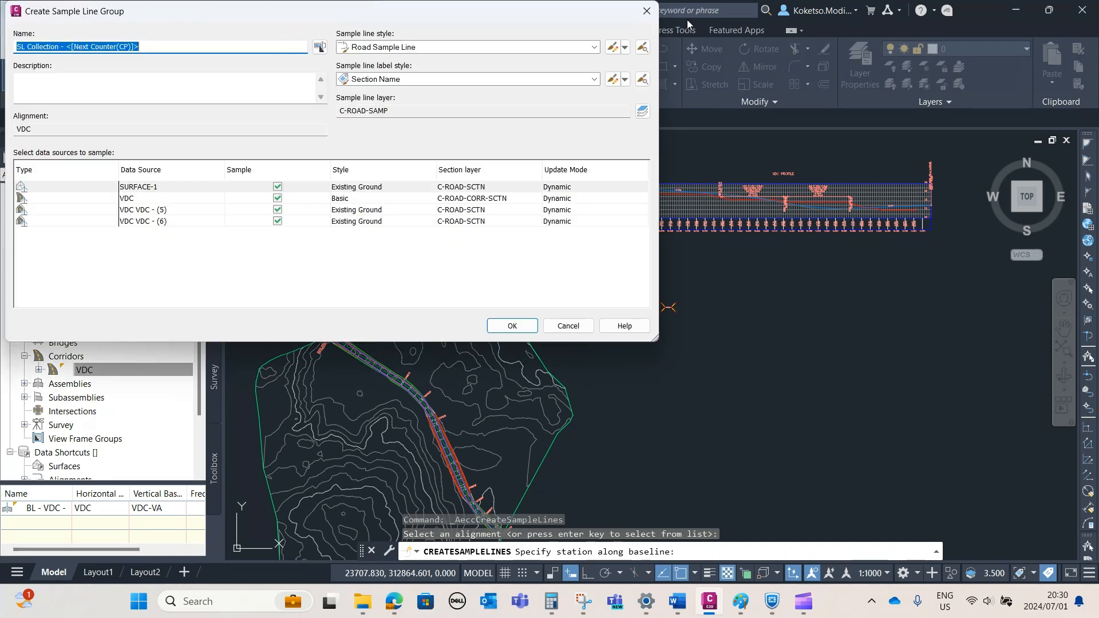
pyautogui.click(510, 324)
pyautogui.click(256, 31)
pyautogui.click(271, 49)
pyautogui.click(121, 200)
pyautogui.click(509, 324)
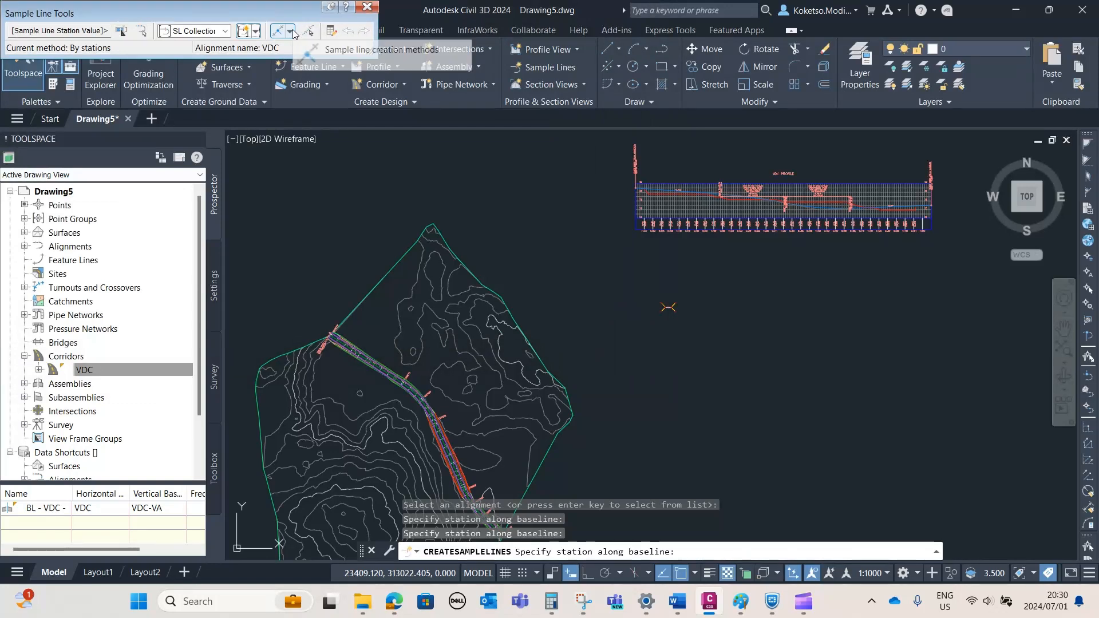
# Create sample lines by station range over the full VDC alignment, with 20 m left and right swath widths and 20 m increments
pyautogui.click(292, 31)
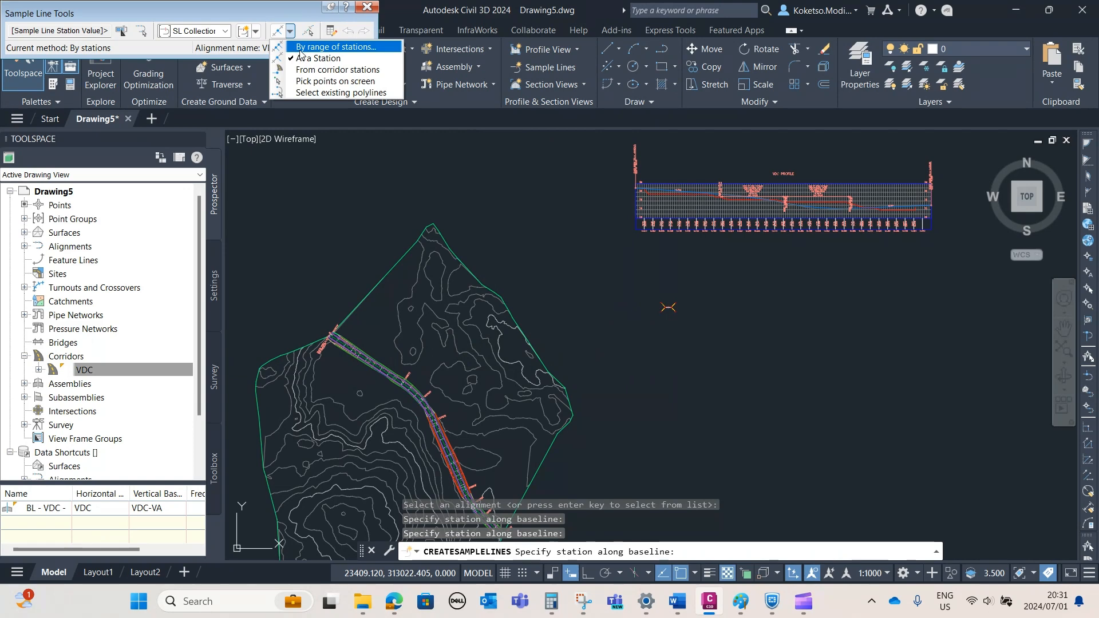
pyautogui.click(298, 48)
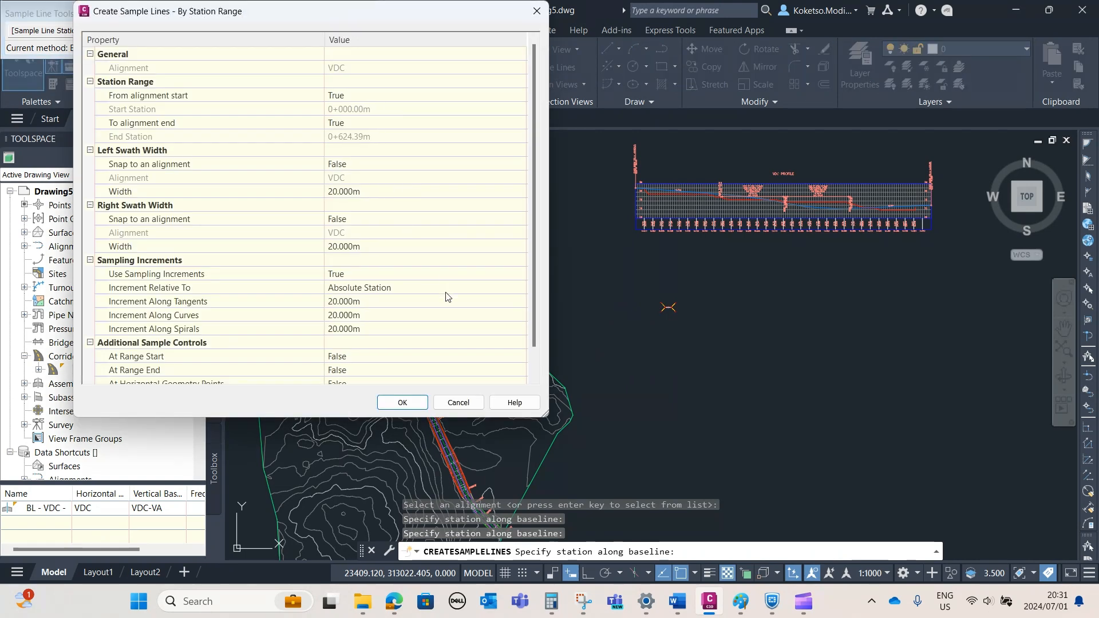
pyautogui.moveTo(544, 415); pyautogui.dragTo(599, 500)
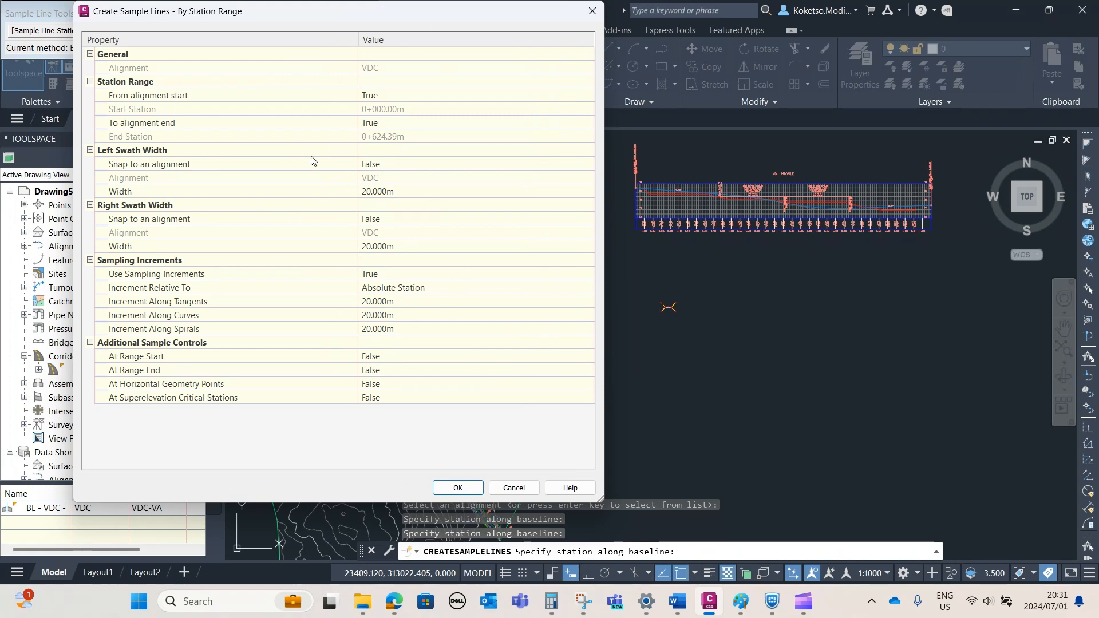
pyautogui.click(449, 487)
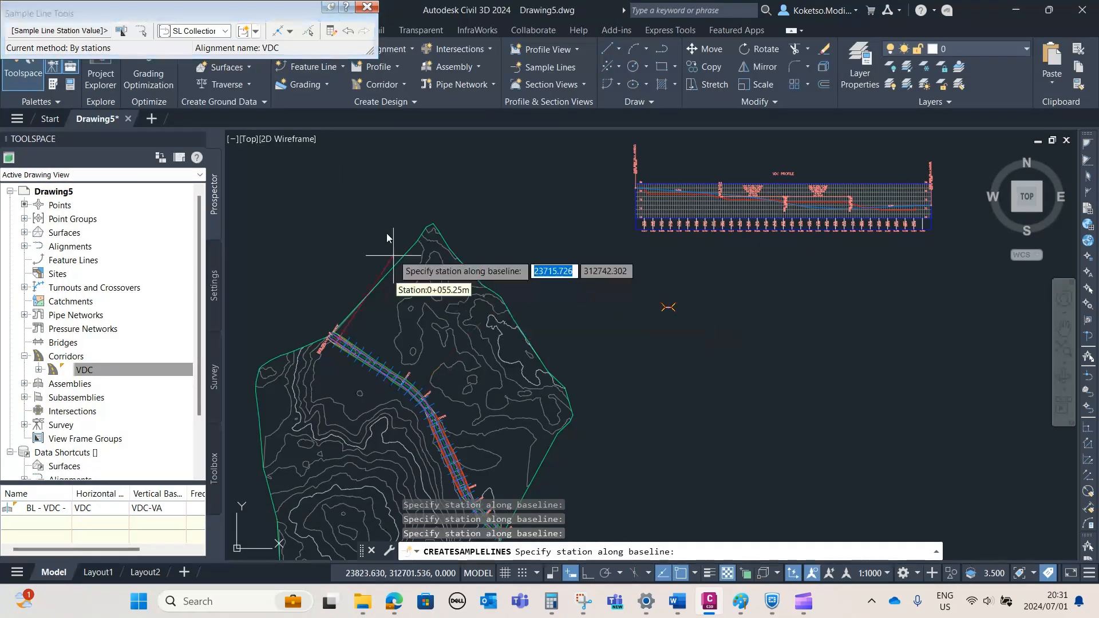
pyautogui.press('Escape')
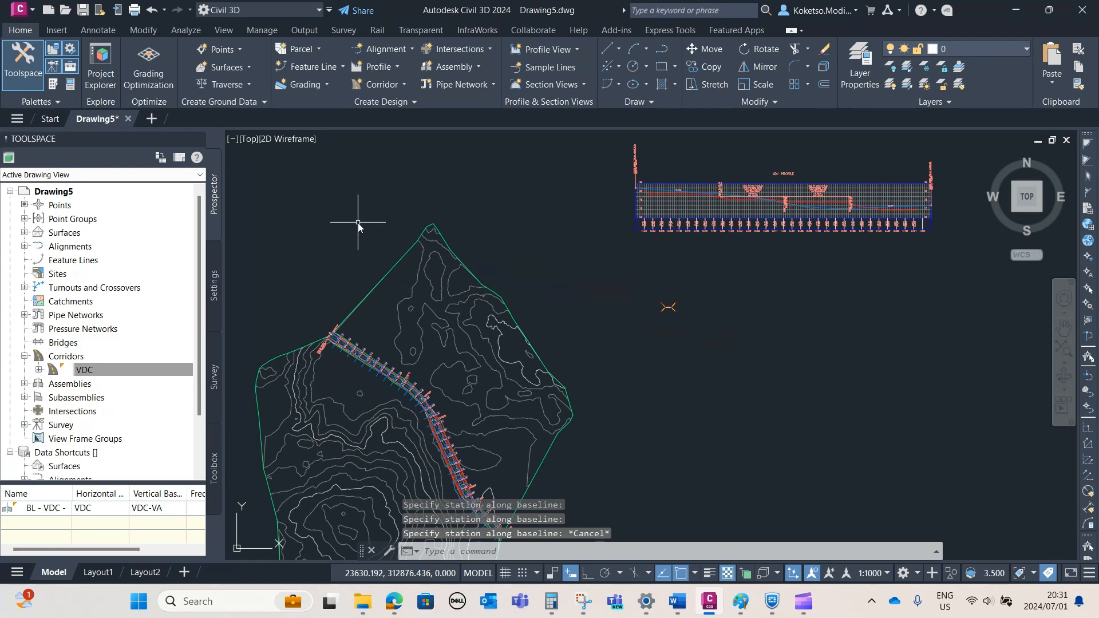
# Examine the sample lines and their station labels along the VDC road from its start to its end
pyautogui.scroll(6, 432, 344)
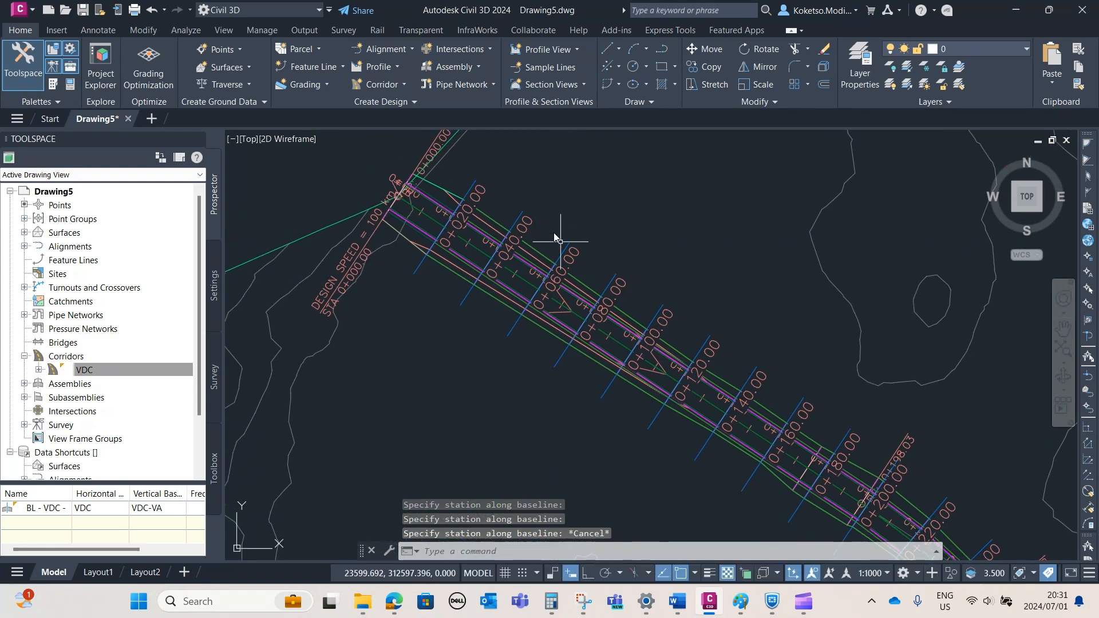
pyautogui.scroll(-4, 489, 232)
pyautogui.scroll(-3, 538, 304)
pyautogui.scroll(3, 524, 393)
pyautogui.scroll(2, 524, 393)
pyautogui.scroll(-5, 565, 276)
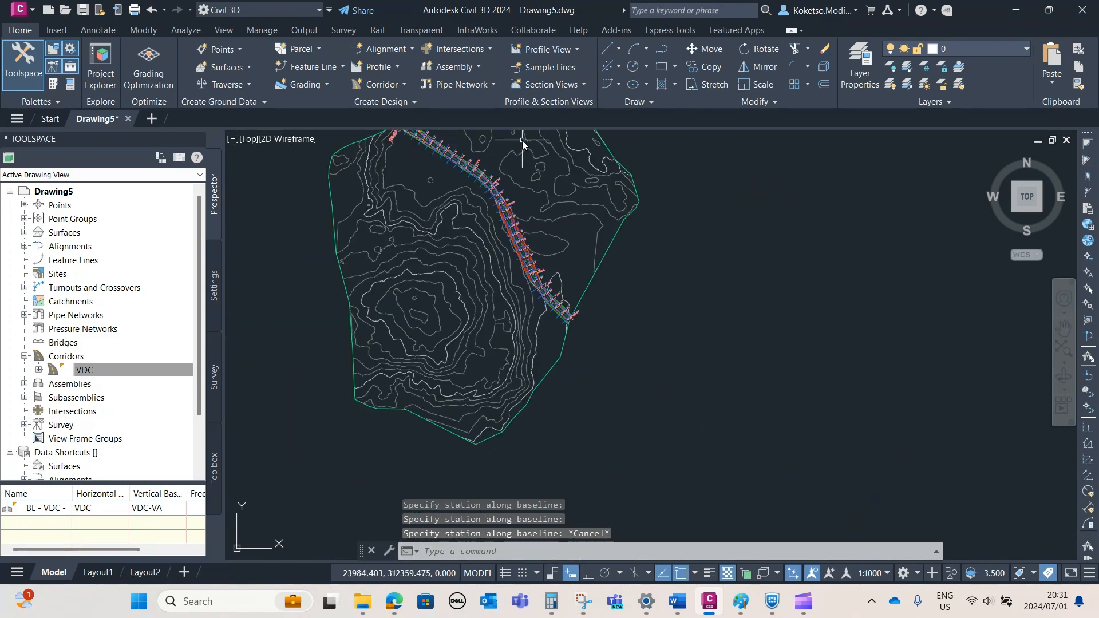
pyautogui.scroll(5, 515, 364)
pyautogui.scroll(-2, 449, 307)
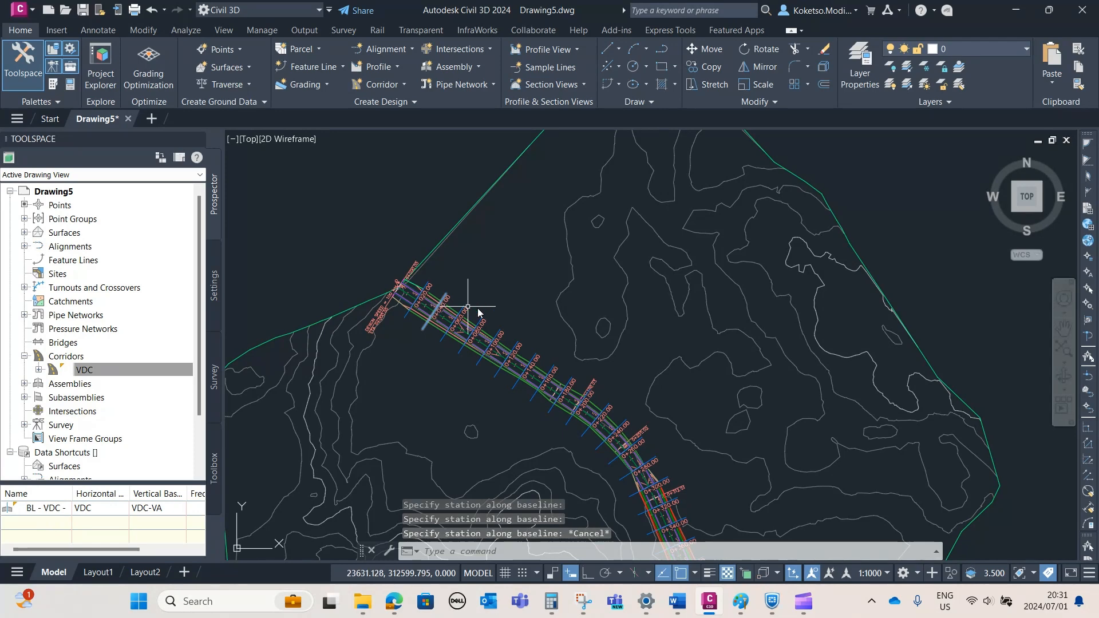
pyautogui.scroll(2, 446, 309)
pyautogui.scroll(-3, 404, 250)
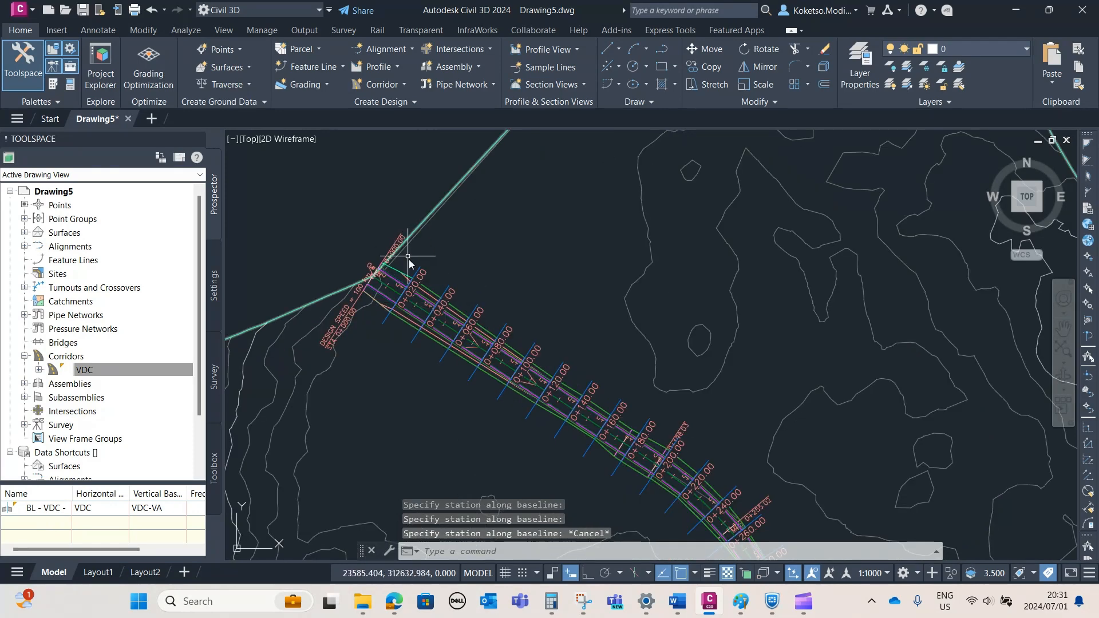
pyautogui.scroll(-2, 532, 291)
pyautogui.moveTo(522, 307)
pyautogui.mouseDown(button='middle')
pyautogui.moveTo(595, 198)
pyautogui.moveTo(528, 171)
pyautogui.moveTo(519, 222)
pyautogui.mouseUp(button='middle')
pyautogui.scroll(-2, 534, 172)
pyautogui.moveTo(668, 198); pyautogui.dragTo(561, 255, button='middle')
pyautogui.scroll(-2, 566, 200)
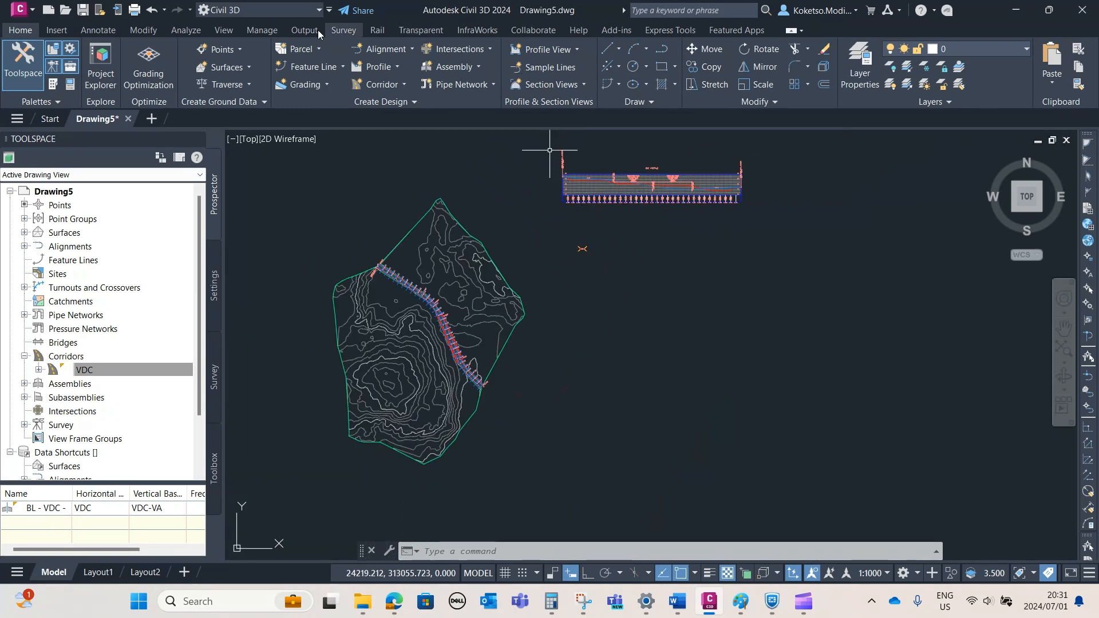
# Open the materials computation for the VDC alignment with VDC SPACE as the sample line group
pyautogui.click(223, 30)
pyautogui.click(195, 31)
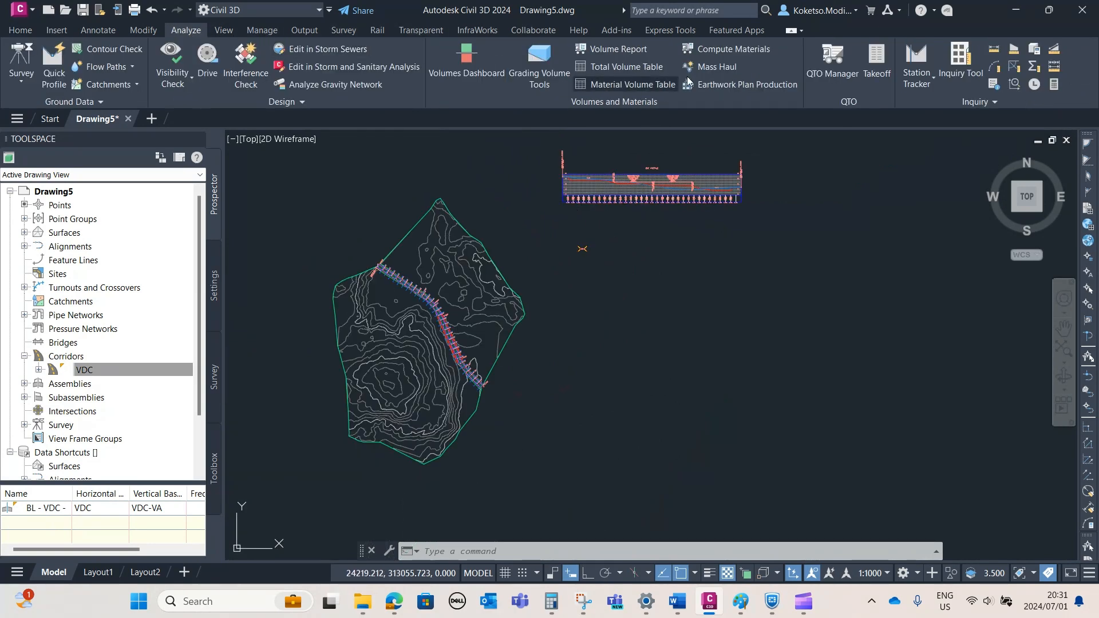
pyautogui.click(719, 50)
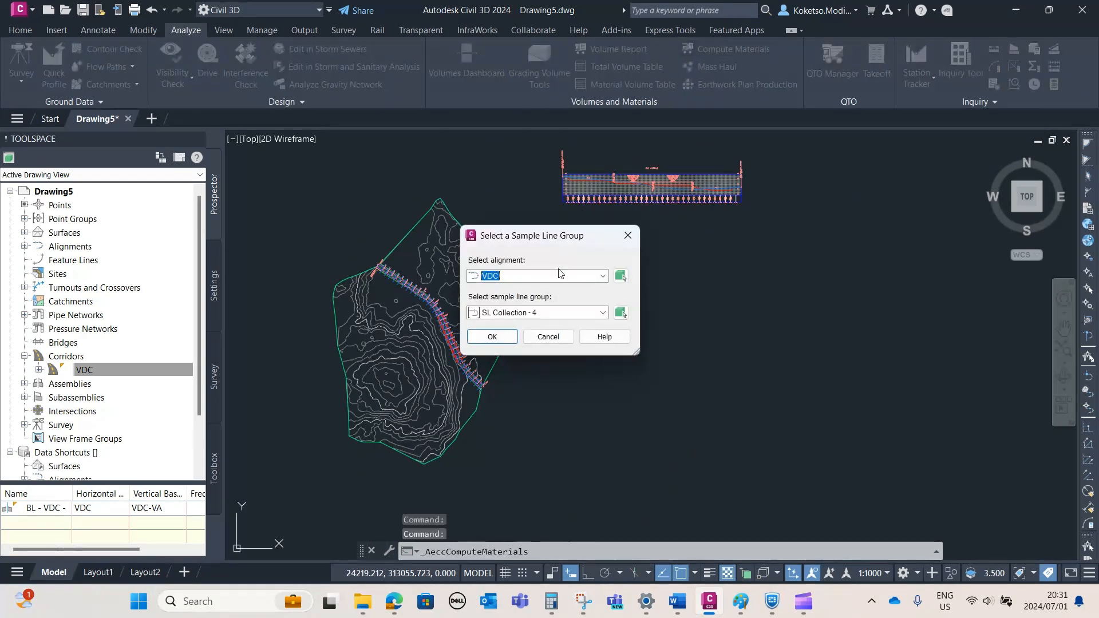
pyautogui.click(496, 314)
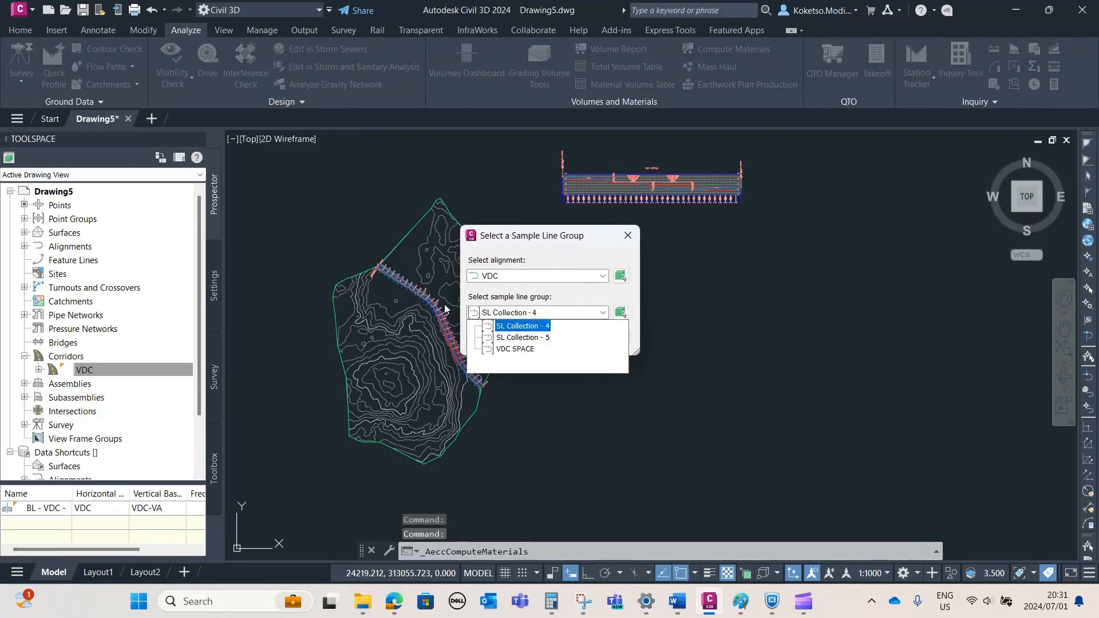
pyautogui.click(508, 350)
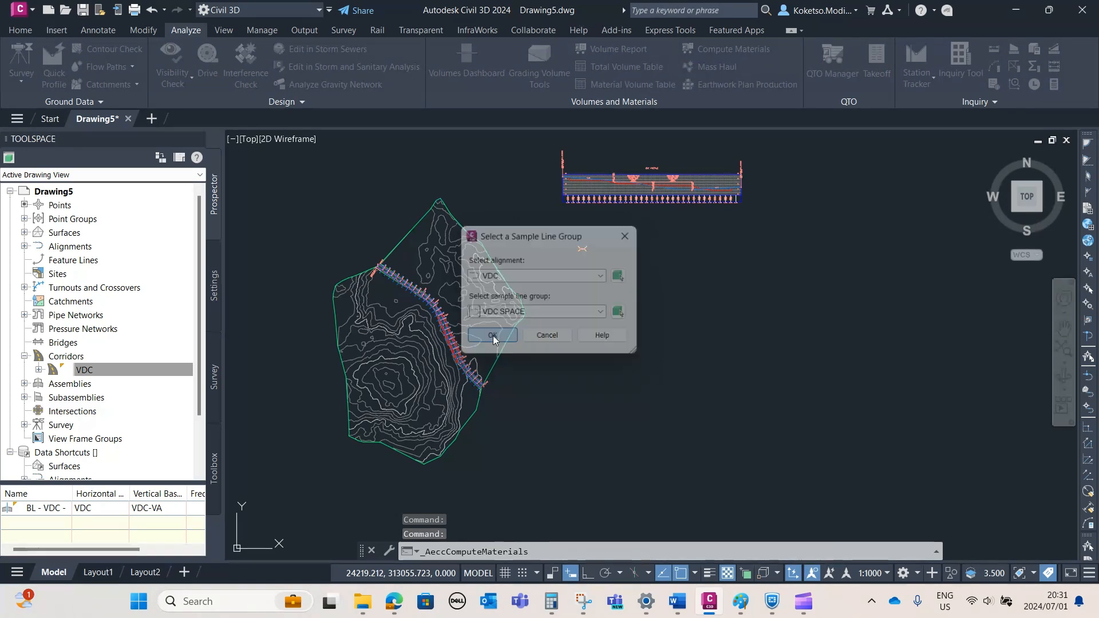
pyautogui.click(493, 336)
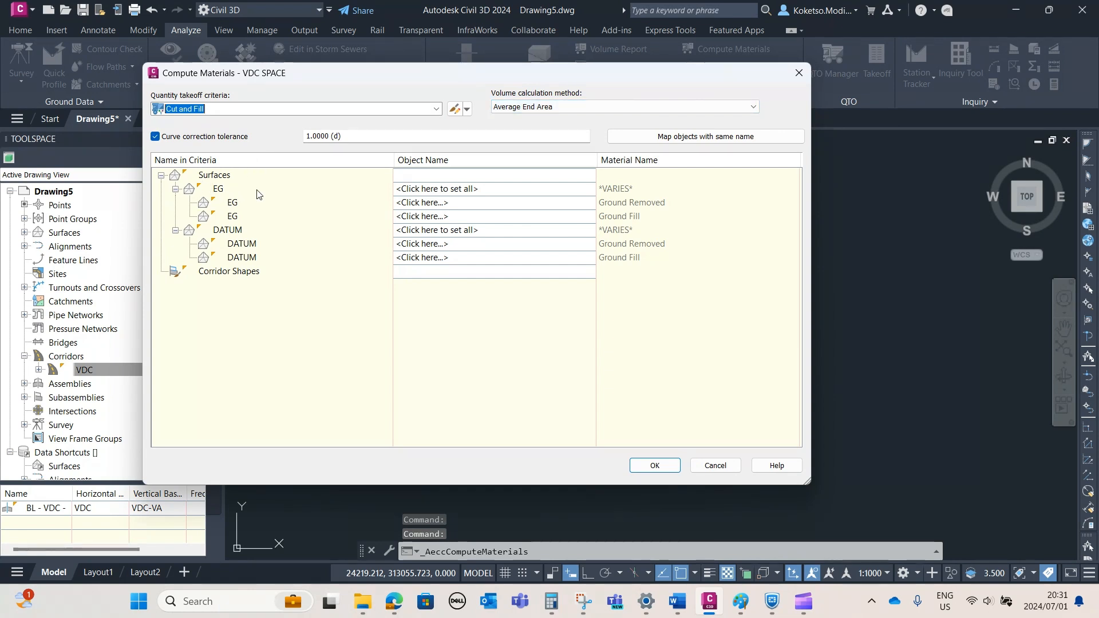
pyautogui.click(432, 190)
pyautogui.click(432, 190)
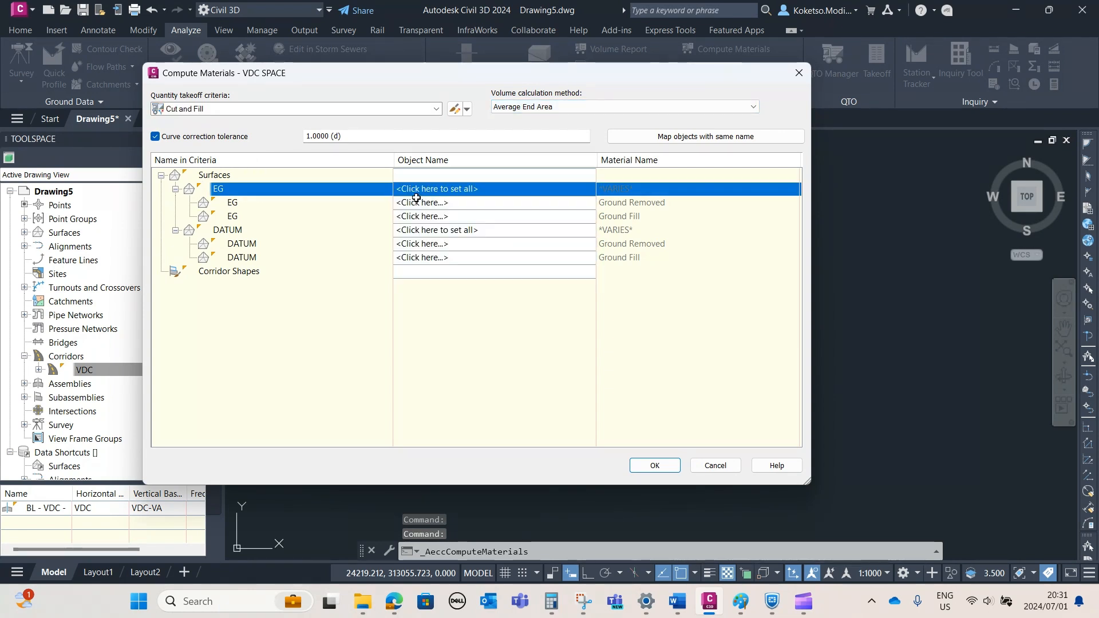
pyautogui.click(443, 192)
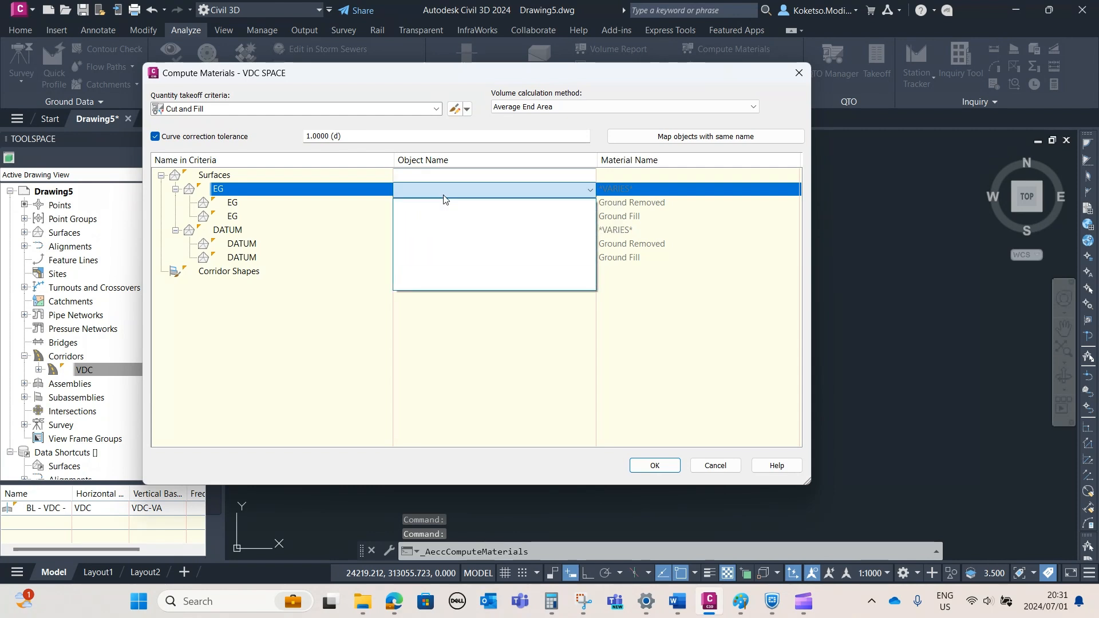
pyautogui.click(713, 467)
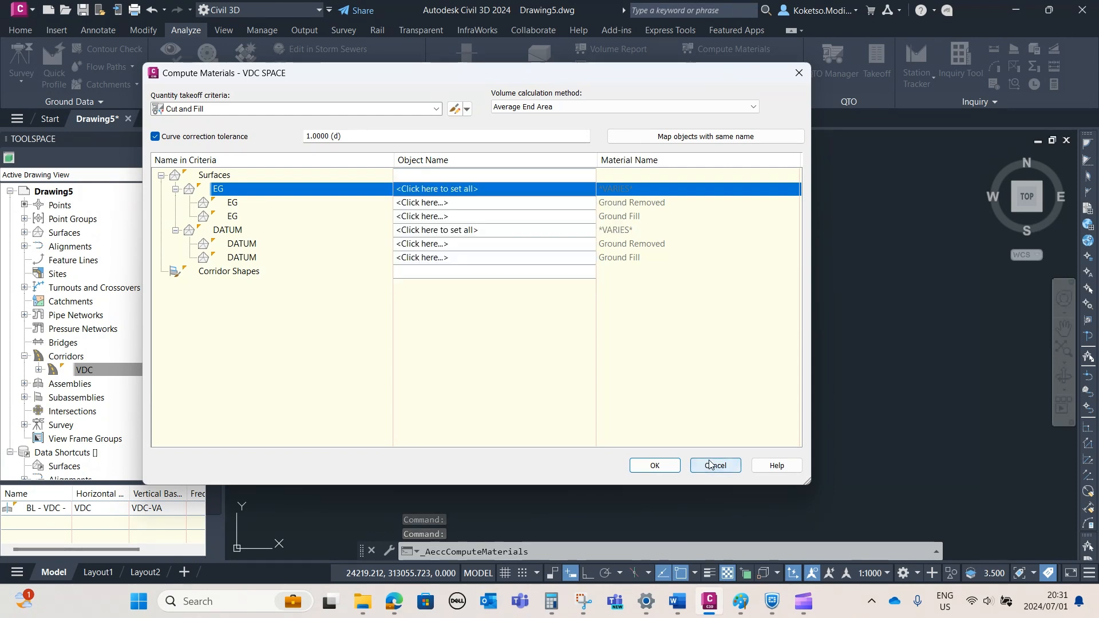
pyautogui.click(713, 467)
pyautogui.click(705, 51)
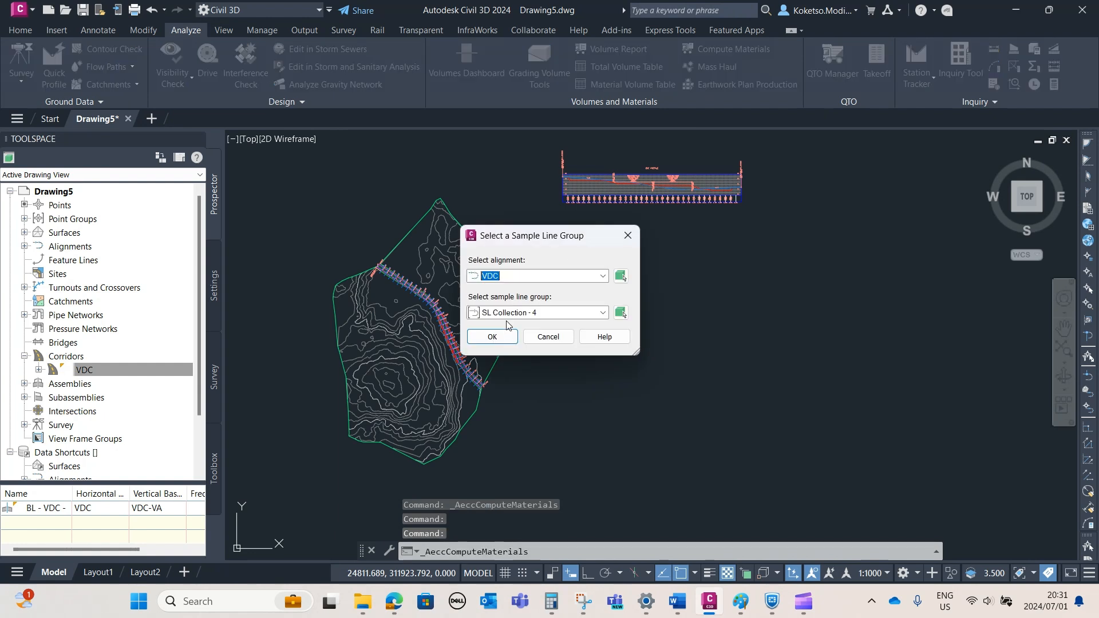
pyautogui.click(519, 314)
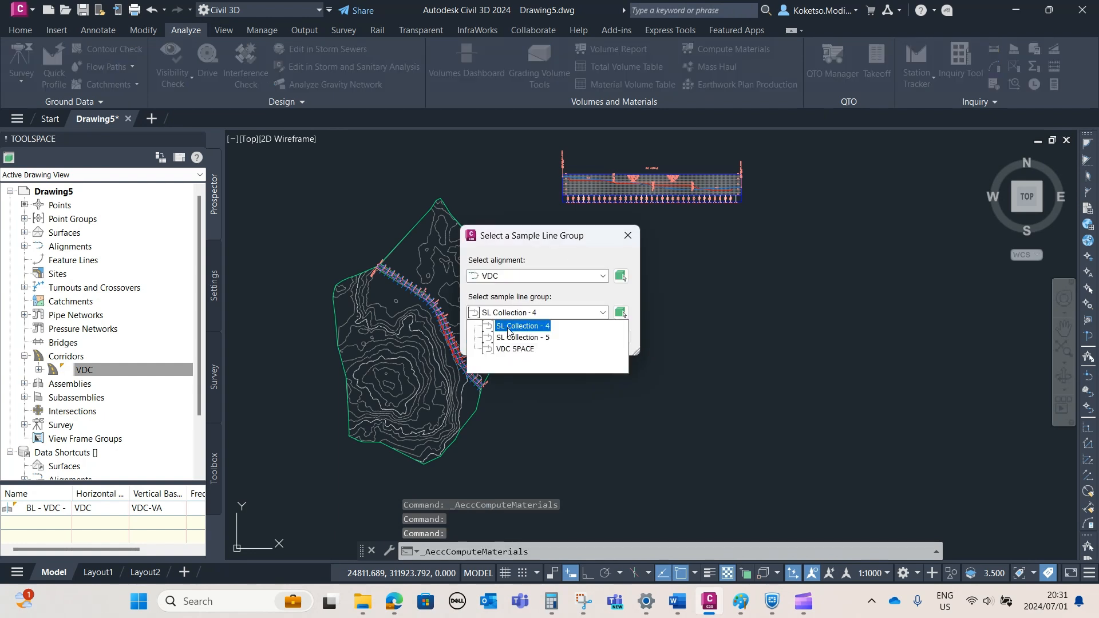
pyautogui.click(513, 326)
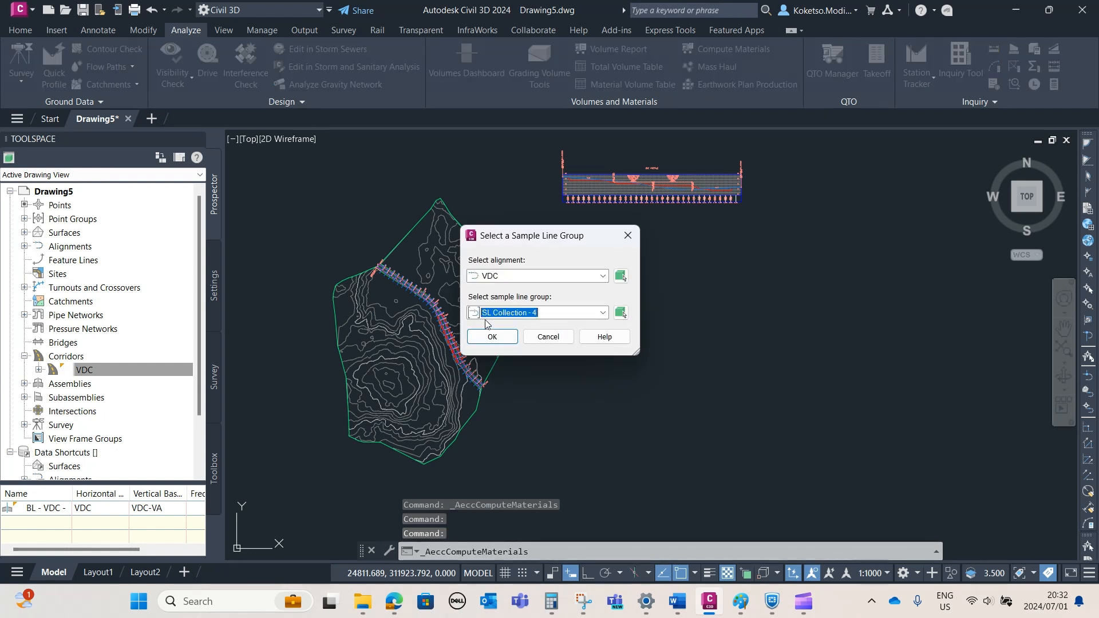
pyautogui.click(491, 336)
pyautogui.click(435, 189)
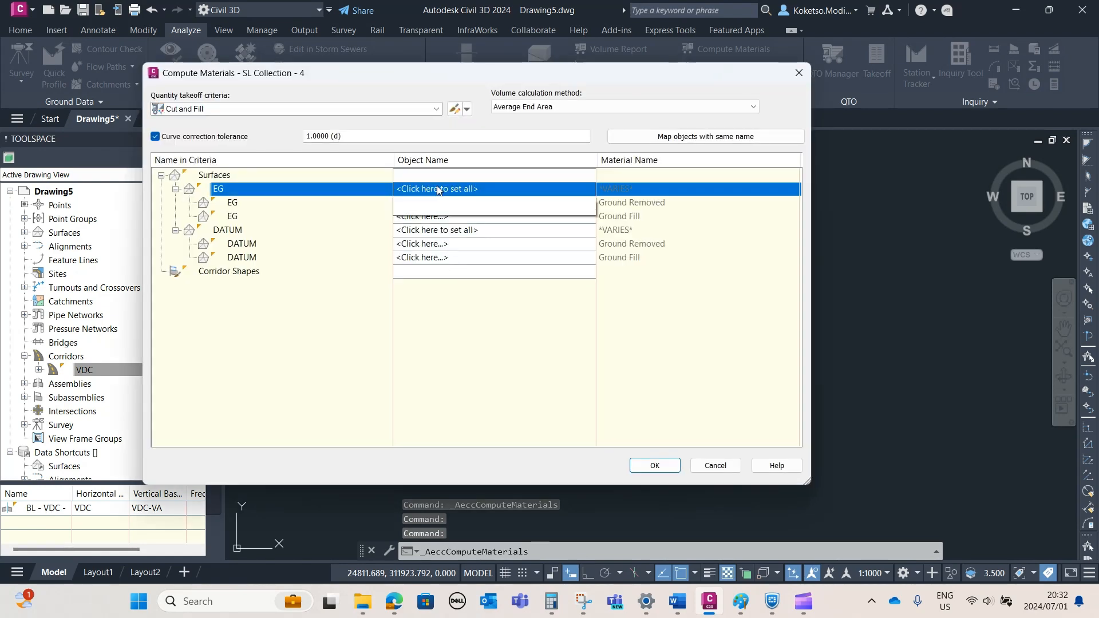
pyautogui.click(435, 191)
pyautogui.click(716, 465)
# Open the materials computation for the VDC alignment with SL Collection - 5 as the sample line group
pyautogui.click(712, 50)
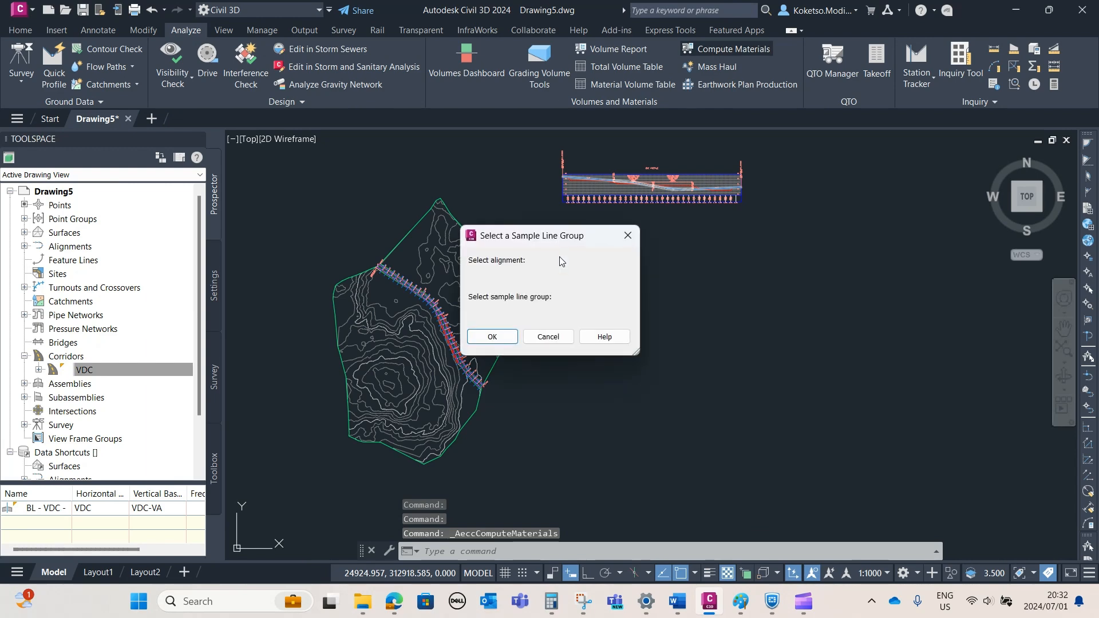
pyautogui.click(538, 312)
pyautogui.click(507, 333)
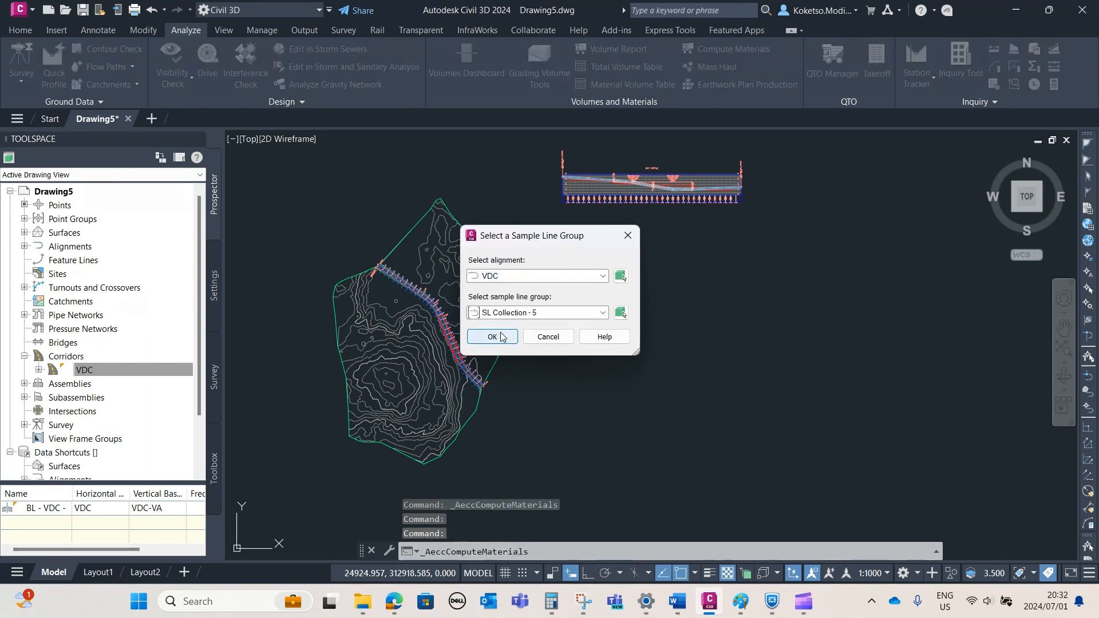
pyautogui.click(492, 336)
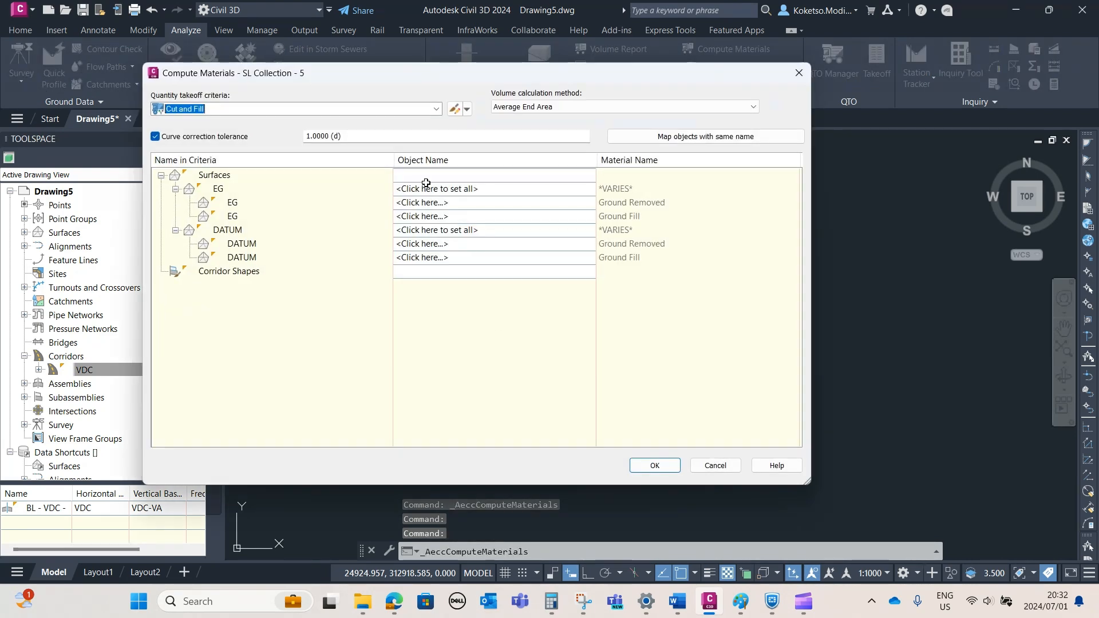
# Map all EG entries to SURFACE-1 and all DATUM entries to VDC VDC - (6), and compute the cut and fill materials
pyautogui.click(431, 200)
pyautogui.click(431, 196)
pyautogui.click(432, 190)
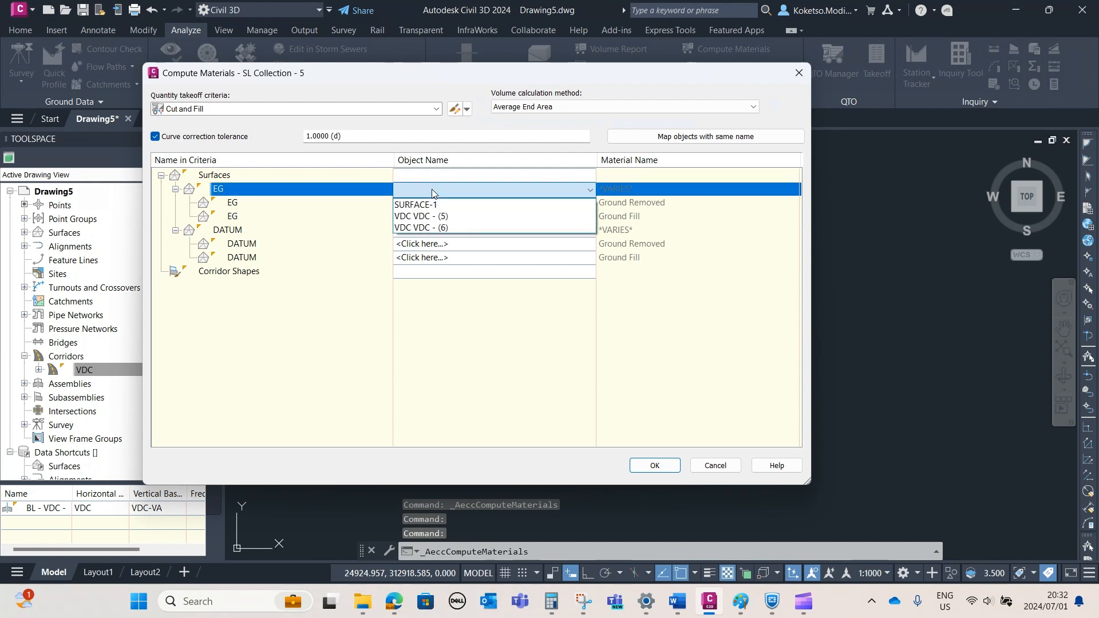
pyautogui.click(416, 205)
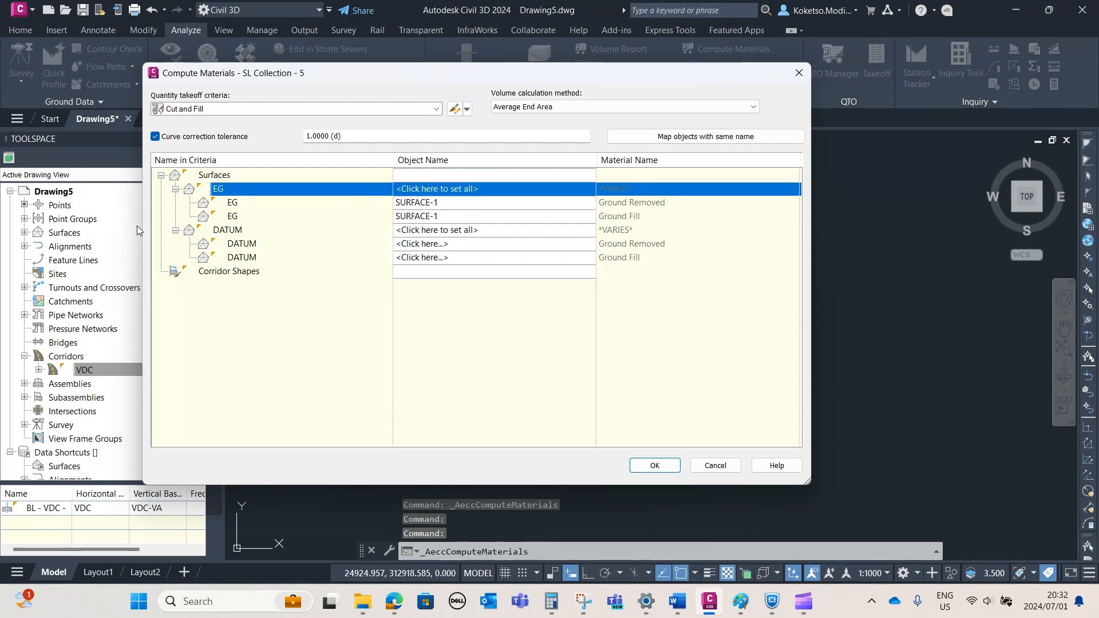
pyautogui.click(424, 231)
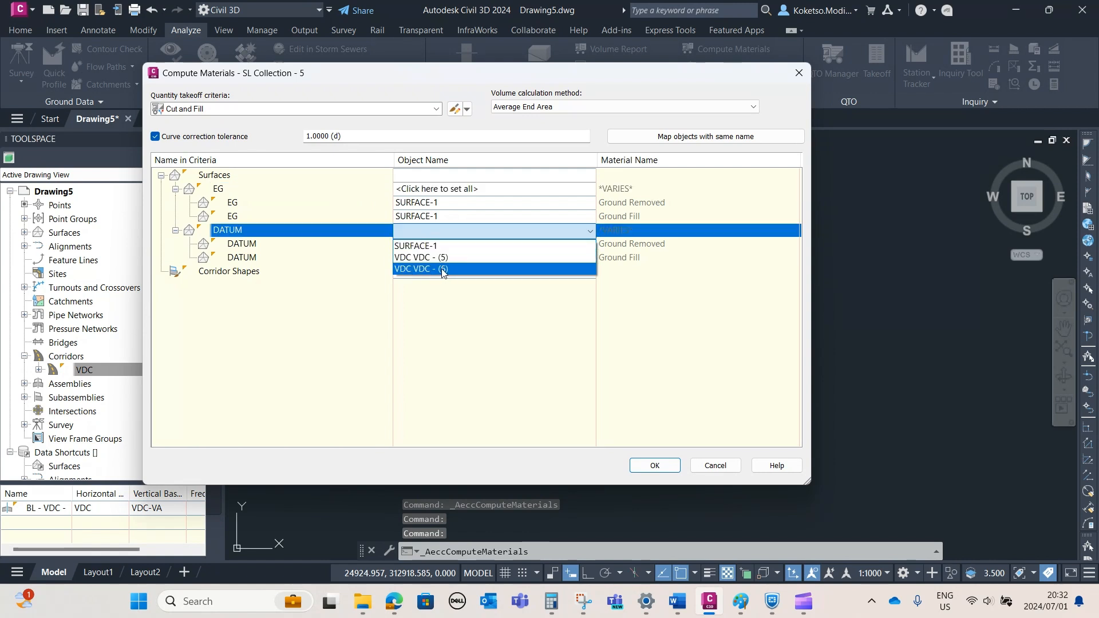
pyautogui.click(413, 269)
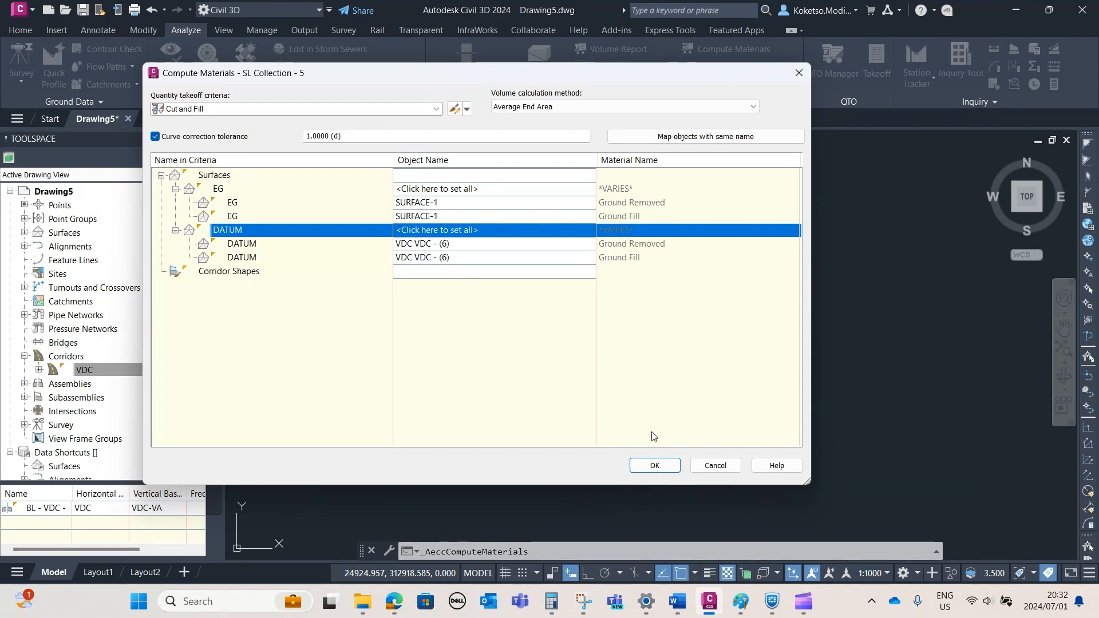
pyautogui.click(654, 465)
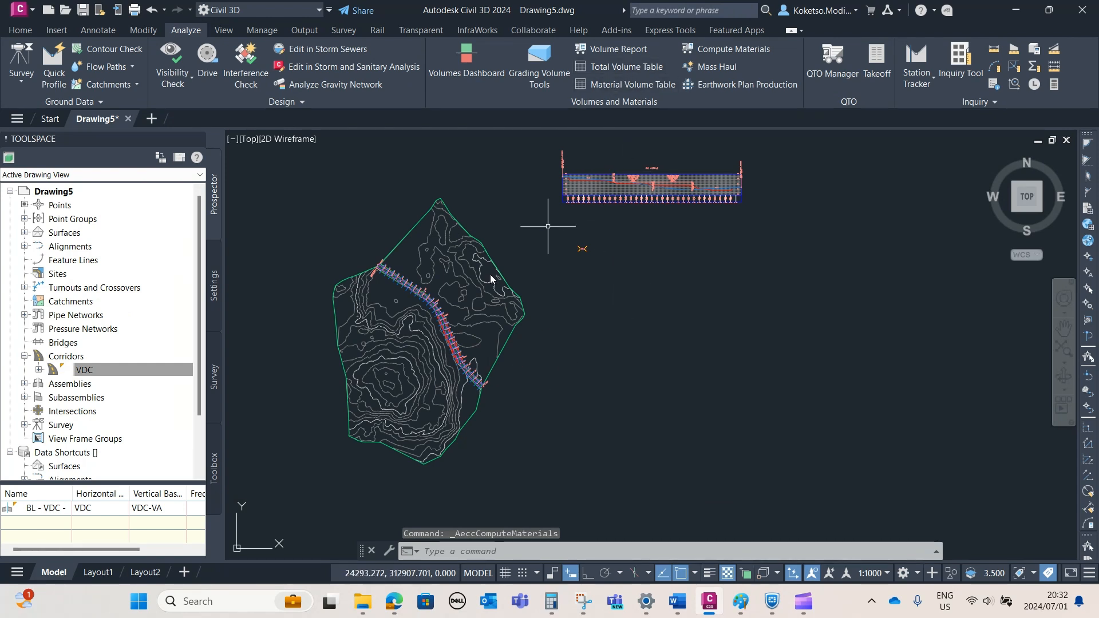
# Start a material volume table for the VDC alignment using SL Collection - 5 and Material List - (3)
pyautogui.moveTo(499, 341); pyautogui.dragTo(491, 343, button='middle')
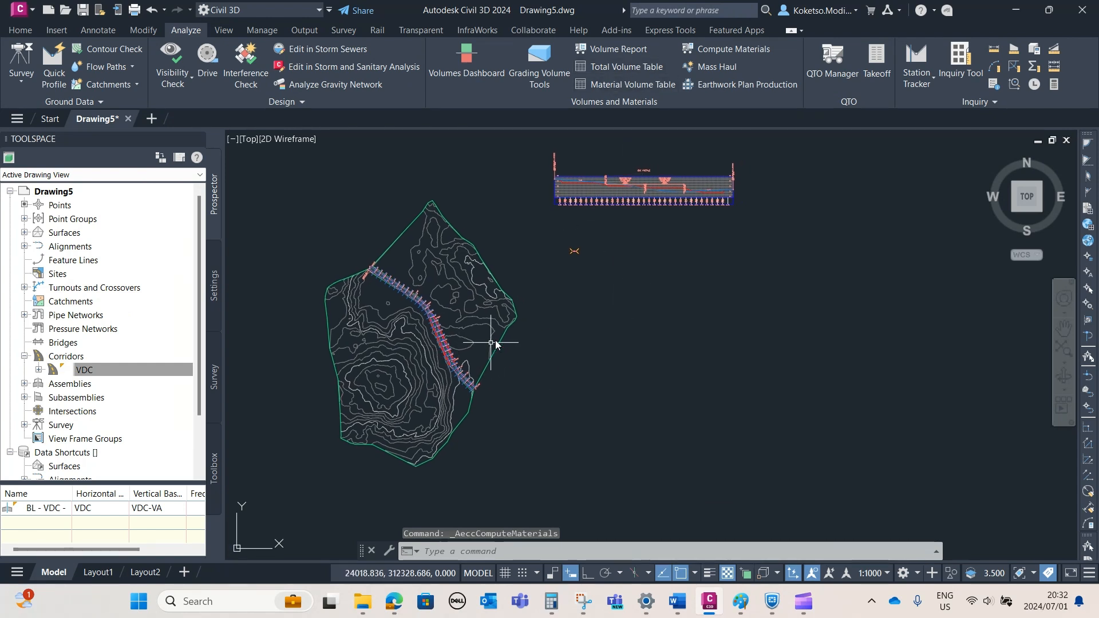
pyautogui.click(608, 85)
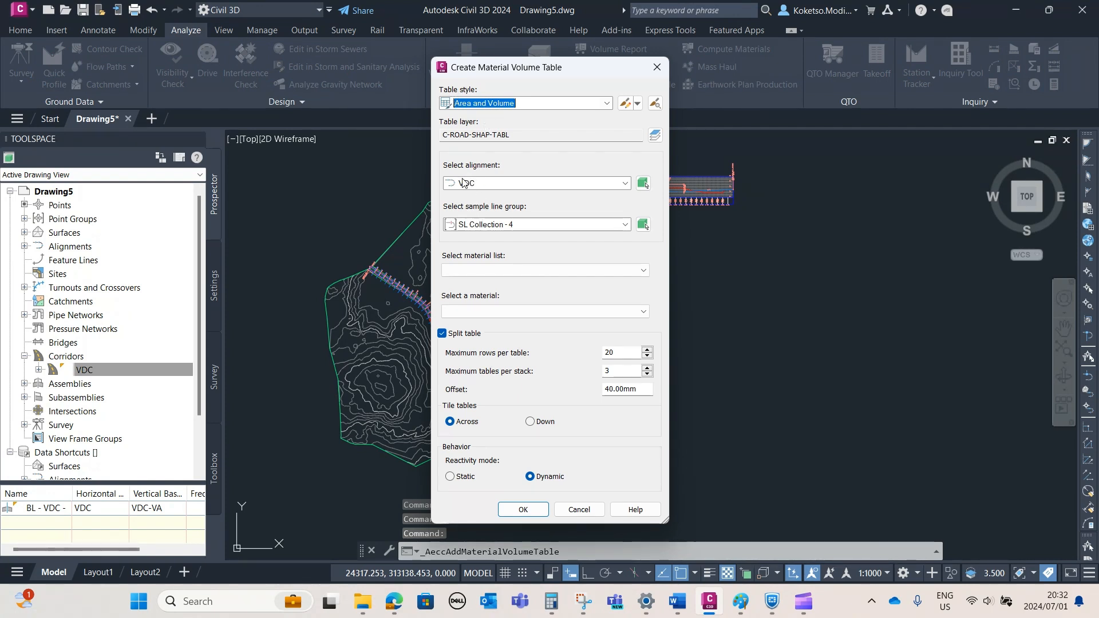
pyautogui.click(478, 184)
pyautogui.click(478, 203)
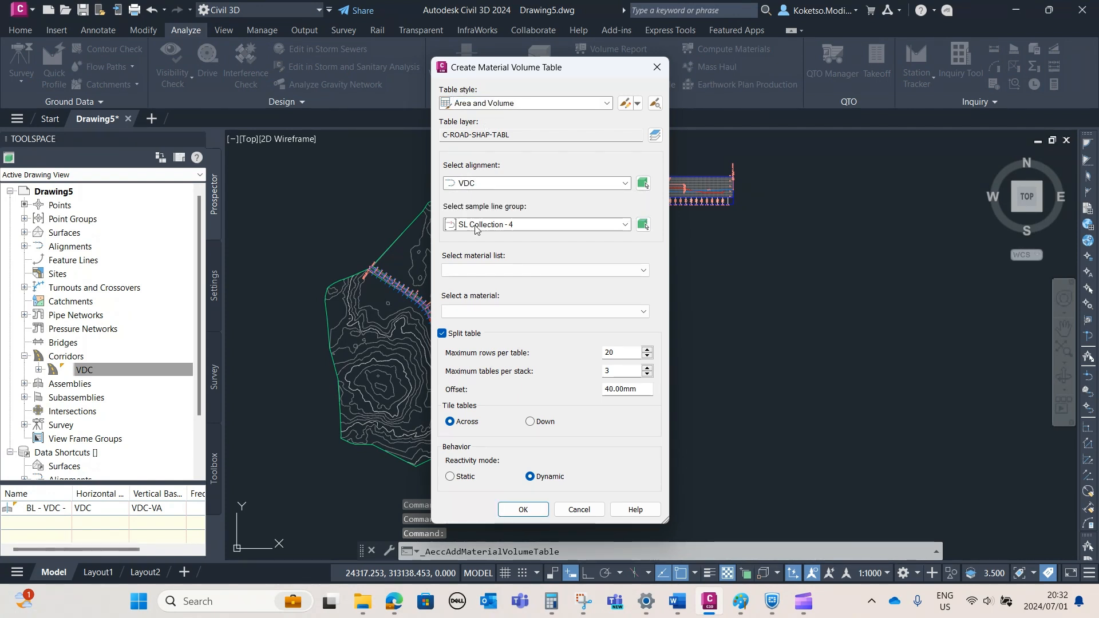
pyautogui.click(479, 226)
pyautogui.click(487, 250)
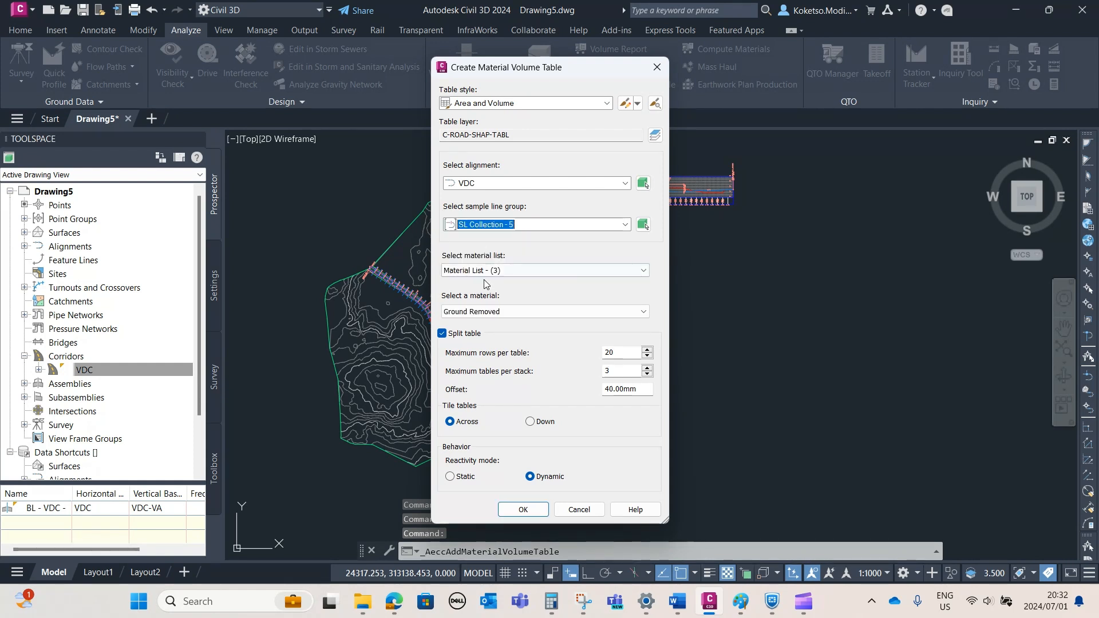
pyautogui.click(486, 270)
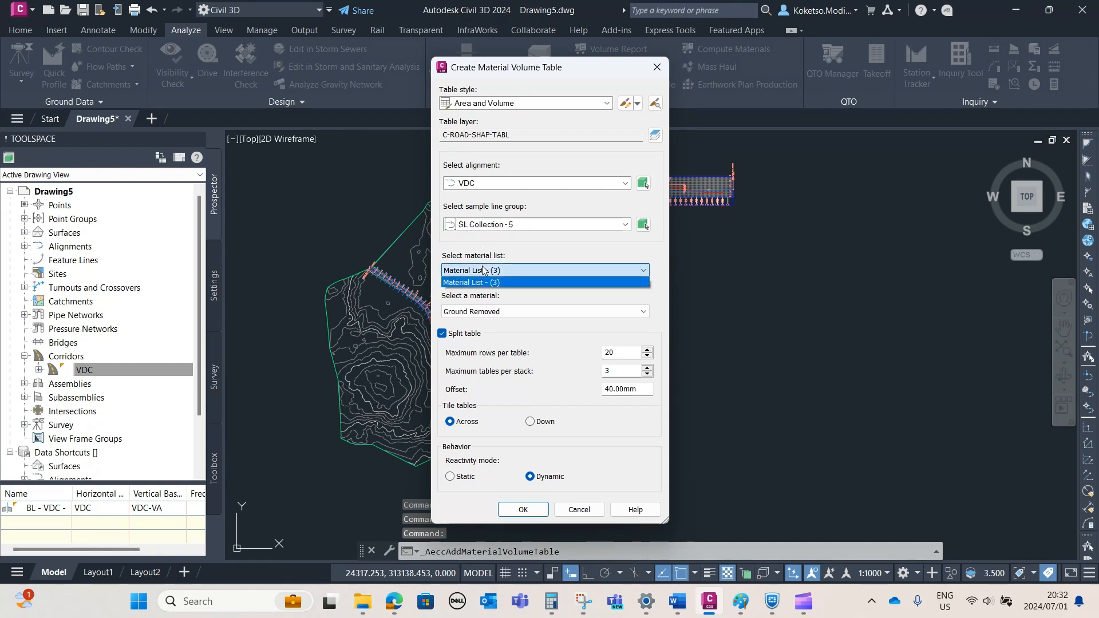
pyautogui.click(479, 289)
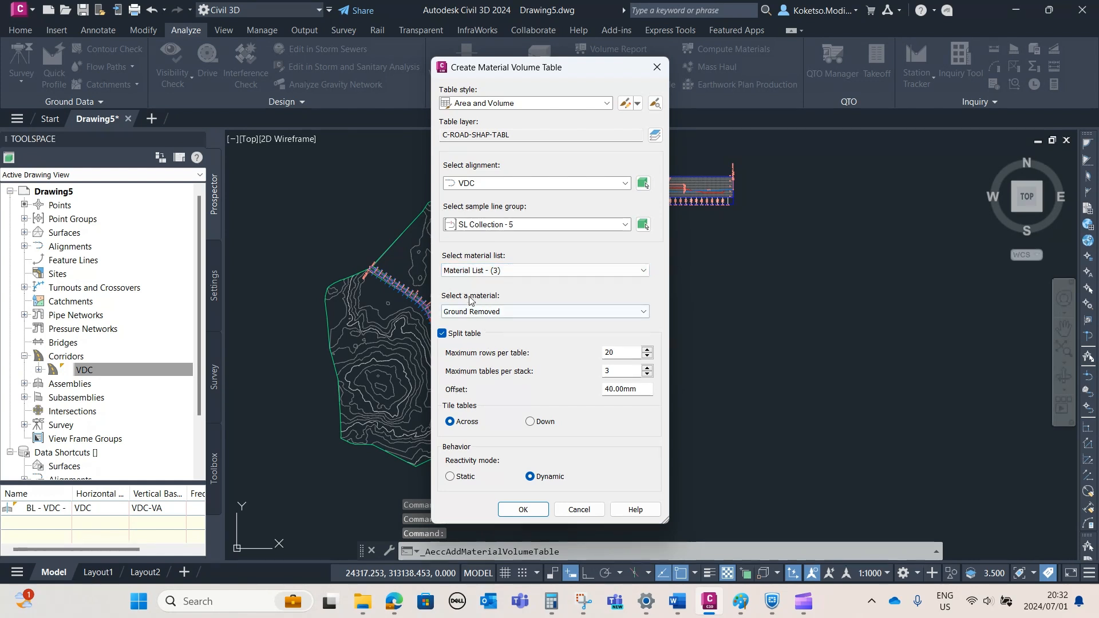
# Choose Ground Removed as the material and place the split volume table east of the terrain surface, below the profile view
pyautogui.click(464, 314)
pyautogui.click(461, 324)
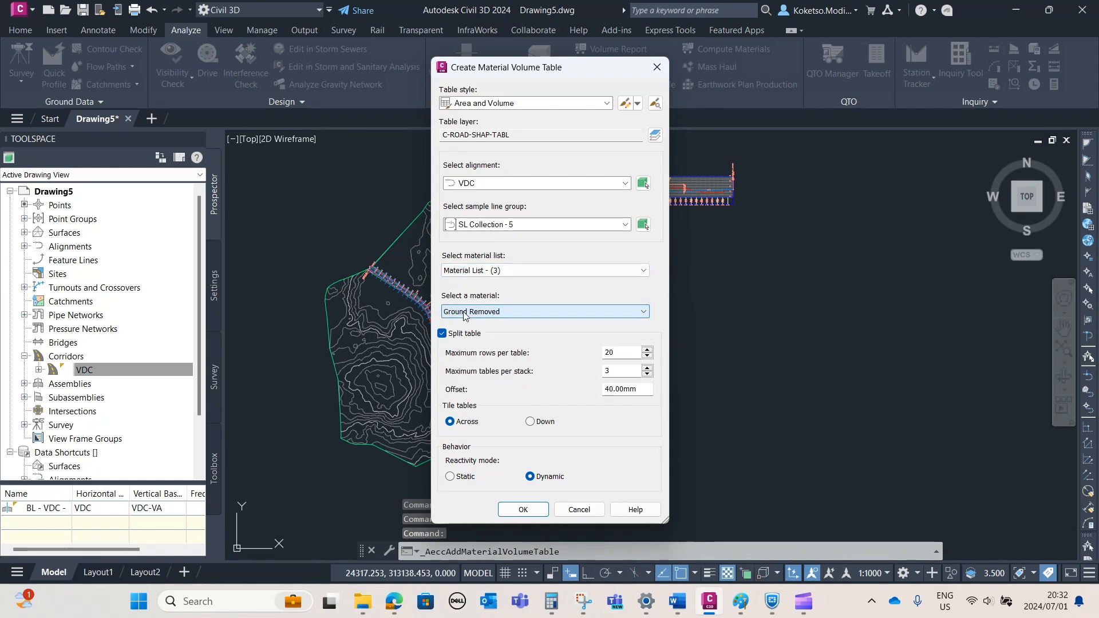
pyautogui.click(465, 312)
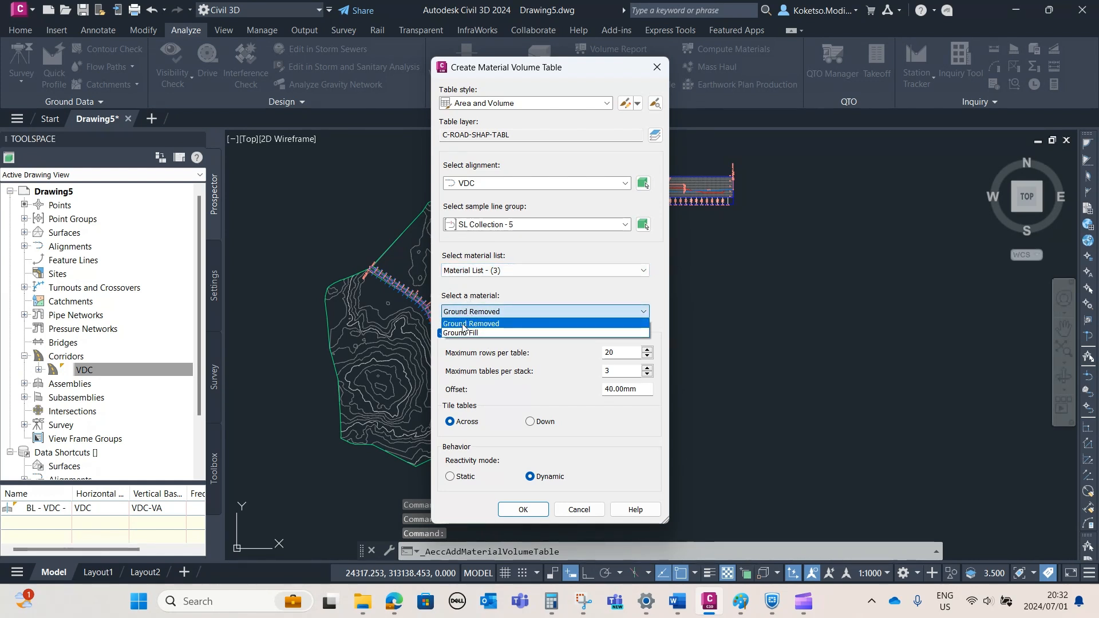
pyautogui.click(463, 324)
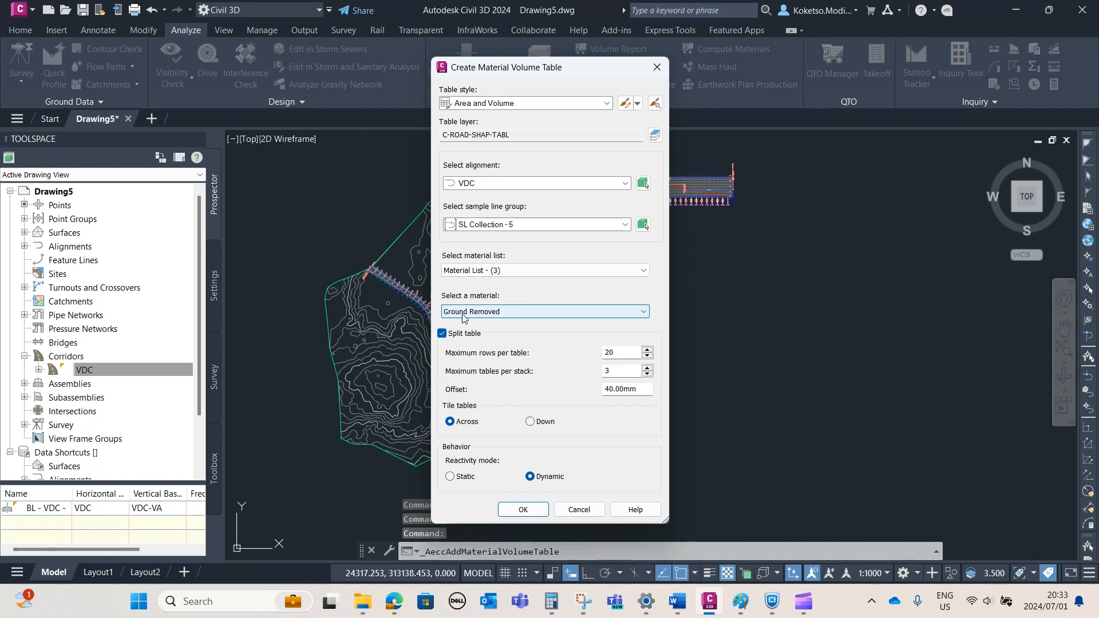
pyautogui.click(507, 509)
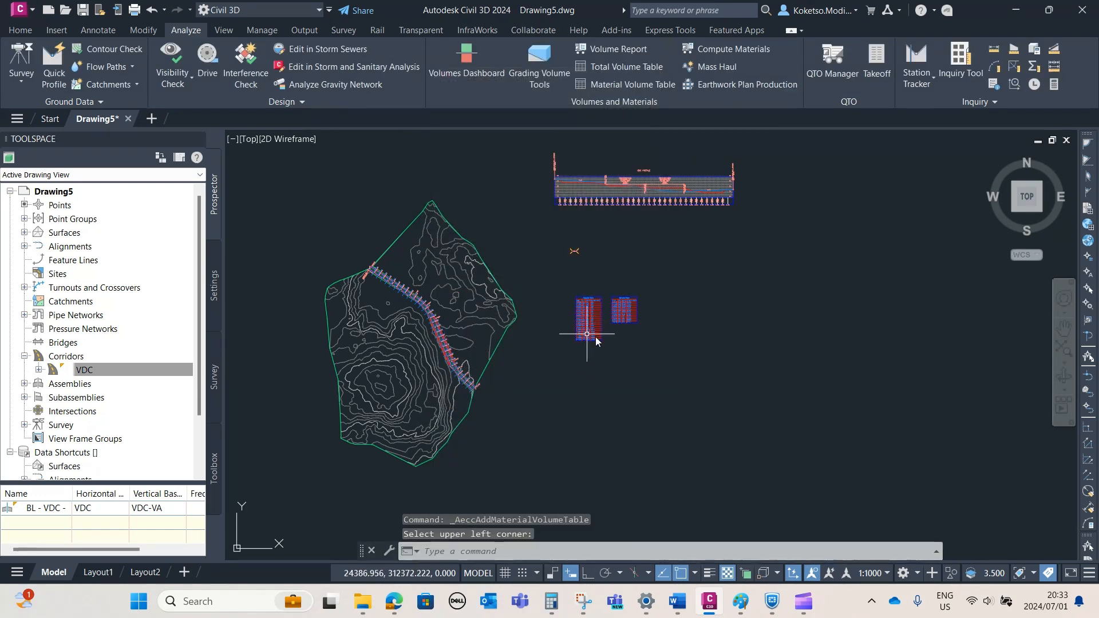
pyautogui.scroll(5, 587, 333)
pyautogui.scroll(-3, 602, 291)
pyautogui.scroll(-3, 535, 385)
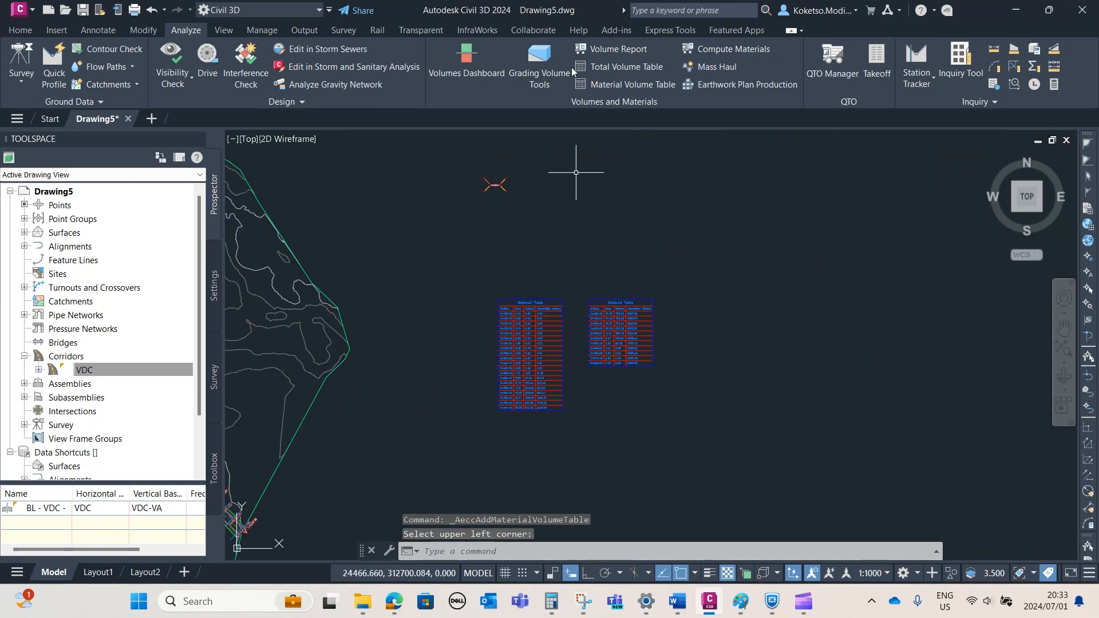
# Create a Ground Fill material volume table from SL Collection - 5 and place it beside the Ground Removed tables
pyautogui.click(626, 85)
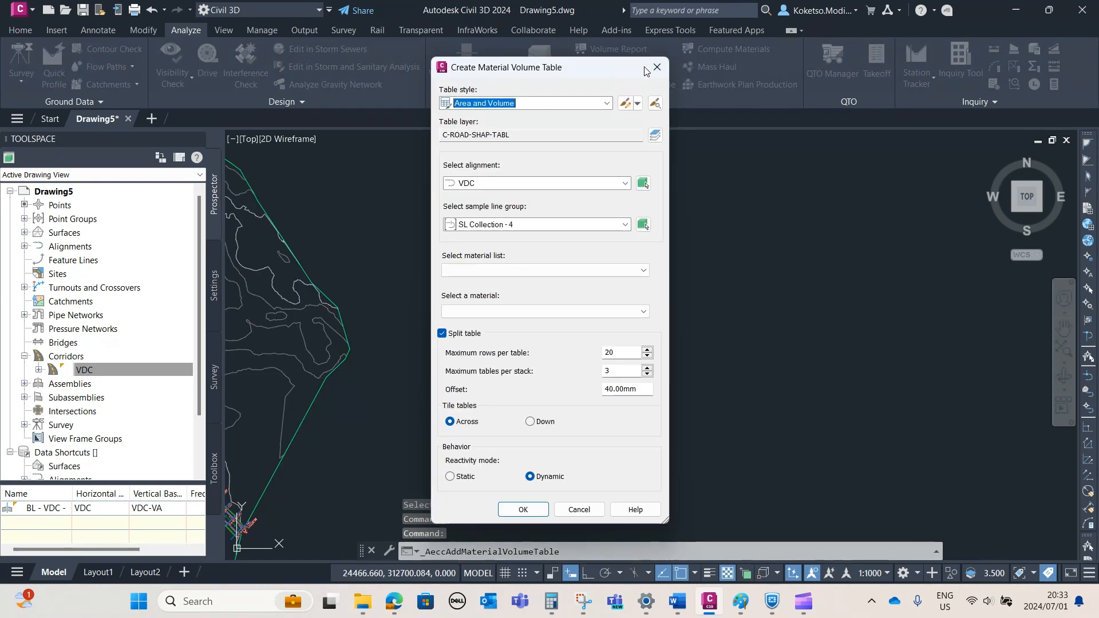
pyautogui.click(497, 224)
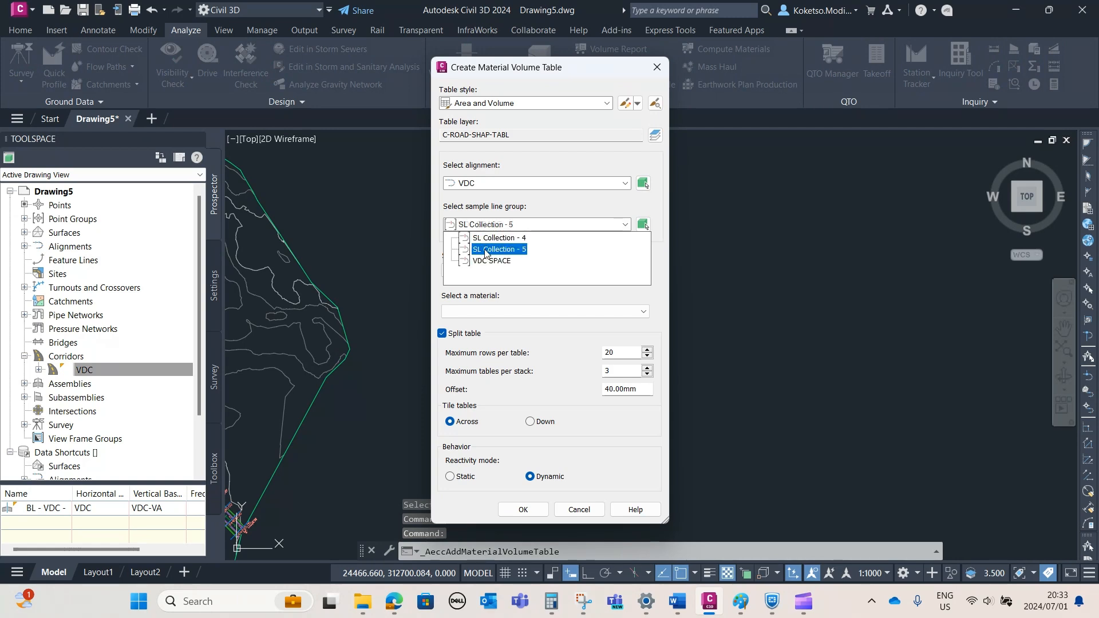
pyautogui.click(485, 250)
pyautogui.click(482, 311)
pyautogui.click(474, 333)
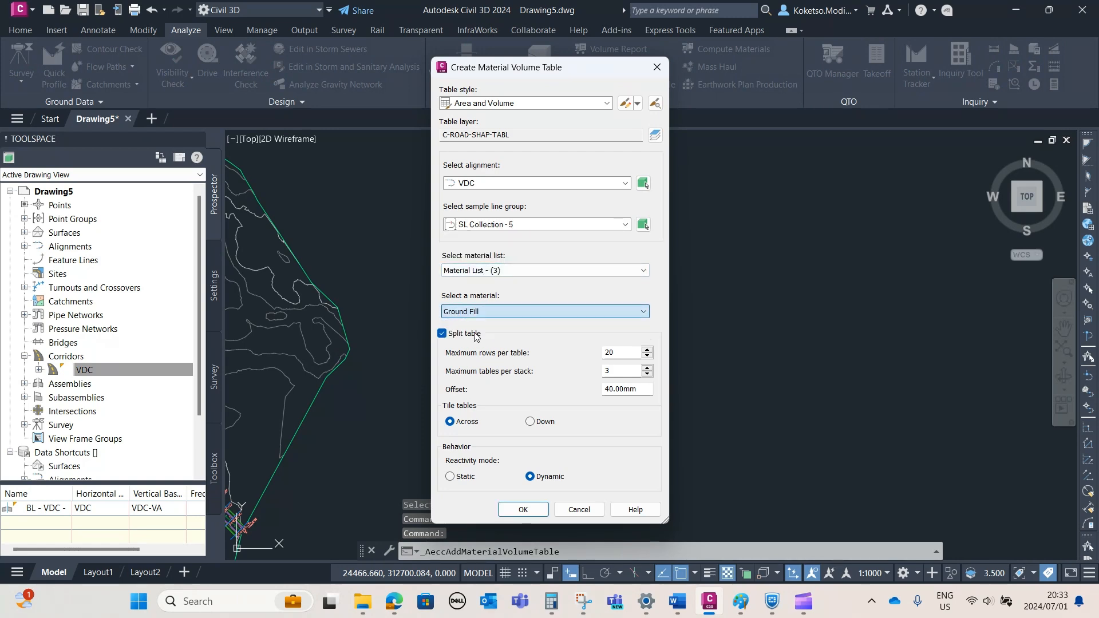
pyautogui.click(522, 509)
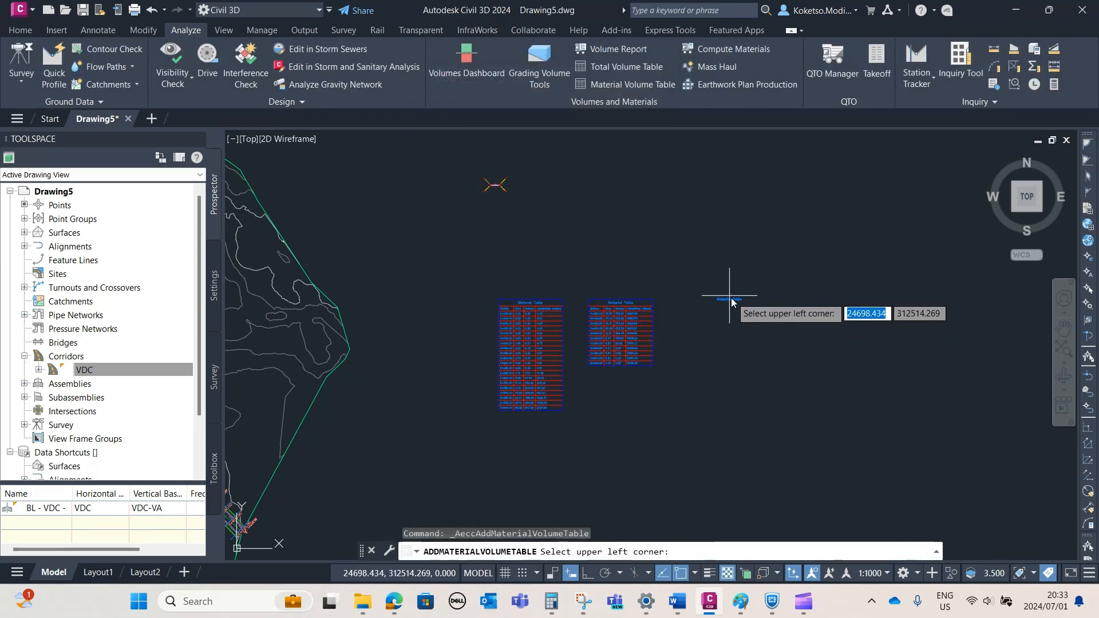
pyautogui.click(730, 300)
pyautogui.scroll(4, 772, 343)
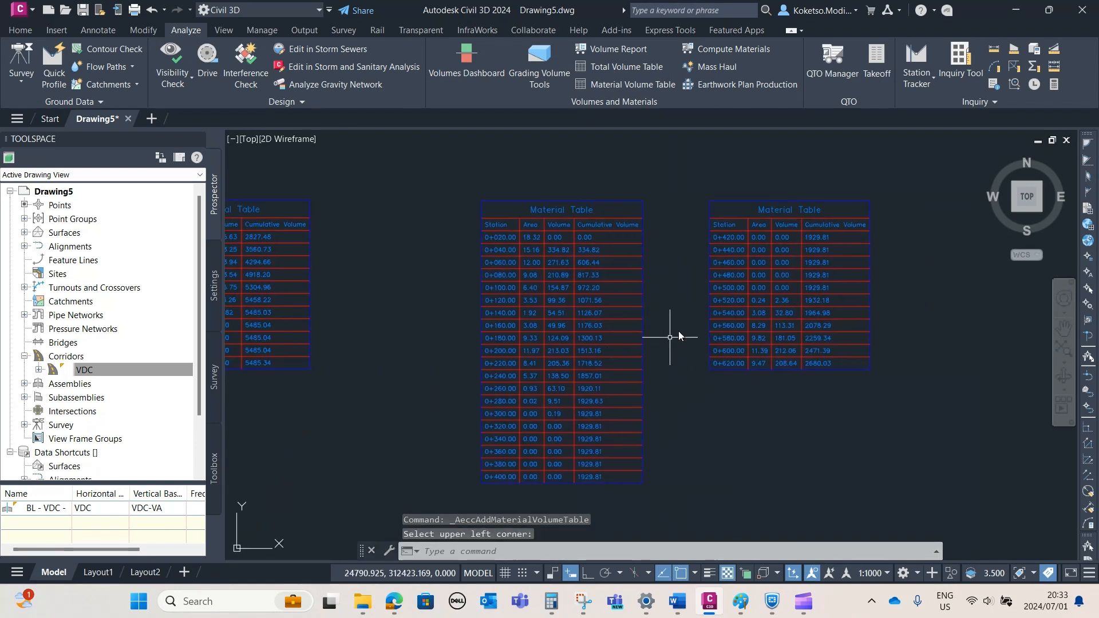
pyautogui.scroll(-5, 636, 249)
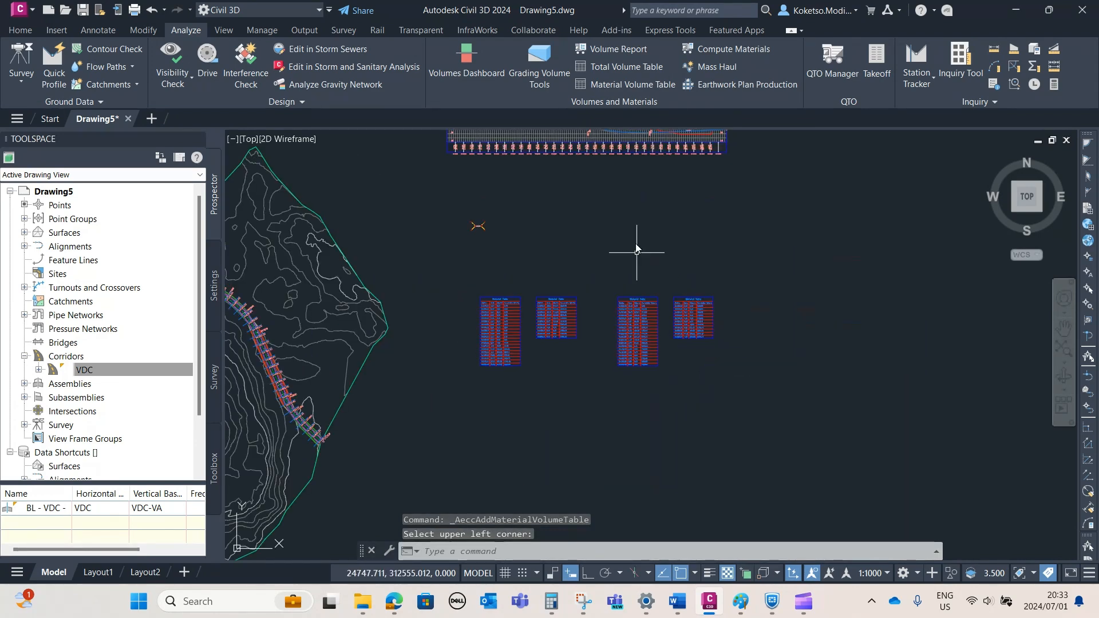
pyautogui.moveTo(592, 196); pyautogui.dragTo(596, 172, button='middle')
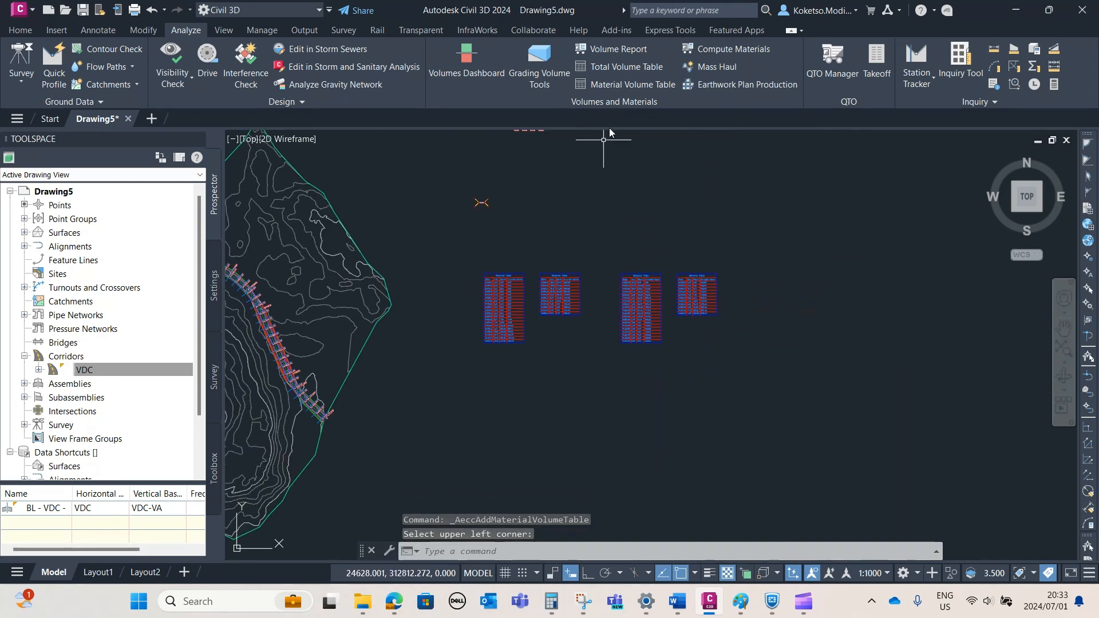
pyautogui.click(605, 68)
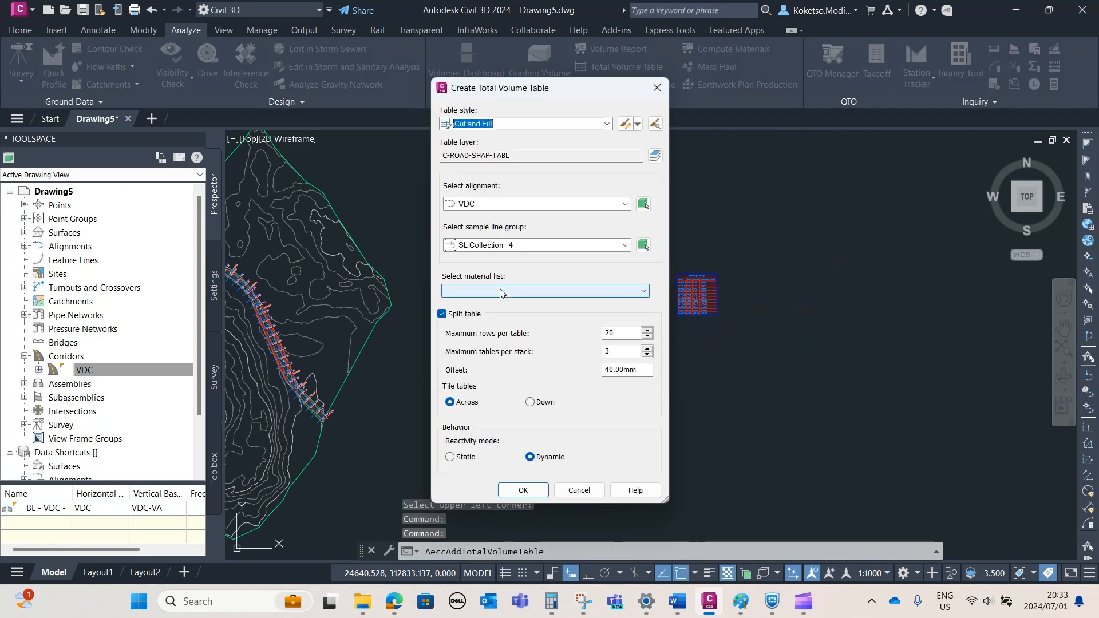
pyautogui.click(485, 245)
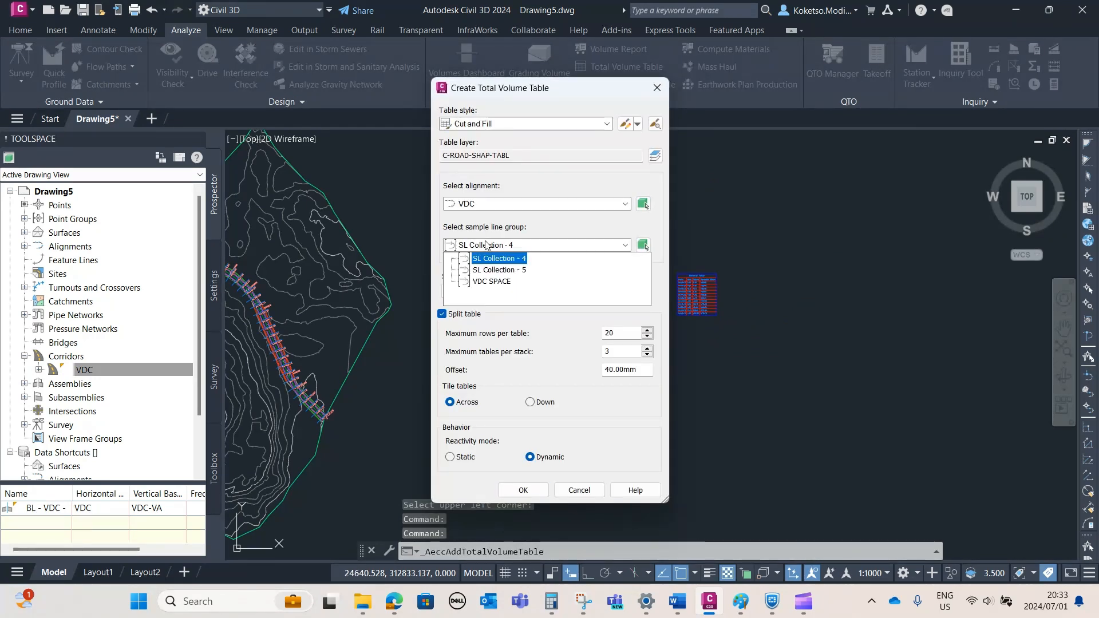
pyautogui.click(499, 270)
pyautogui.click(579, 491)
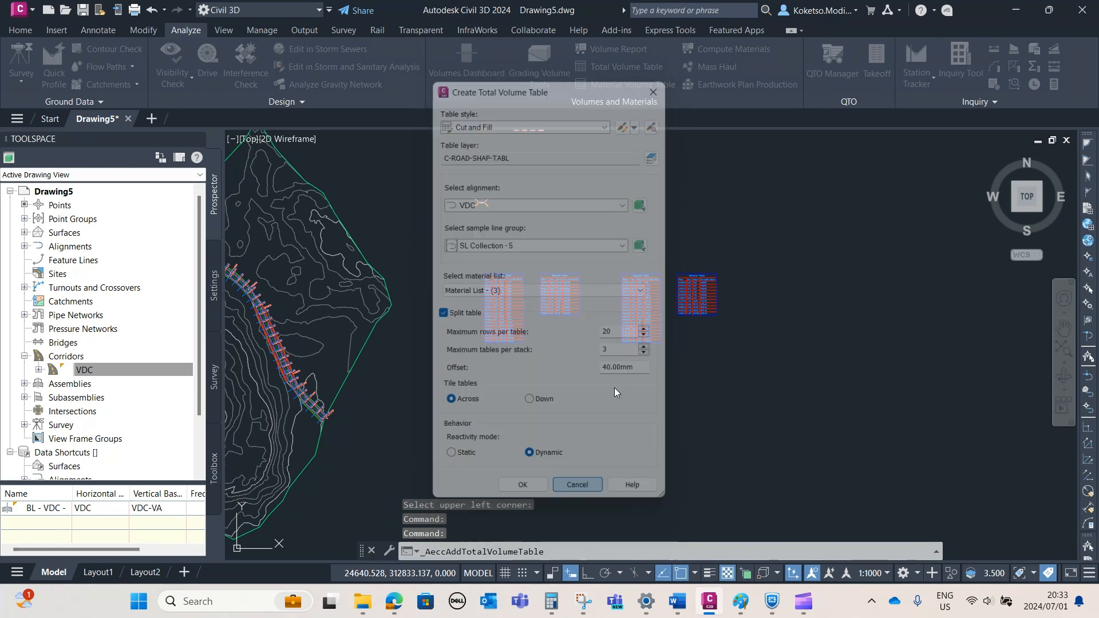
pyautogui.click(633, 84)
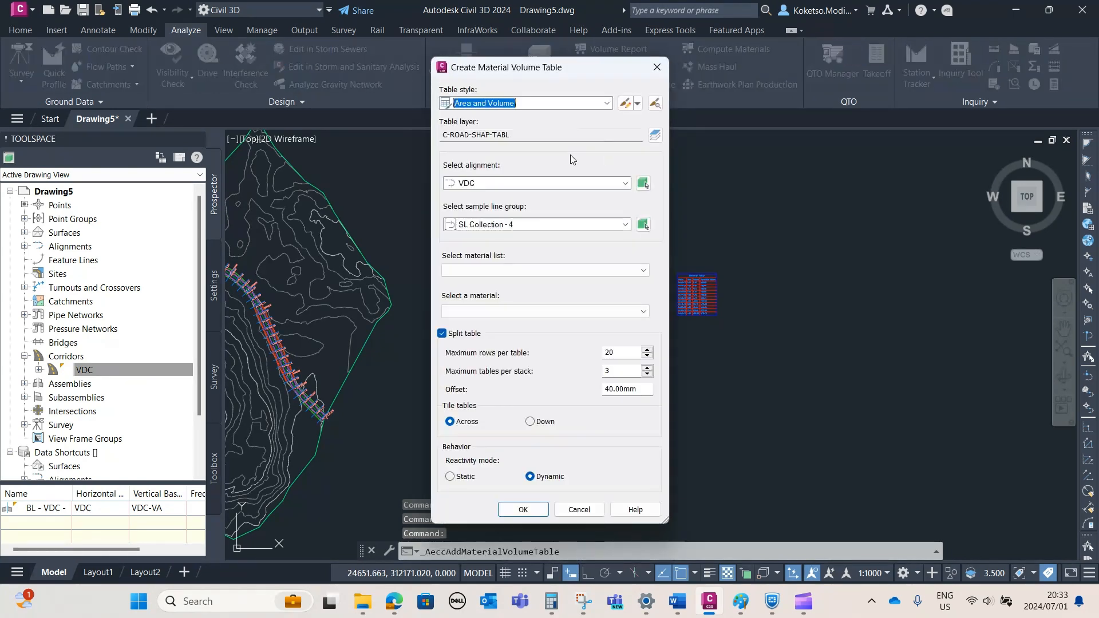
pyautogui.click(477, 224)
pyautogui.click(497, 248)
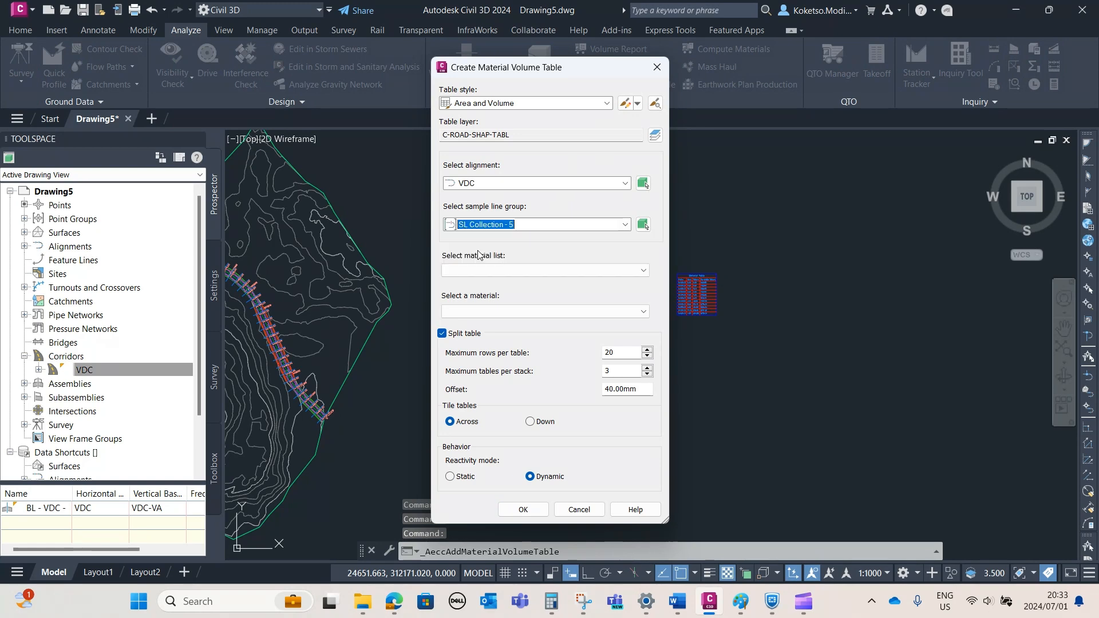
pyautogui.click(480, 311)
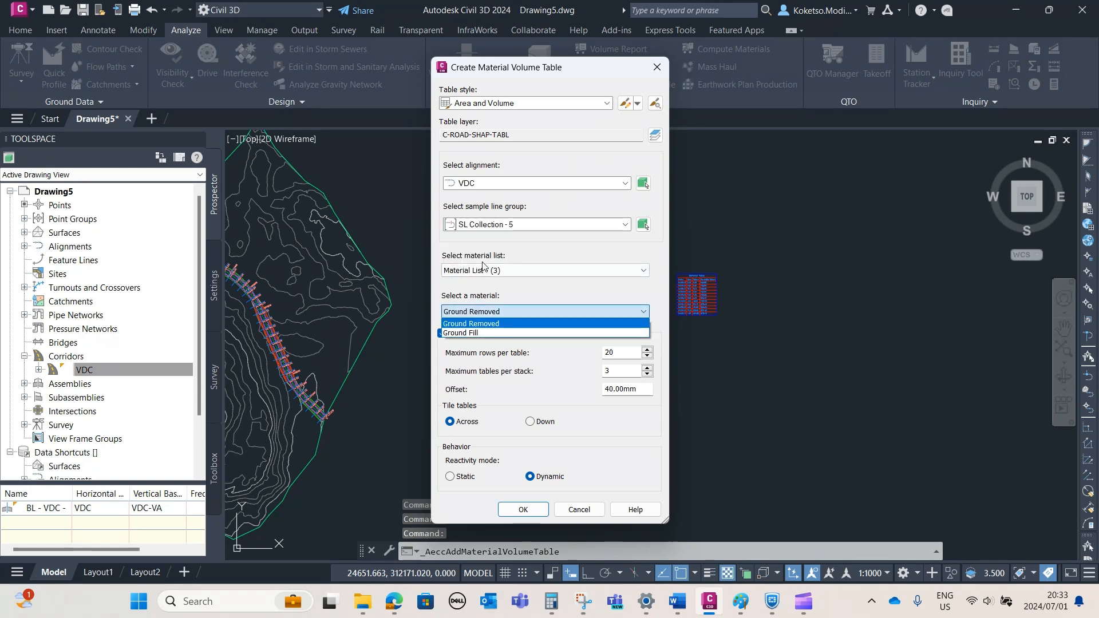
pyautogui.click(655, 66)
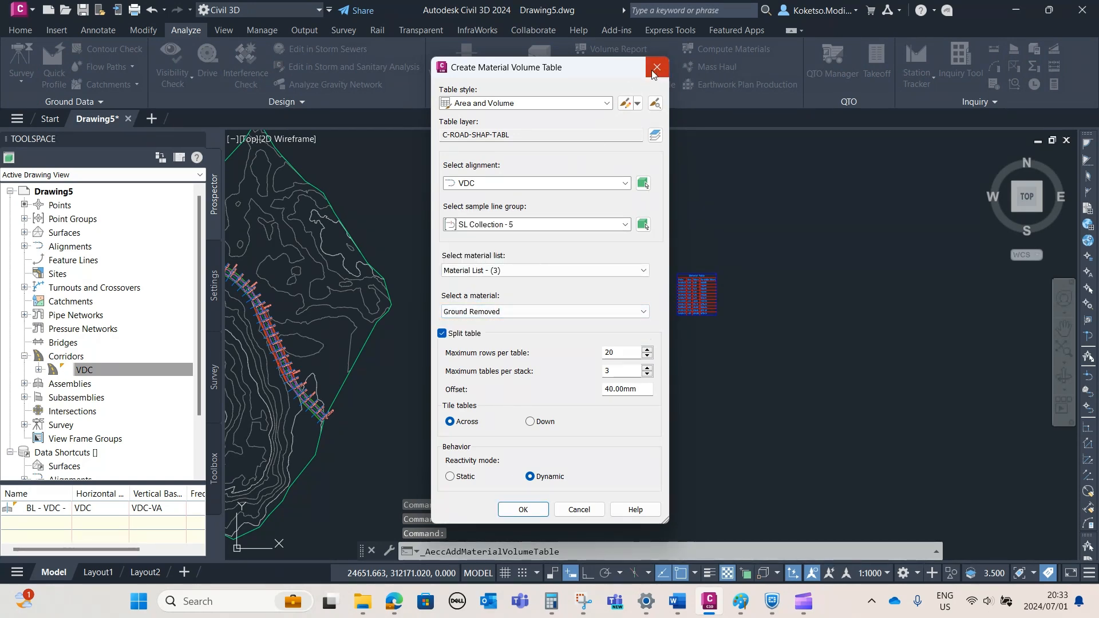
pyautogui.scroll(-2, 633, 239)
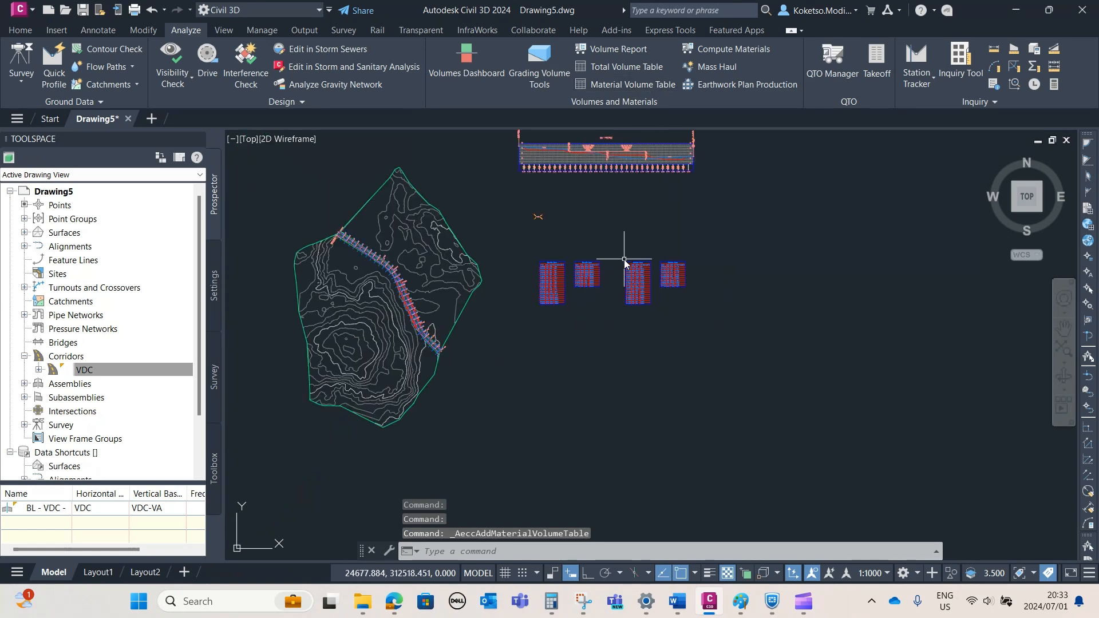
pyautogui.scroll(2, 584, 294)
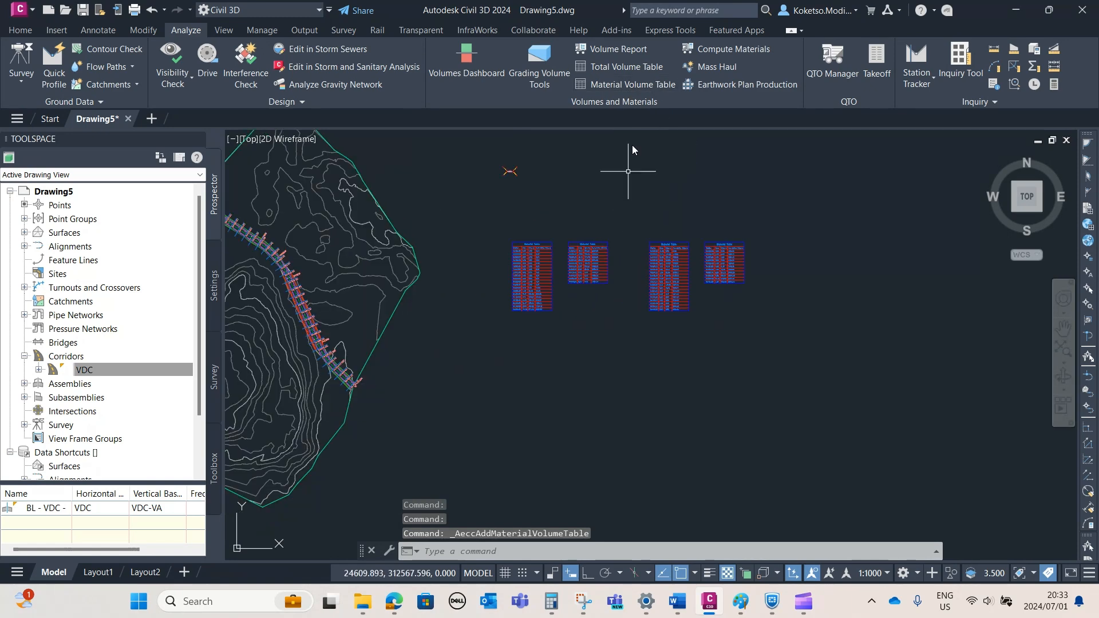
# Open the material list of sample line group SL Collection - 5 for editing through Compute Materials
pyautogui.click(714, 50)
pyautogui.click(508, 313)
pyautogui.click(523, 337)
pyautogui.click(495, 337)
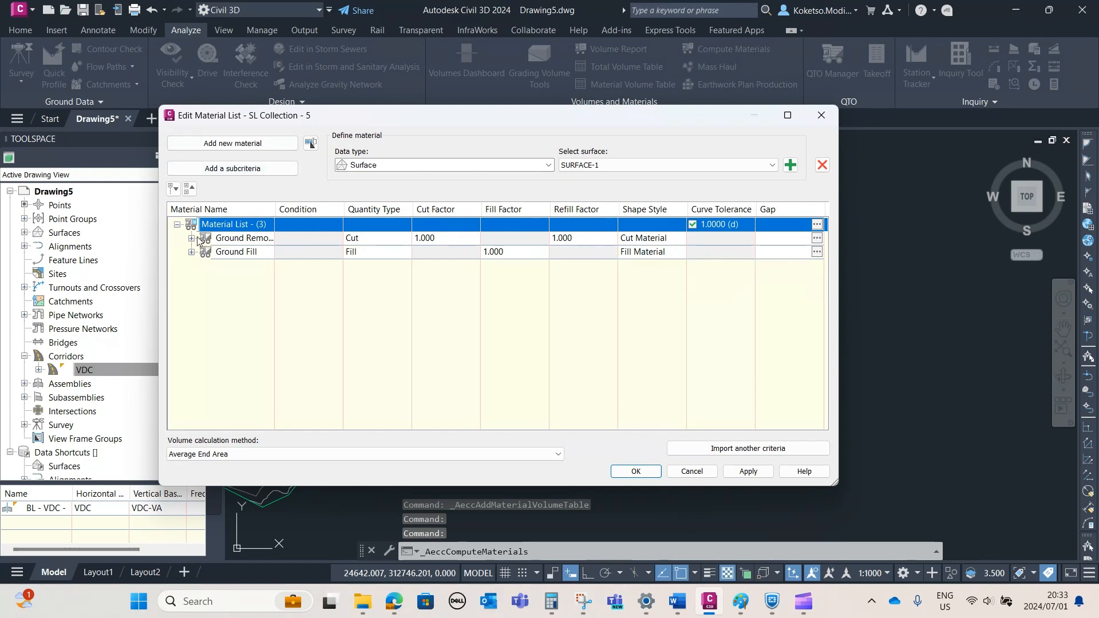
# Add a new material to Material List - (3) and set its quantity type to Structures
pyautogui.click(376, 167)
pyautogui.click(376, 167)
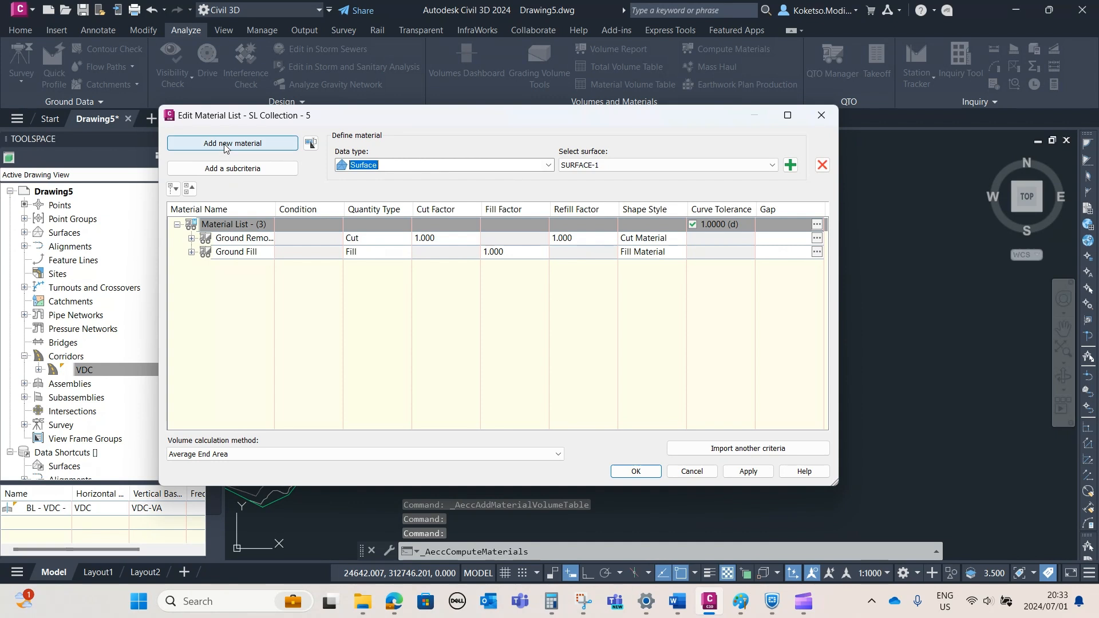
pyautogui.click(630, 165)
pyautogui.click(630, 165)
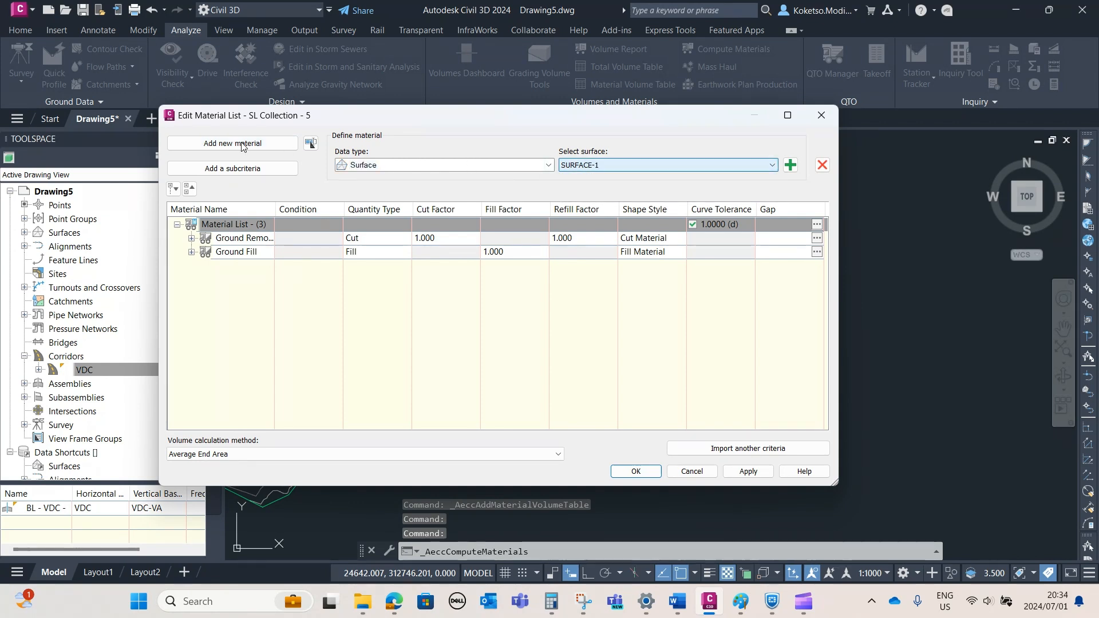
pyautogui.click(218, 146)
pyautogui.click(378, 268)
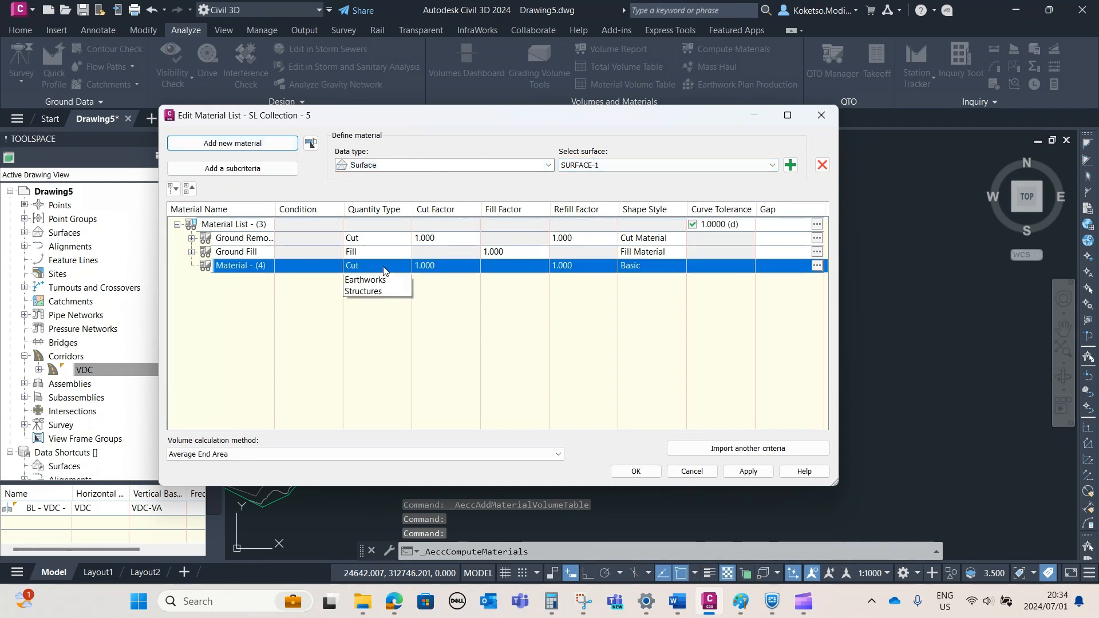
pyautogui.click(366, 327)
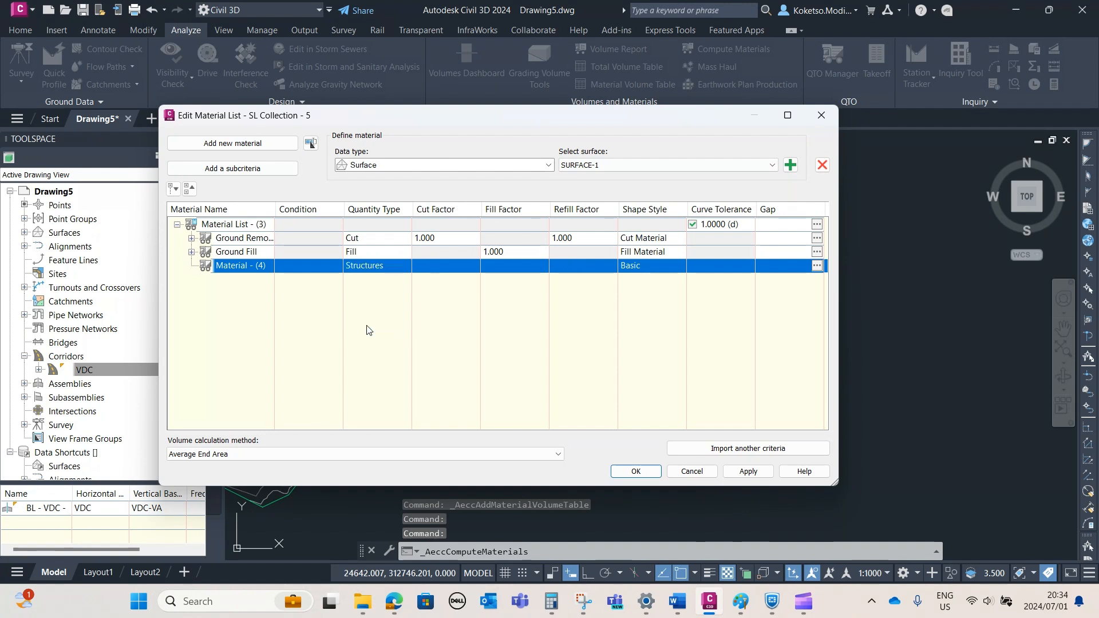
# Define the new structures material with the corridor shape VDC Pave1 and apply the edited material list
pyautogui.click(615, 166)
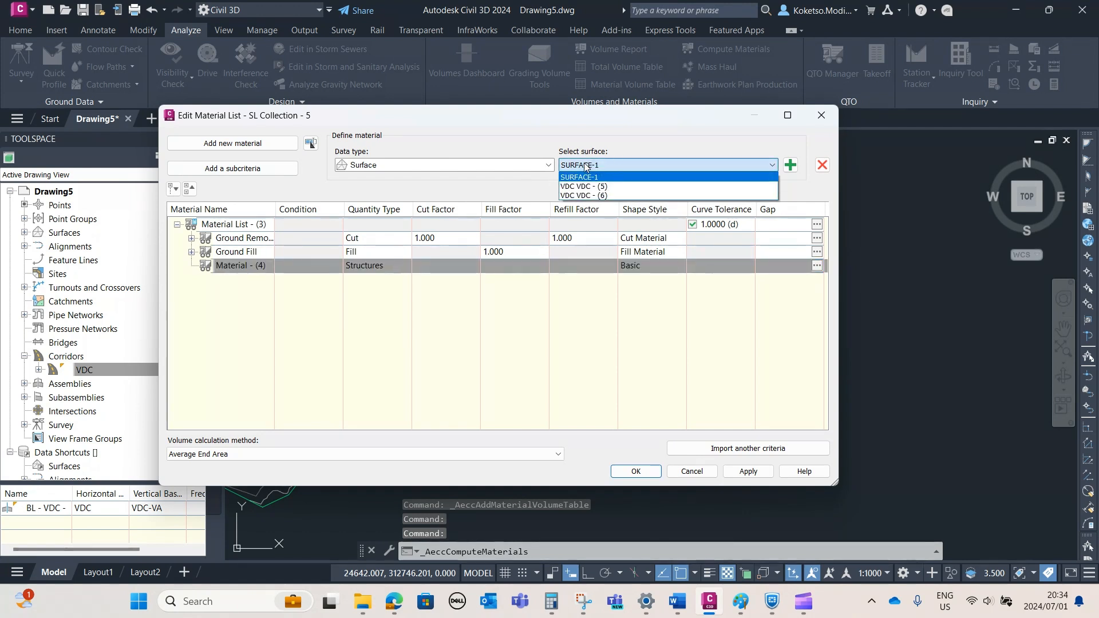
pyautogui.click(593, 166)
pyautogui.click(452, 167)
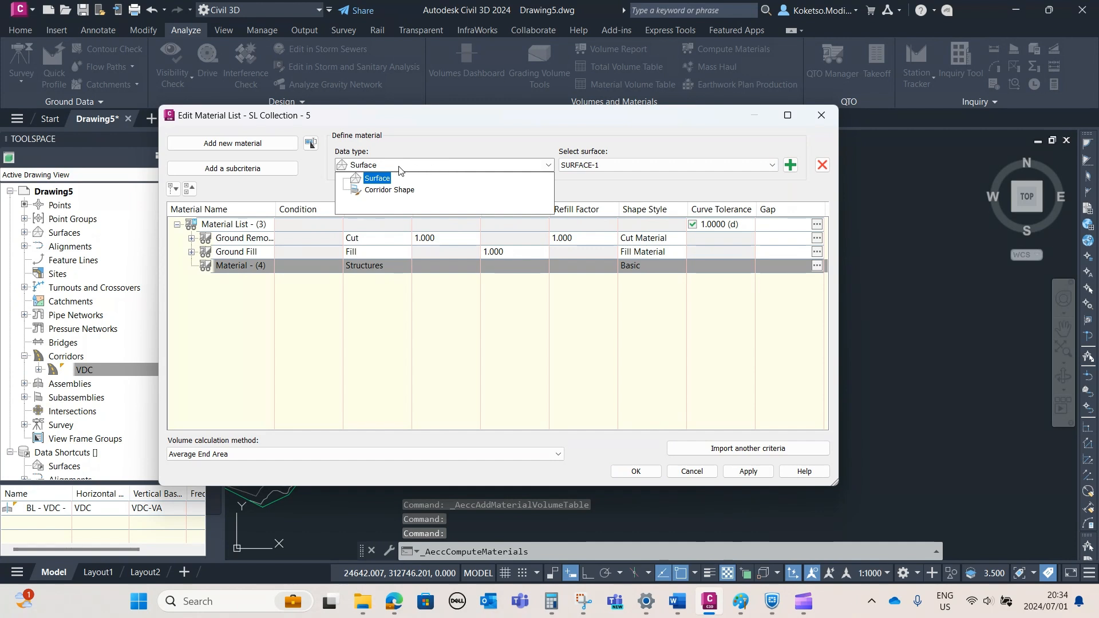
pyautogui.click(389, 189)
pyautogui.click(618, 166)
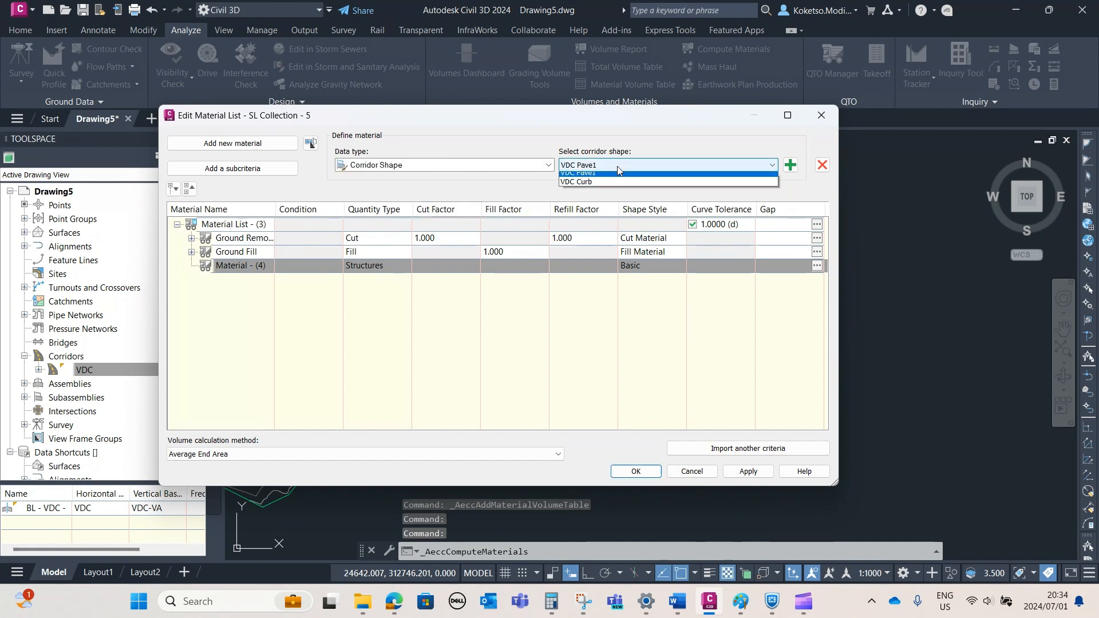
pyautogui.click(575, 177)
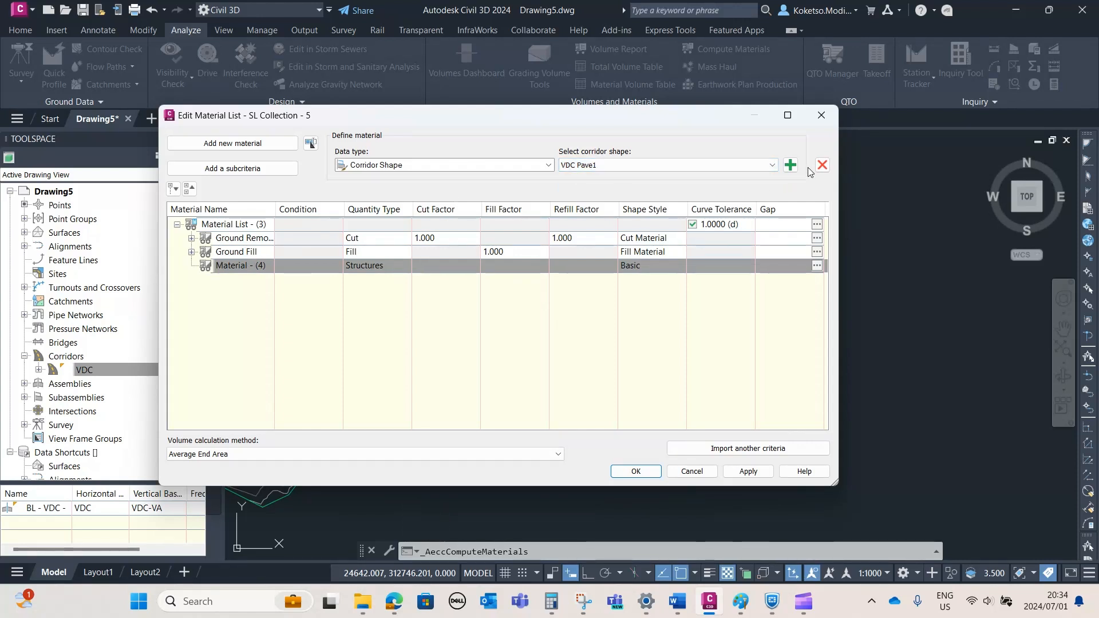
pyautogui.click(790, 165)
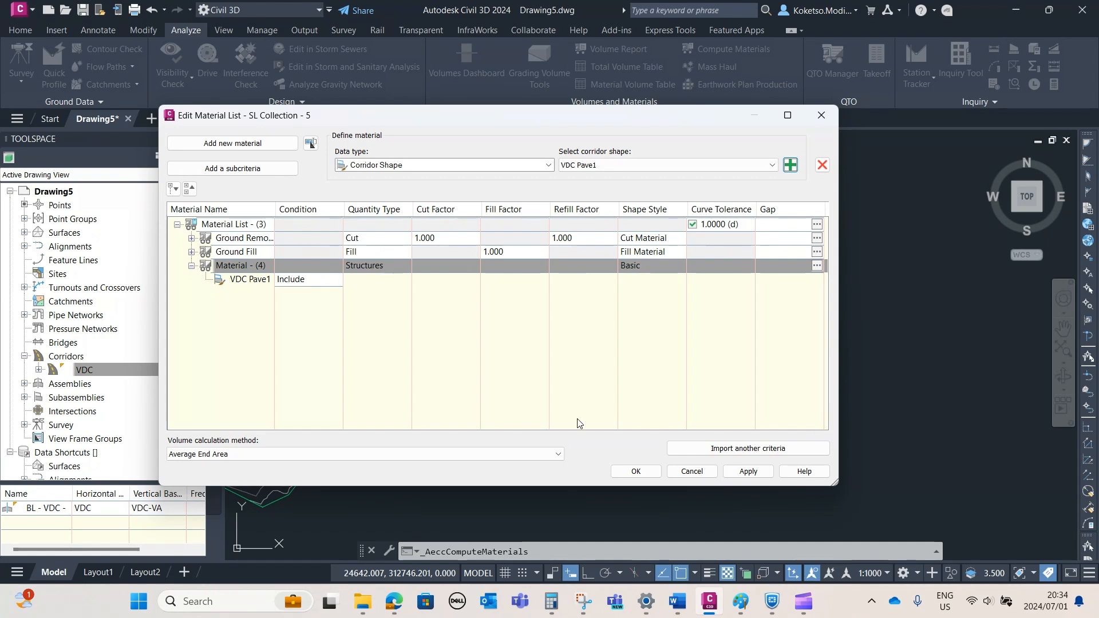
pyautogui.click(635, 471)
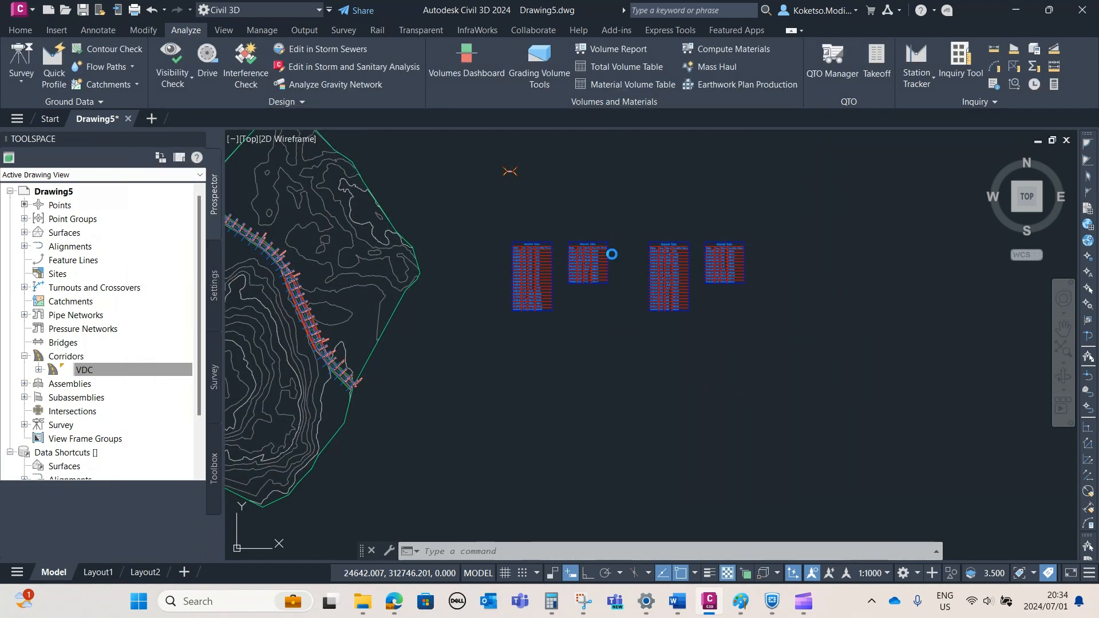
# Create a material volume table for Material - (4) from SL Collection - 5 and Material List - (3), placed below the Ground Removed tables
pyautogui.click(619, 85)
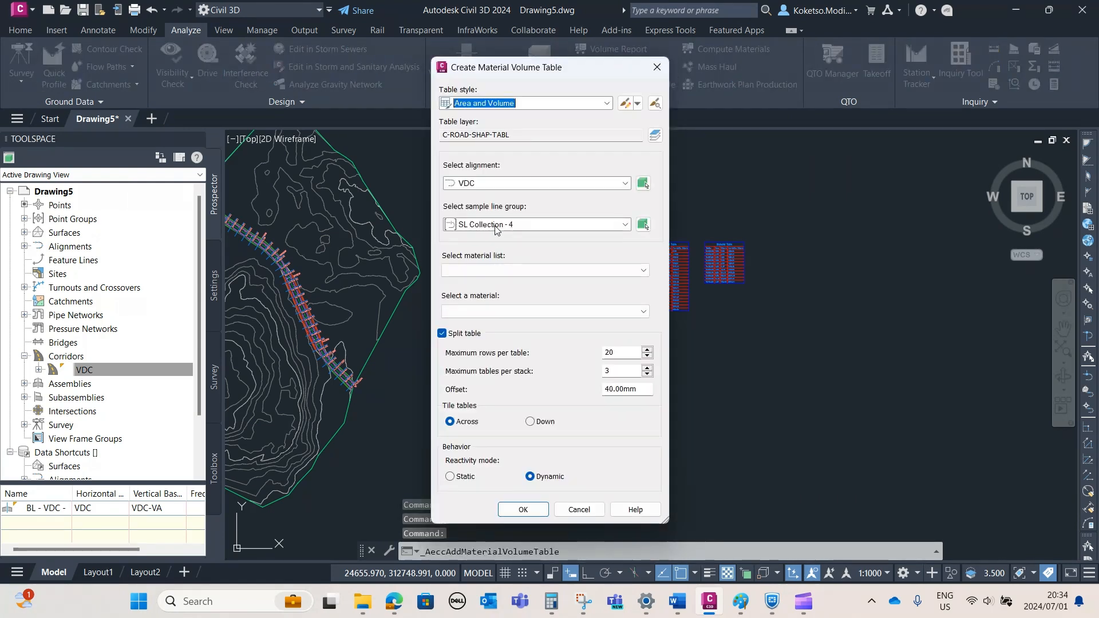
pyautogui.click(494, 225)
pyautogui.click(490, 252)
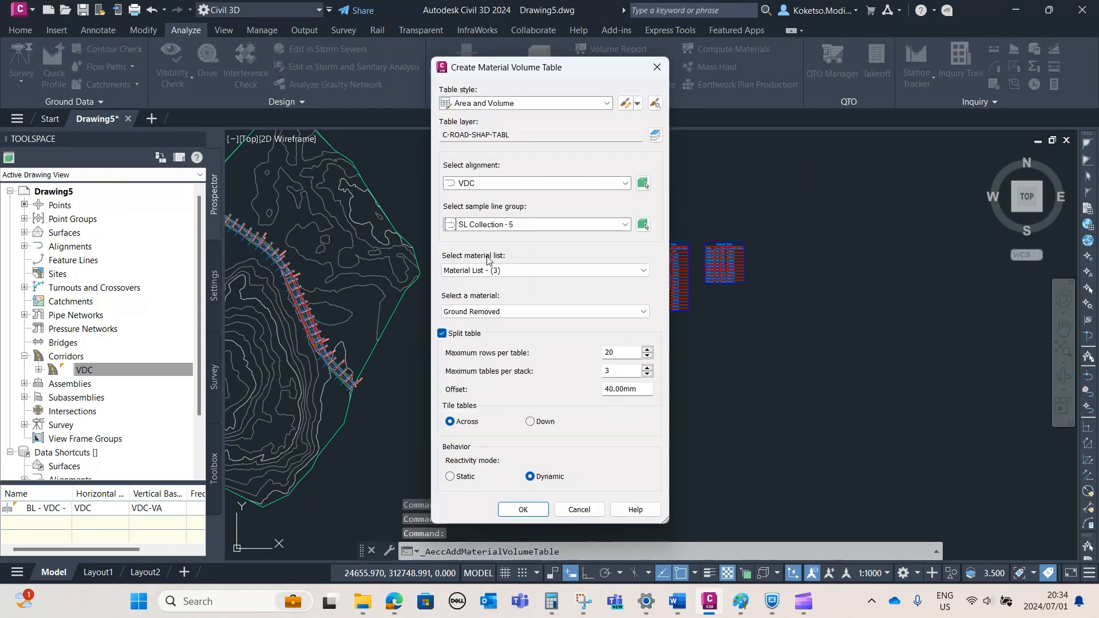
pyautogui.click(479, 270)
pyautogui.click(480, 282)
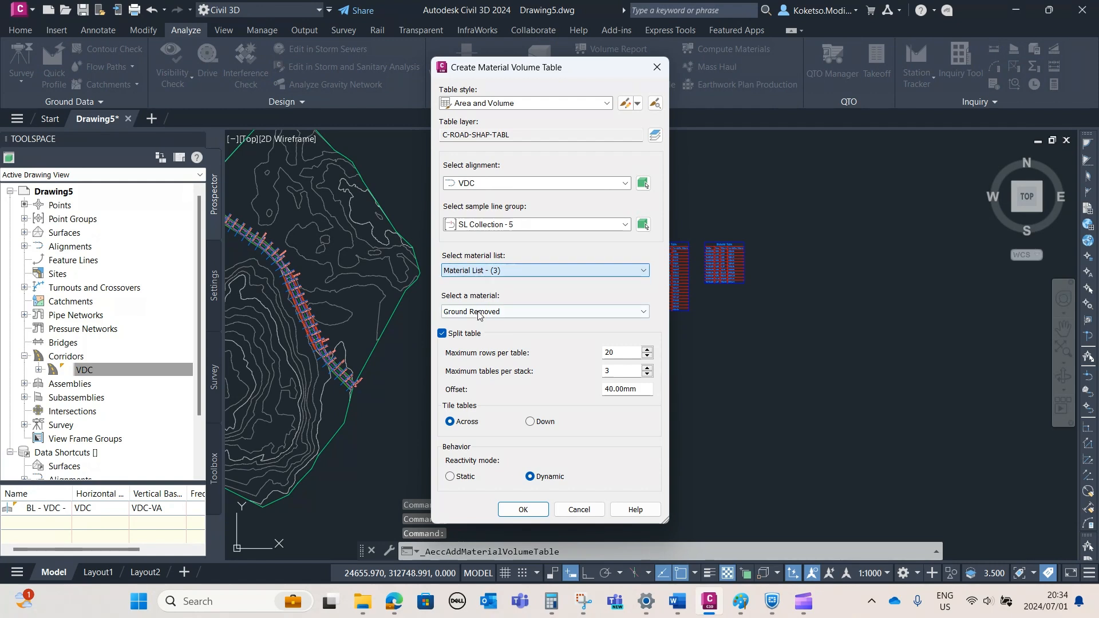
pyautogui.click(481, 312)
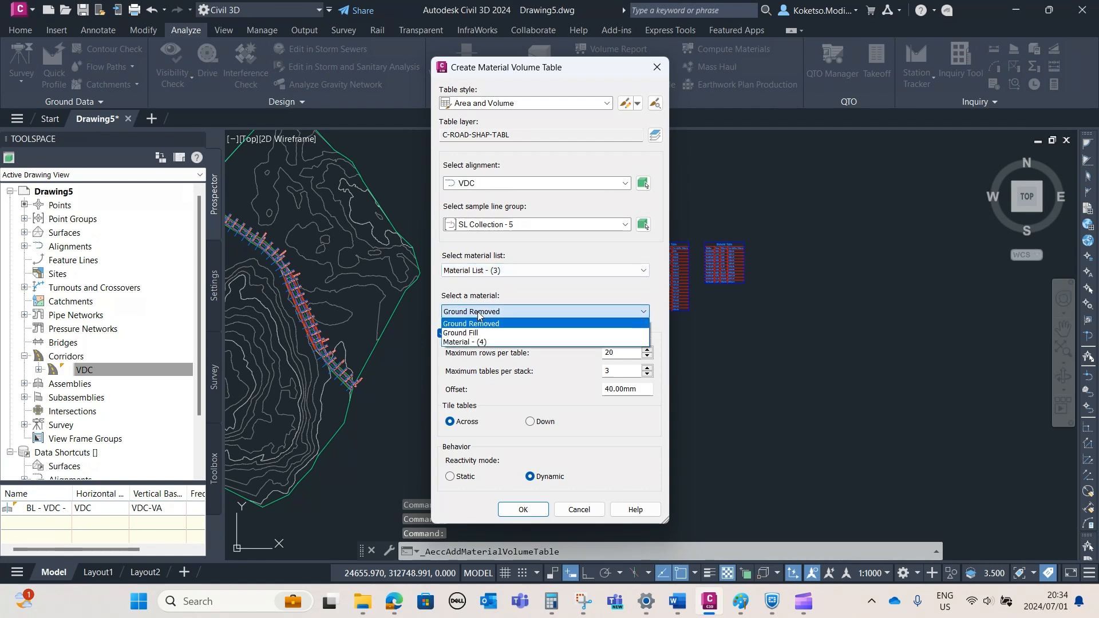
pyautogui.click(466, 342)
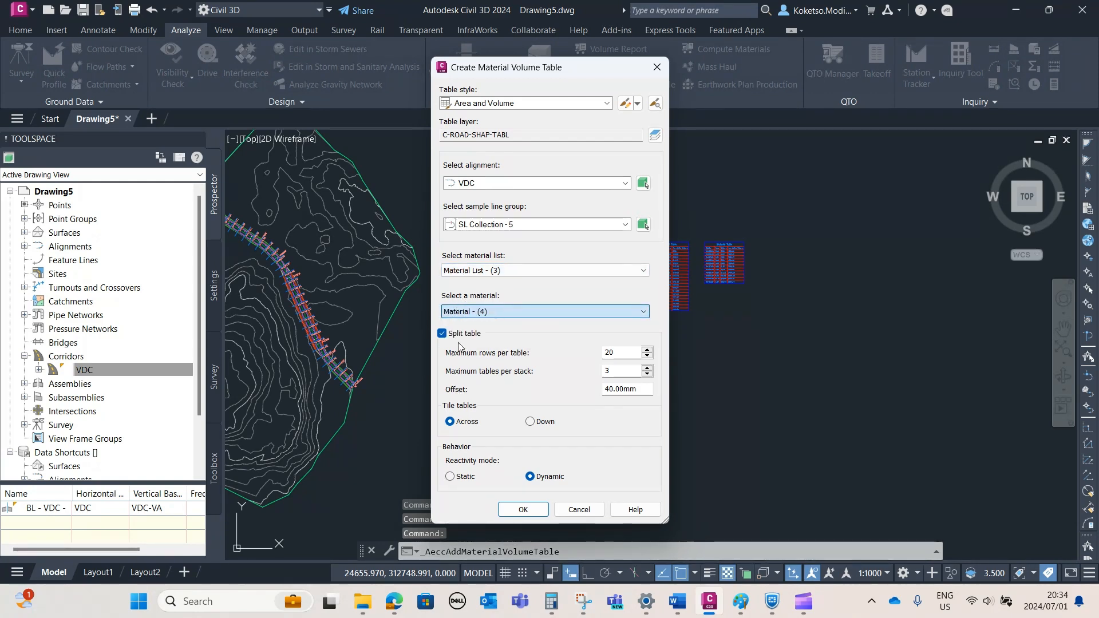
pyautogui.click(523, 509)
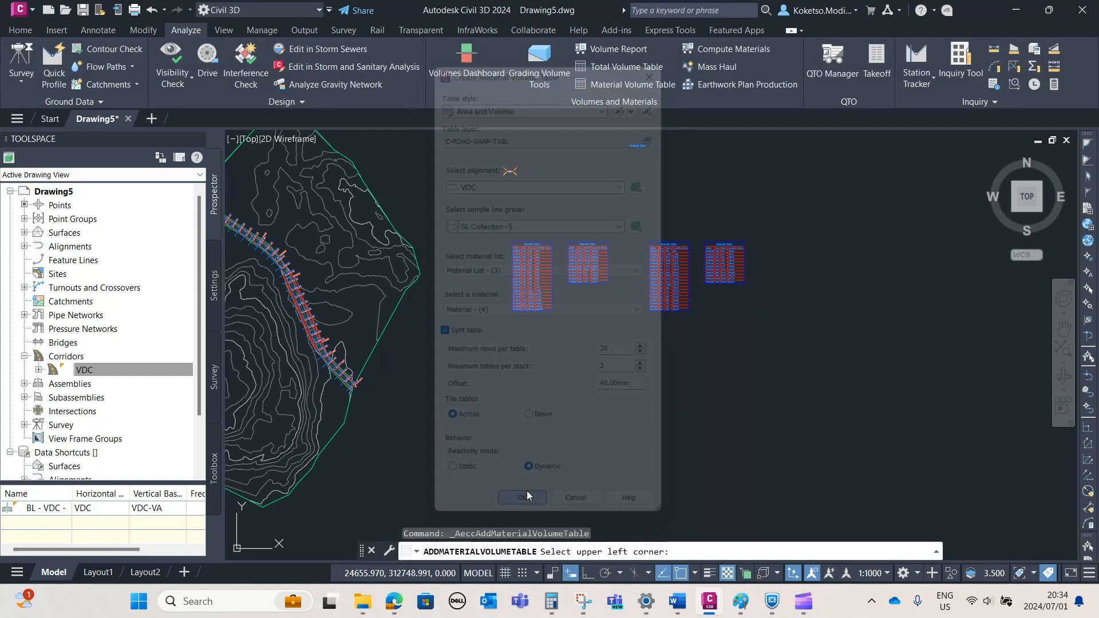
pyautogui.click(514, 344)
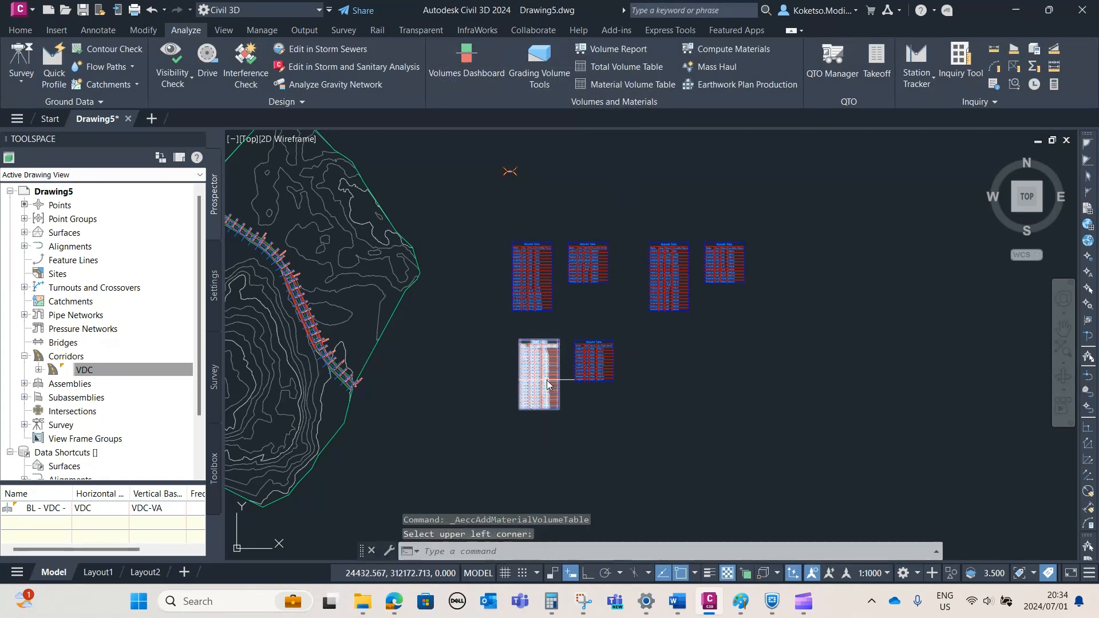
pyautogui.scroll(5, 532, 366)
pyautogui.scroll(2, 641, 419)
pyautogui.scroll(-2, 515, 263)
# Select the VDC corridor near station 0+480 in the plan and open it in the Object Viewer
pyautogui.scroll(-8, 457, 240)
pyautogui.scroll(5, 401, 274)
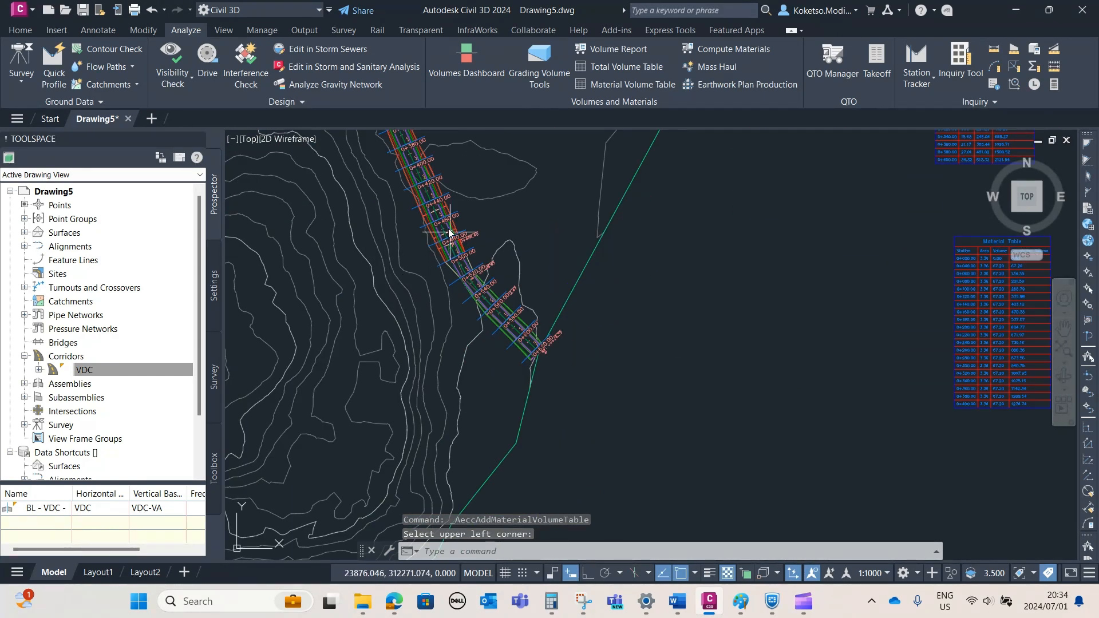
pyautogui.click(452, 244)
pyautogui.scroll(2, 452, 243)
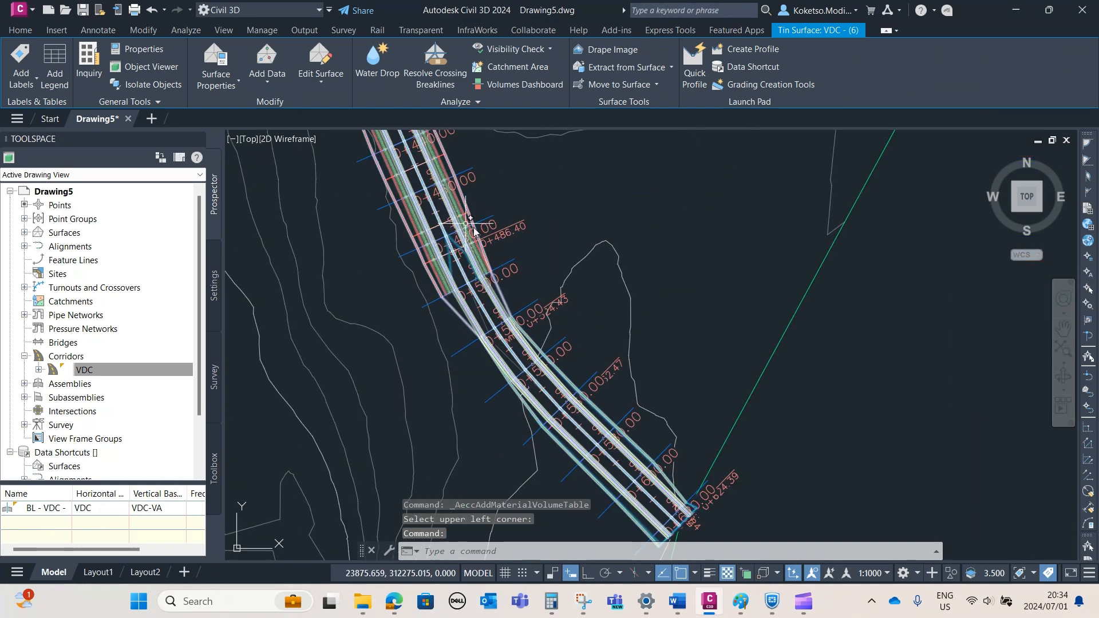
pyautogui.press('Escape')
pyautogui.scroll(3, 458, 223)
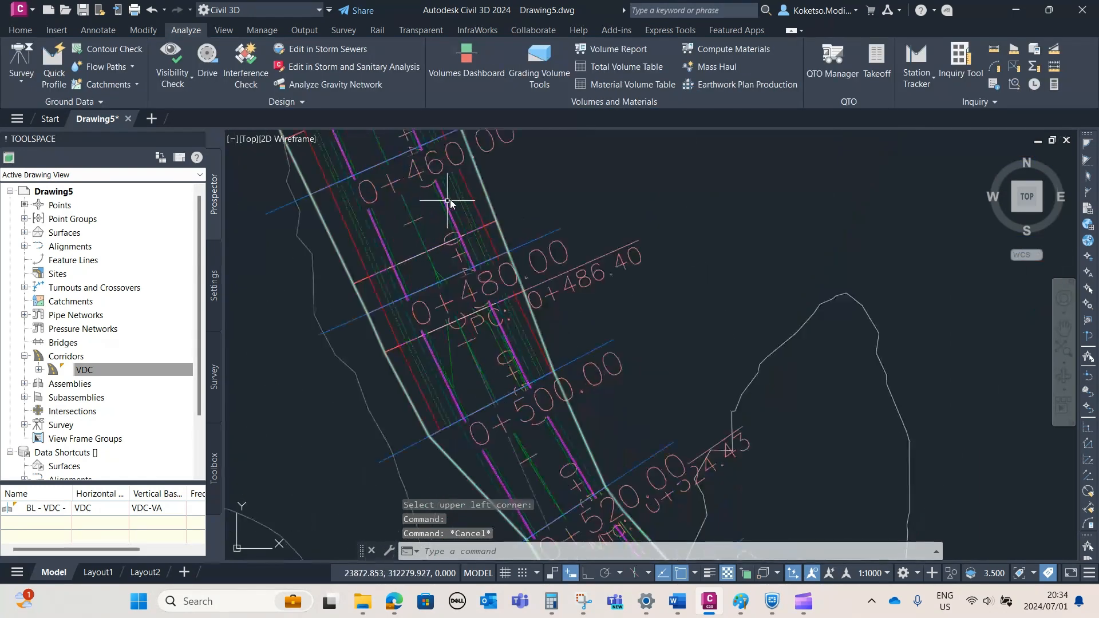
pyautogui.click(451, 216)
pyautogui.rightClick(452, 216)
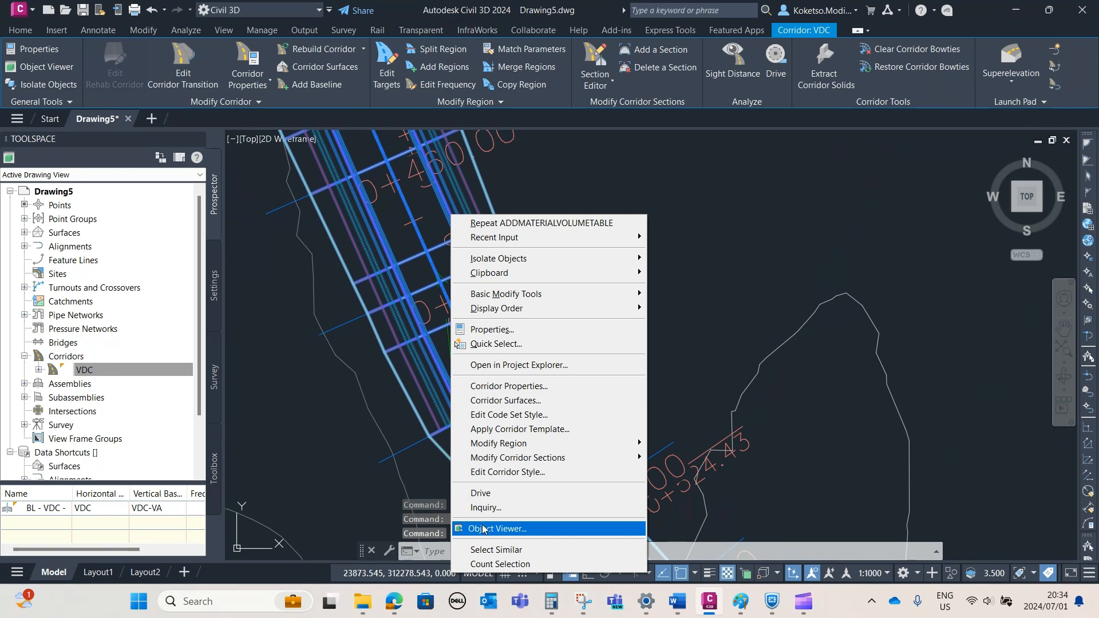
pyautogui.click(503, 524)
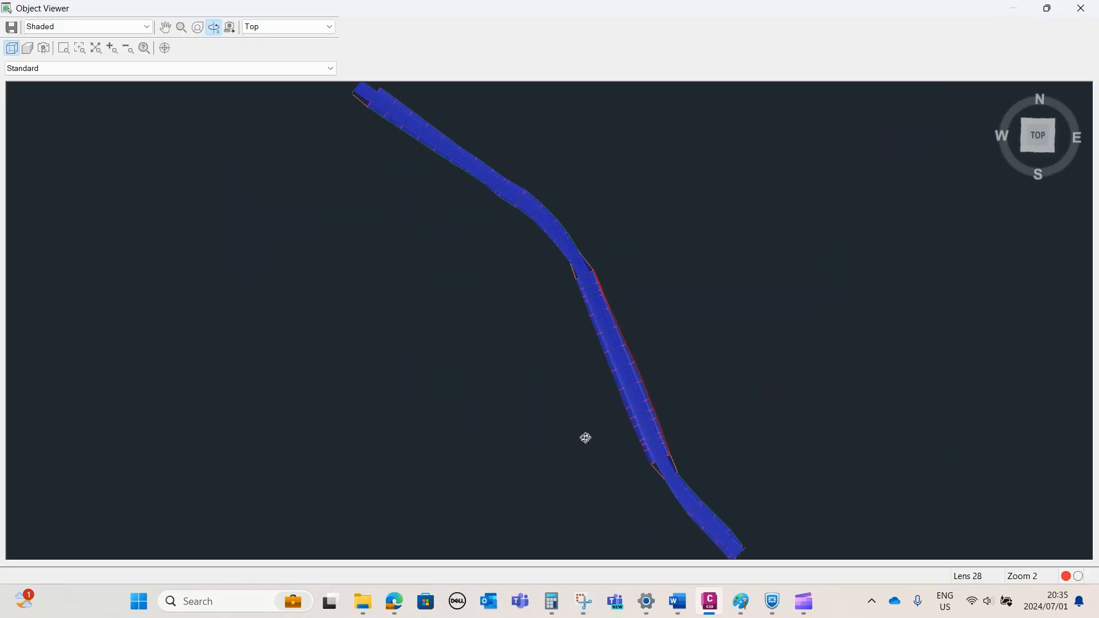
# Orbit the VDC corridor in 3D to examine the pavement and kerb cross-section at its end, then close the viewer and deselect the corridor
pyautogui.moveTo(583, 436); pyautogui.dragTo(702, 362)
pyautogui.scroll(6, 902, 385)
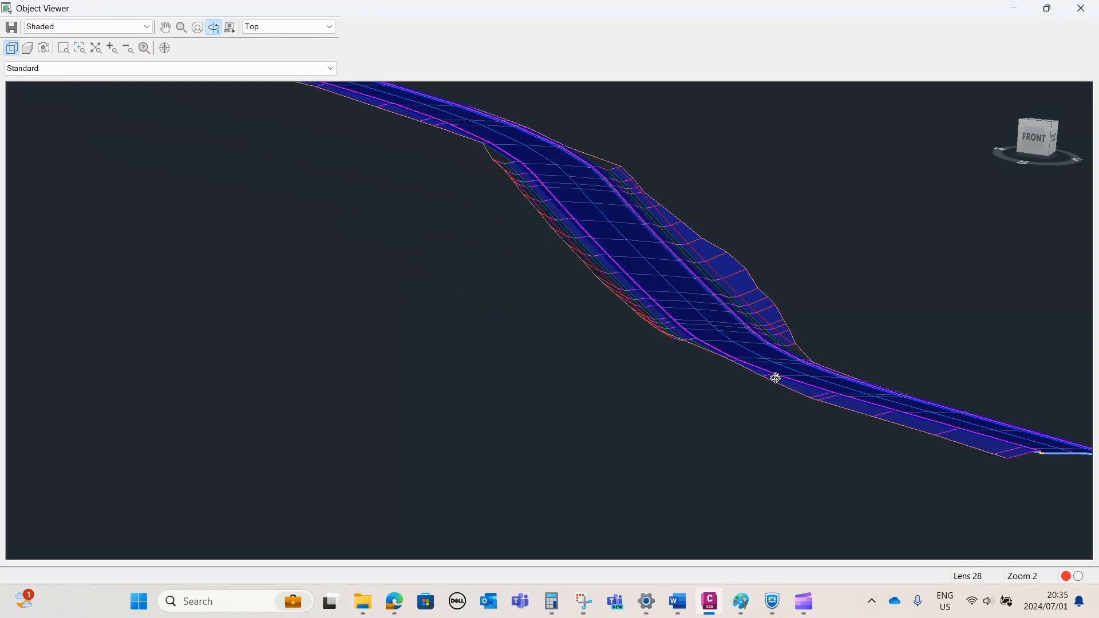
pyautogui.scroll(2, 830, 467)
pyautogui.moveTo(831, 468); pyautogui.dragTo(659, 367, button='middle')
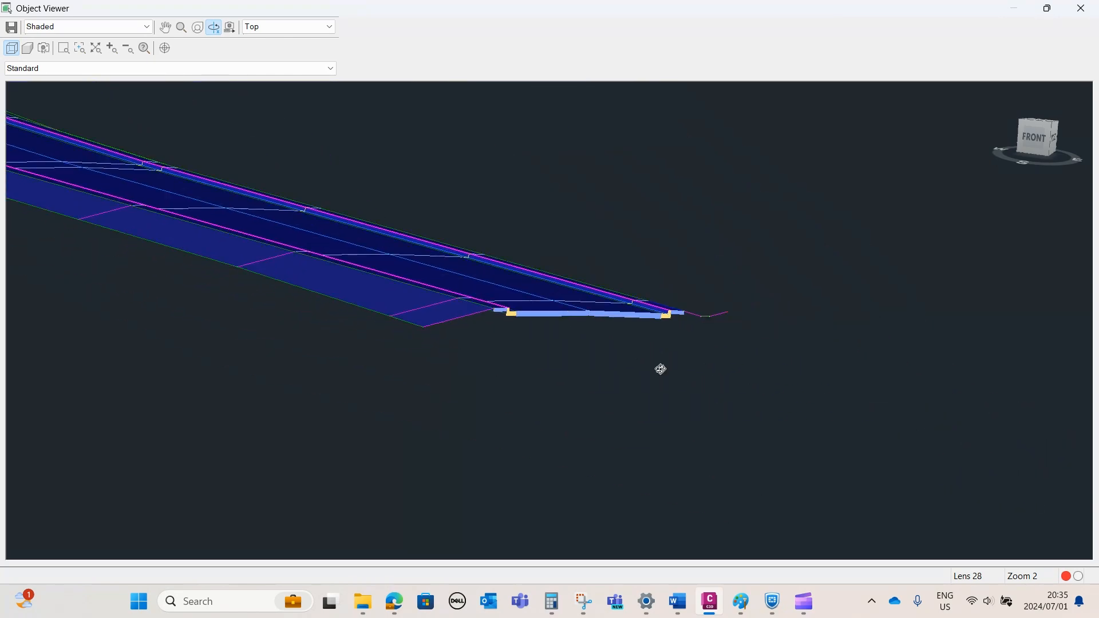
pyautogui.scroll(4, 716, 349)
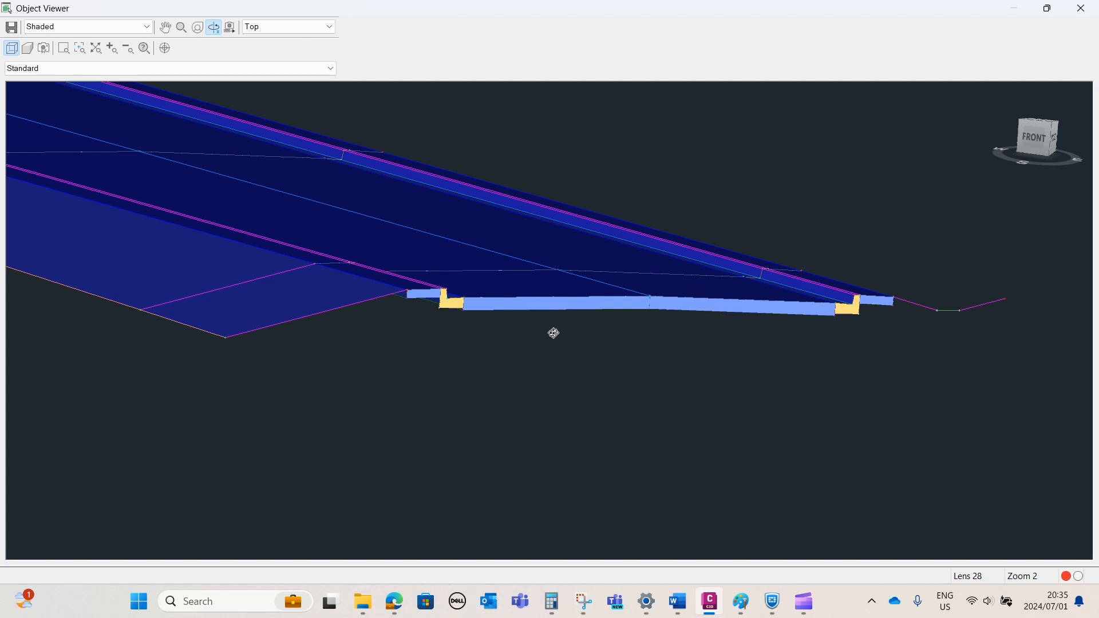
pyautogui.scroll(-3, 726, 249)
pyautogui.click(1080, 8)
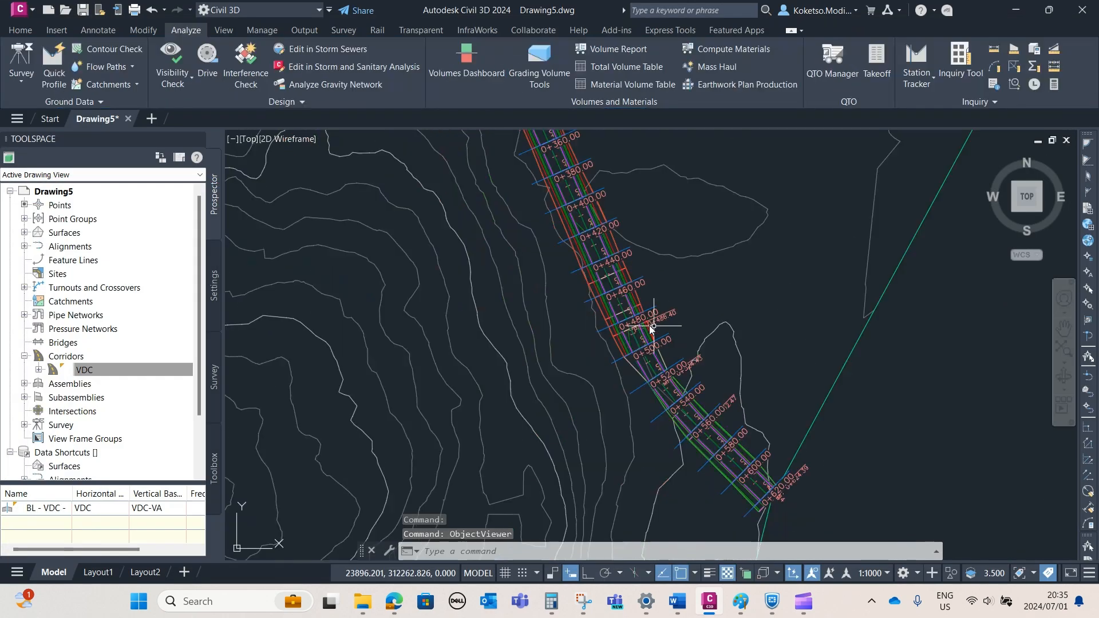
pyautogui.press('Escape')
# Start creating multiple section views named VDC SPACE for alignment VDC and sample line group SL Collection - 5
pyautogui.scroll(-3, 622, 320)
pyautogui.scroll(-3, 827, 358)
pyautogui.scroll(3, 711, 373)
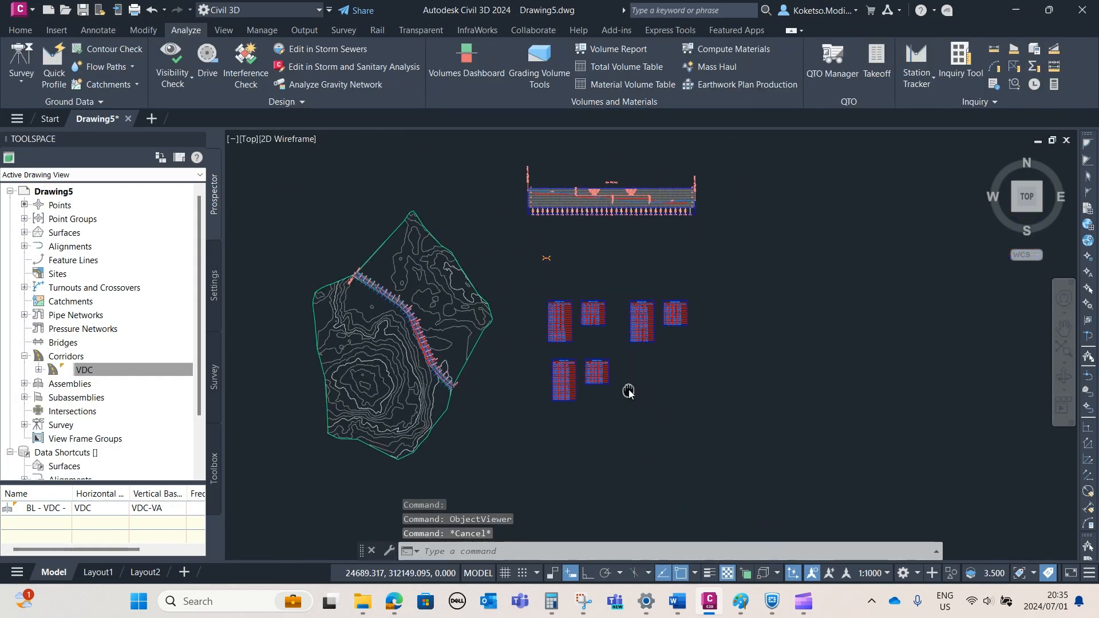
pyautogui.click(25, 29)
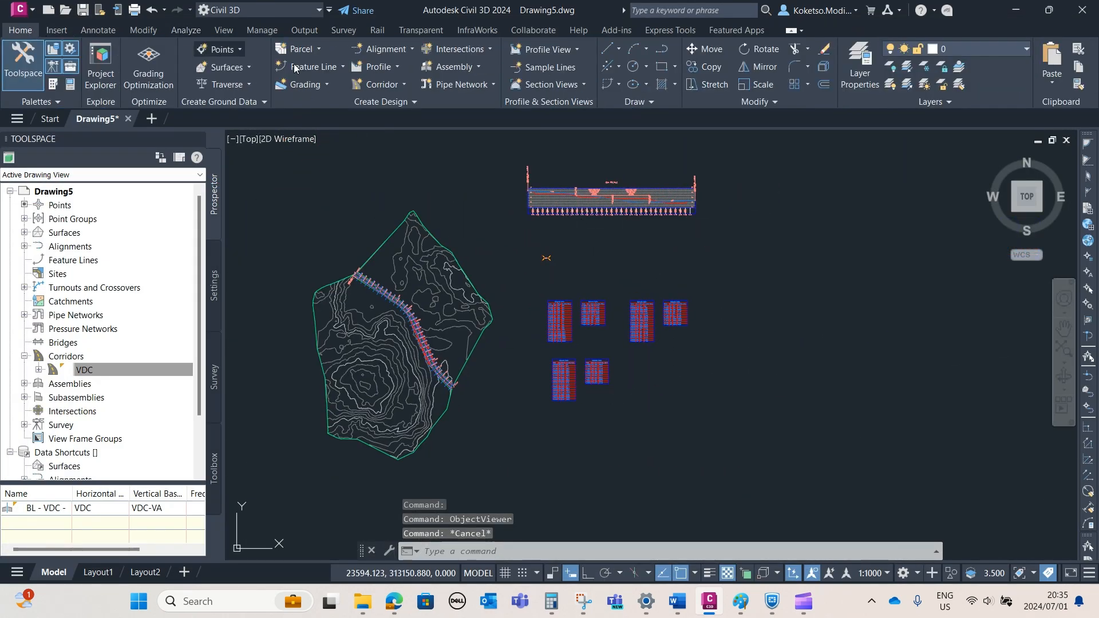
pyautogui.click(581, 85)
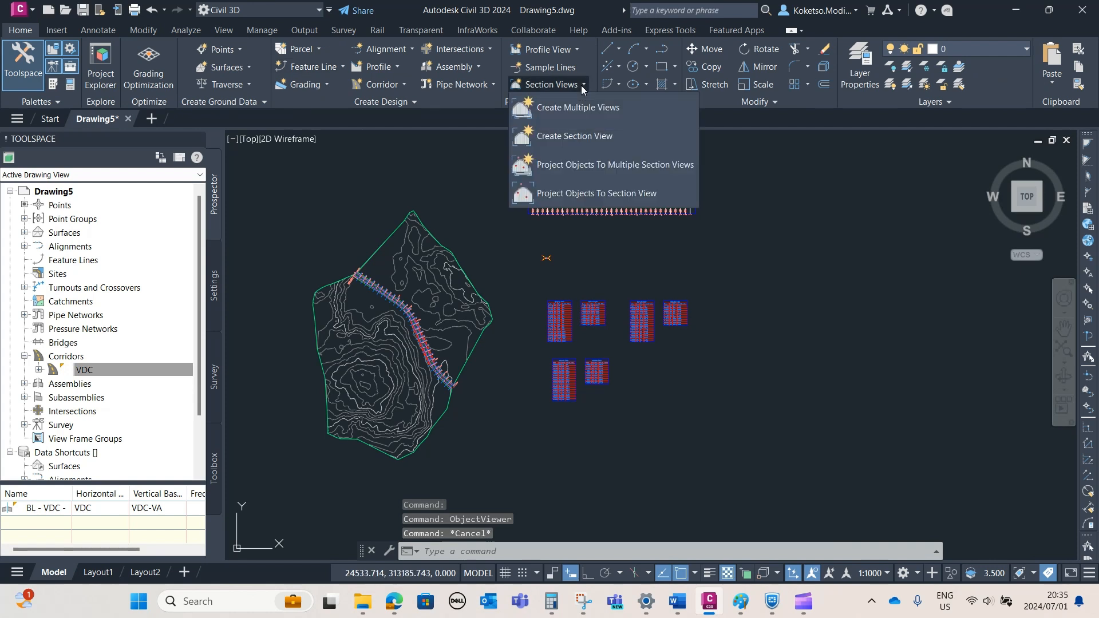
pyautogui.click(555, 111)
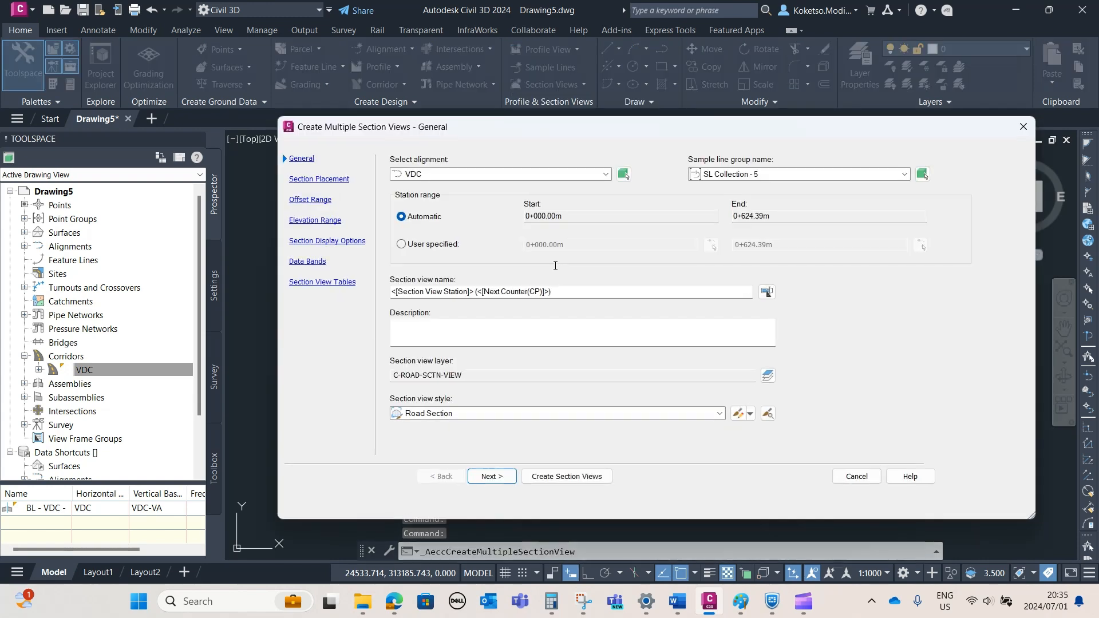
pyautogui.moveTo(578, 291); pyautogui.dragTo(281, 294)
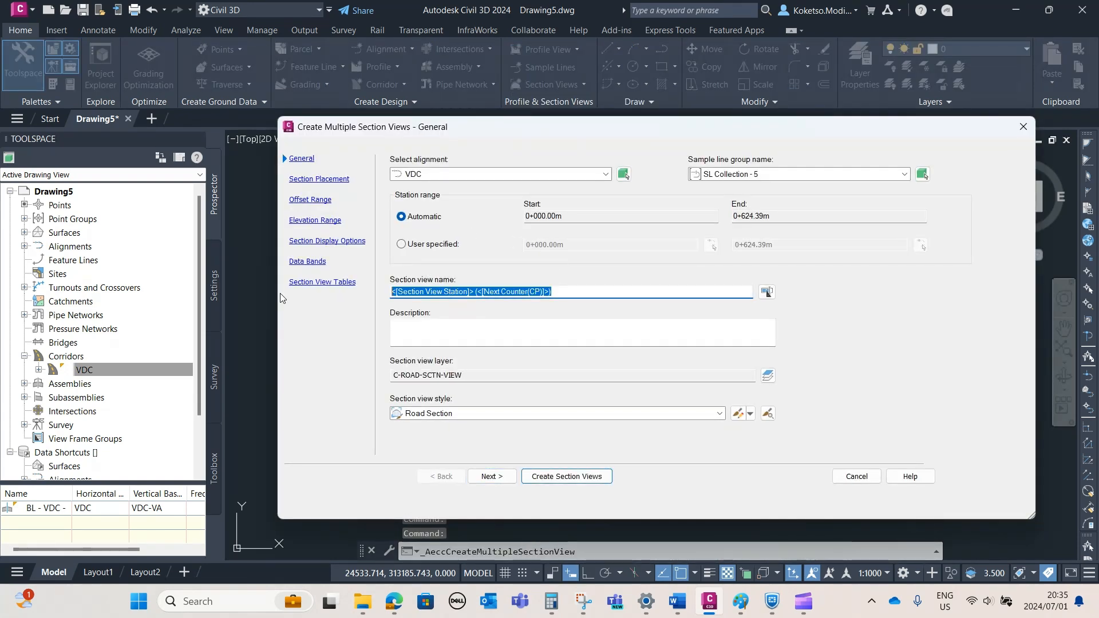
pyautogui.write('VDC ')
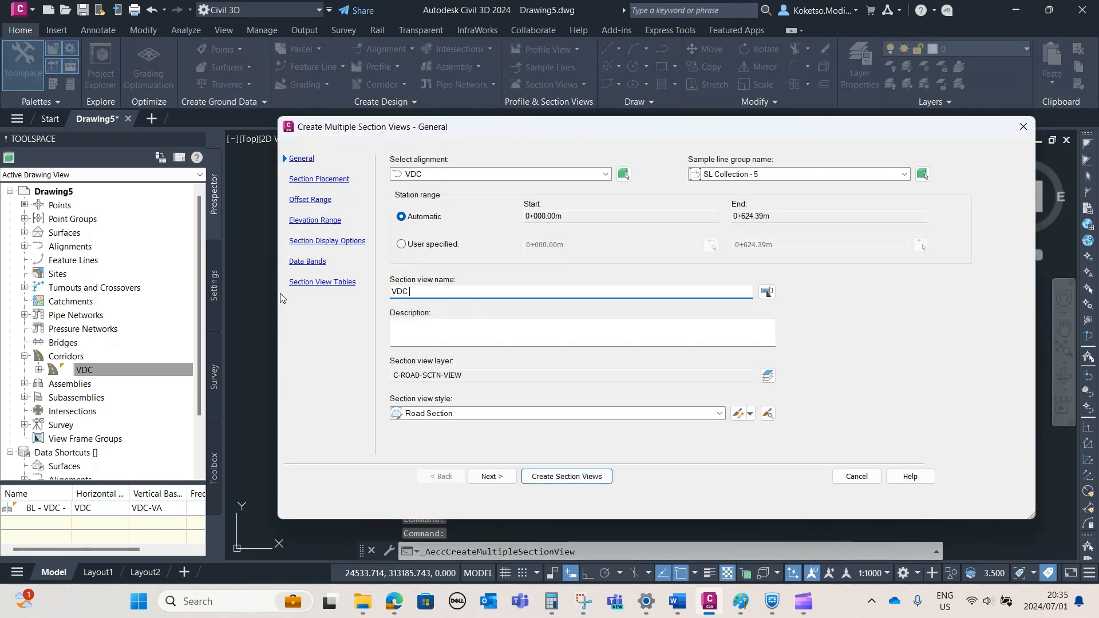
pyautogui.write('SPACE')
pyautogui.click(424, 175)
pyautogui.click(424, 187)
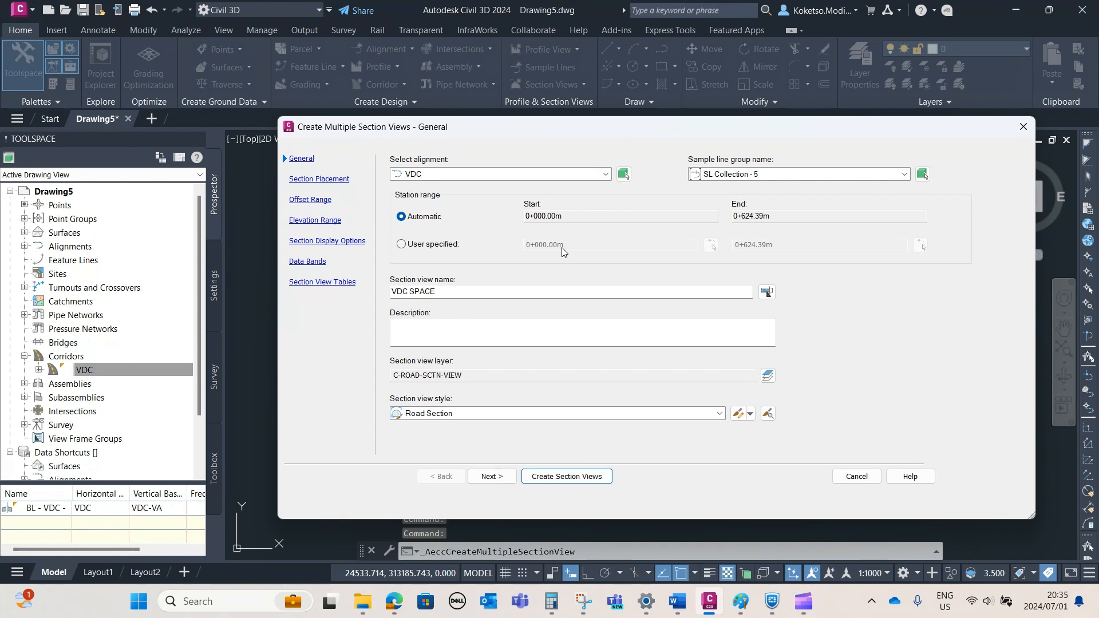
pyautogui.click(743, 175)
pyautogui.click(743, 187)
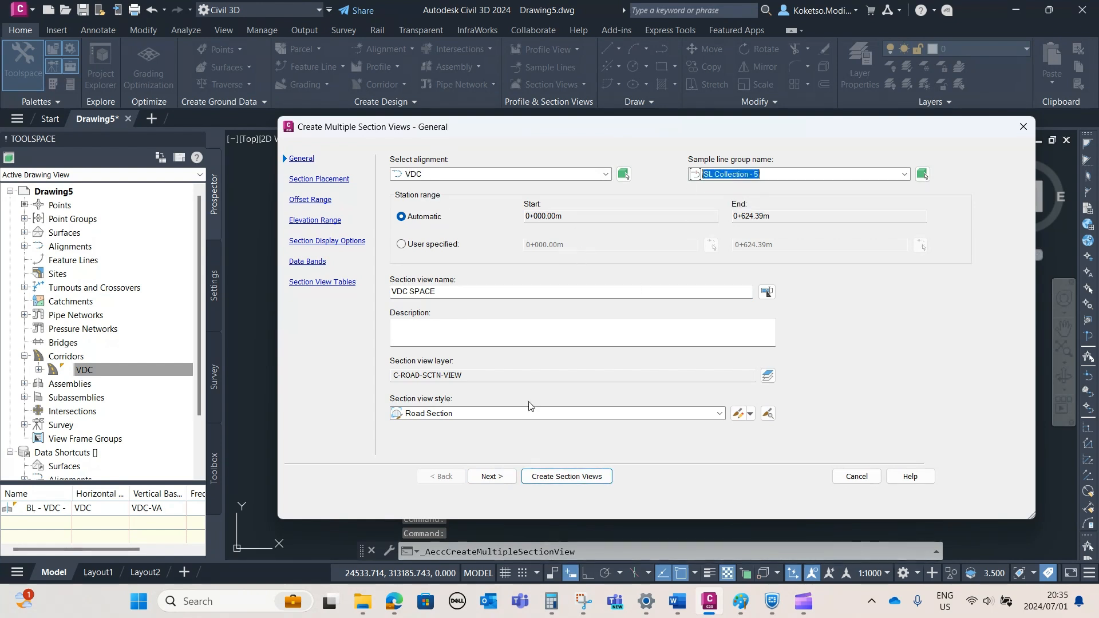
pyautogui.click(491, 477)
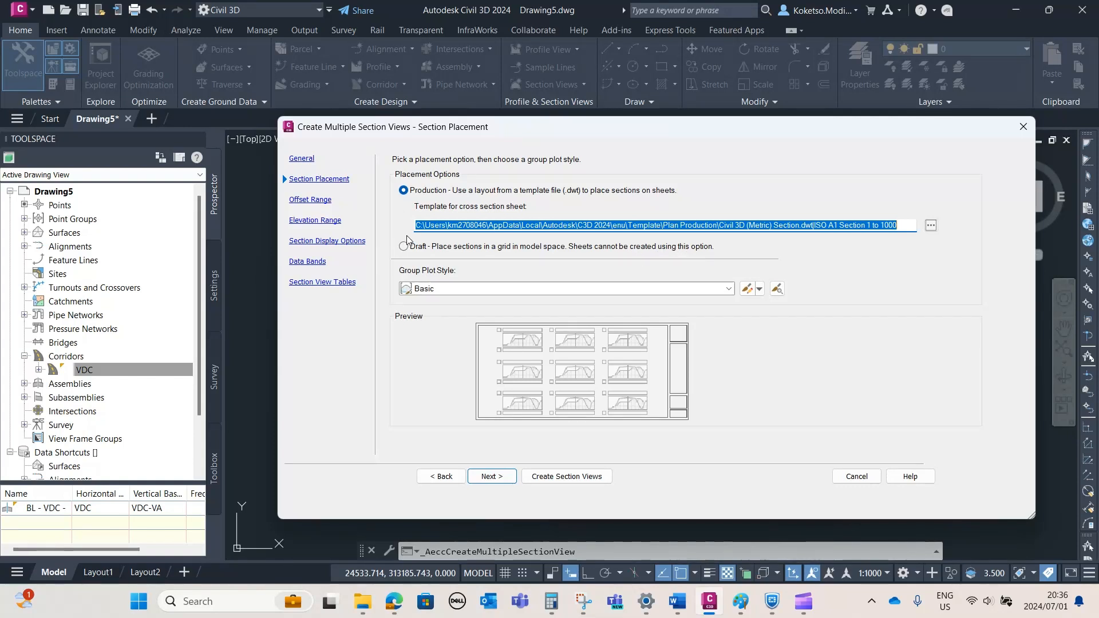
# Keep production sheet placement, automatic offset and elevation ranges, the listed sections to draw and the Offsets Only band set for the section views
pyautogui.click(490, 475)
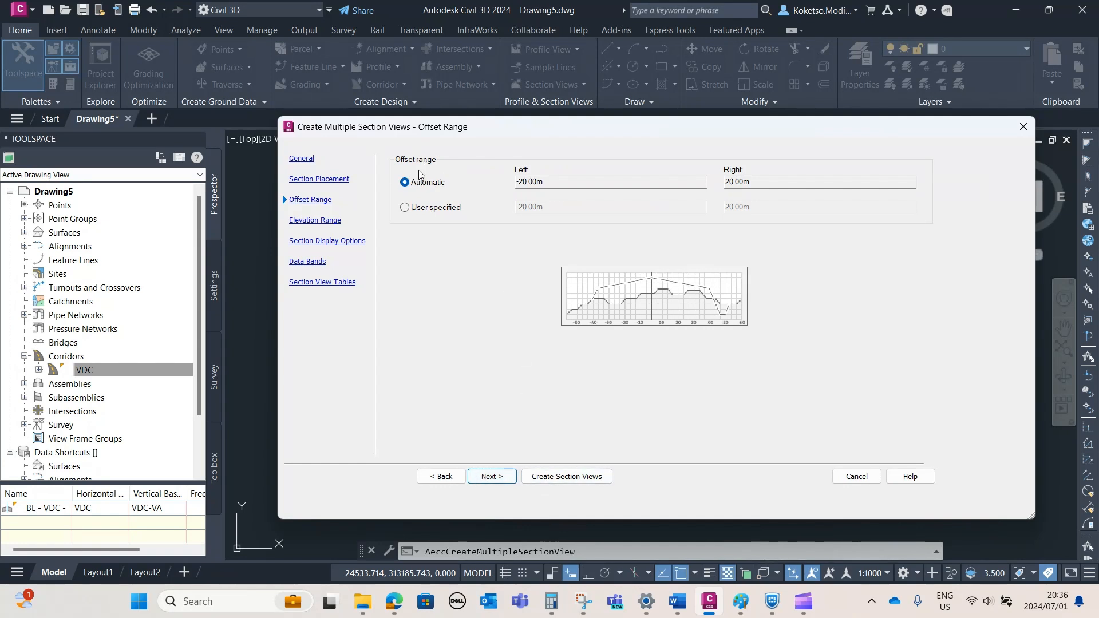
pyautogui.click(490, 481)
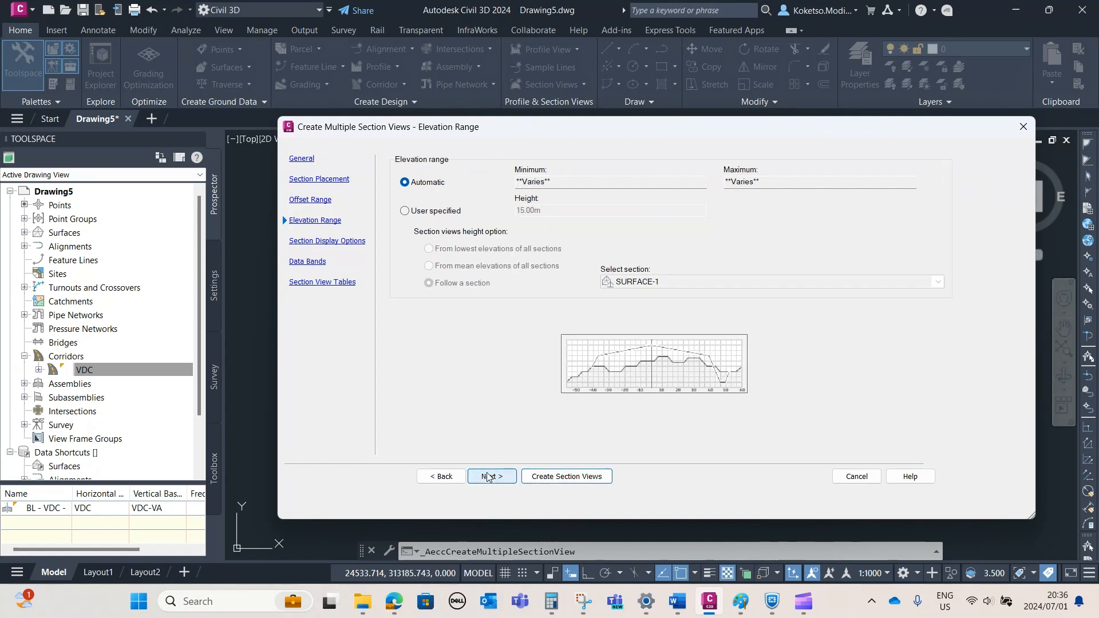
pyautogui.click(497, 477)
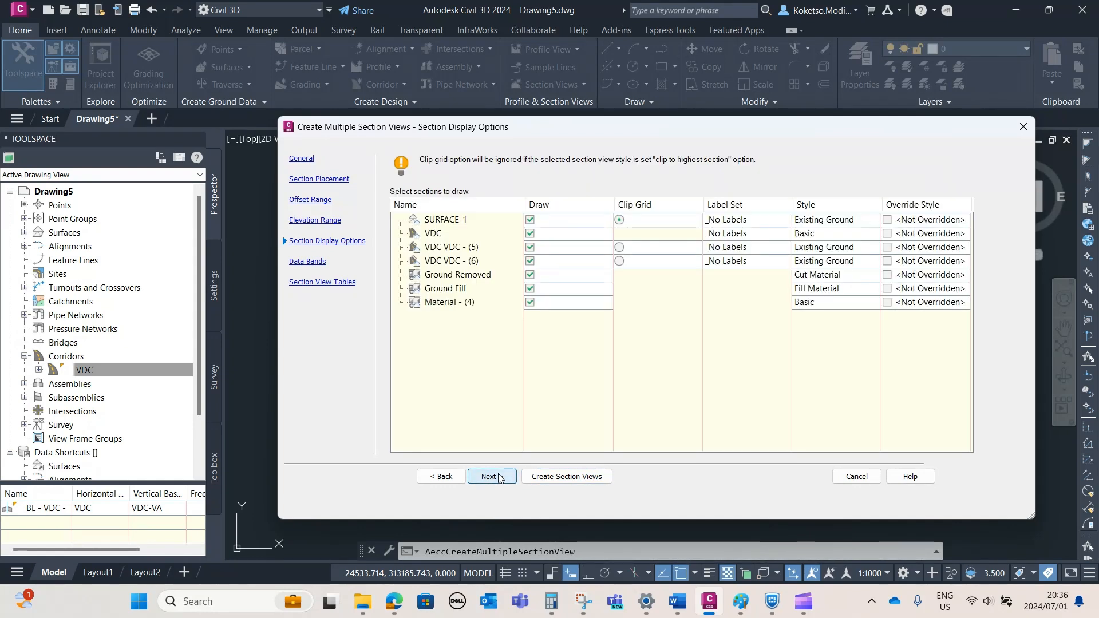
pyautogui.click(490, 476)
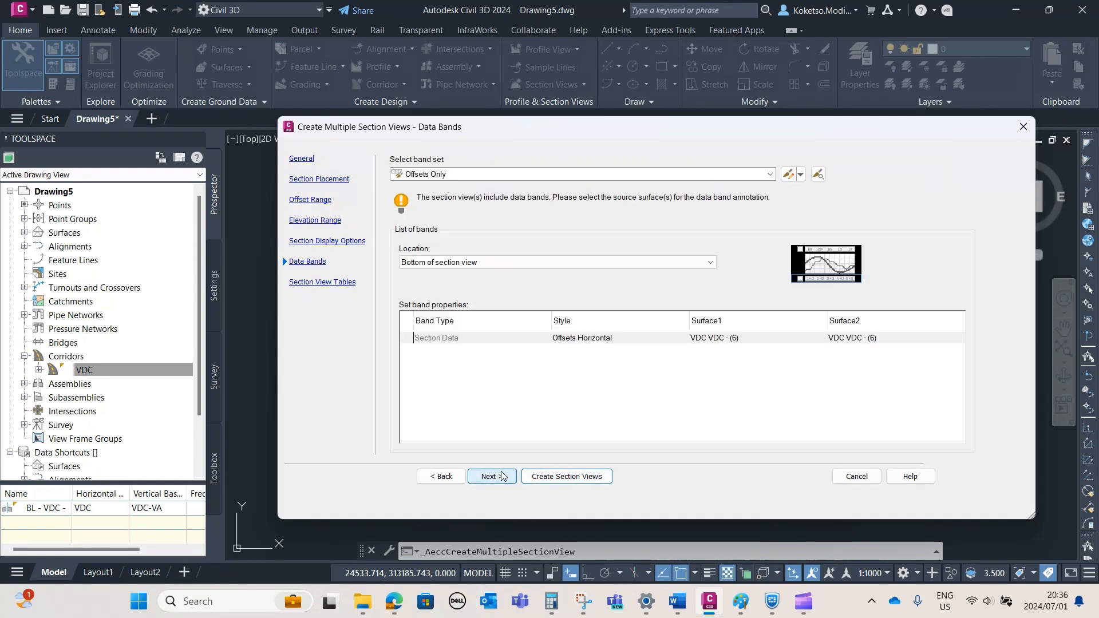
pyautogui.click(492, 477)
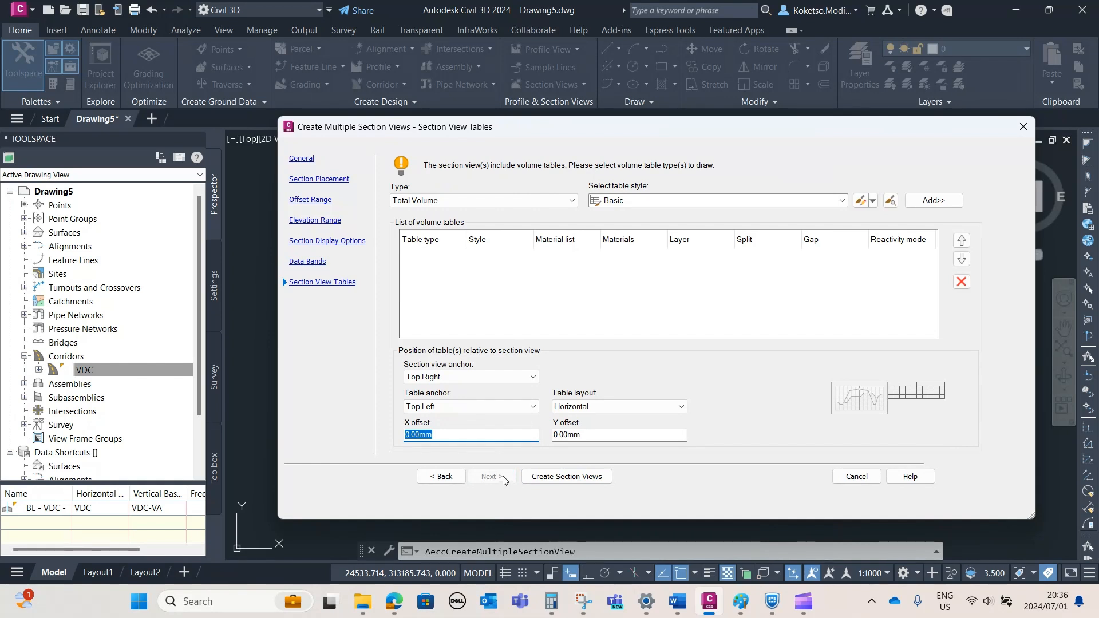
# Add a Total Volume table with the Basic style for Material List - (3) to the section views
pyautogui.click(459, 199)
pyautogui.click(459, 198)
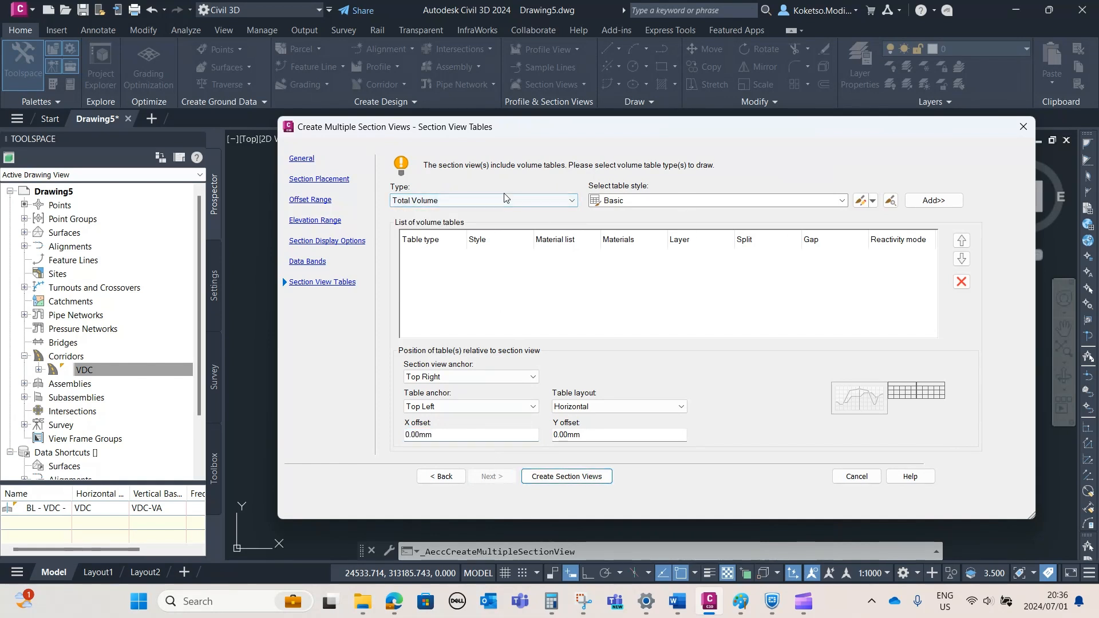
pyautogui.click(463, 201)
pyautogui.click(420, 223)
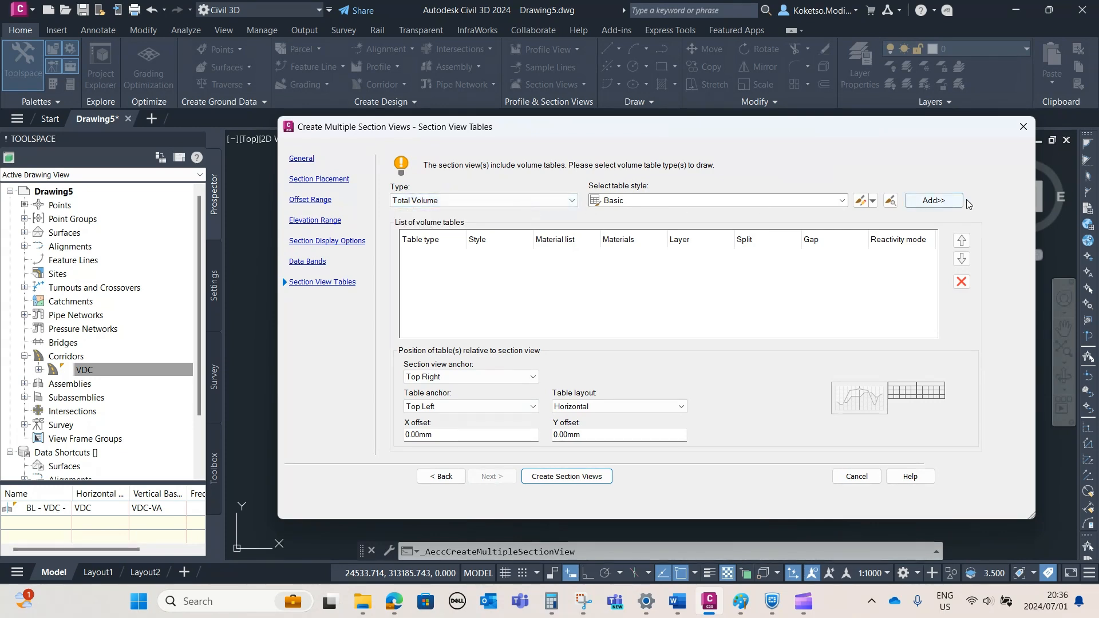
pyautogui.click(933, 199)
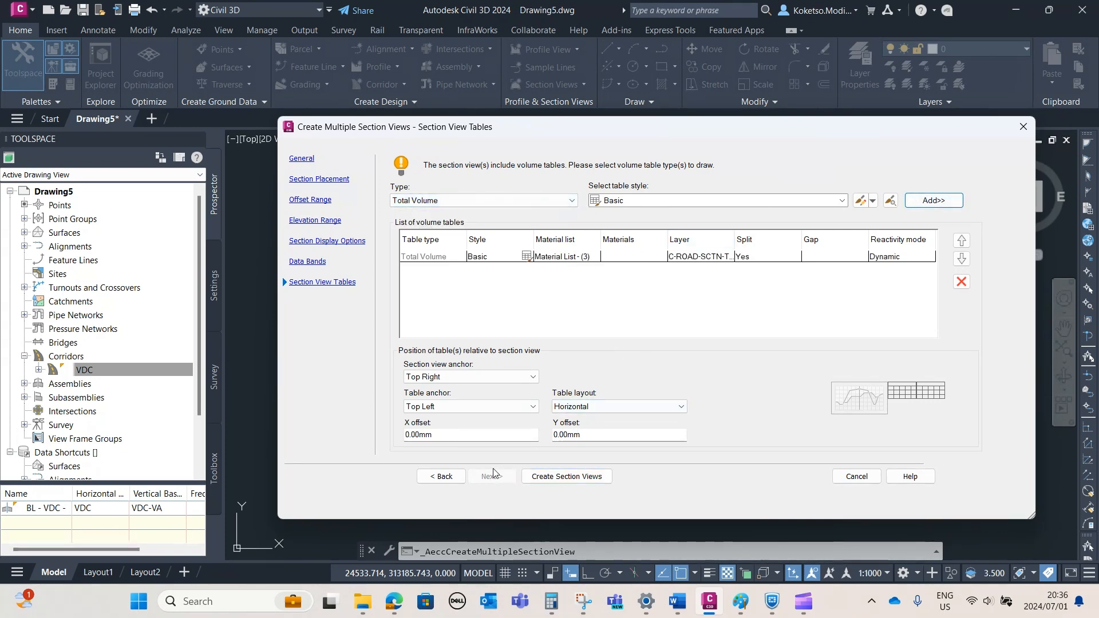
# Create the section views and place their origin in the empty area below the material volume tables
pyautogui.click(549, 479)
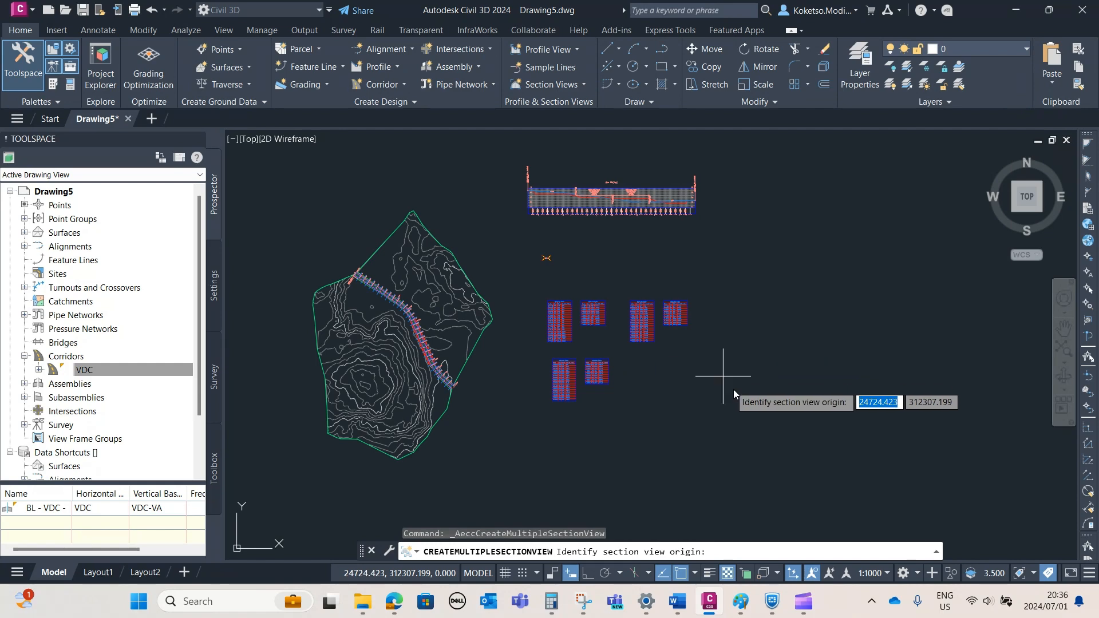
pyautogui.scroll(-4, 541, 318)
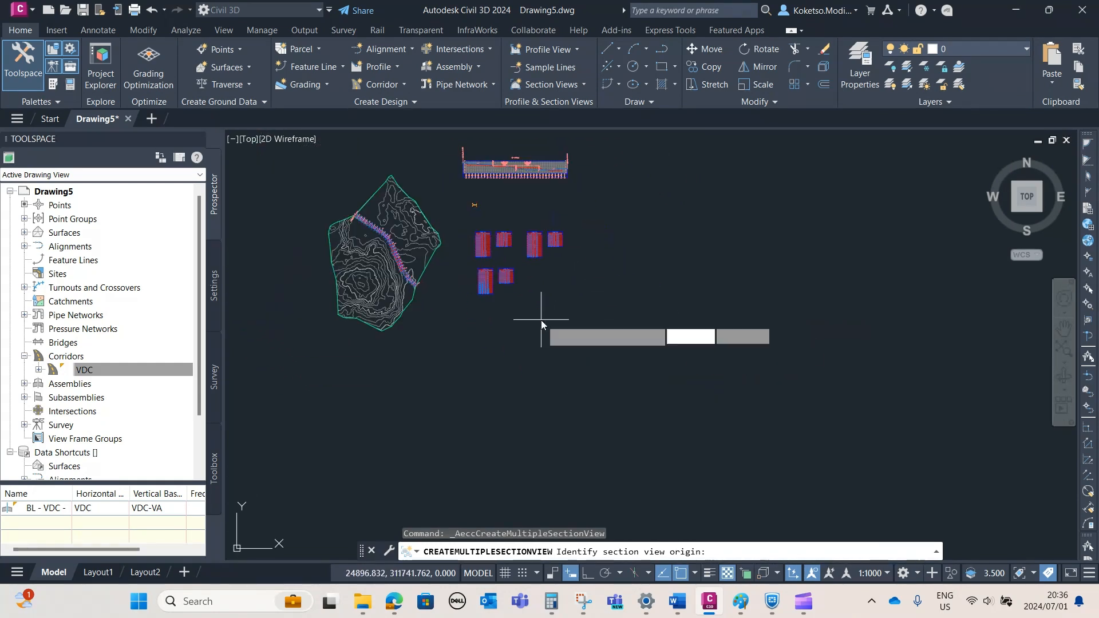
pyautogui.click(499, 356)
# Examine the section view and total volume table at station 0+020.00, including the fill area under the road
pyautogui.scroll(7, 534, 314)
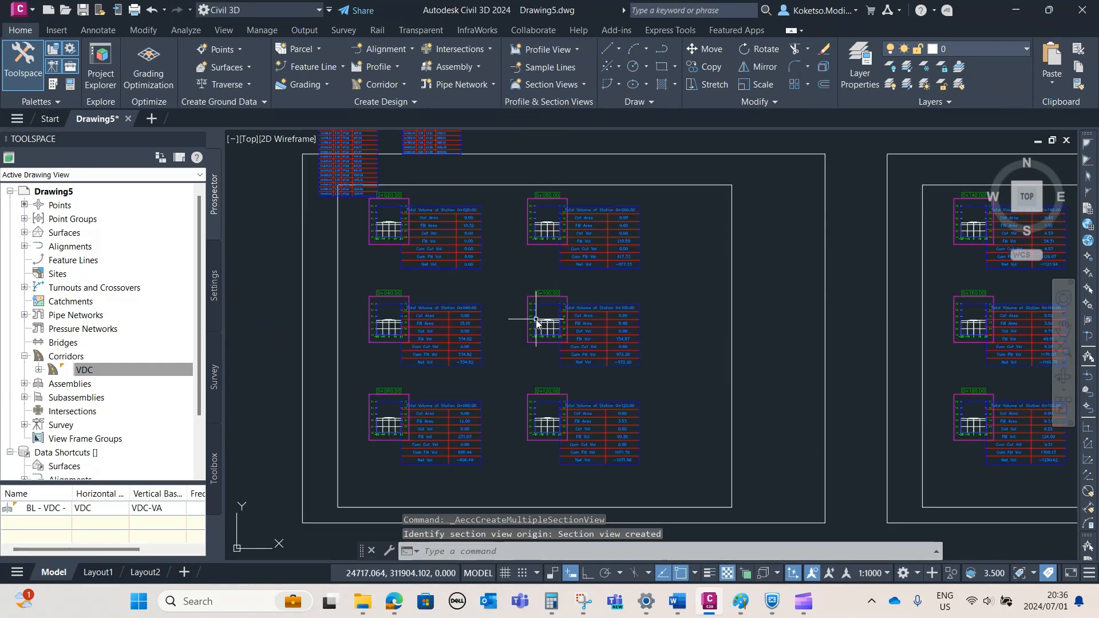
pyautogui.scroll(5, 400, 226)
pyautogui.scroll(-4, 422, 243)
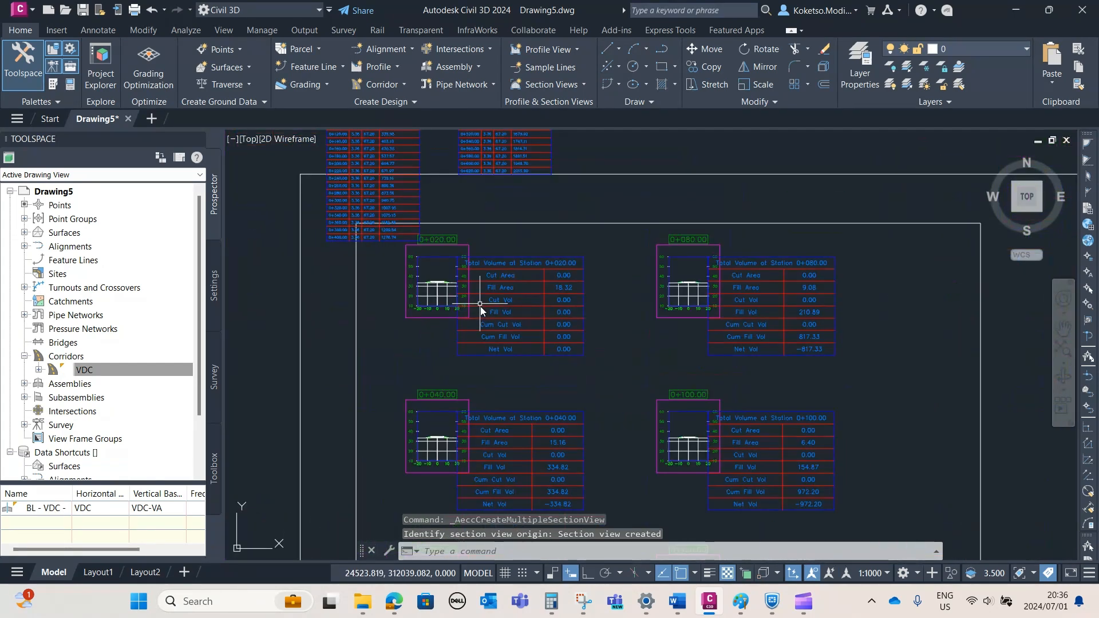
pyautogui.scroll(3, 574, 358)
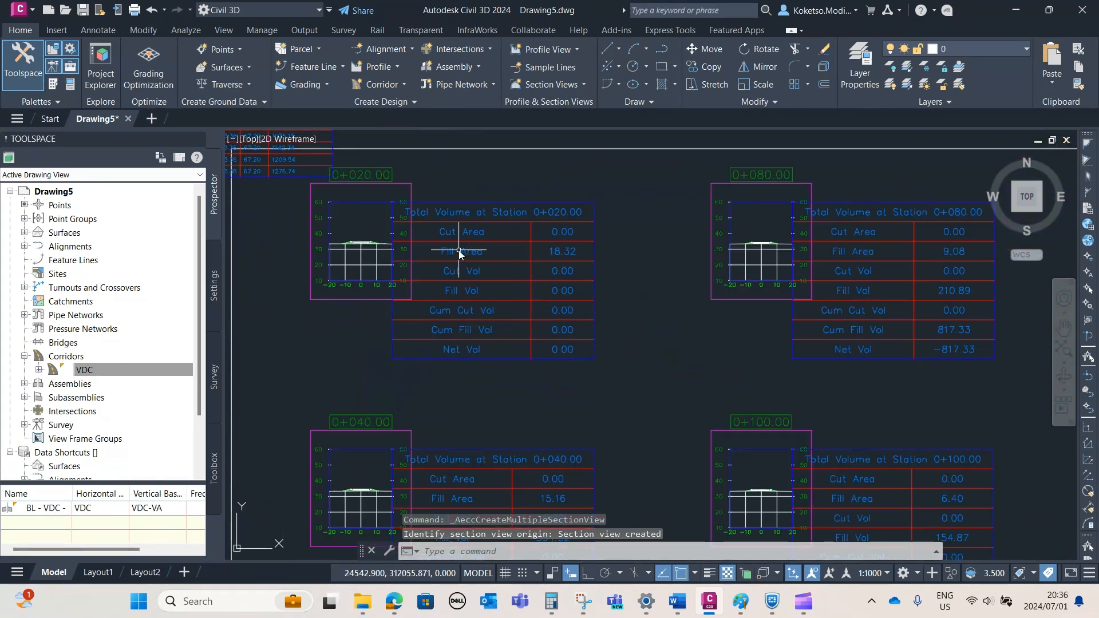
pyautogui.scroll(-4, 464, 252)
pyautogui.scroll(7, 389, 208)
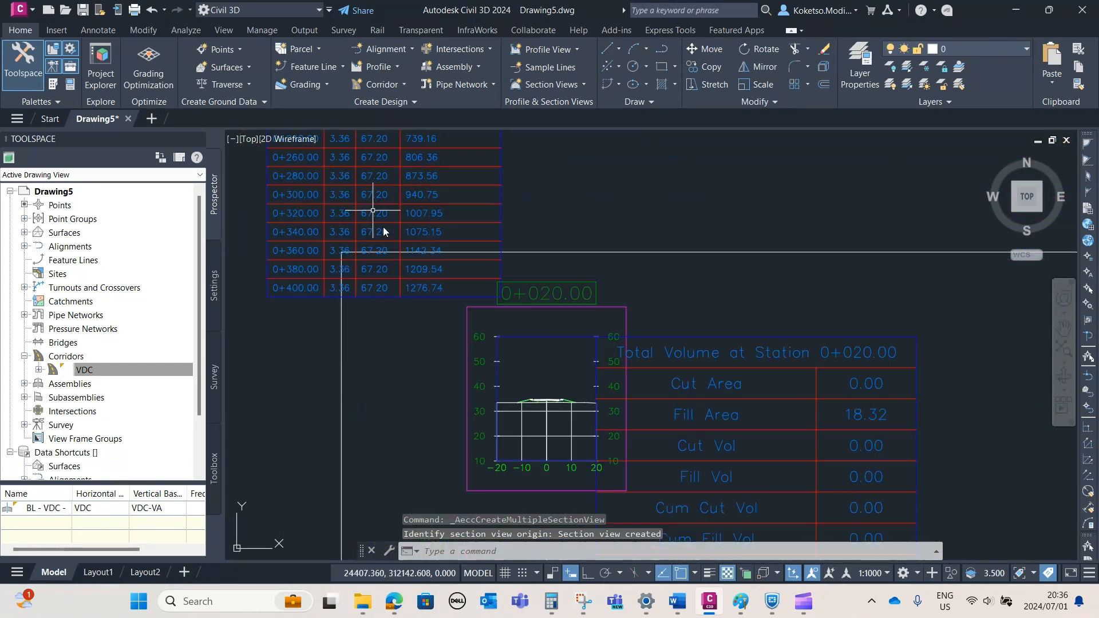
pyautogui.moveTo(645, 484); pyautogui.dragTo(576, 292, button='middle')
pyautogui.scroll(5, 575, 311)
pyautogui.moveTo(548, 378)
pyautogui.mouseDown(button='middle')
pyautogui.moveTo(561, 349)
pyautogui.moveTo(605, 312)
pyautogui.mouseUp(button='middle')
pyautogui.click(534, 292)
pyautogui.scroll(-2, 507, 304)
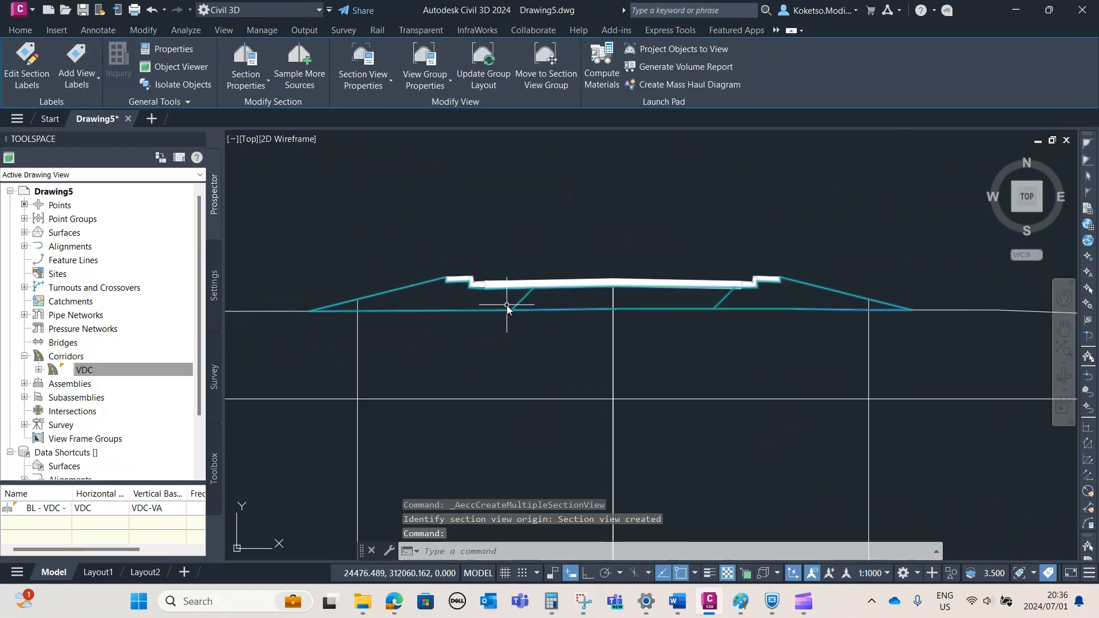
pyautogui.press('Escape')
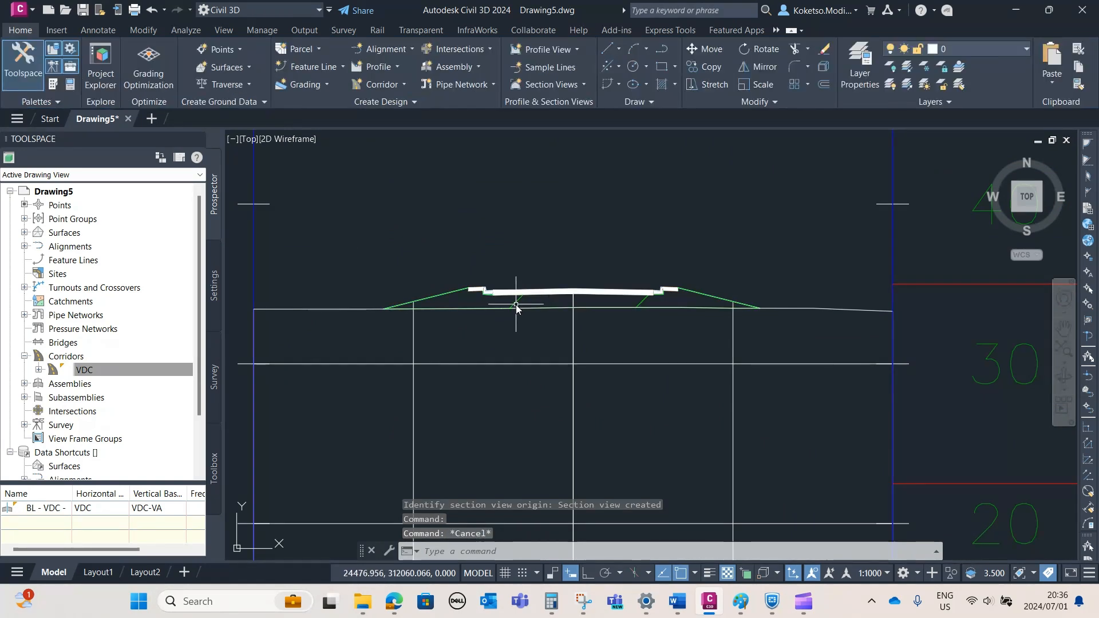
# Examine the section views at stations 0+240.00 and 0+480.00, including the cut area above the road at 0+480.00
pyautogui.scroll(-6, 551, 297)
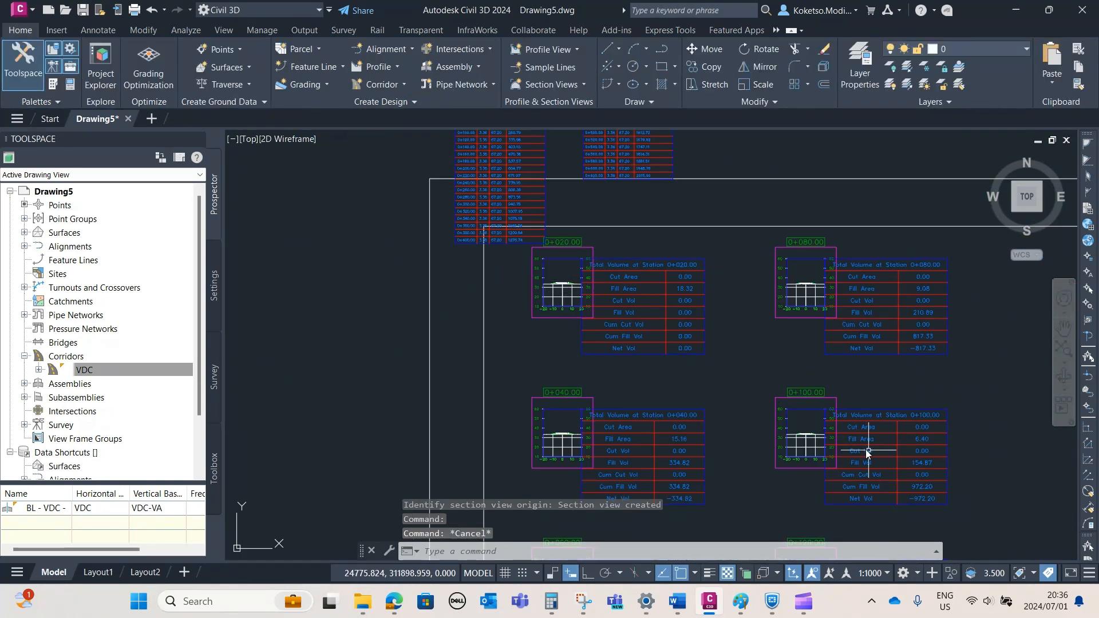
pyautogui.scroll(5, 907, 362)
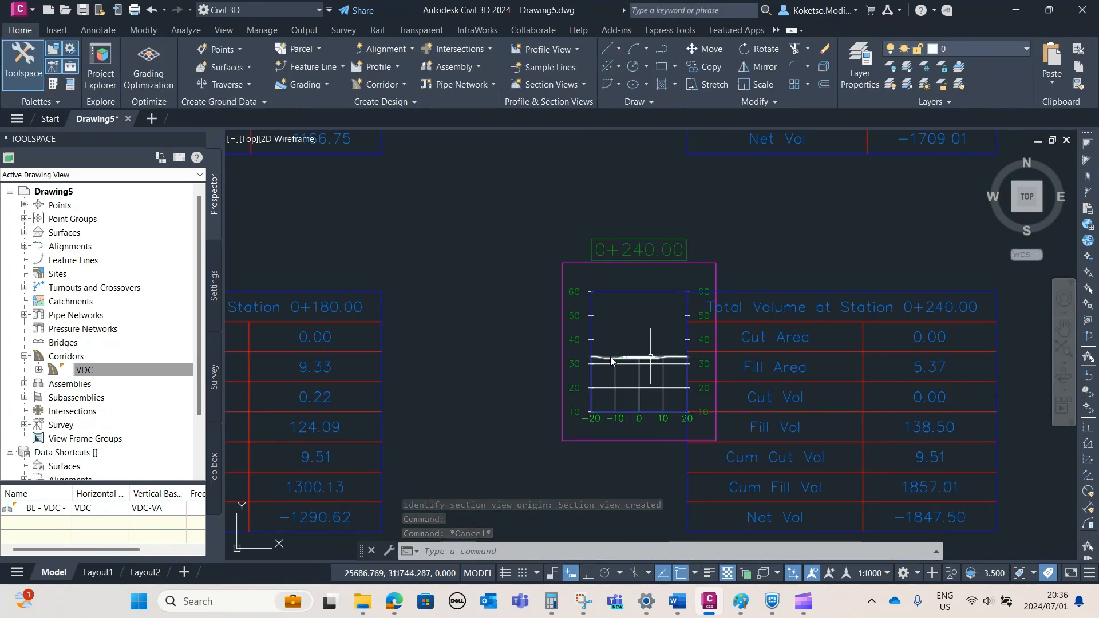
pyautogui.scroll(-3, 804, 375)
pyautogui.scroll(8, 795, 378)
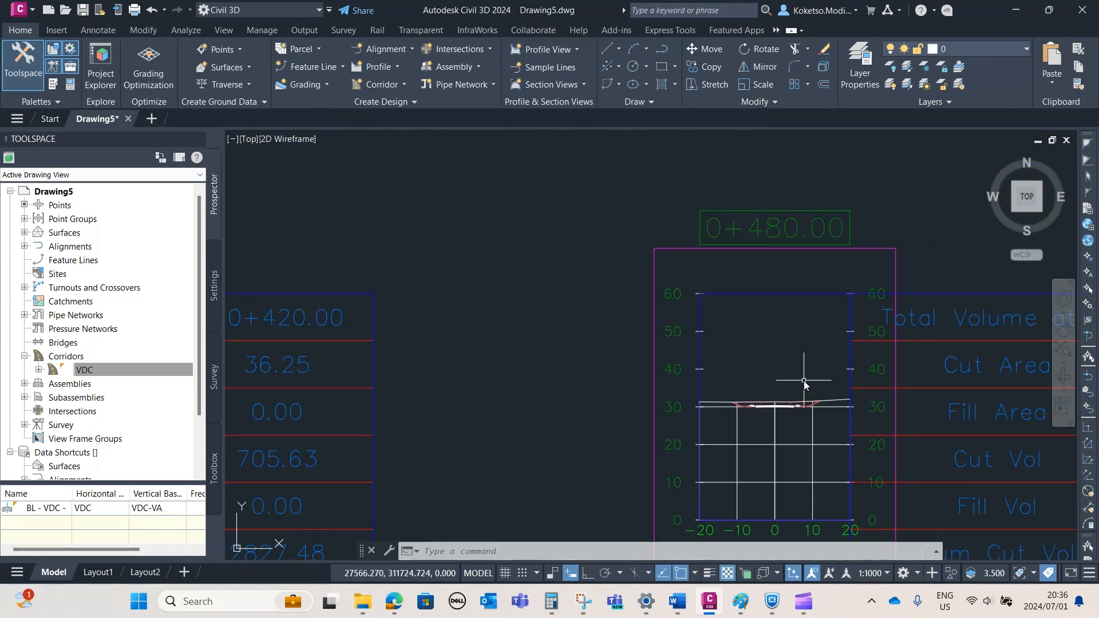
pyautogui.scroll(2, 790, 408)
pyautogui.click(748, 408)
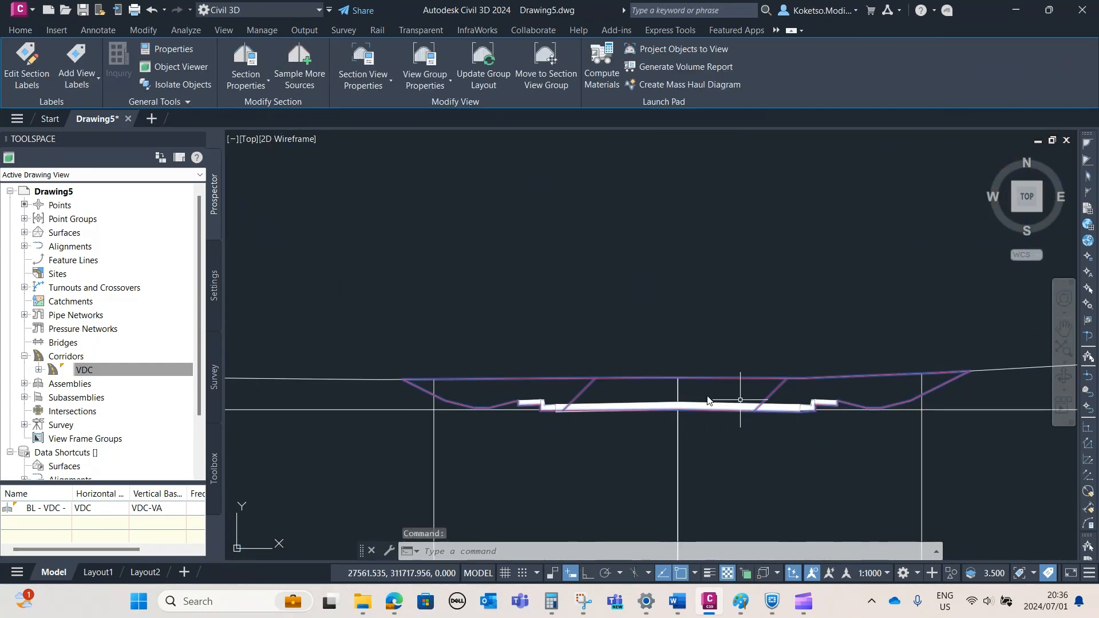
pyautogui.press('Escape')
pyautogui.press('Escape')
pyautogui.scroll(2, 526, 404)
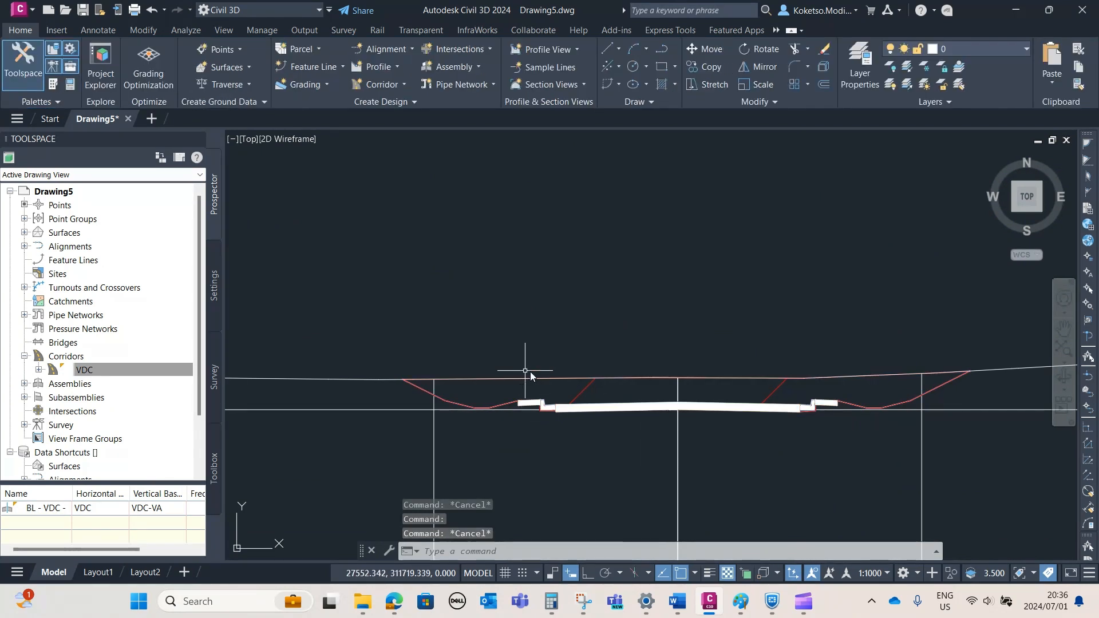
pyautogui.scroll(1, 575, 454)
pyautogui.scroll(-5, 517, 393)
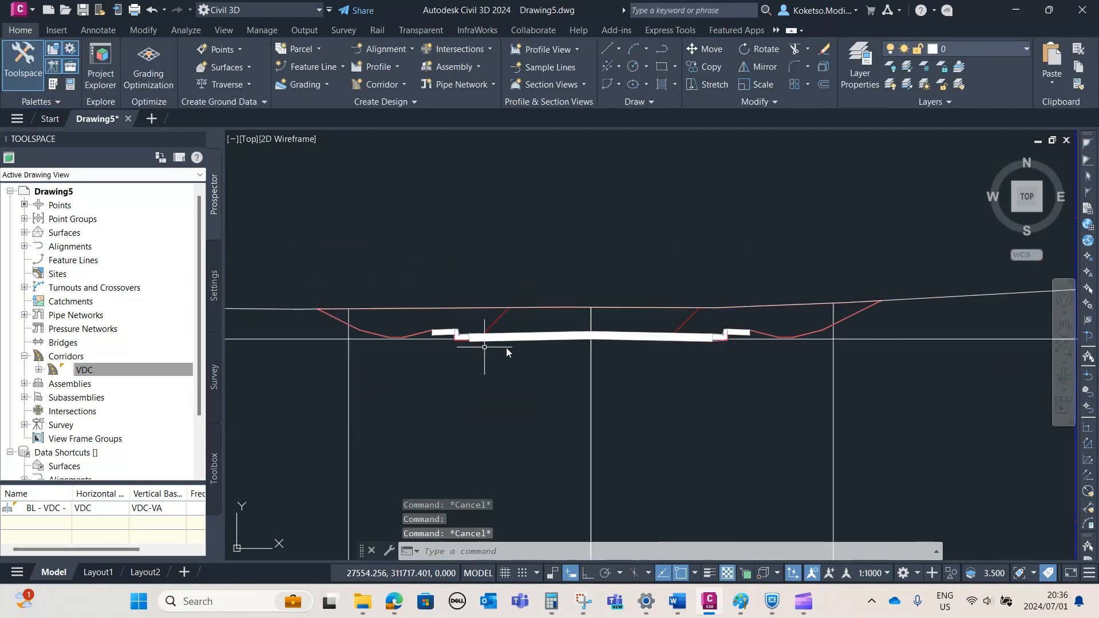
# Examine the section view sheets and the first sheet's section views with their volume tables near the material tables
pyautogui.scroll(-2, 630, 326)
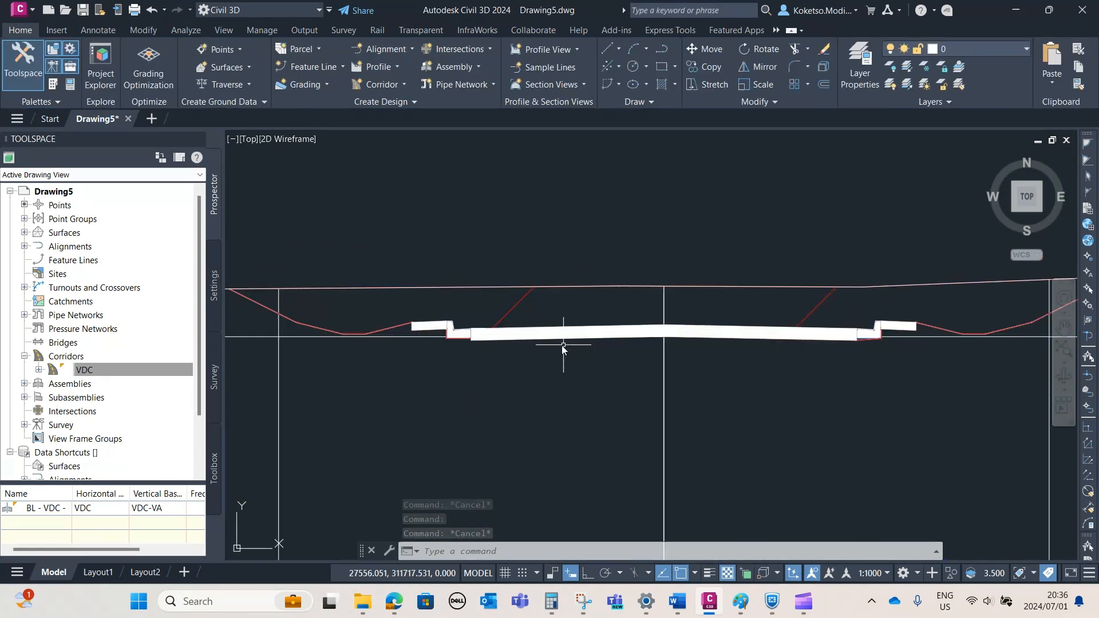
pyautogui.scroll(-3, 446, 323)
pyautogui.scroll(-5, 465, 319)
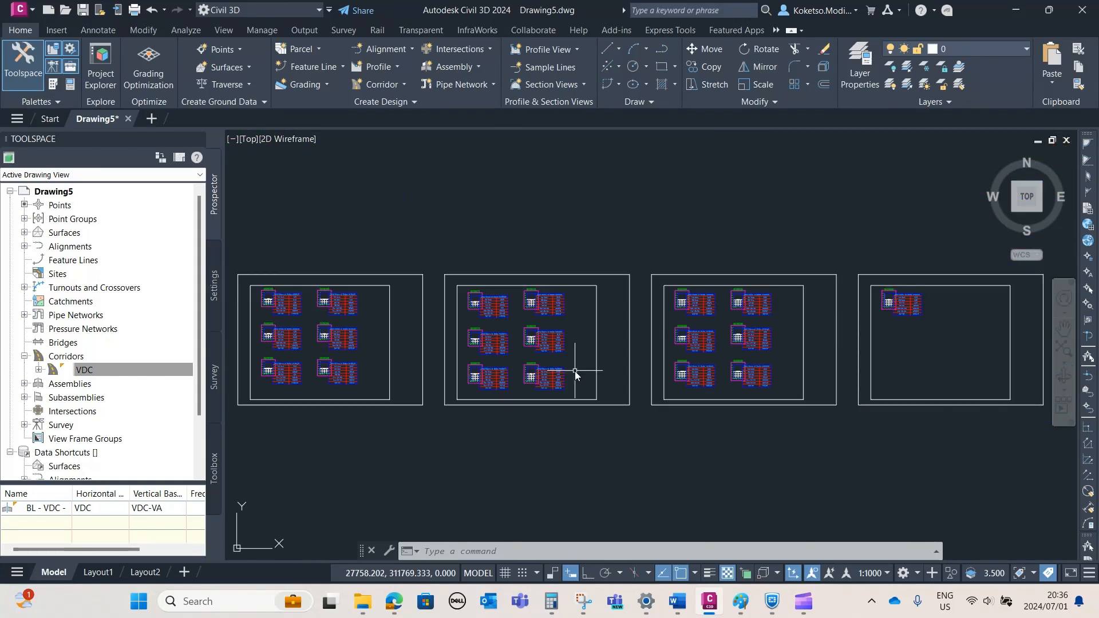
pyautogui.scroll(-2, 581, 372)
pyautogui.scroll(-1, 610, 410)
pyautogui.scroll(5, 380, 352)
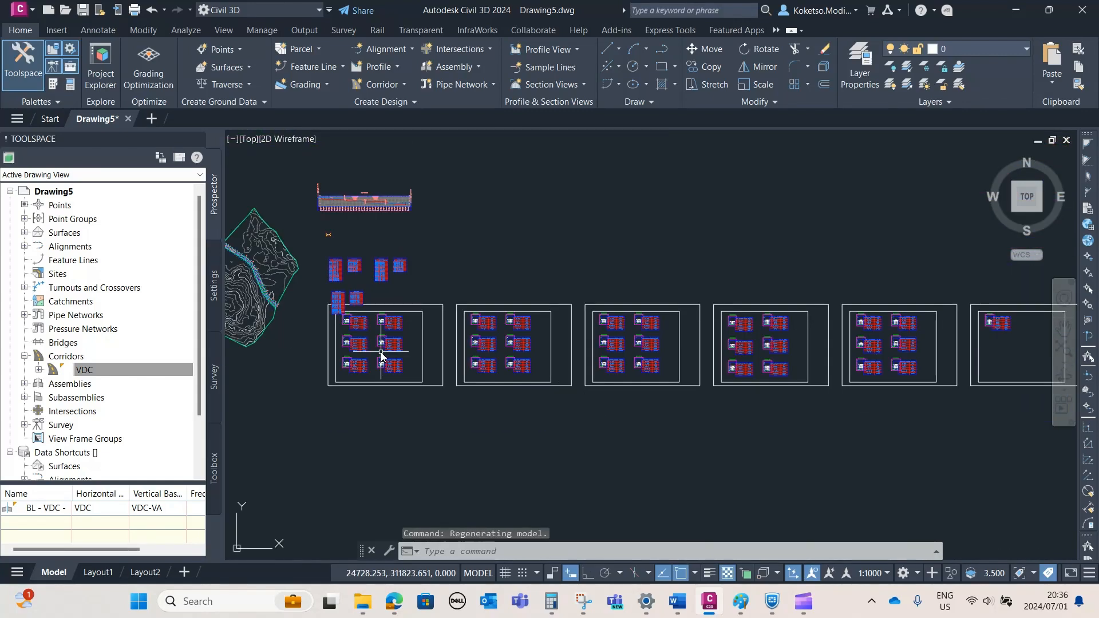
pyautogui.scroll(4, 426, 357)
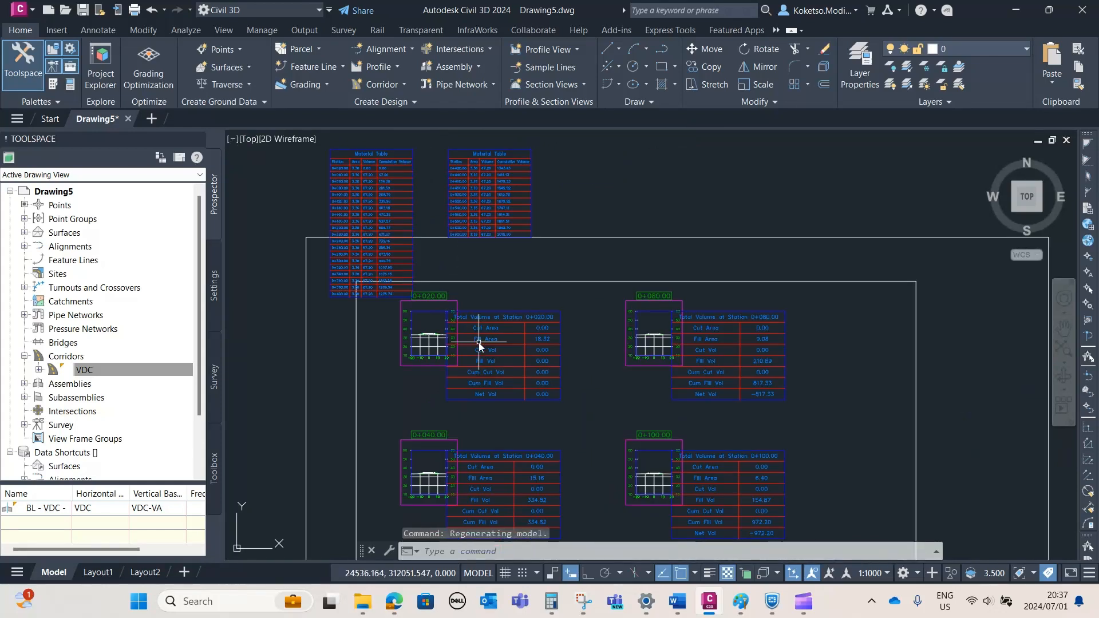
pyautogui.scroll(-3, 421, 329)
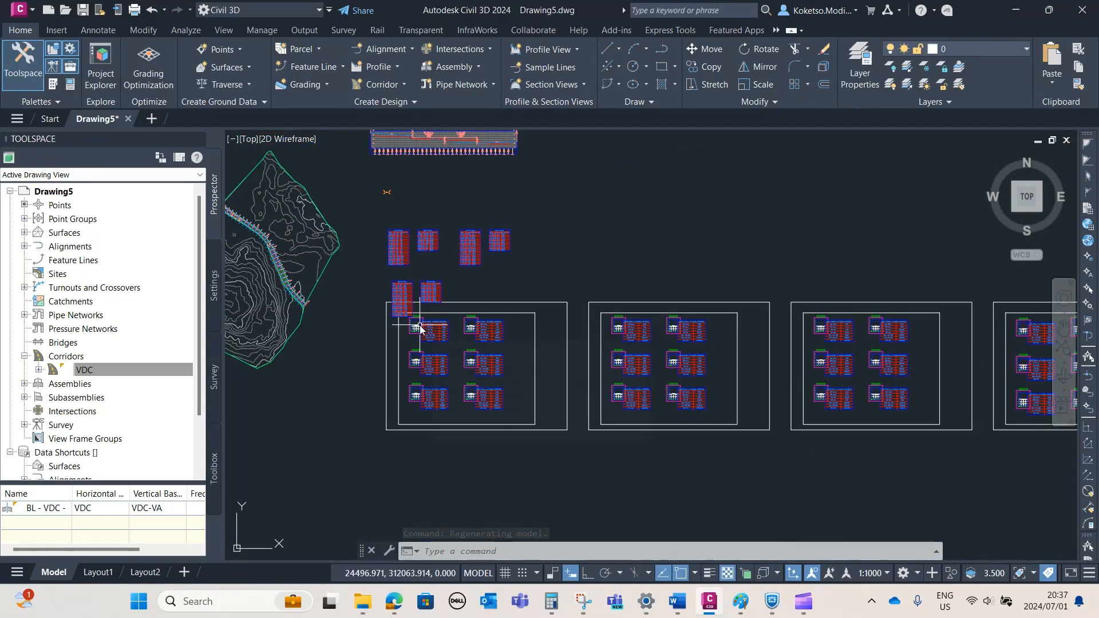
pyautogui.moveTo(421, 328)
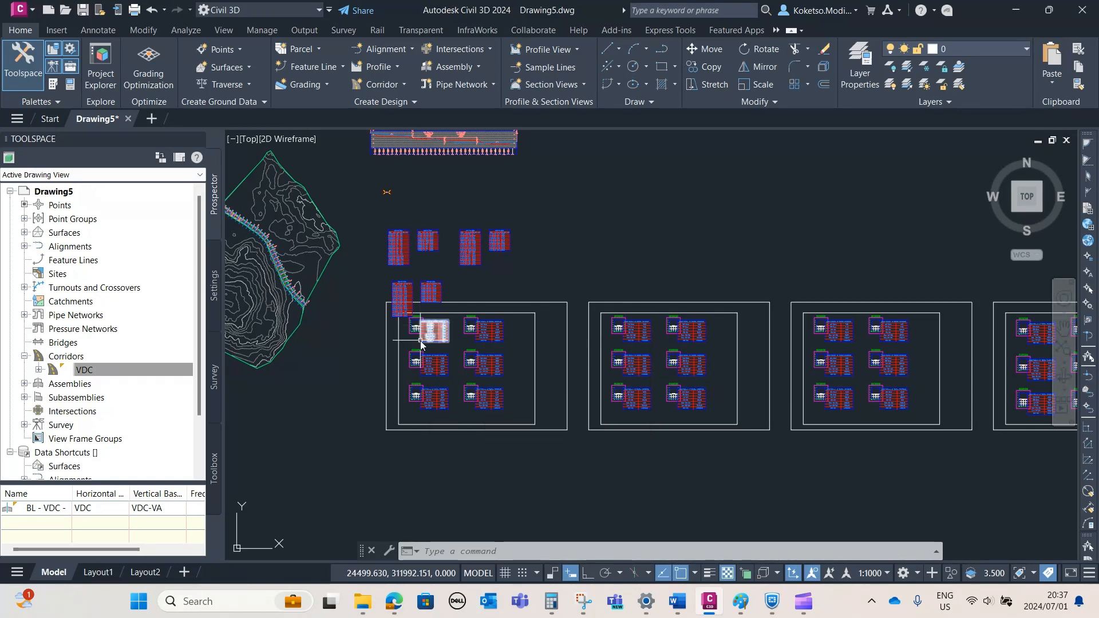
pyautogui.scroll(10, 420, 341)
pyautogui.scroll(6, 446, 337)
pyautogui.scroll(-15, 467, 314)
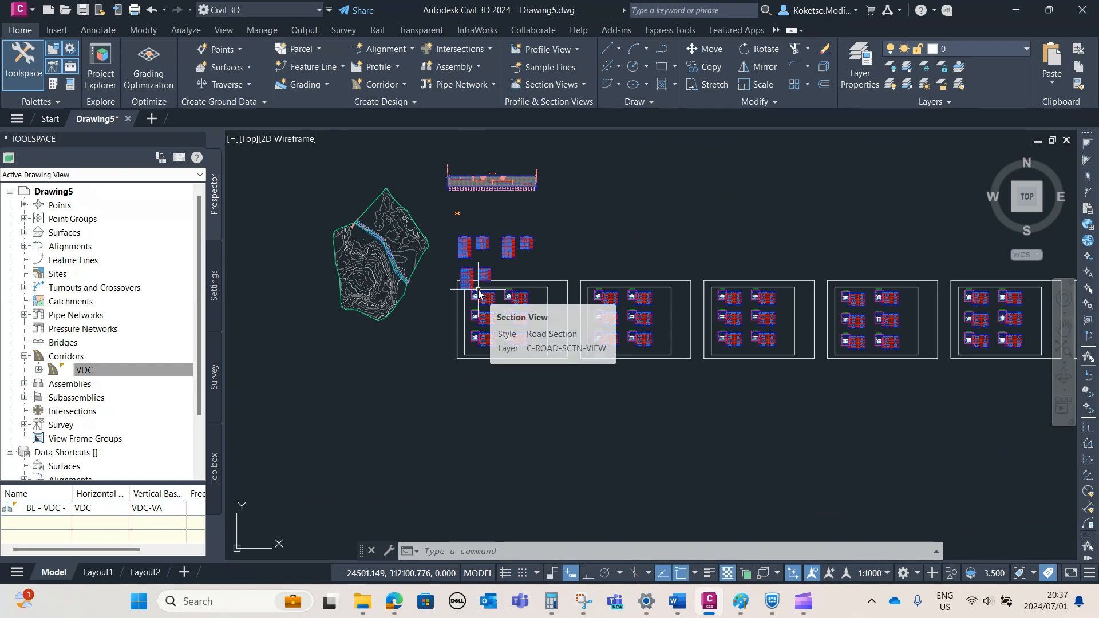
pyautogui.scroll(2, 357, 259)
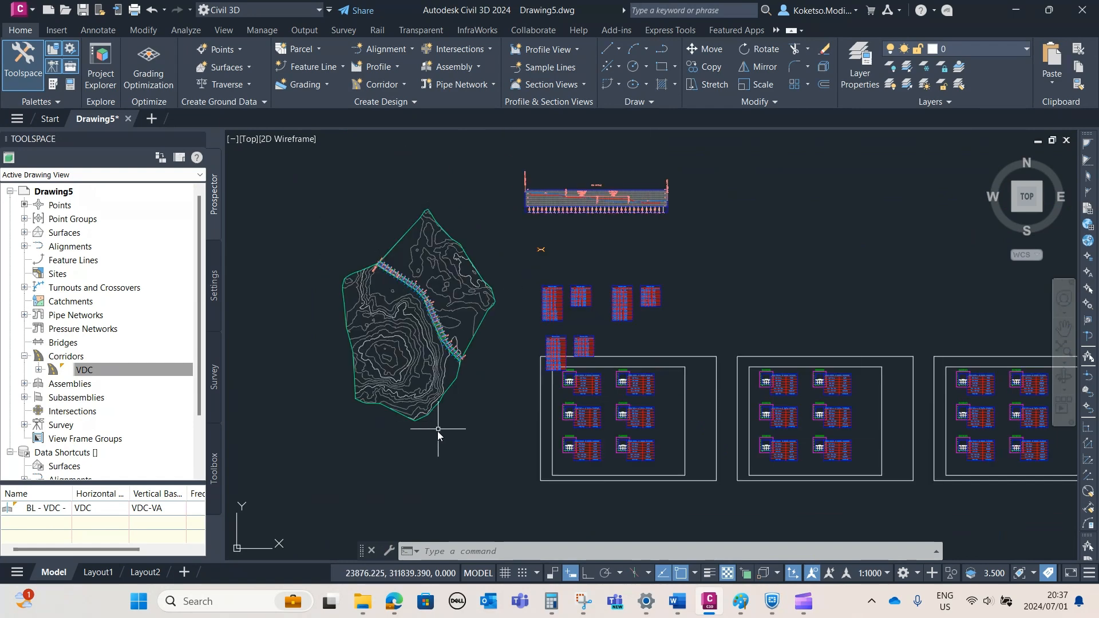
# Select the terrain surface together with the VDC road corridor and open them in the Object Viewer
pyautogui.click(496, 480)
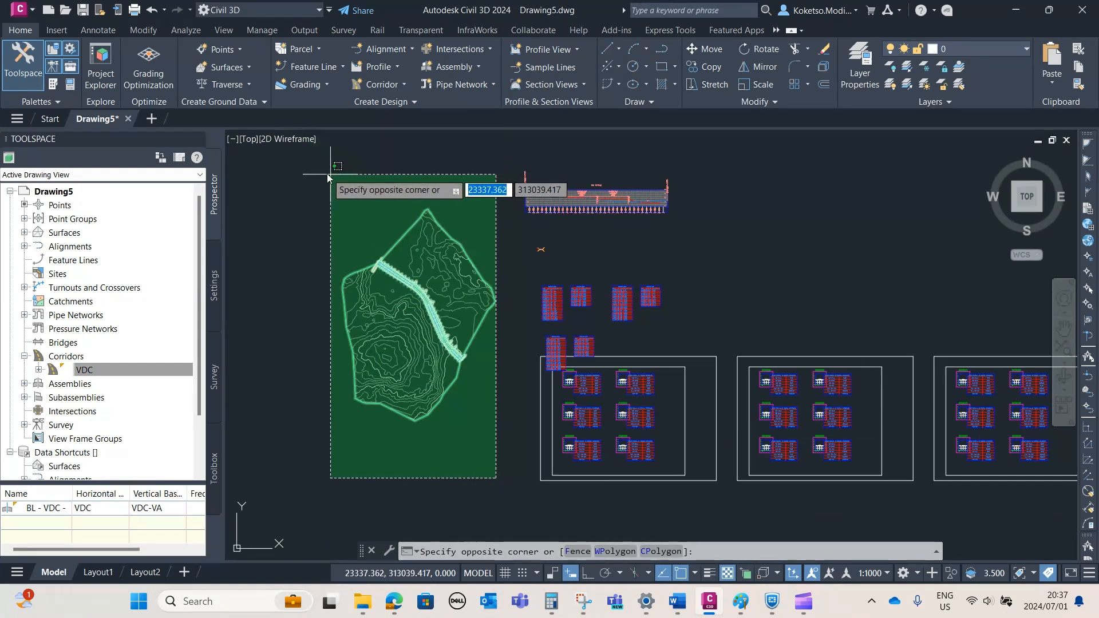
pyautogui.click(327, 173)
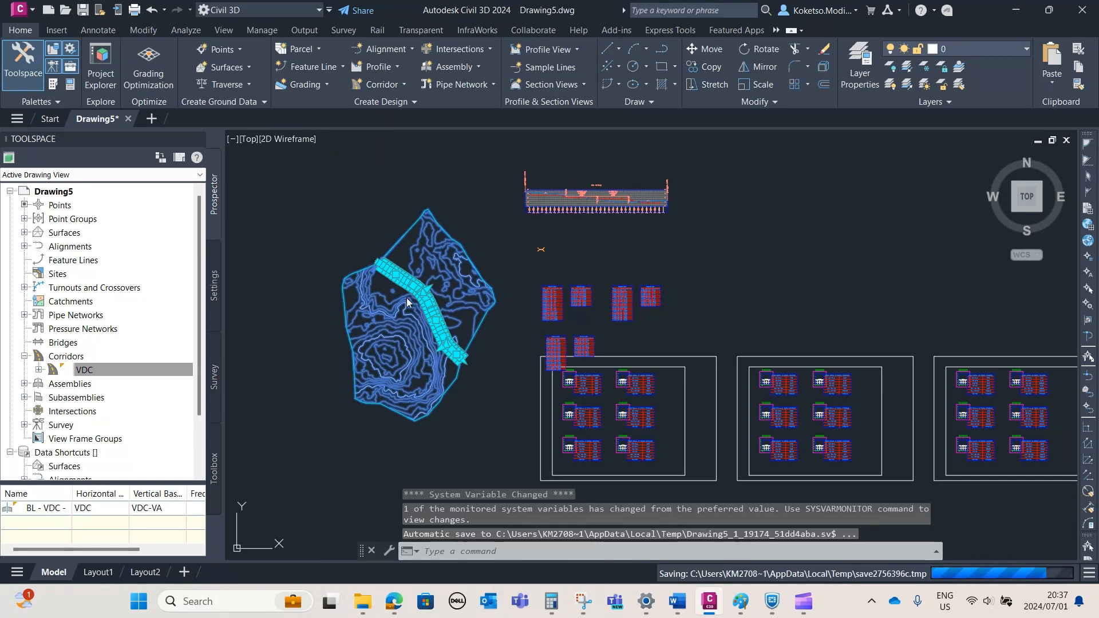
pyautogui.rightClick(325, 212)
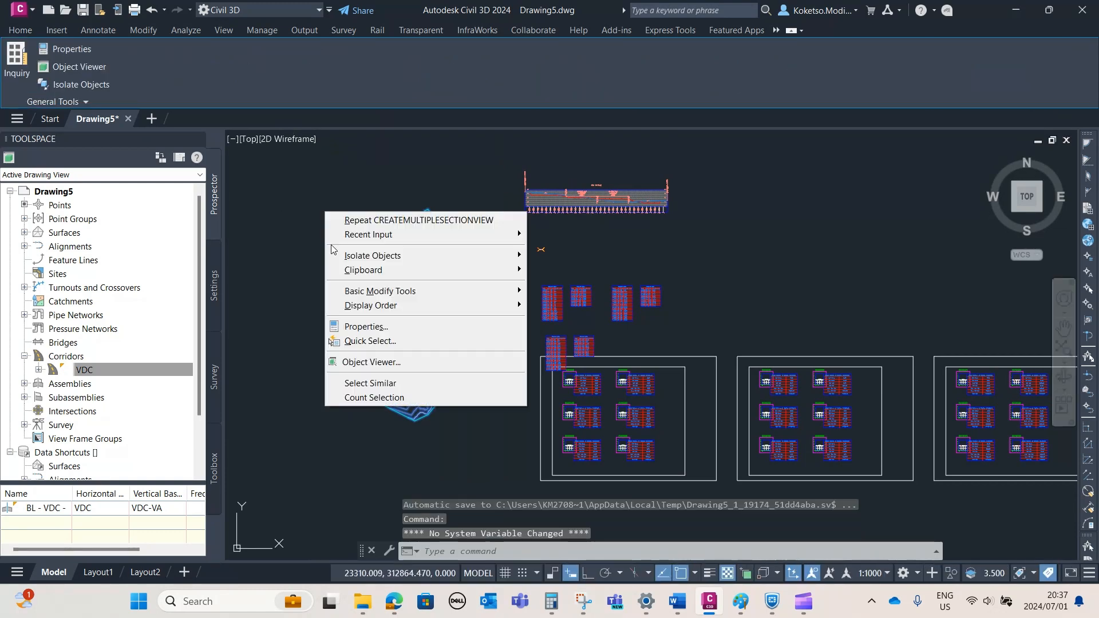
pyautogui.click(378, 366)
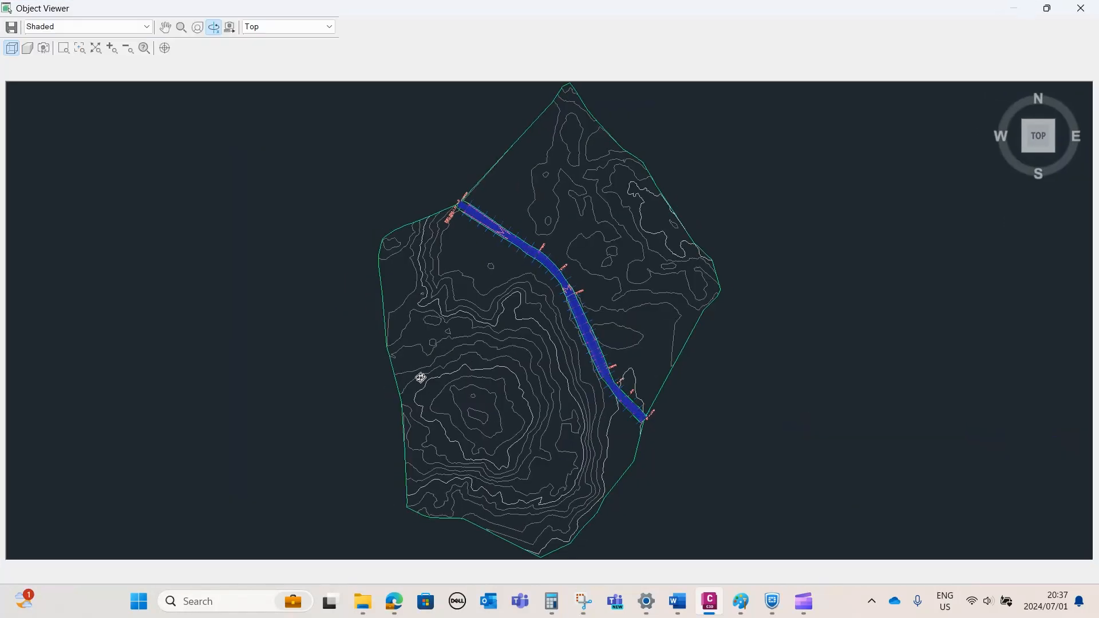
# Inspect the shaded terrain and road corridor from an oblique 3D angle, close the viewer and clear the selection
pyautogui.moveTo(422, 378); pyautogui.dragTo(599, 297)
pyautogui.scroll(3, 599, 298)
pyautogui.scroll(4, 668, 209)
pyautogui.moveTo(734, 190); pyautogui.dragTo(694, 421, button='middle')
pyautogui.scroll(4, 592, 265)
pyautogui.scroll(-8, 592, 264)
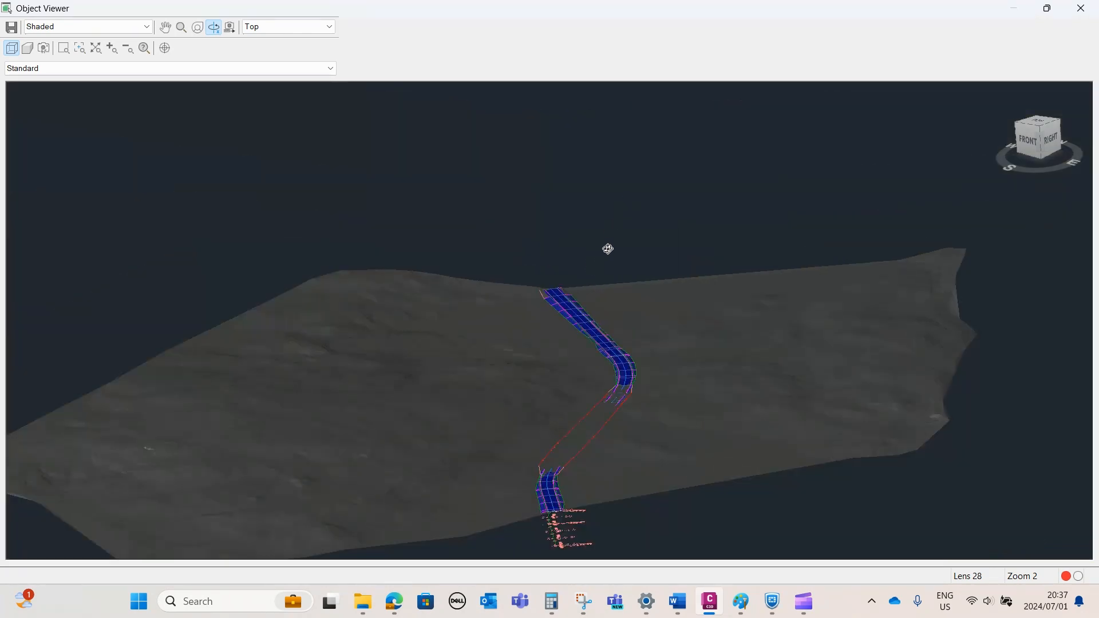
pyautogui.click(1080, 8)
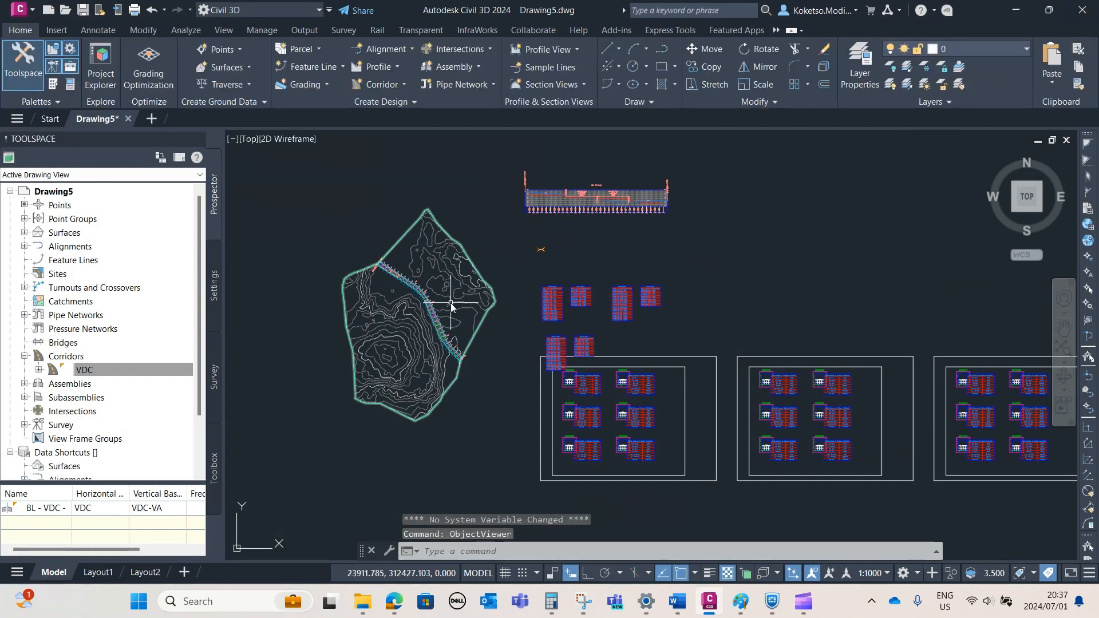
pyautogui.press('Escape')
# Start a Drive simulation along the Crown feature line of the VDC corridor
pyautogui.scroll(5, 452, 306)
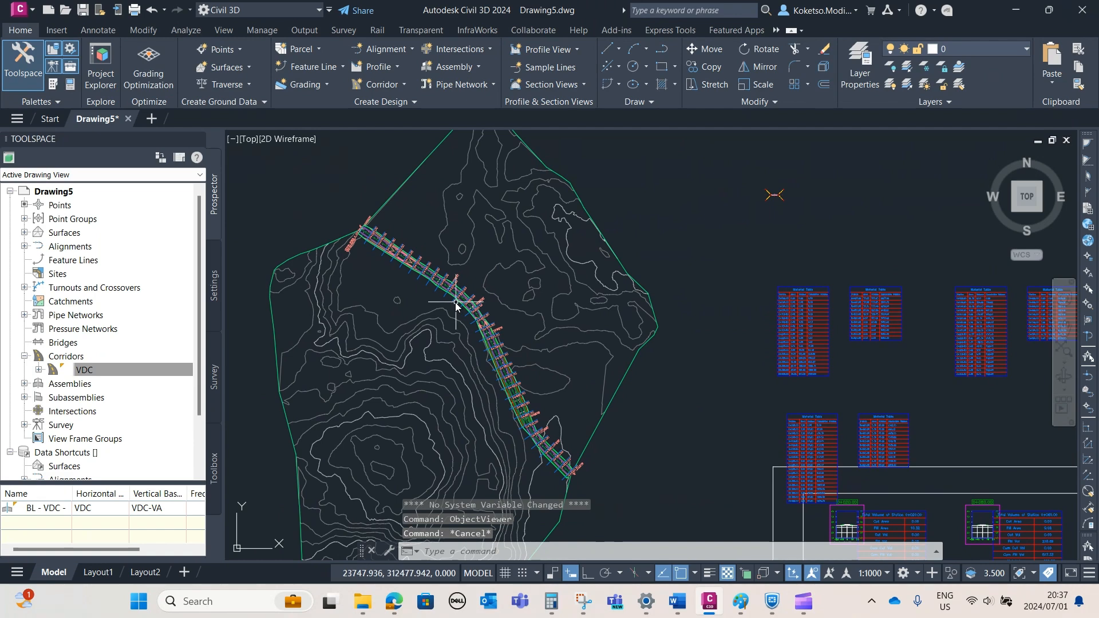
pyautogui.click(179, 32)
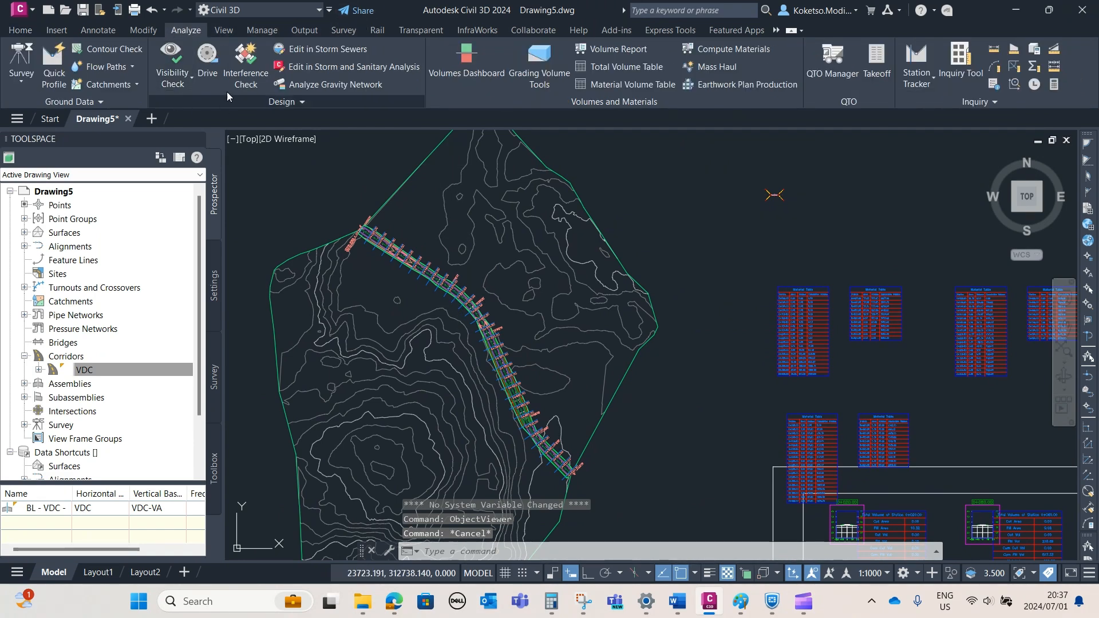
pyautogui.click(207, 63)
pyautogui.scroll(5, 531, 411)
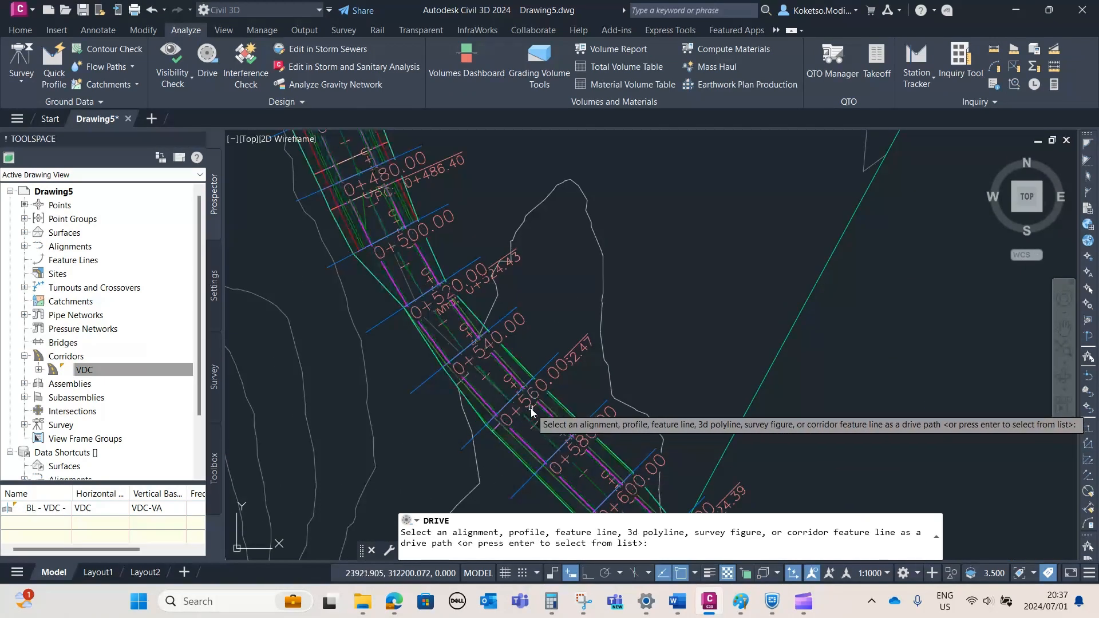
pyautogui.click(537, 431)
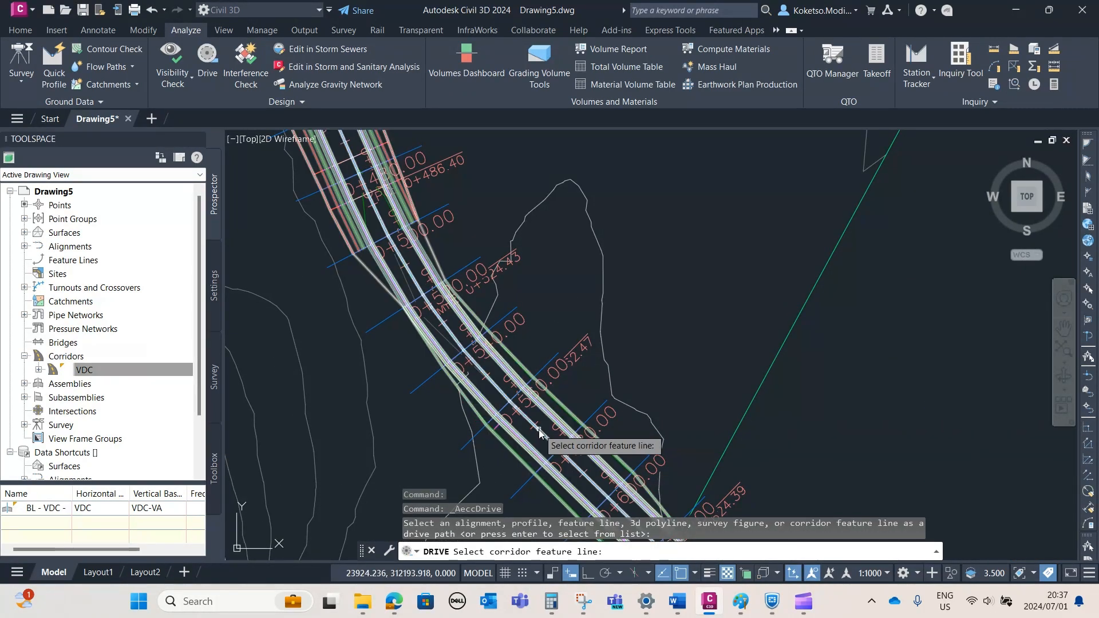
pyautogui.click(539, 435)
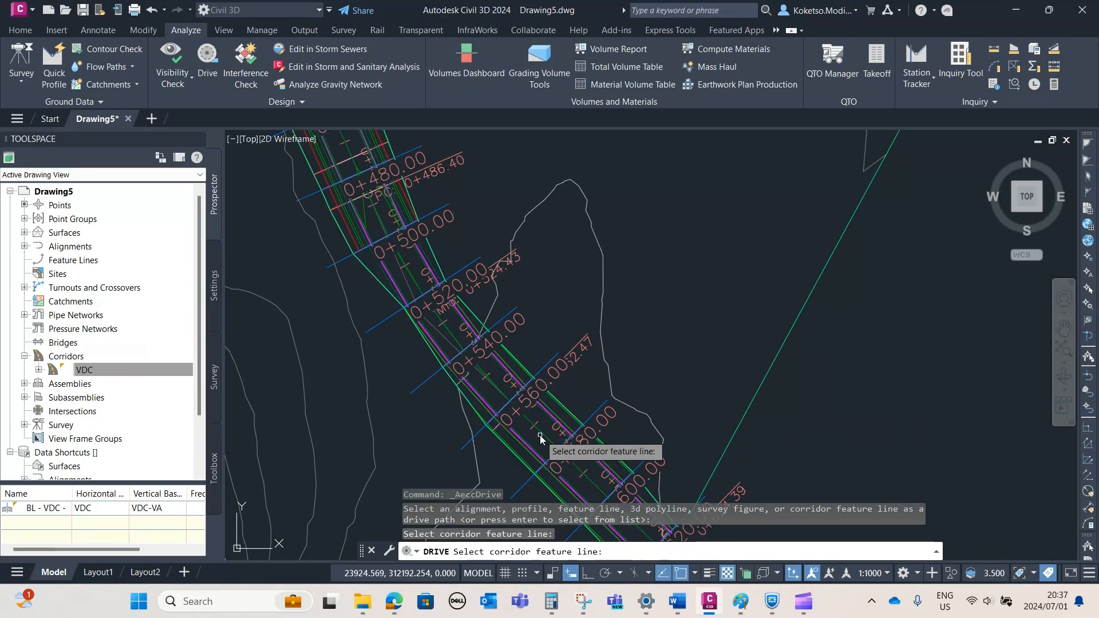
pyautogui.click(540, 435)
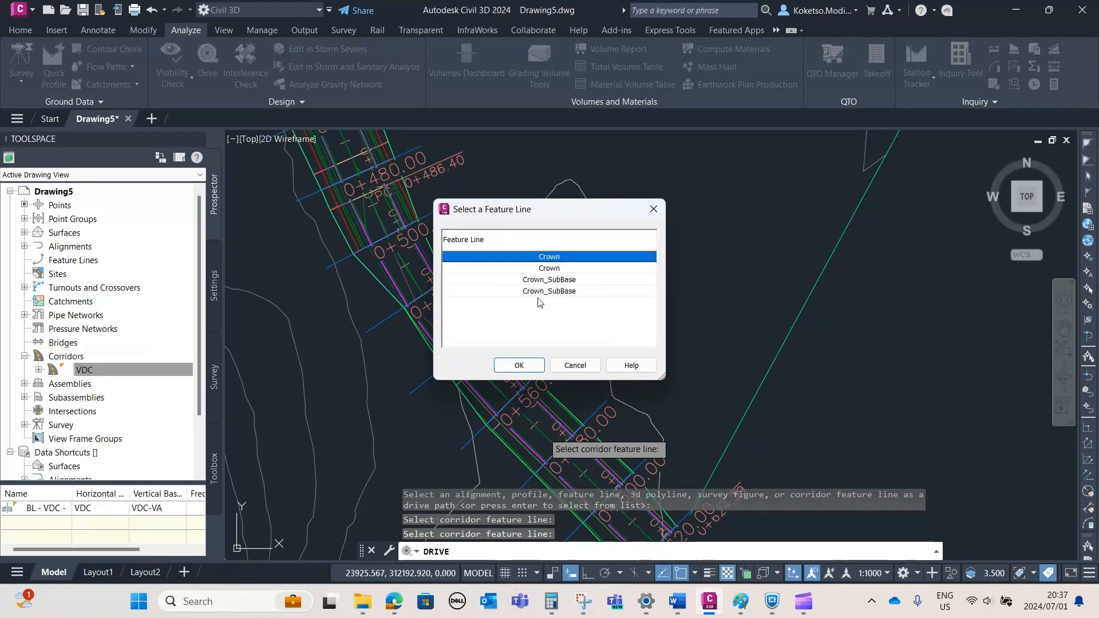
pyautogui.click(519, 366)
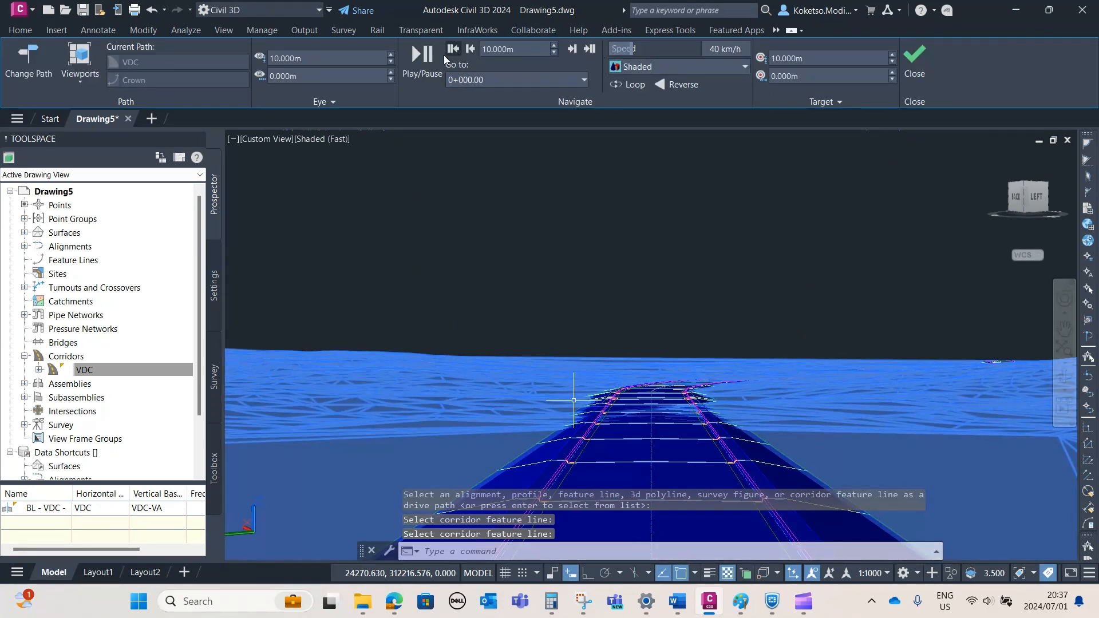
# Play the drive along the road, raising the speed to 80 km/h and up to 145 km/h, and close the simulation
pyautogui.click(413, 72)
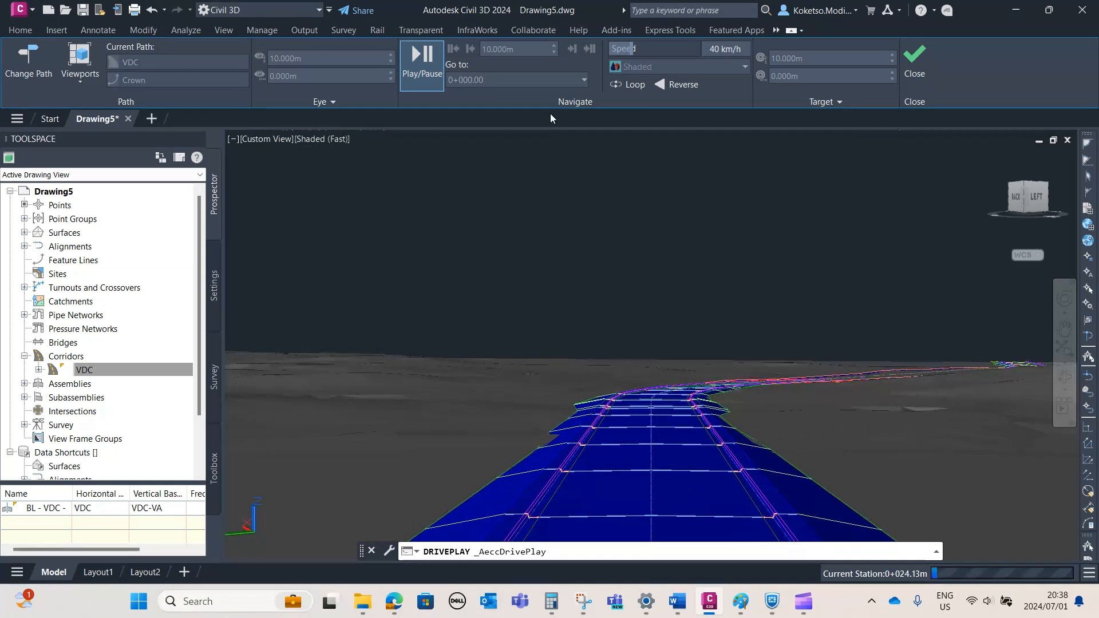
pyautogui.click(423, 60)
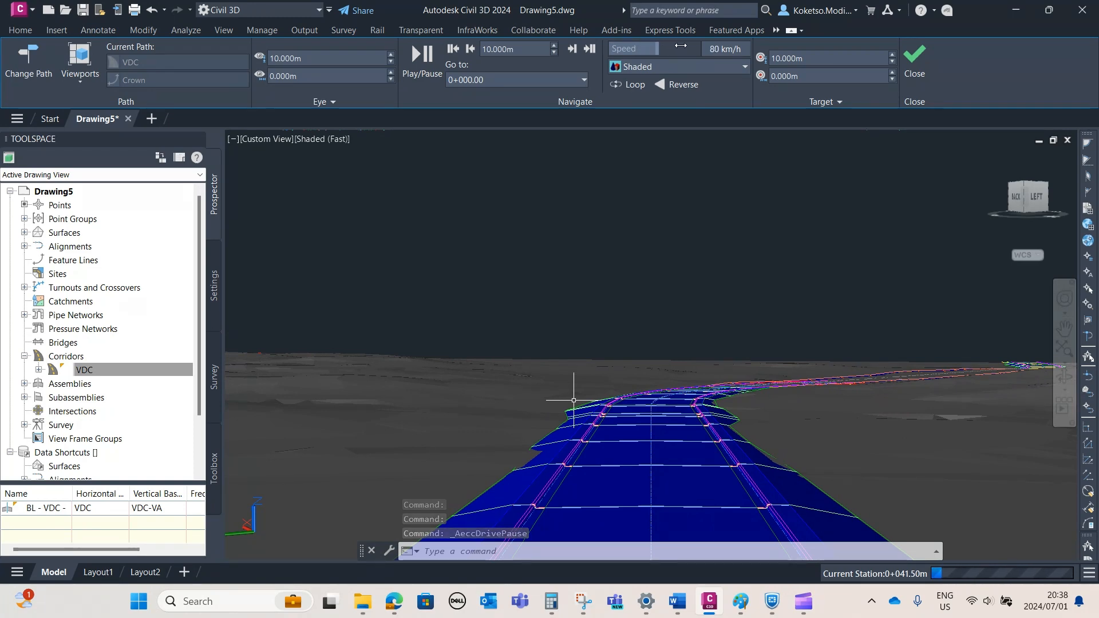
pyautogui.click(425, 73)
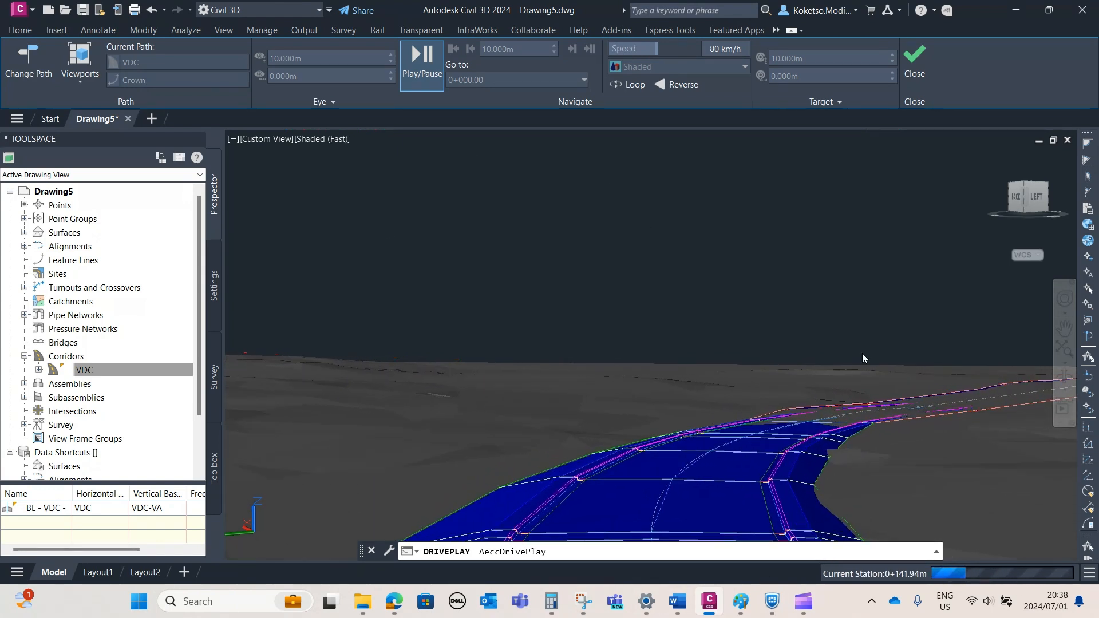
pyautogui.click(422, 61)
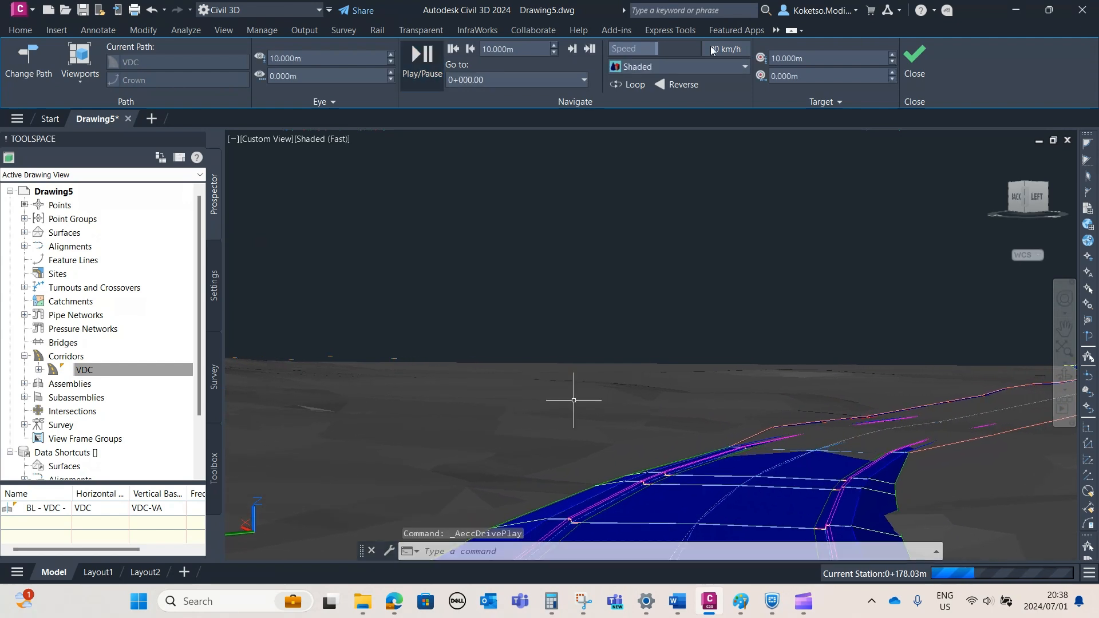
pyautogui.click(421, 67)
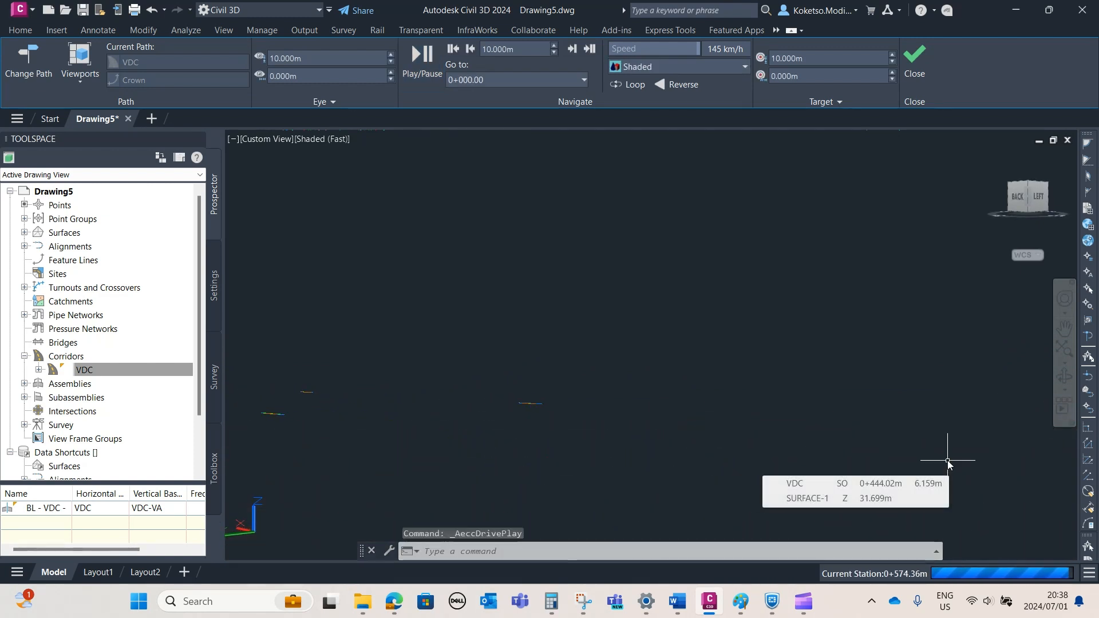
pyautogui.click(919, 56)
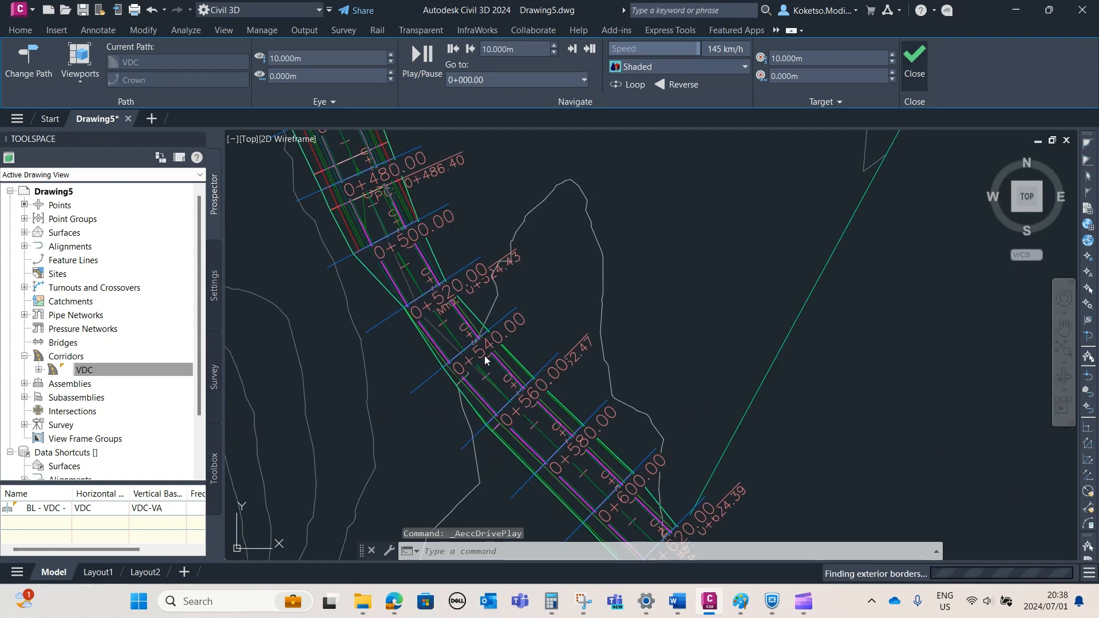
# Drive the VDC corridor again along its Crown feature line, picked at the road's start, at 145 km/h, and close the simulation
pyautogui.scroll(-2, 486, 350)
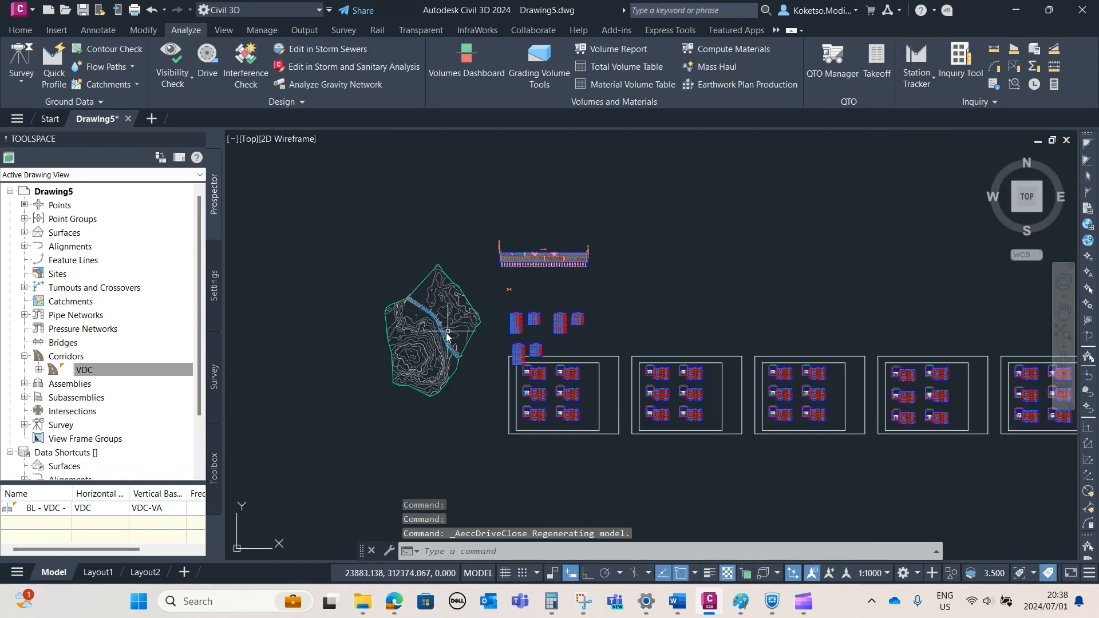
pyautogui.scroll(6, 444, 334)
pyautogui.moveTo(433, 318); pyautogui.dragTo(587, 369, button='middle')
pyautogui.click(208, 58)
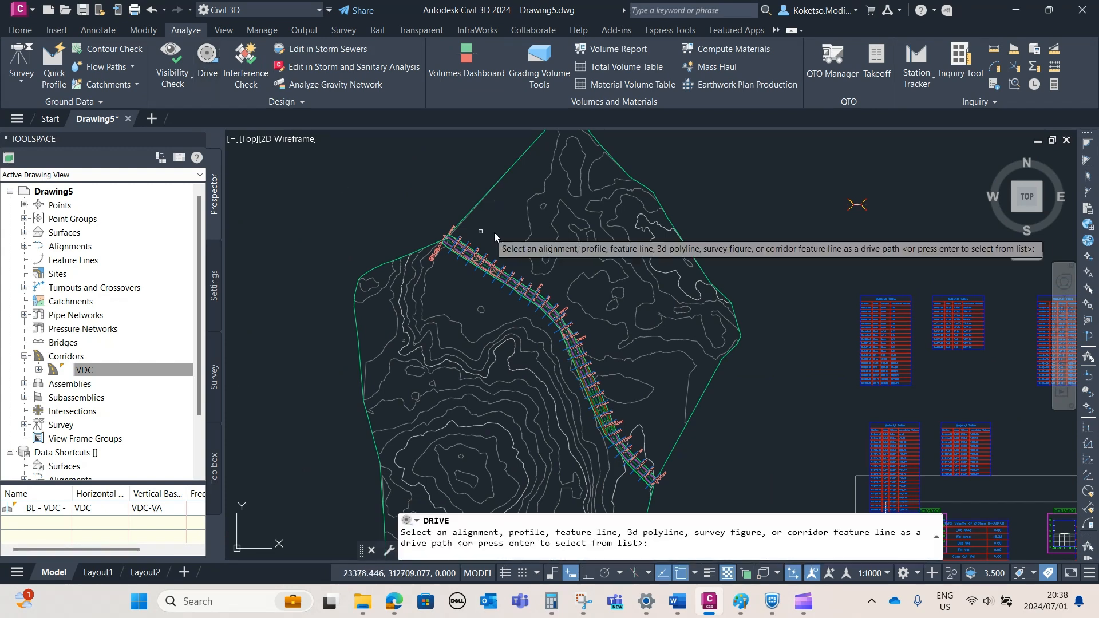
pyautogui.scroll(6, 438, 258)
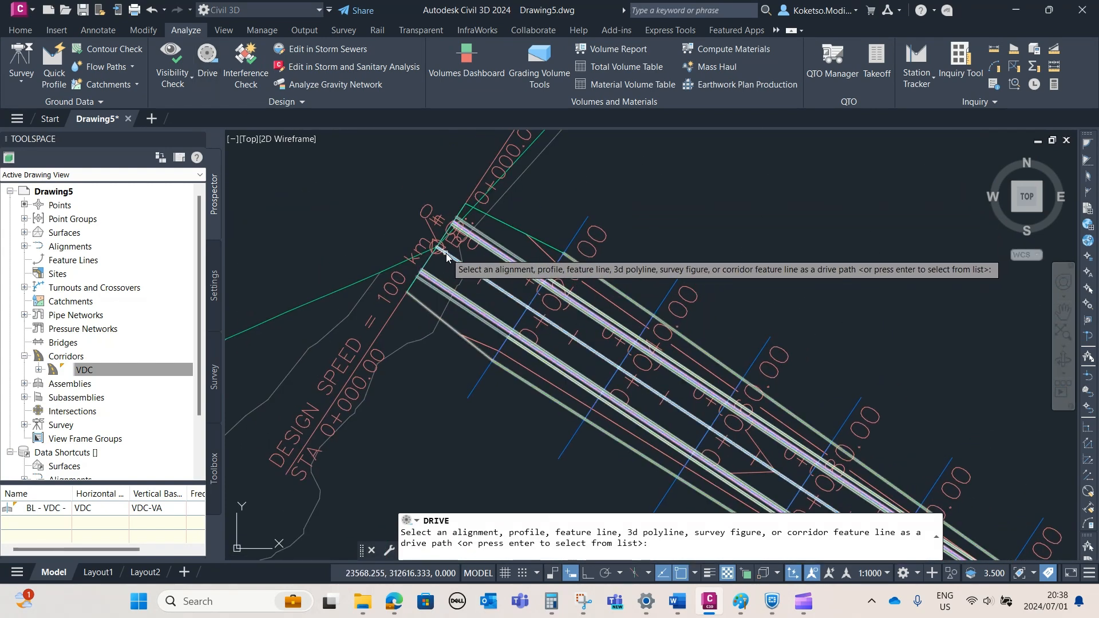
pyautogui.click(447, 256)
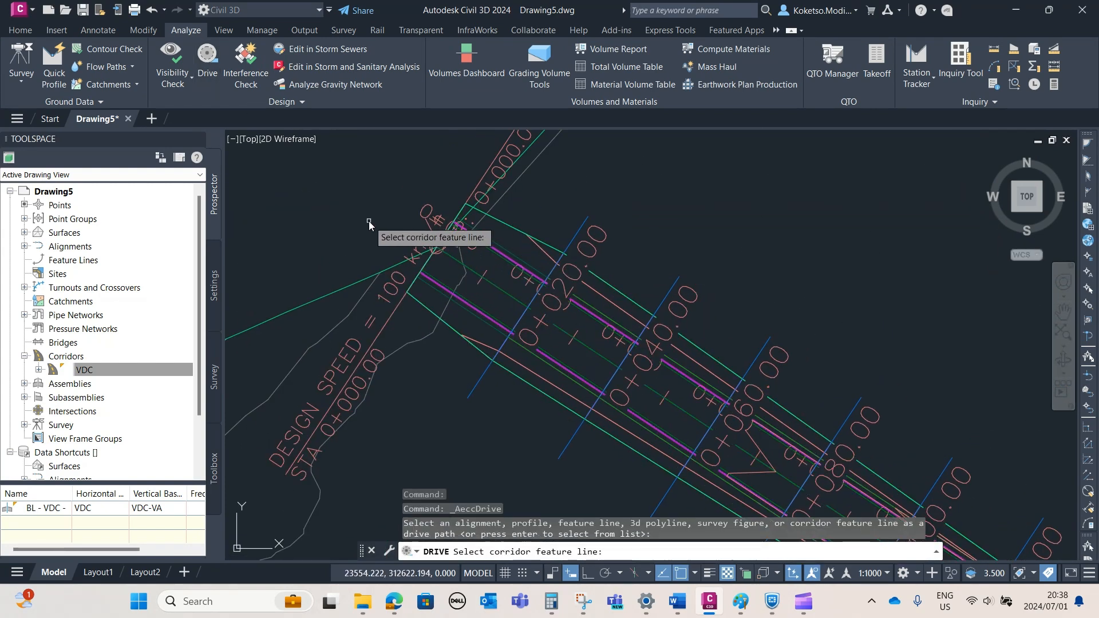
pyautogui.click(455, 246)
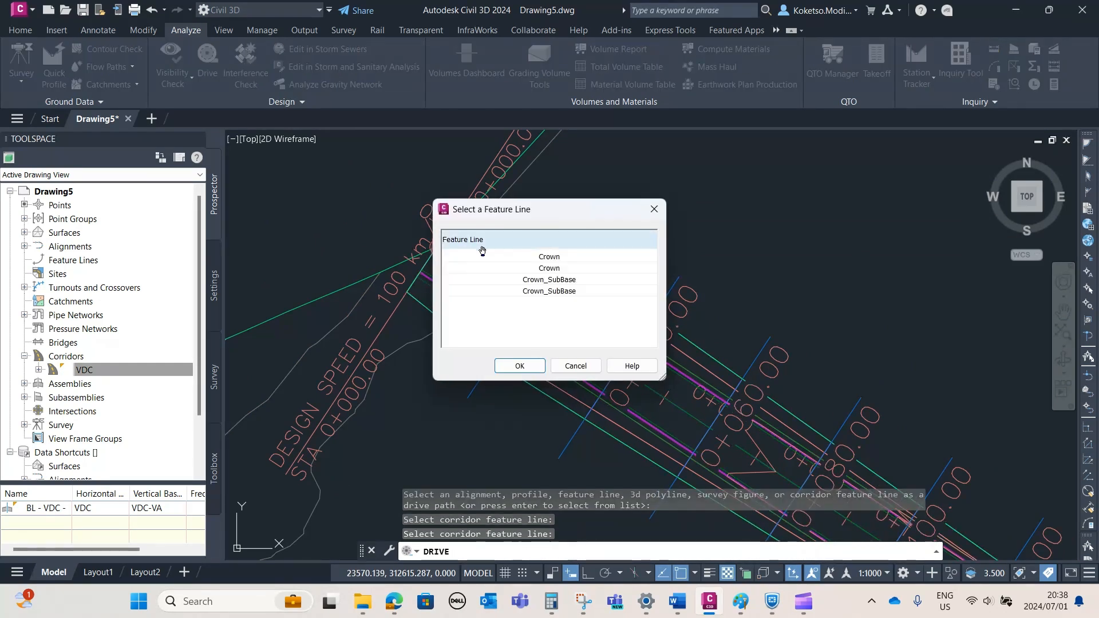
pyautogui.click(532, 364)
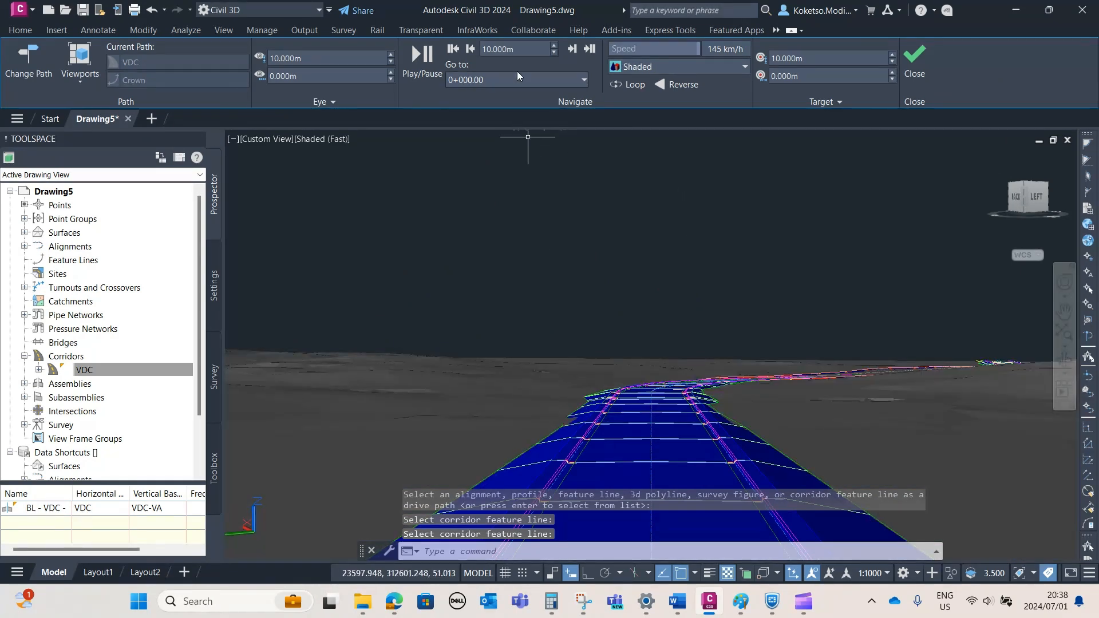
pyautogui.click(434, 88)
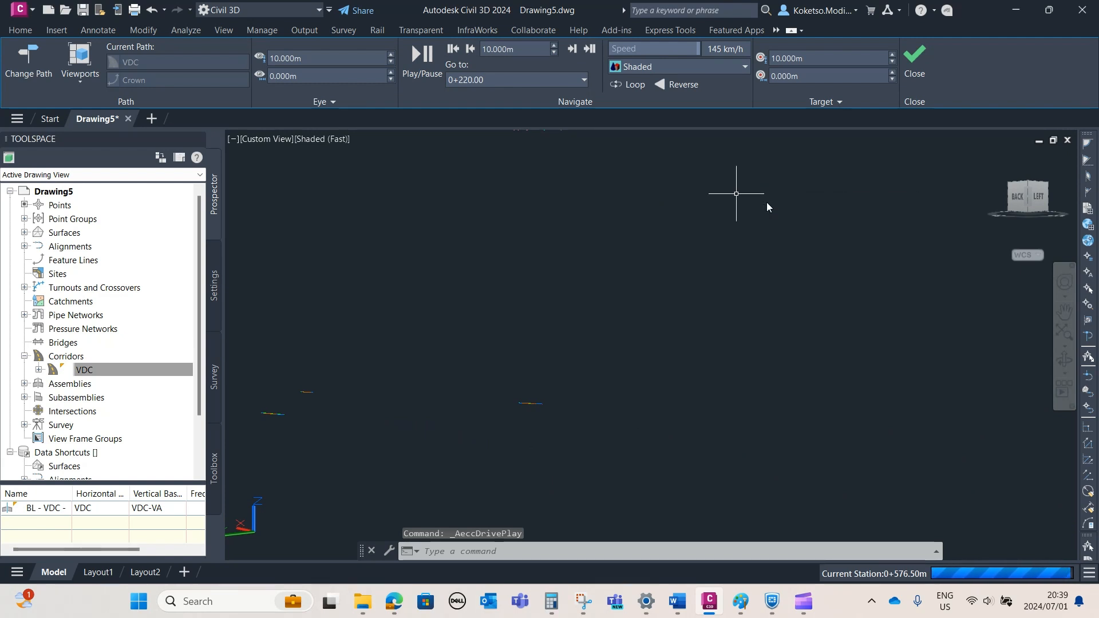
pyautogui.click(914, 80)
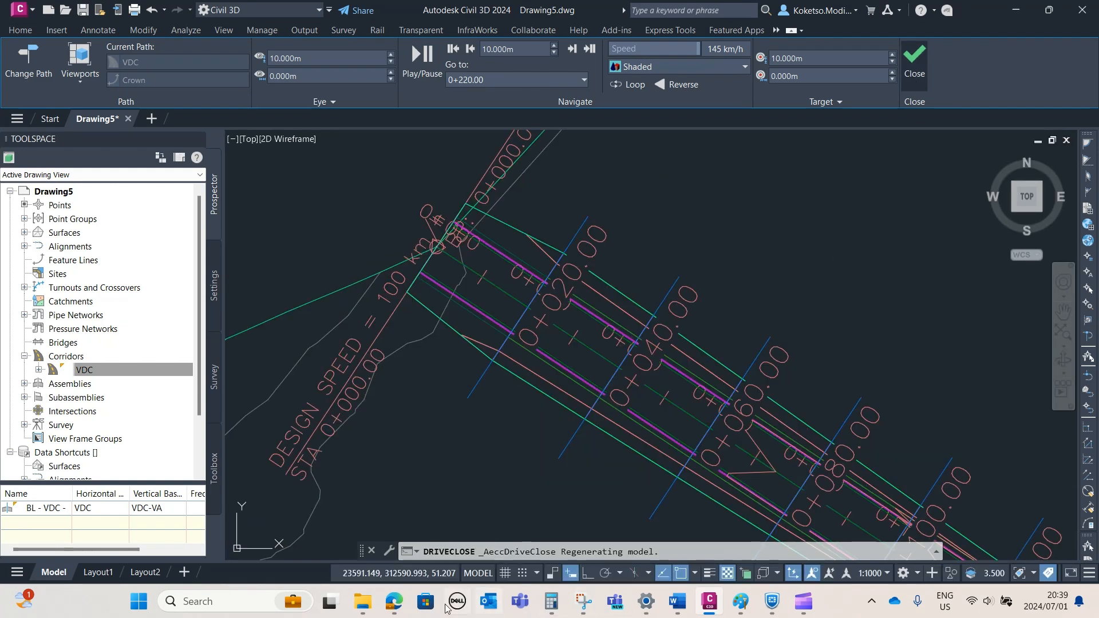